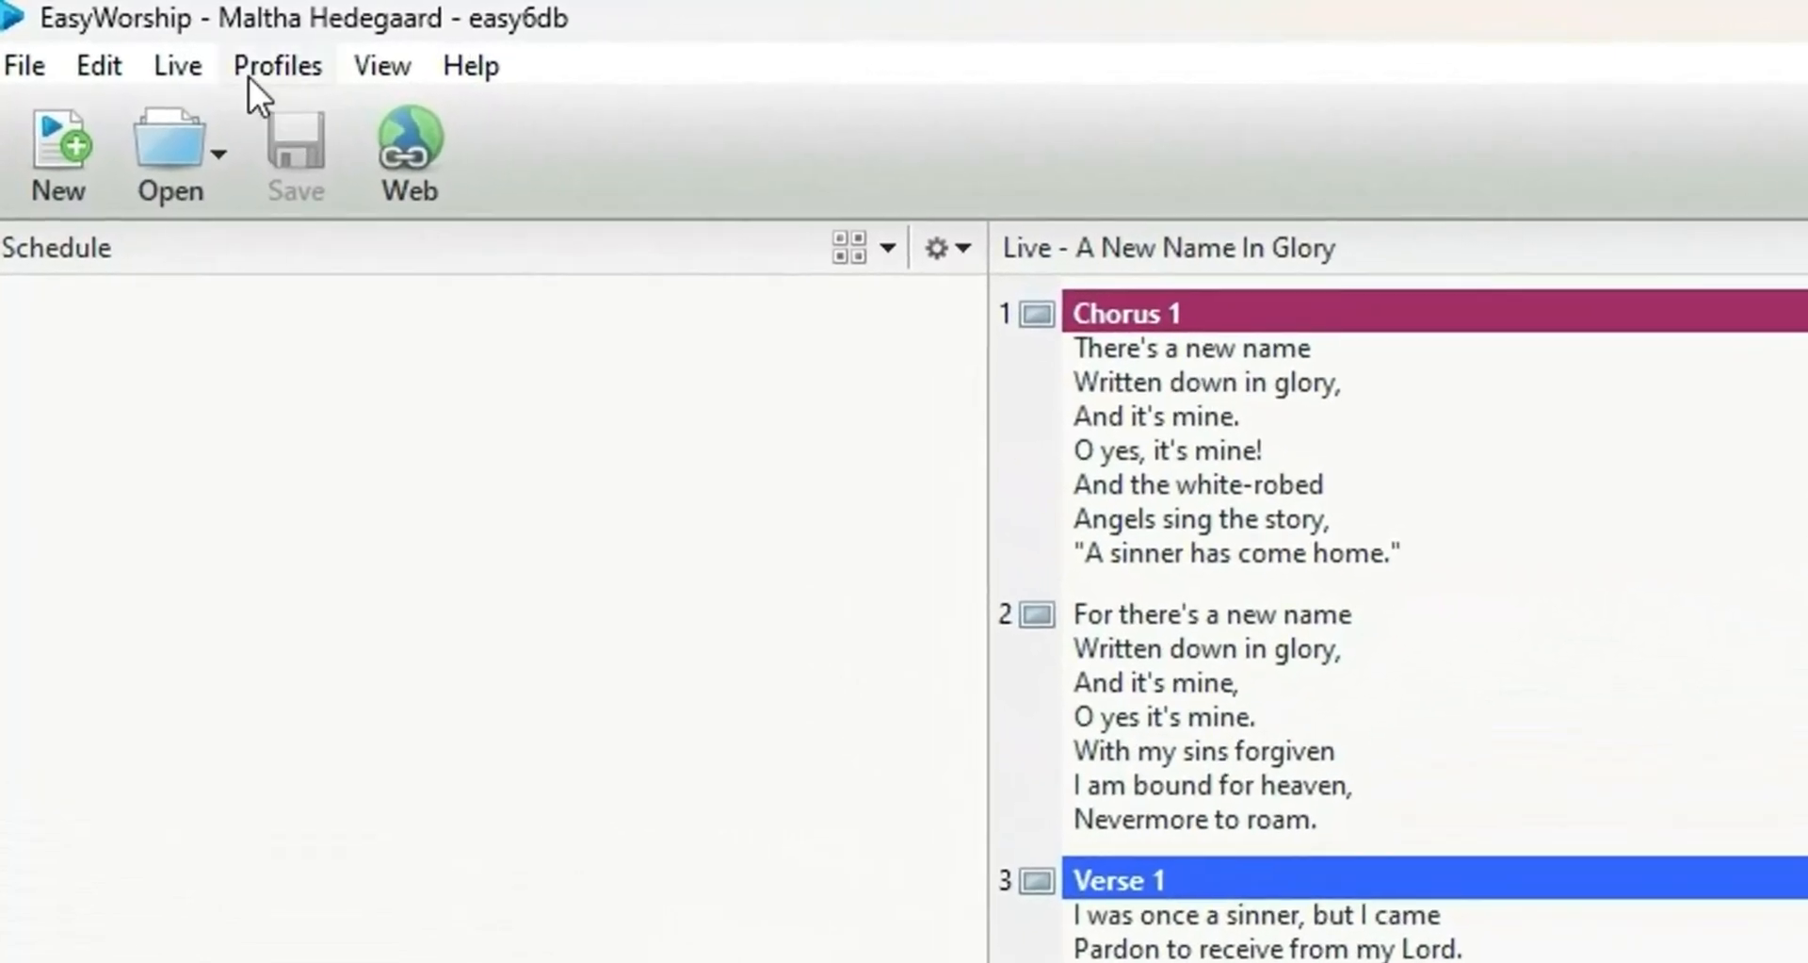
- Open the Profiles Manager and go to the instance location folder of the easy6db profile
{"action": "left_click", "coordinate": [281, 65]}
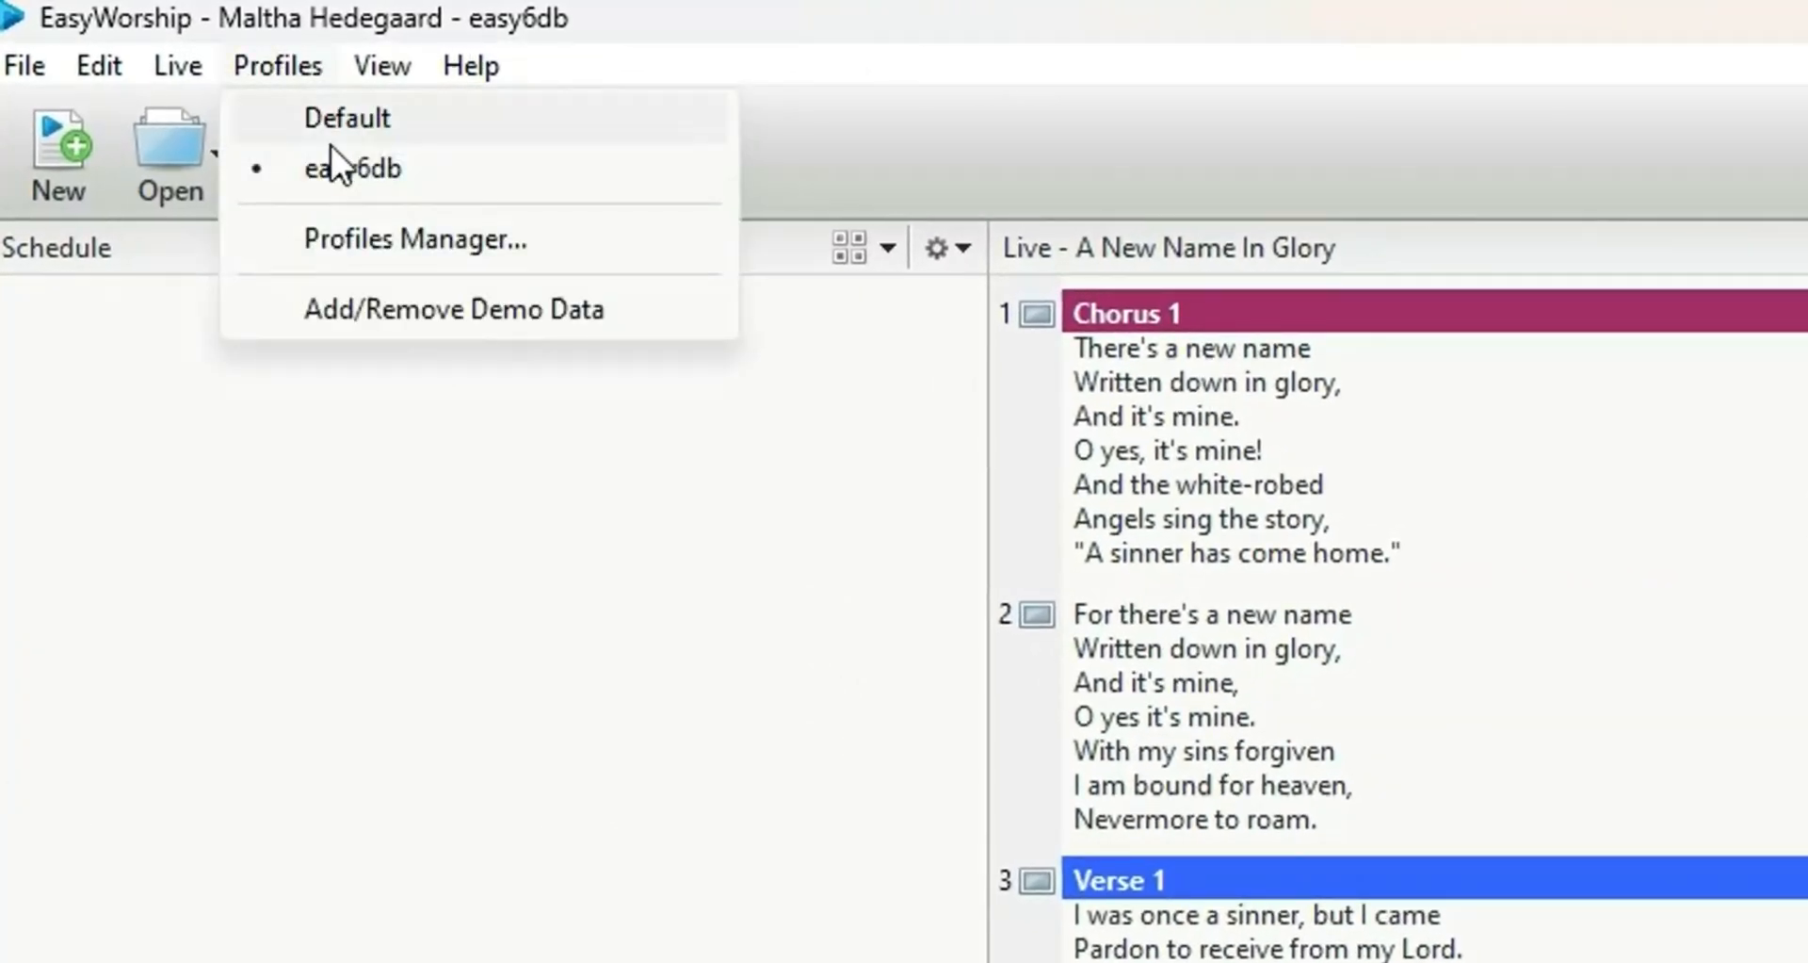
{"action": "left_click", "coordinate": [376, 239]}
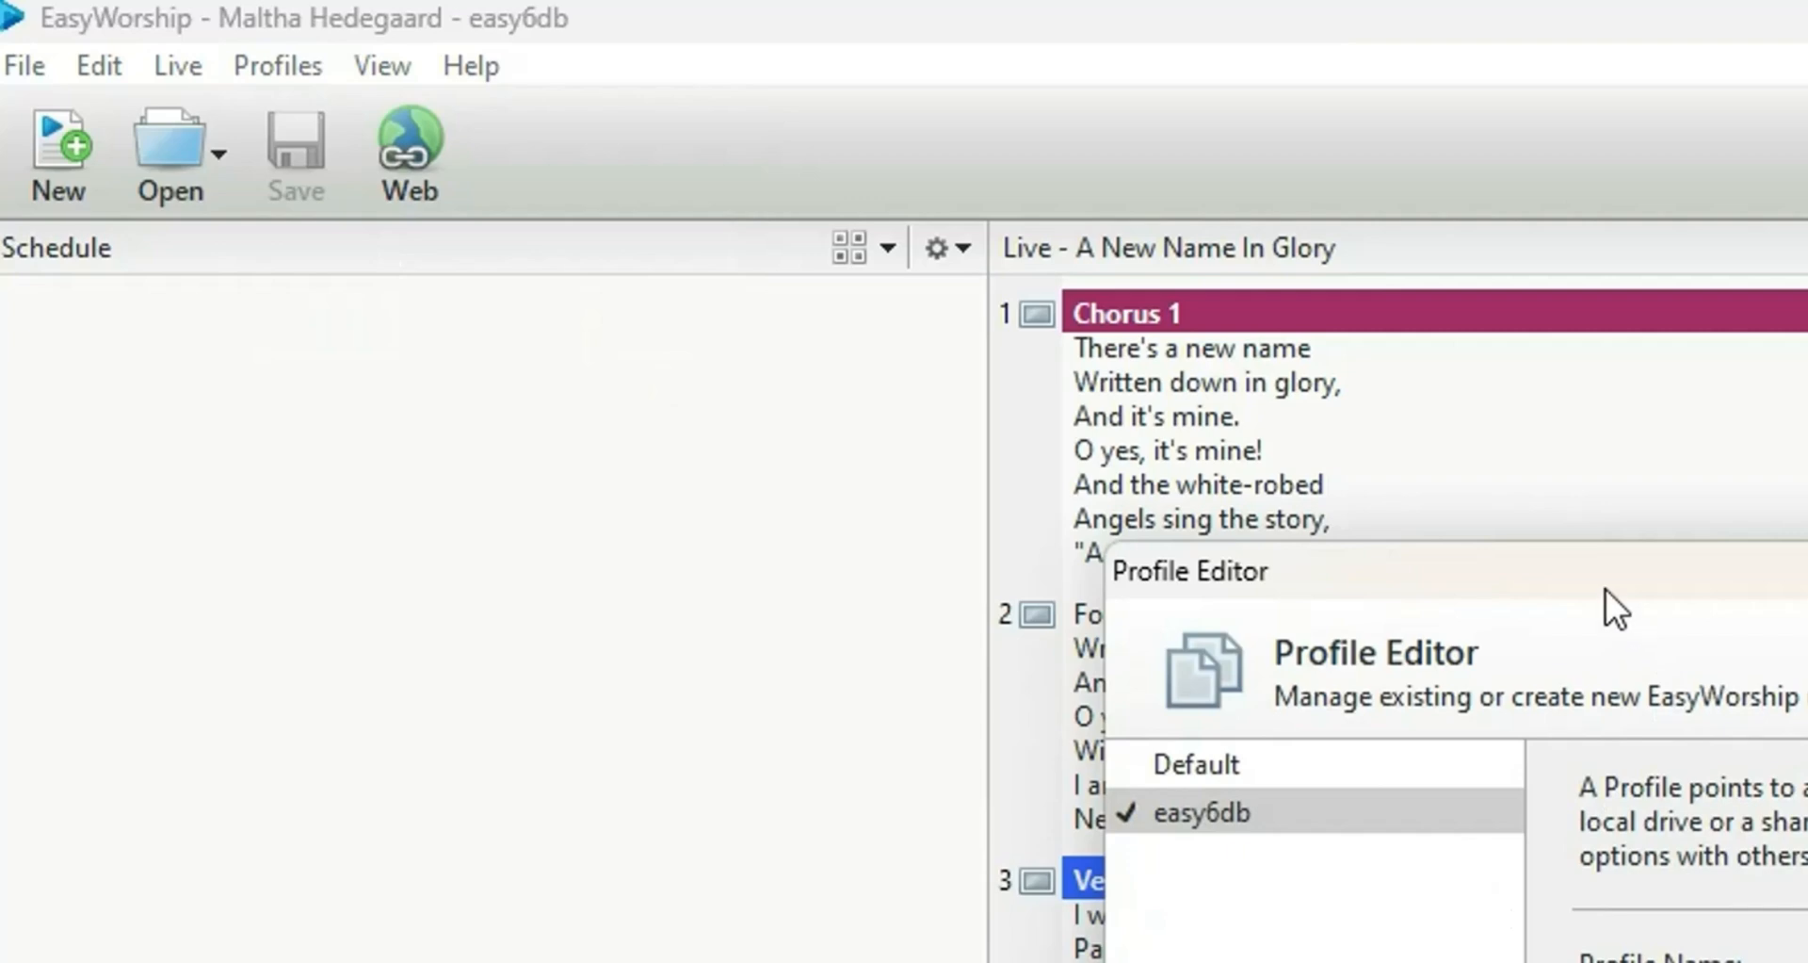
{"action": "left_click_drag", "start_coordinate": [1607, 589], "coordinate": [1516, 309]}
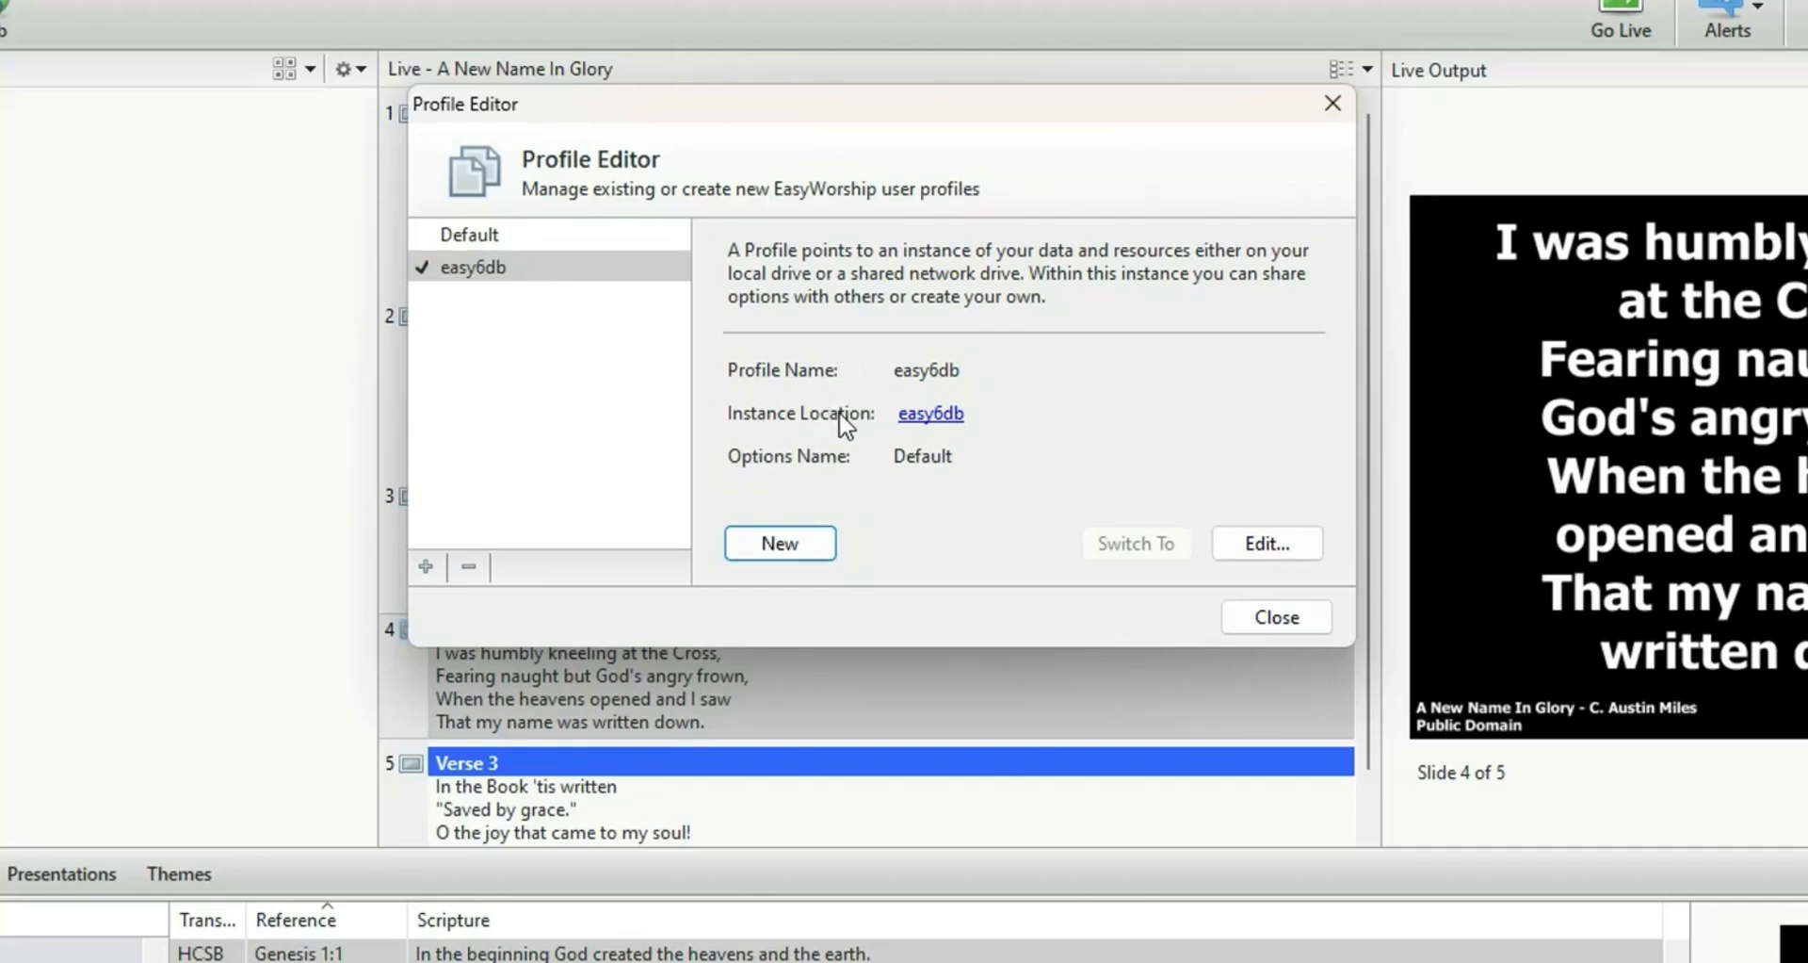
{"action": "left_click", "coordinate": [945, 424]}
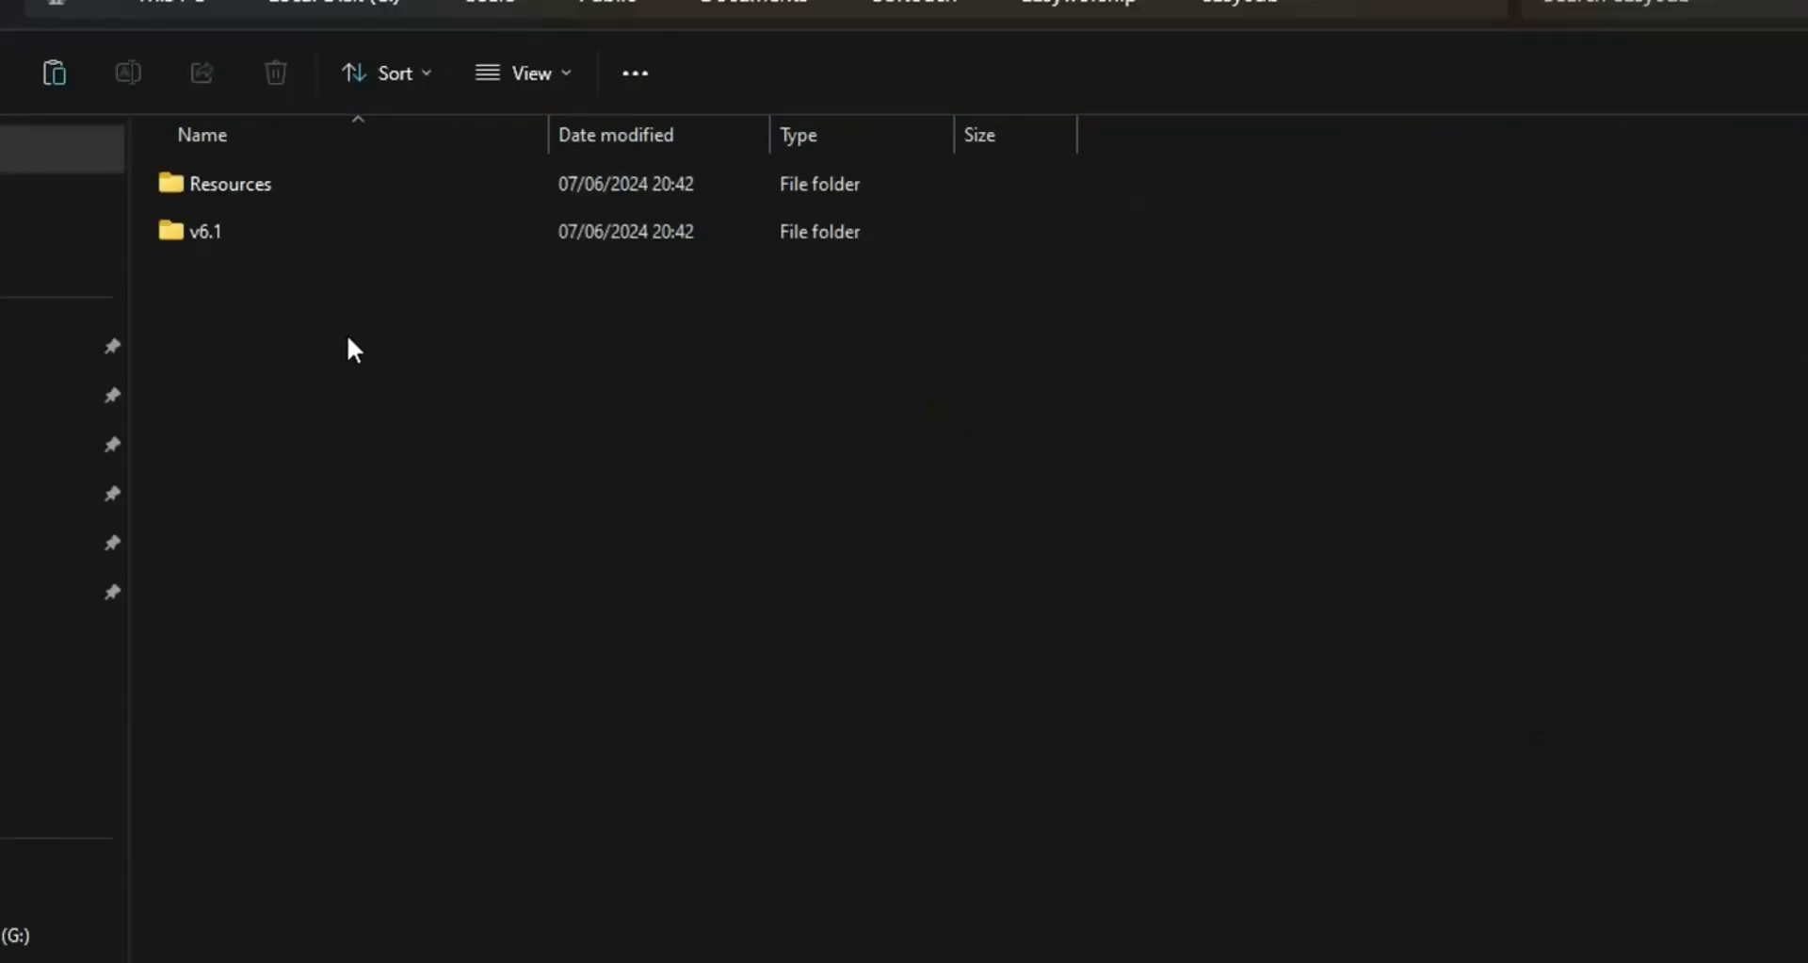
{"action": "left_click_drag", "start_coordinate": [221, 485], "coordinate": [199, 144]}
{"action": "left_click", "coordinate": [268, 321]}
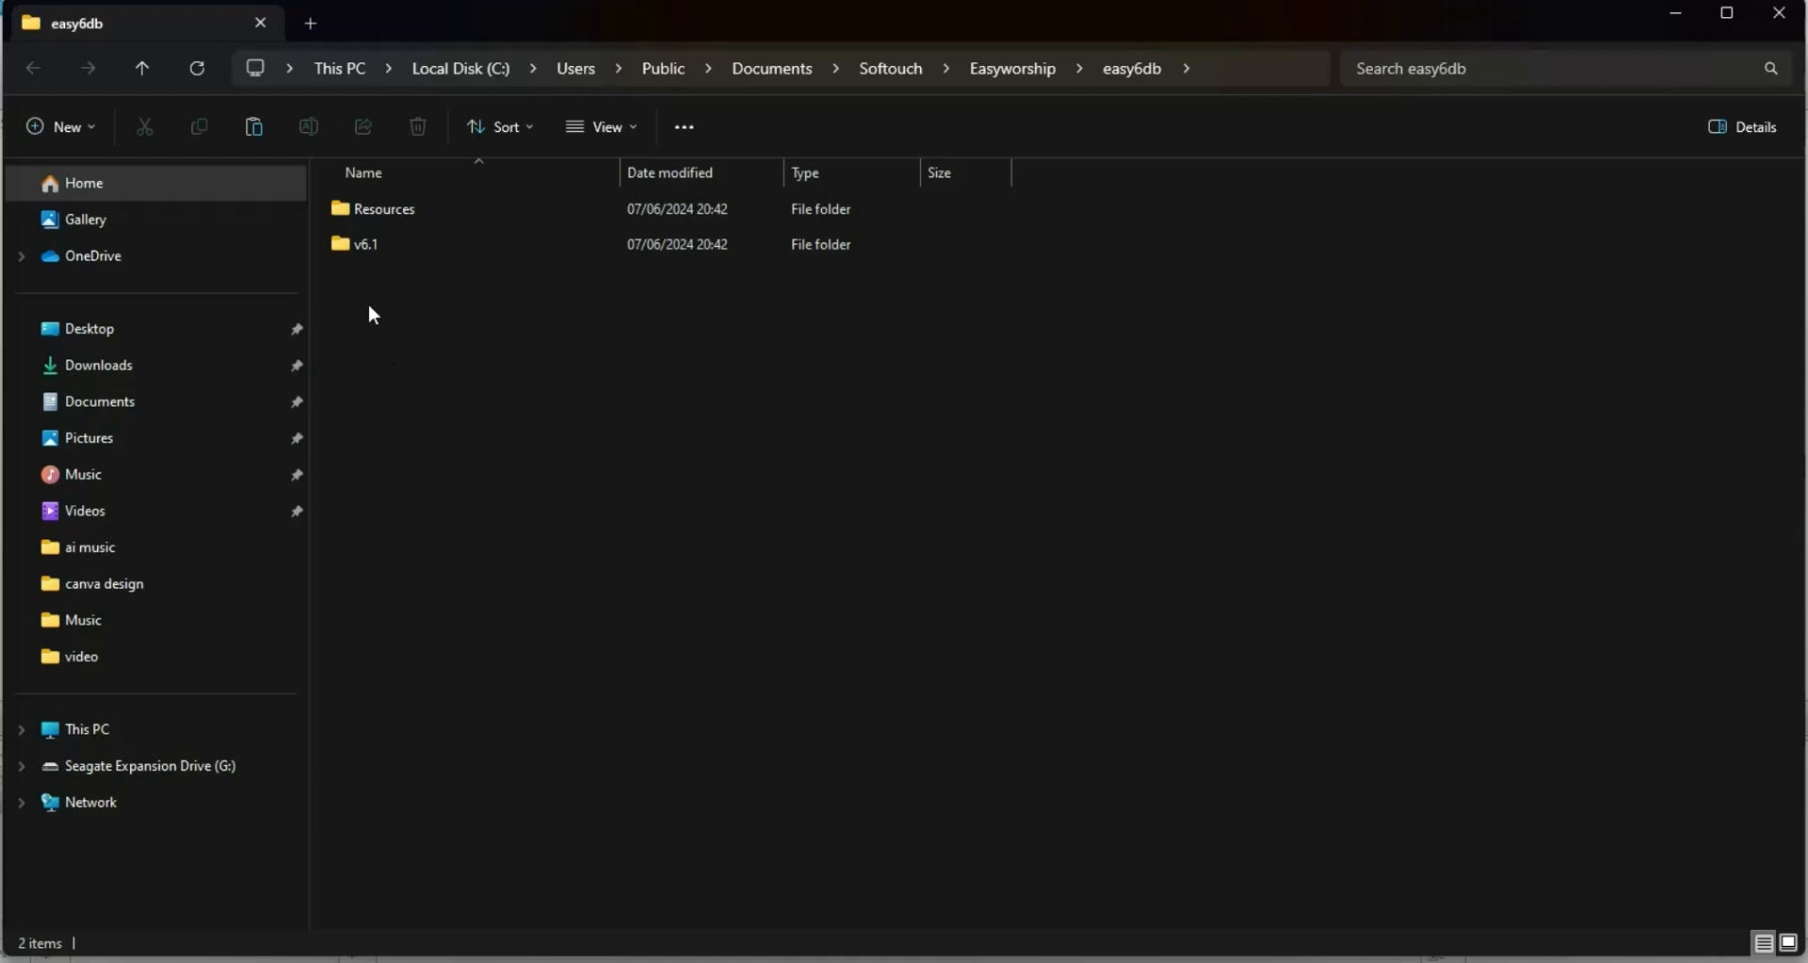
- Copy the Resources and v6.1 folders from the easy6db instance folder
{"action": "left_click_drag", "start_coordinate": [371, 311], "coordinate": [384, 218]}
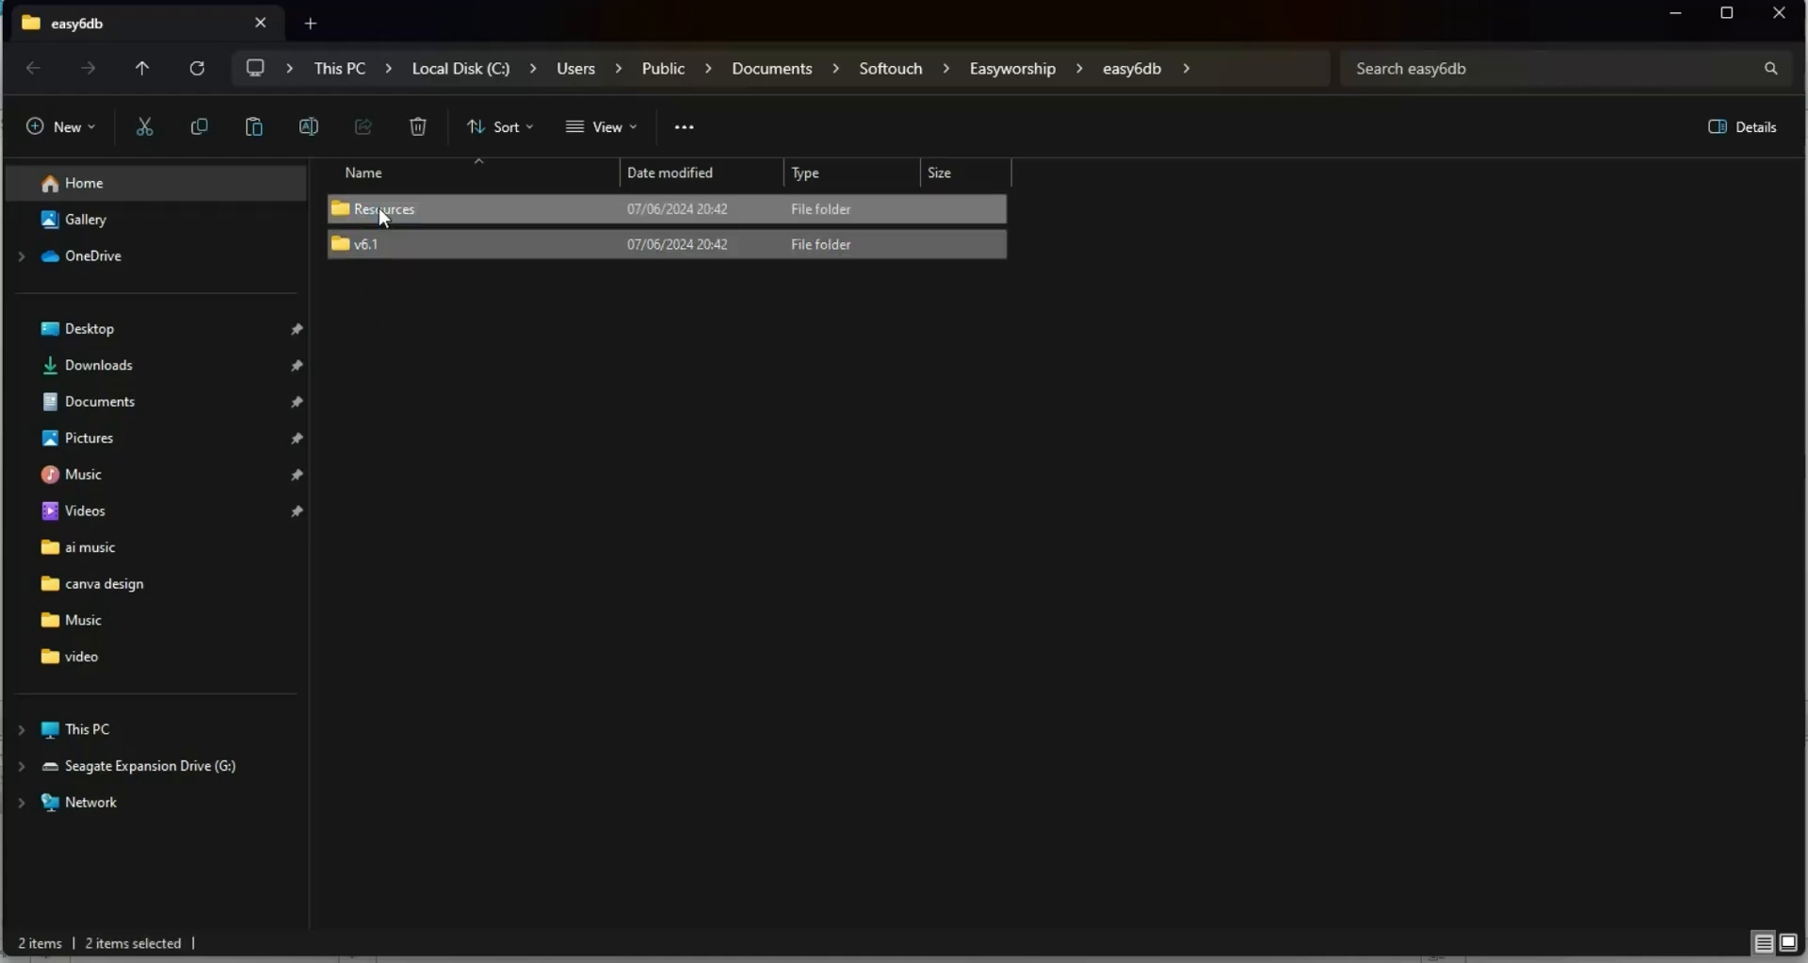
{"action": "right_click", "coordinate": [384, 218]}
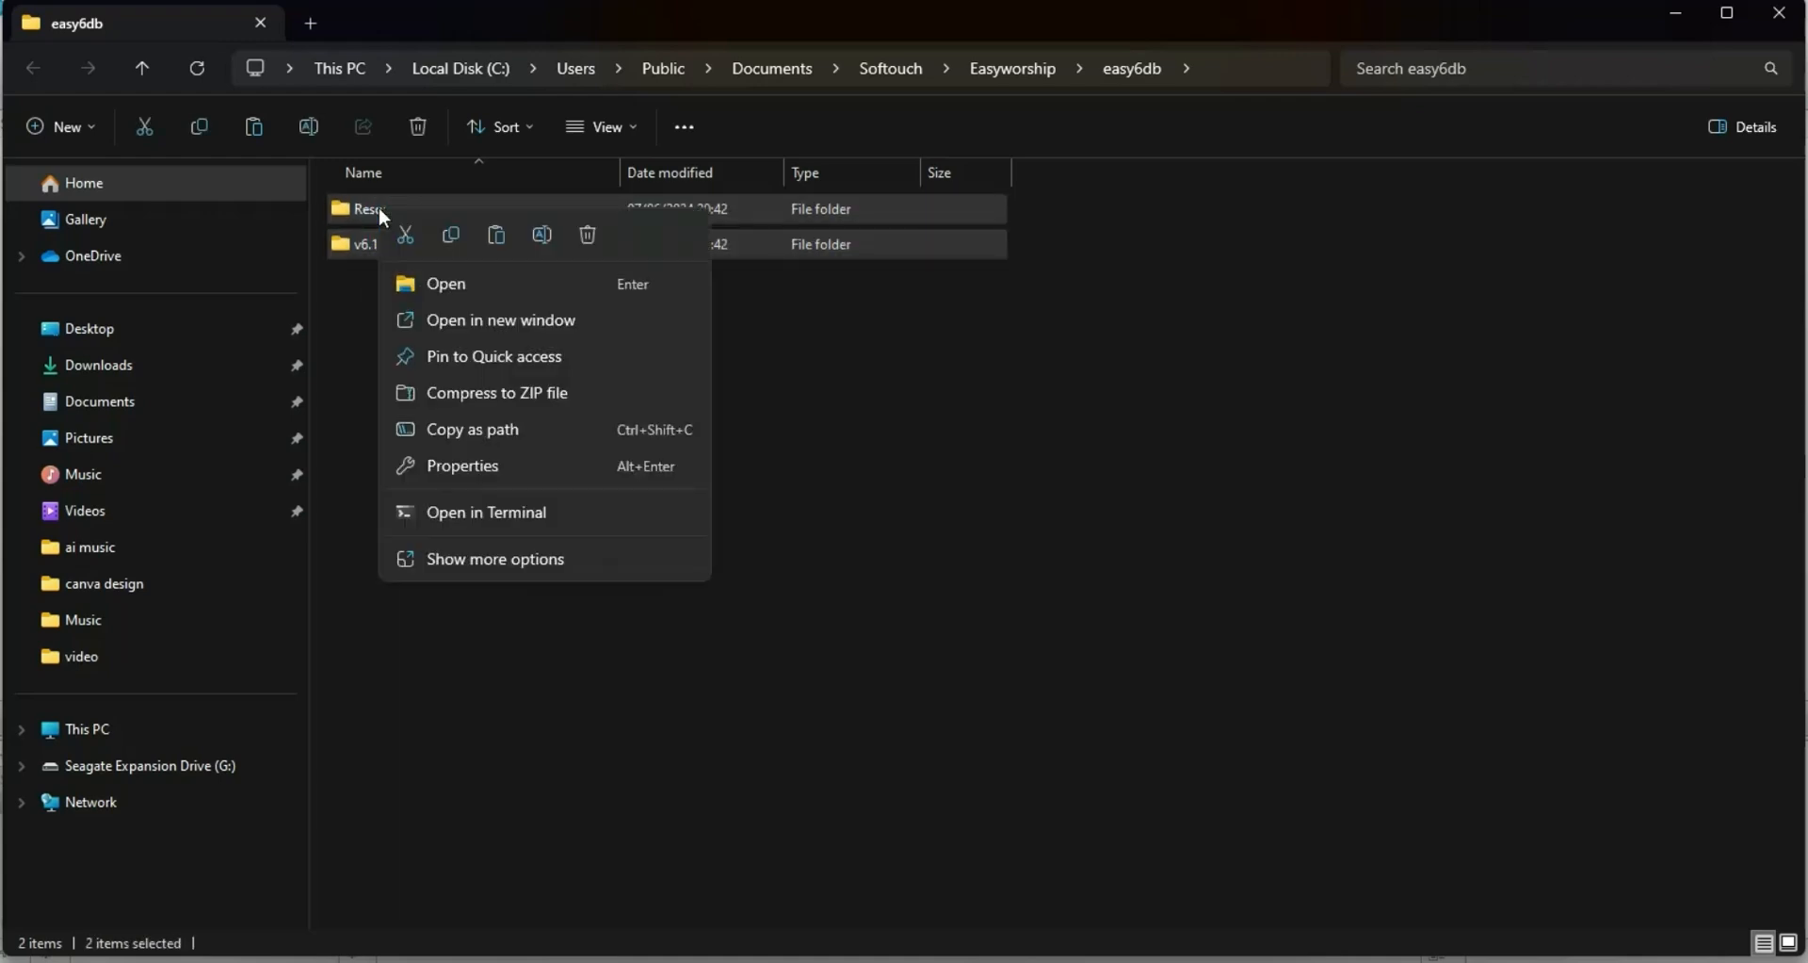
{"action": "left_click", "coordinate": [455, 245]}
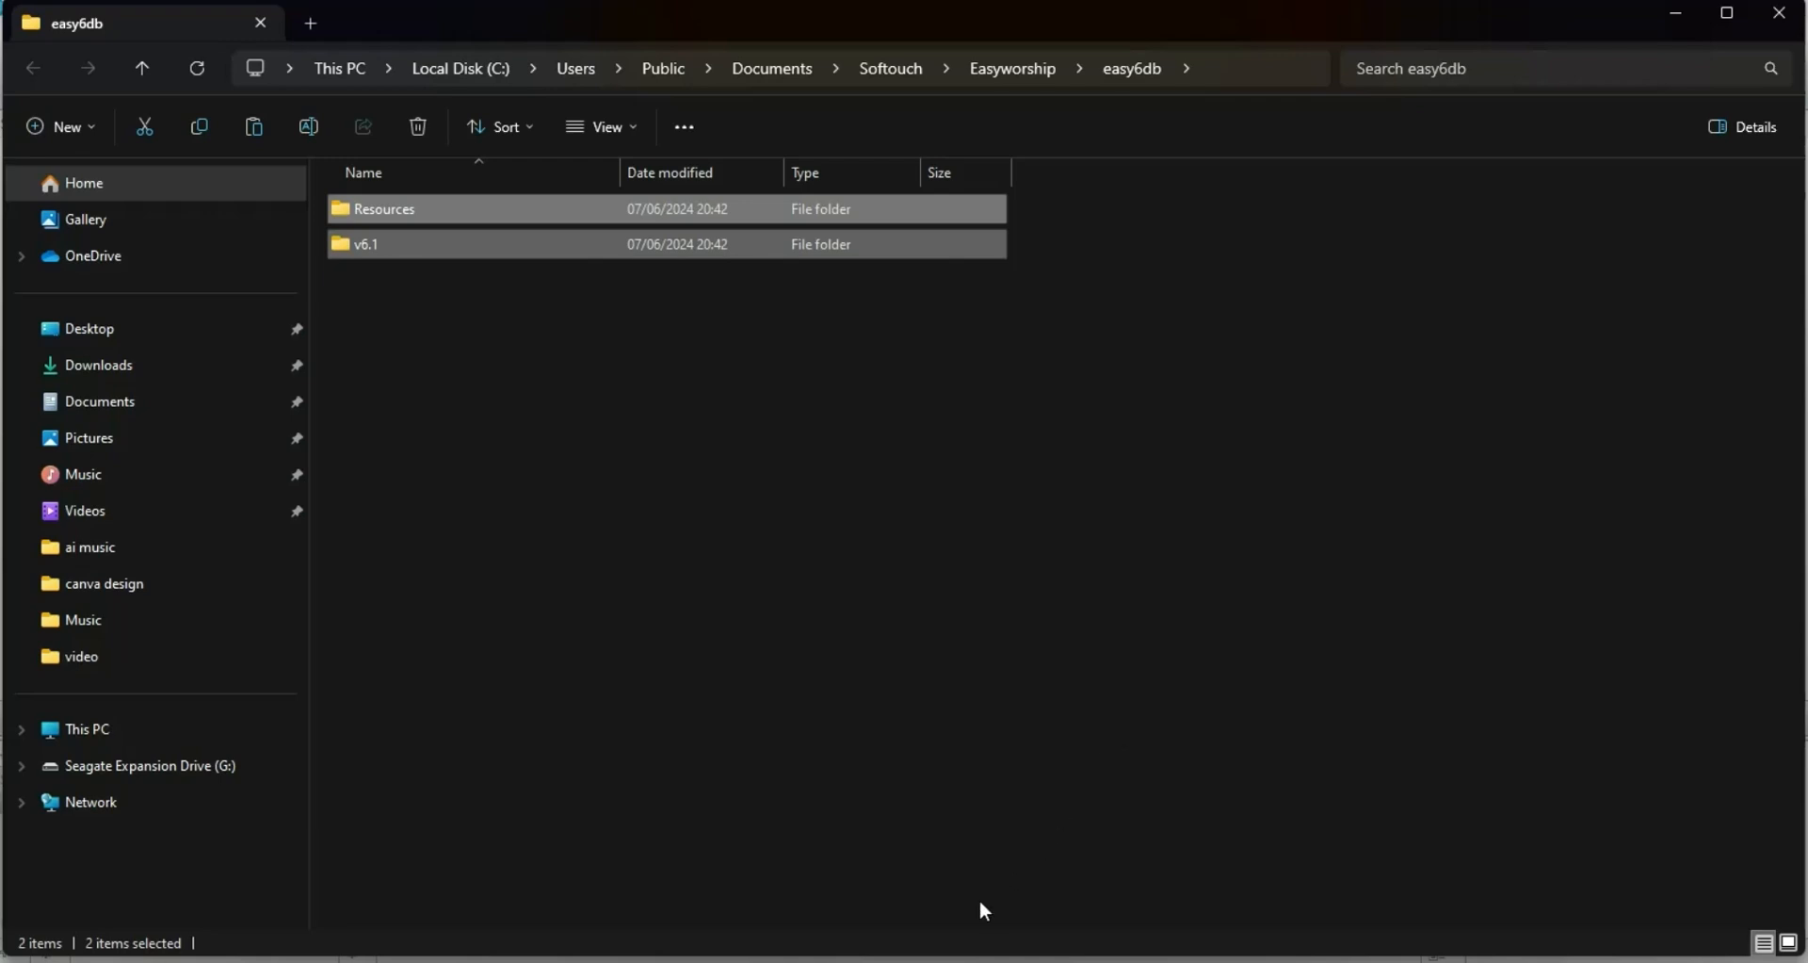
- Switch to the File Explorer window showing the backup's Resources folder and go up to the easydb folder on the Desktop
{"action": "mouse_move", "coordinate": [931, 959]}
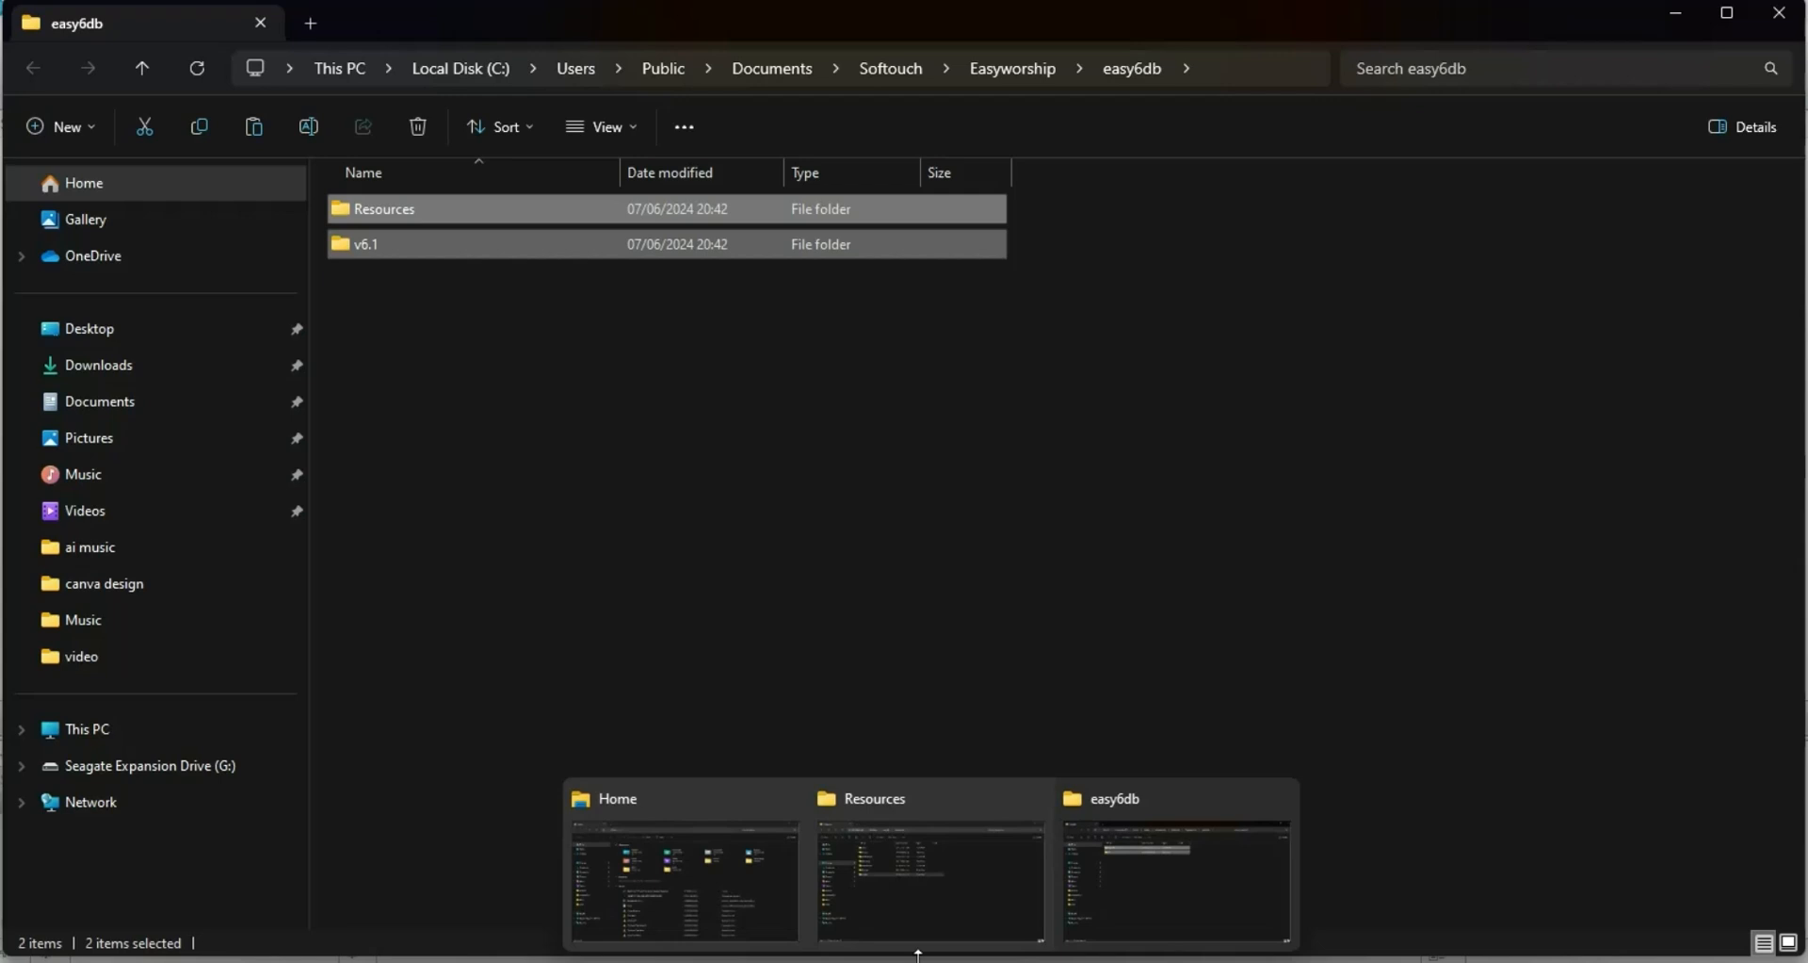
{"action": "left_click", "coordinate": [931, 891]}
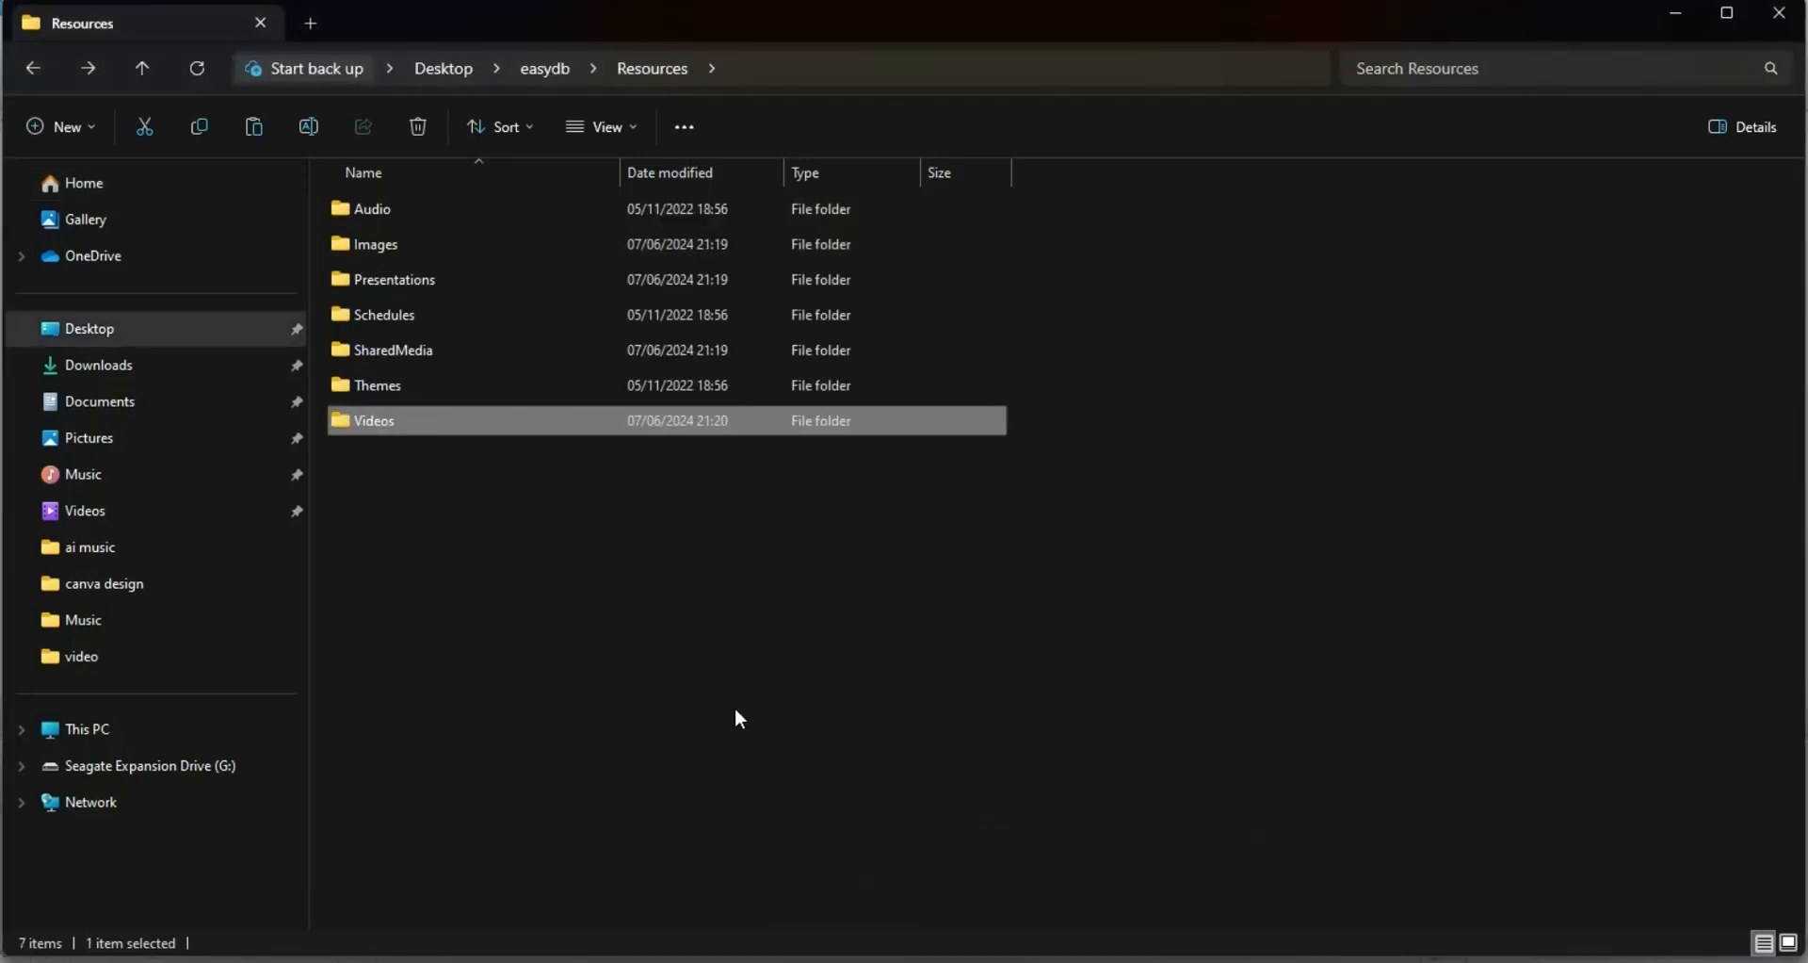
{"action": "left_click", "coordinate": [740, 719]}
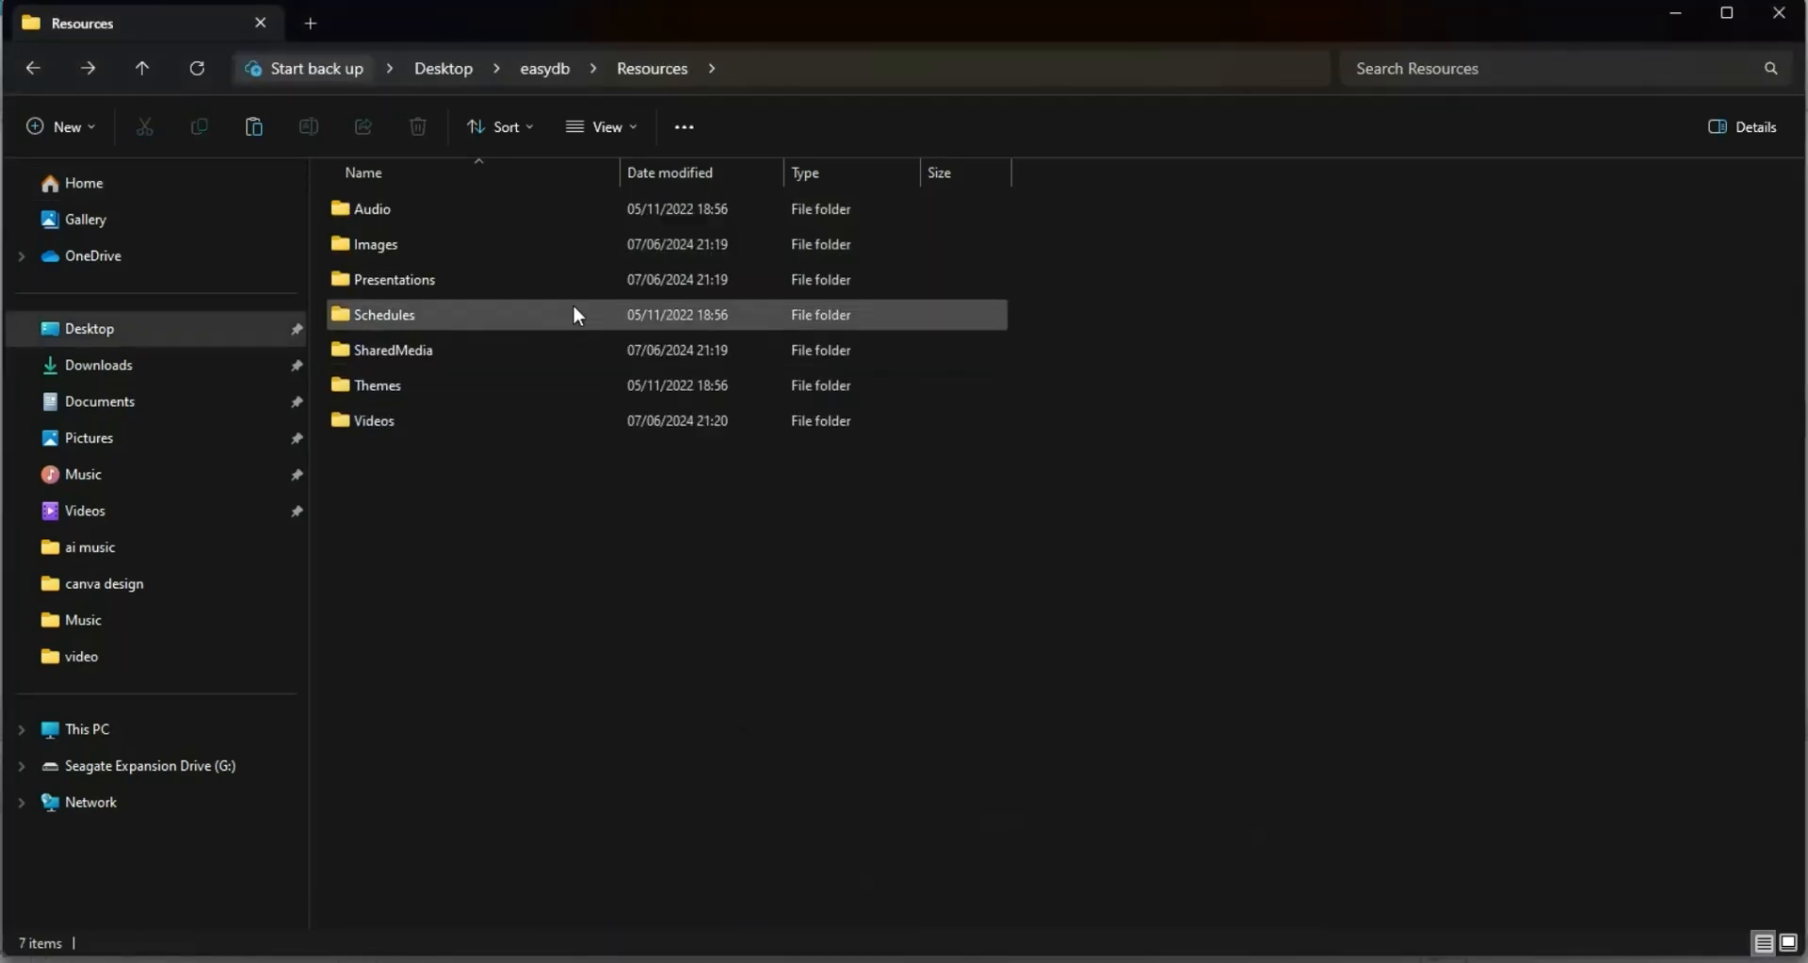
{"action": "left_click", "coordinate": [544, 70]}
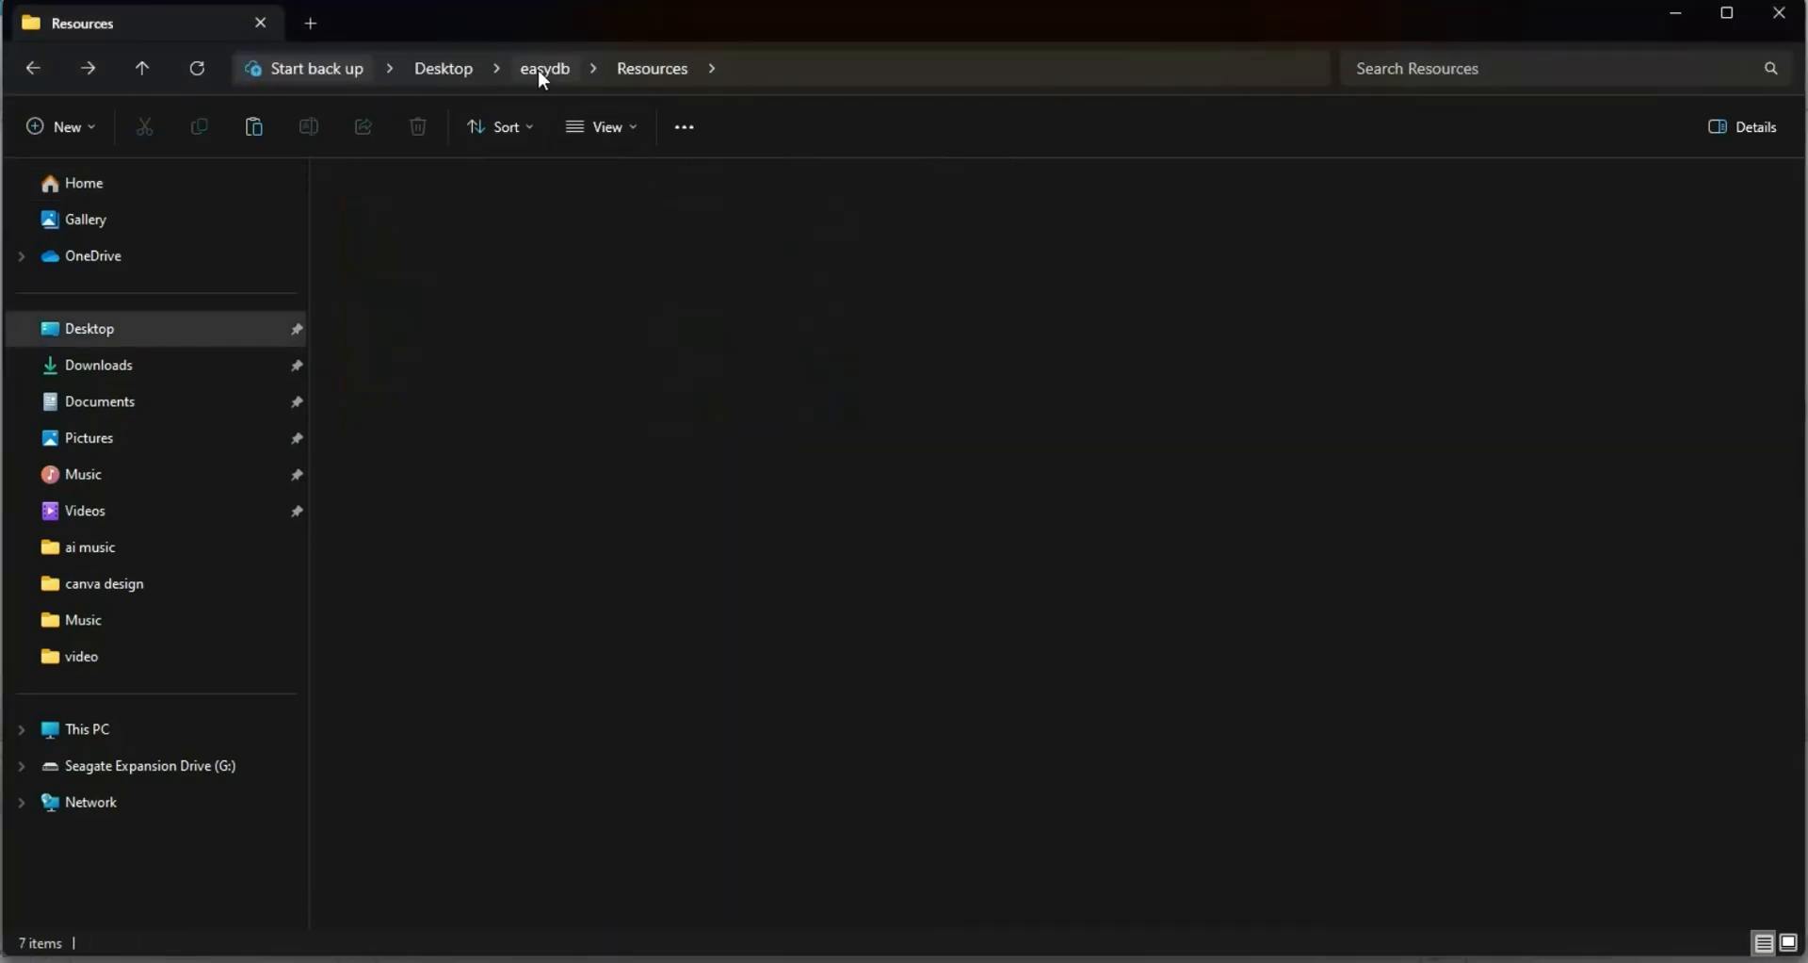
{"action": "left_click", "coordinate": [509, 409]}
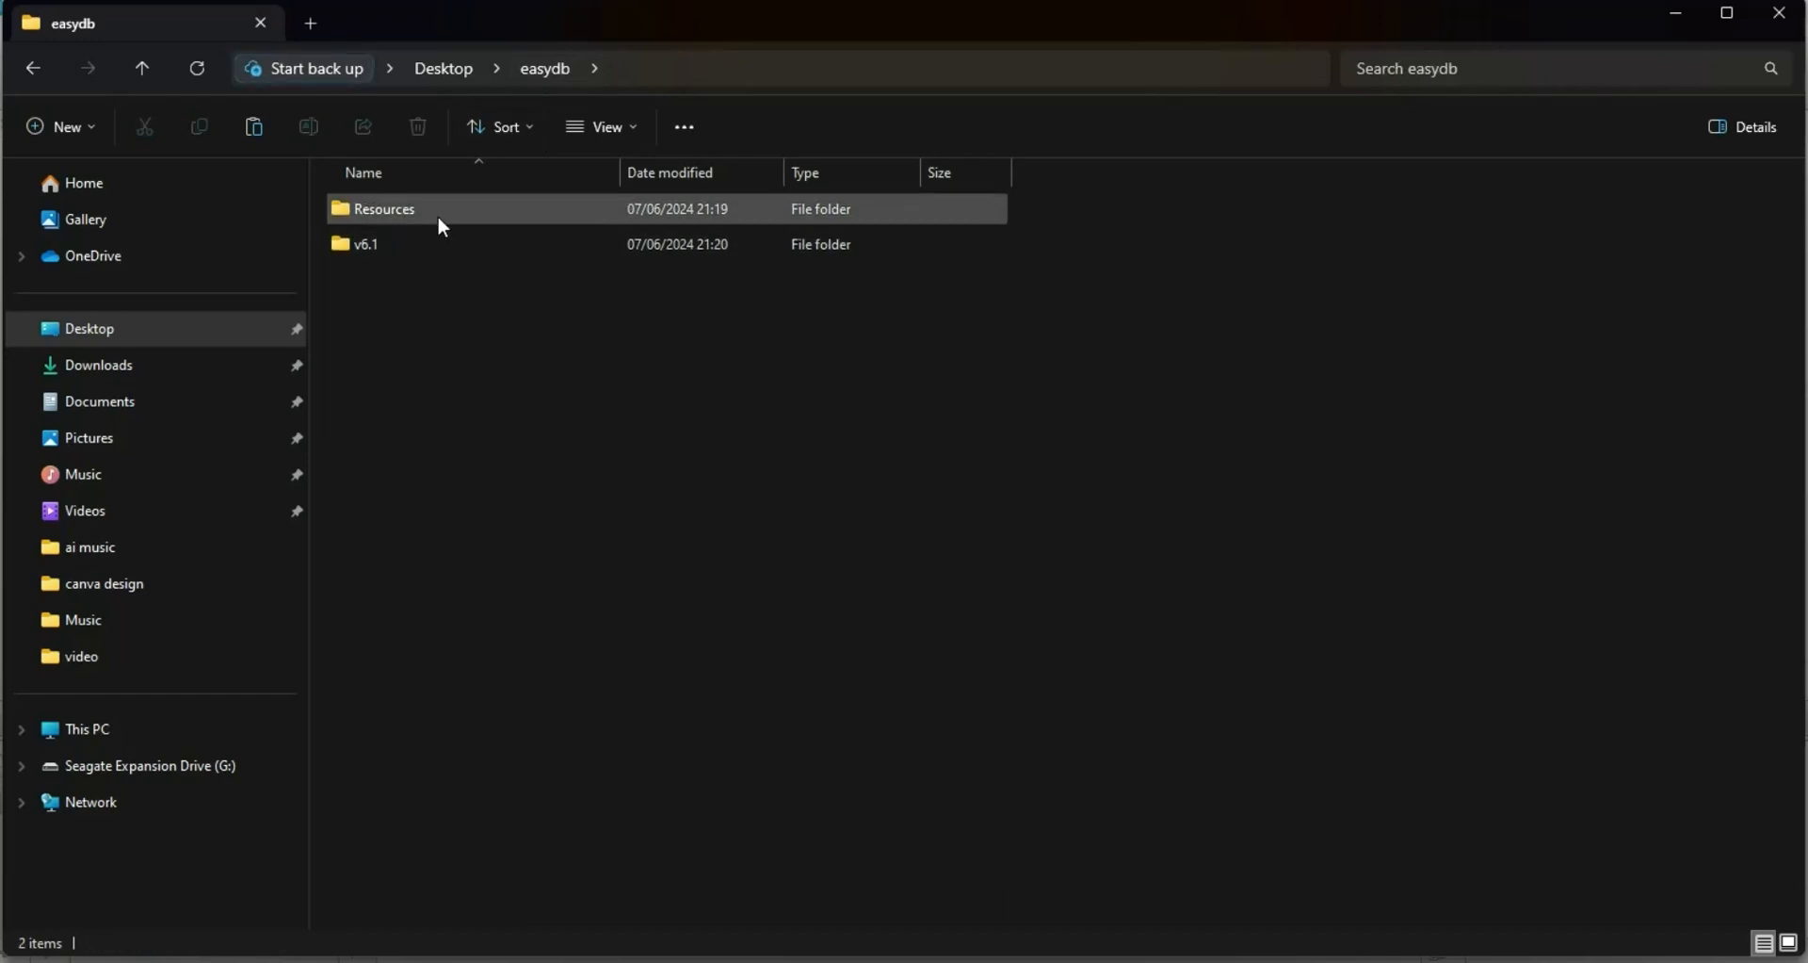
- Look through the Images and Videos subfolders inside the Resources folder of the easydb backup
{"action": "left_click_drag", "start_coordinate": [405, 347], "coordinate": [397, 205]}
{"action": "double_click", "coordinate": [397, 205]}
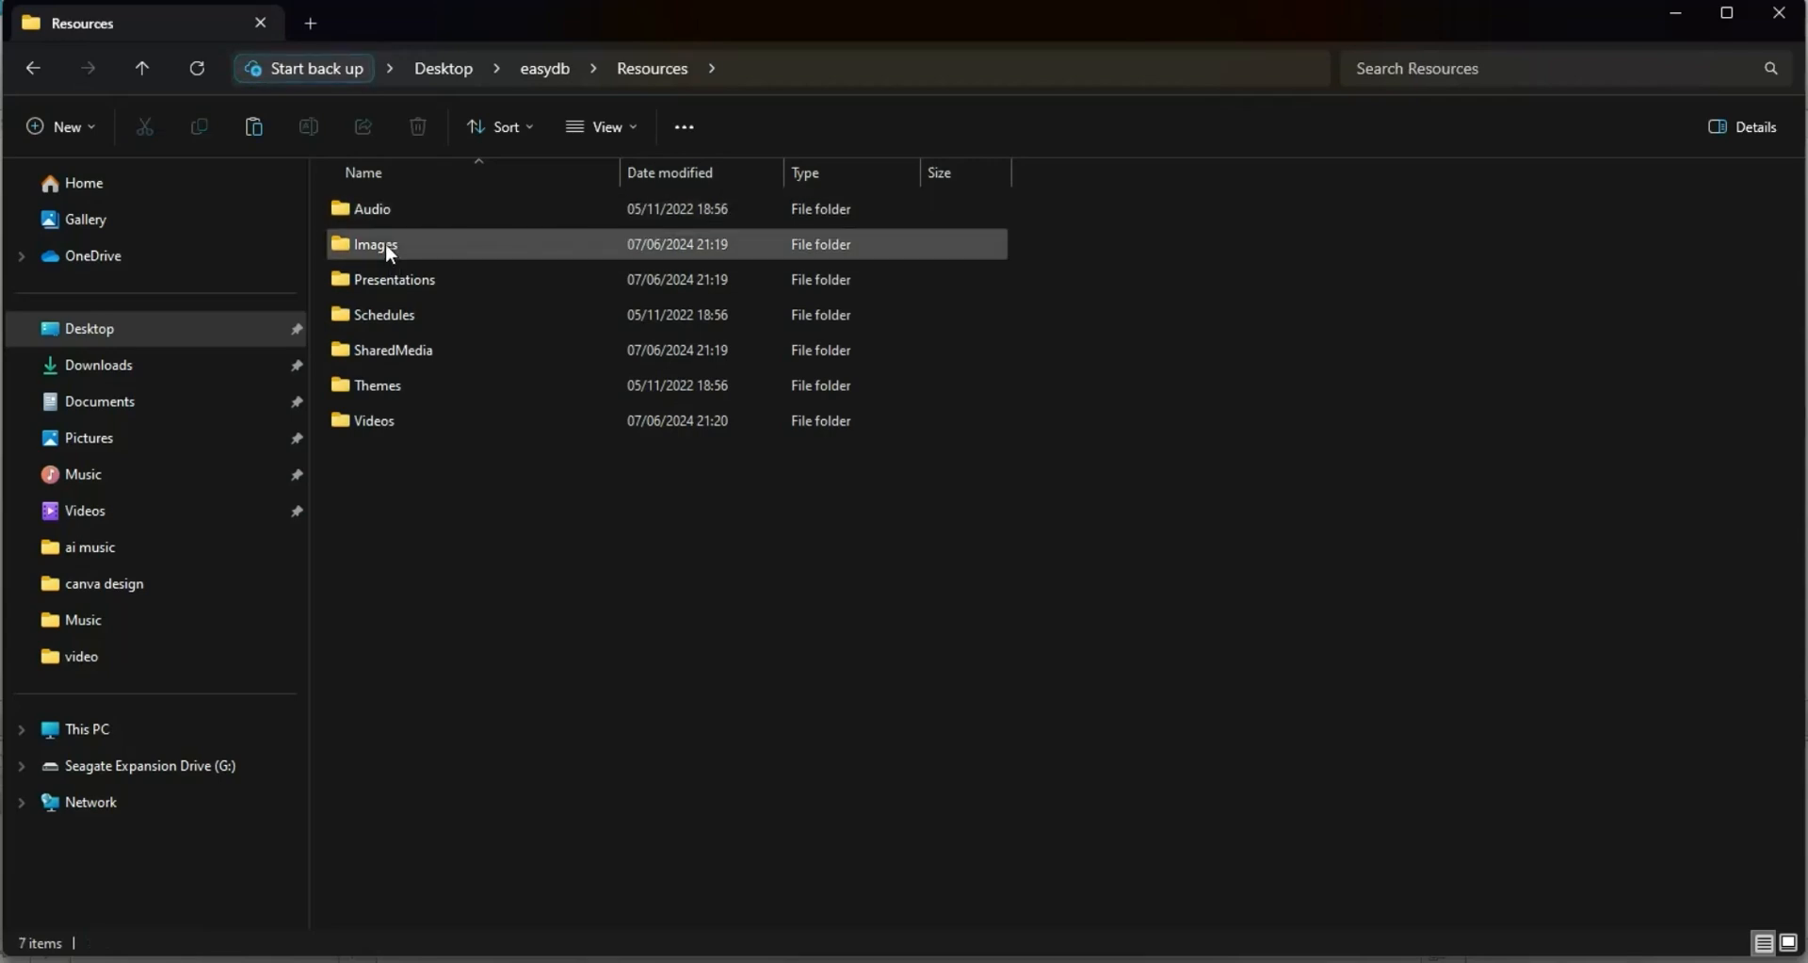
{"action": "double_click", "coordinate": [388, 248]}
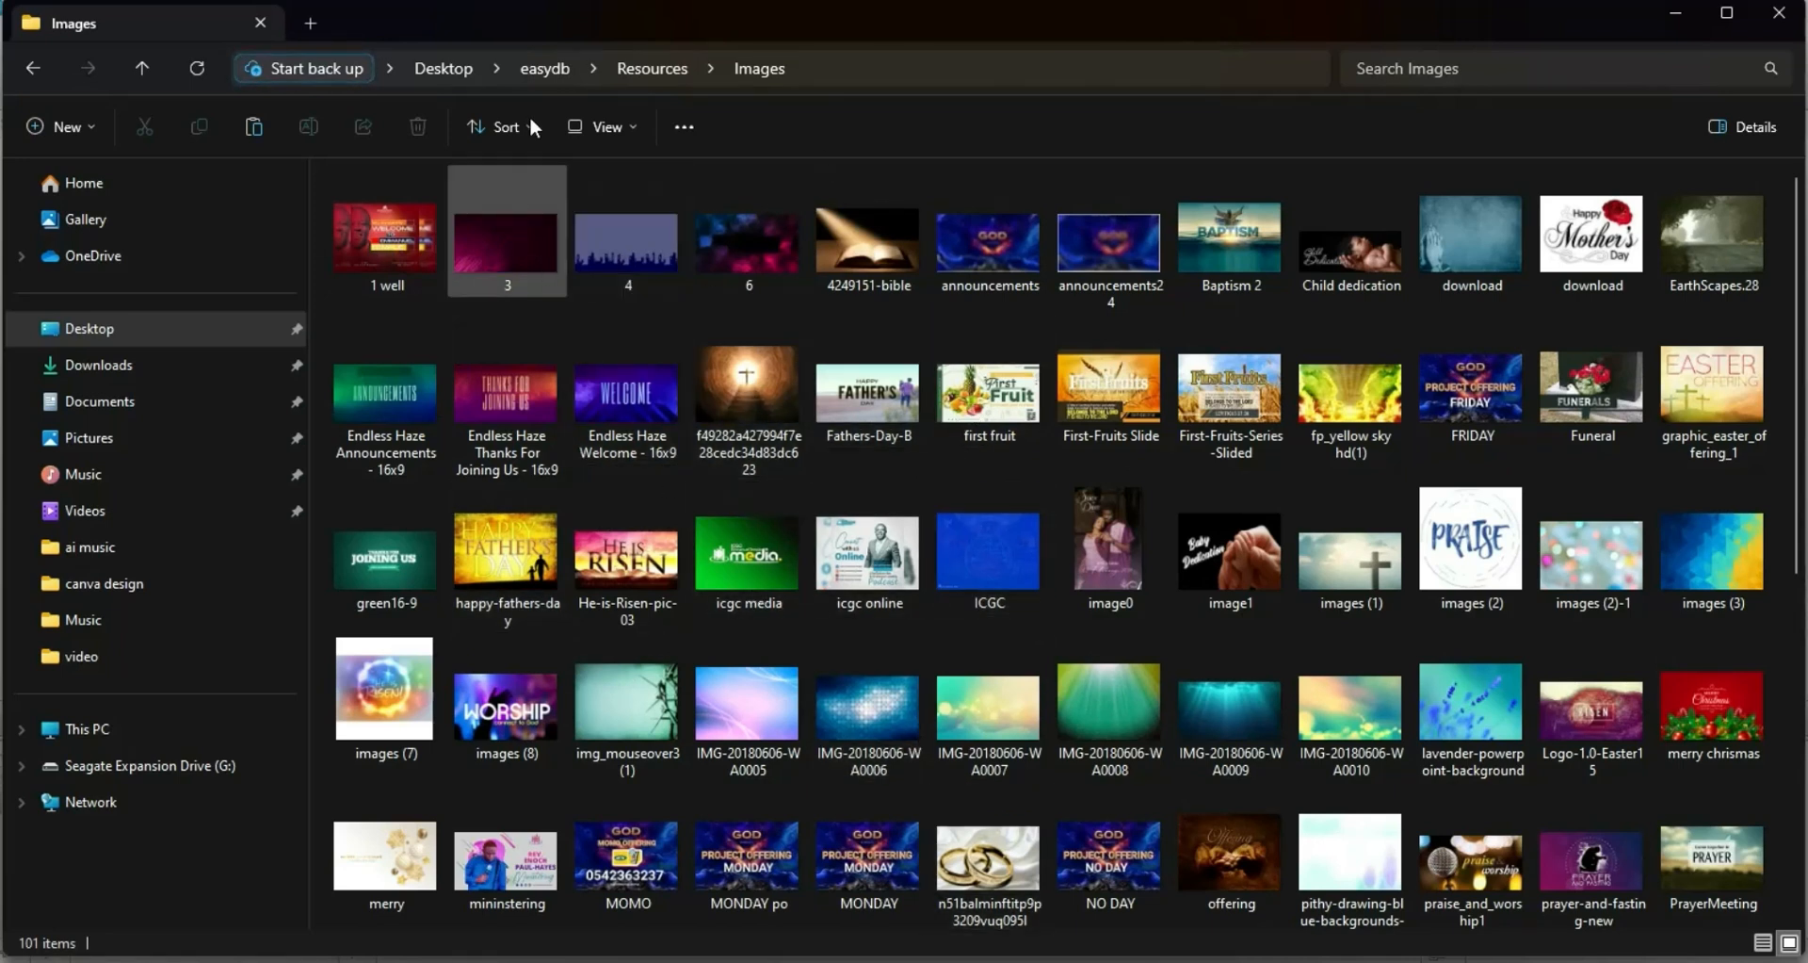
{"action": "left_click", "coordinate": [635, 73]}
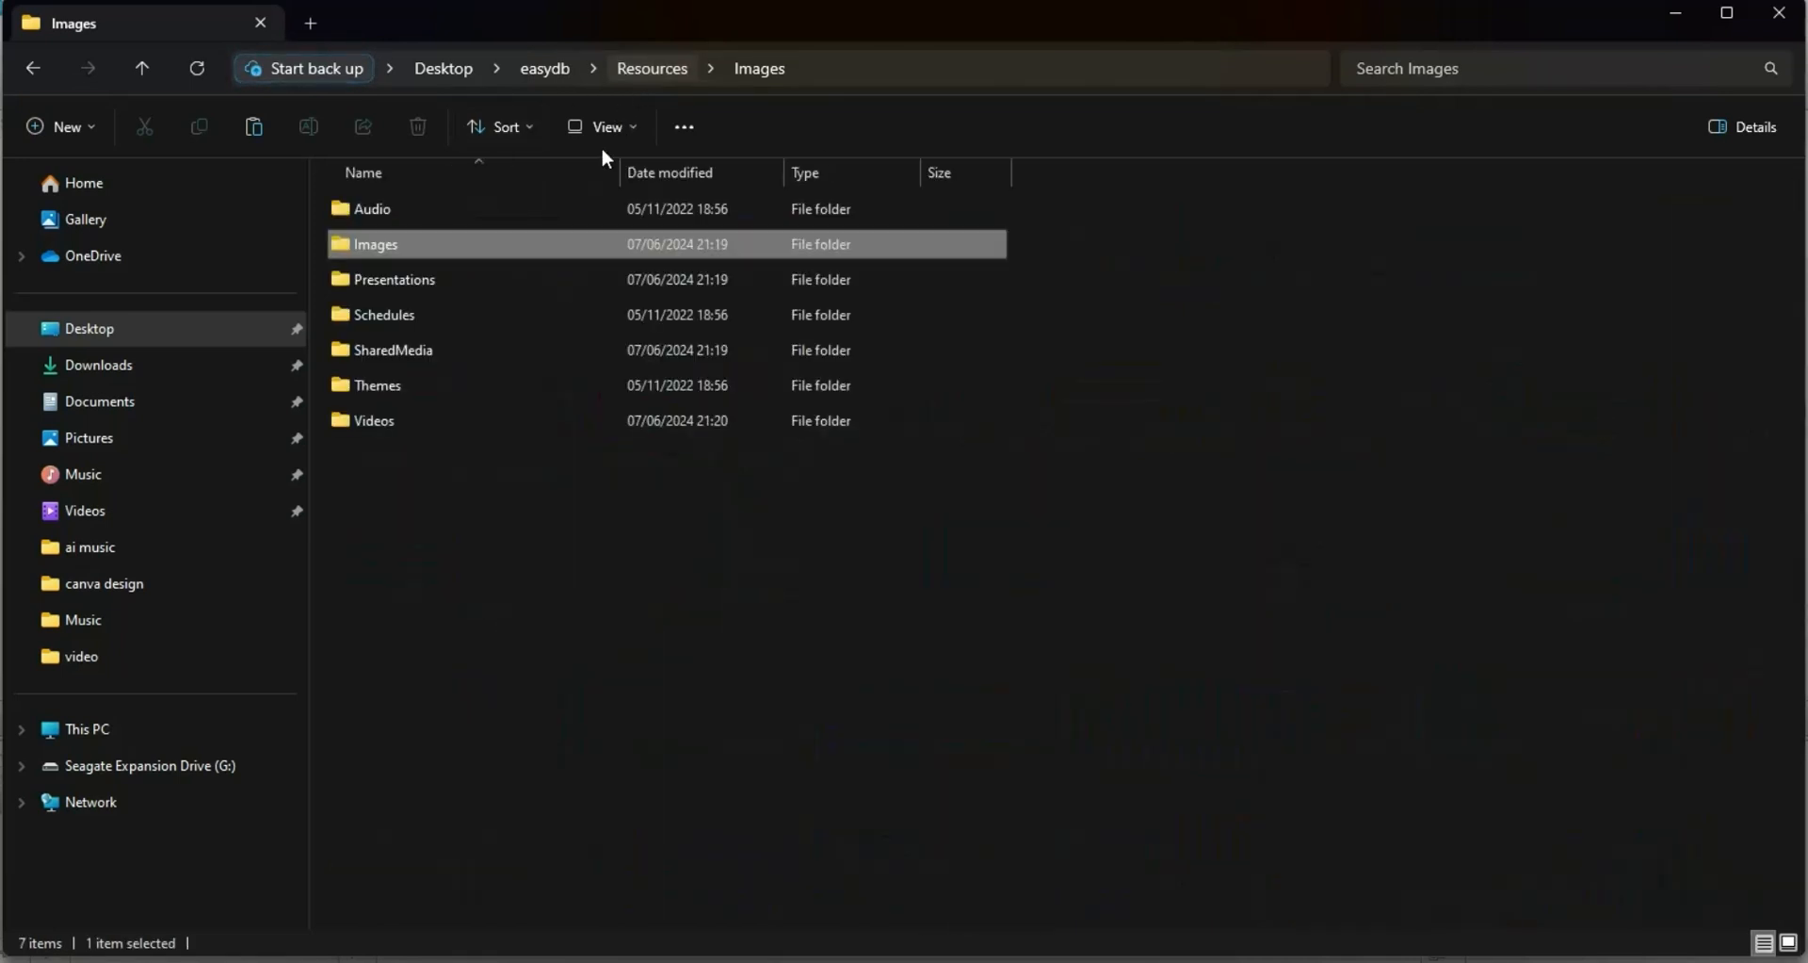
{"action": "double_click", "coordinate": [388, 423]}
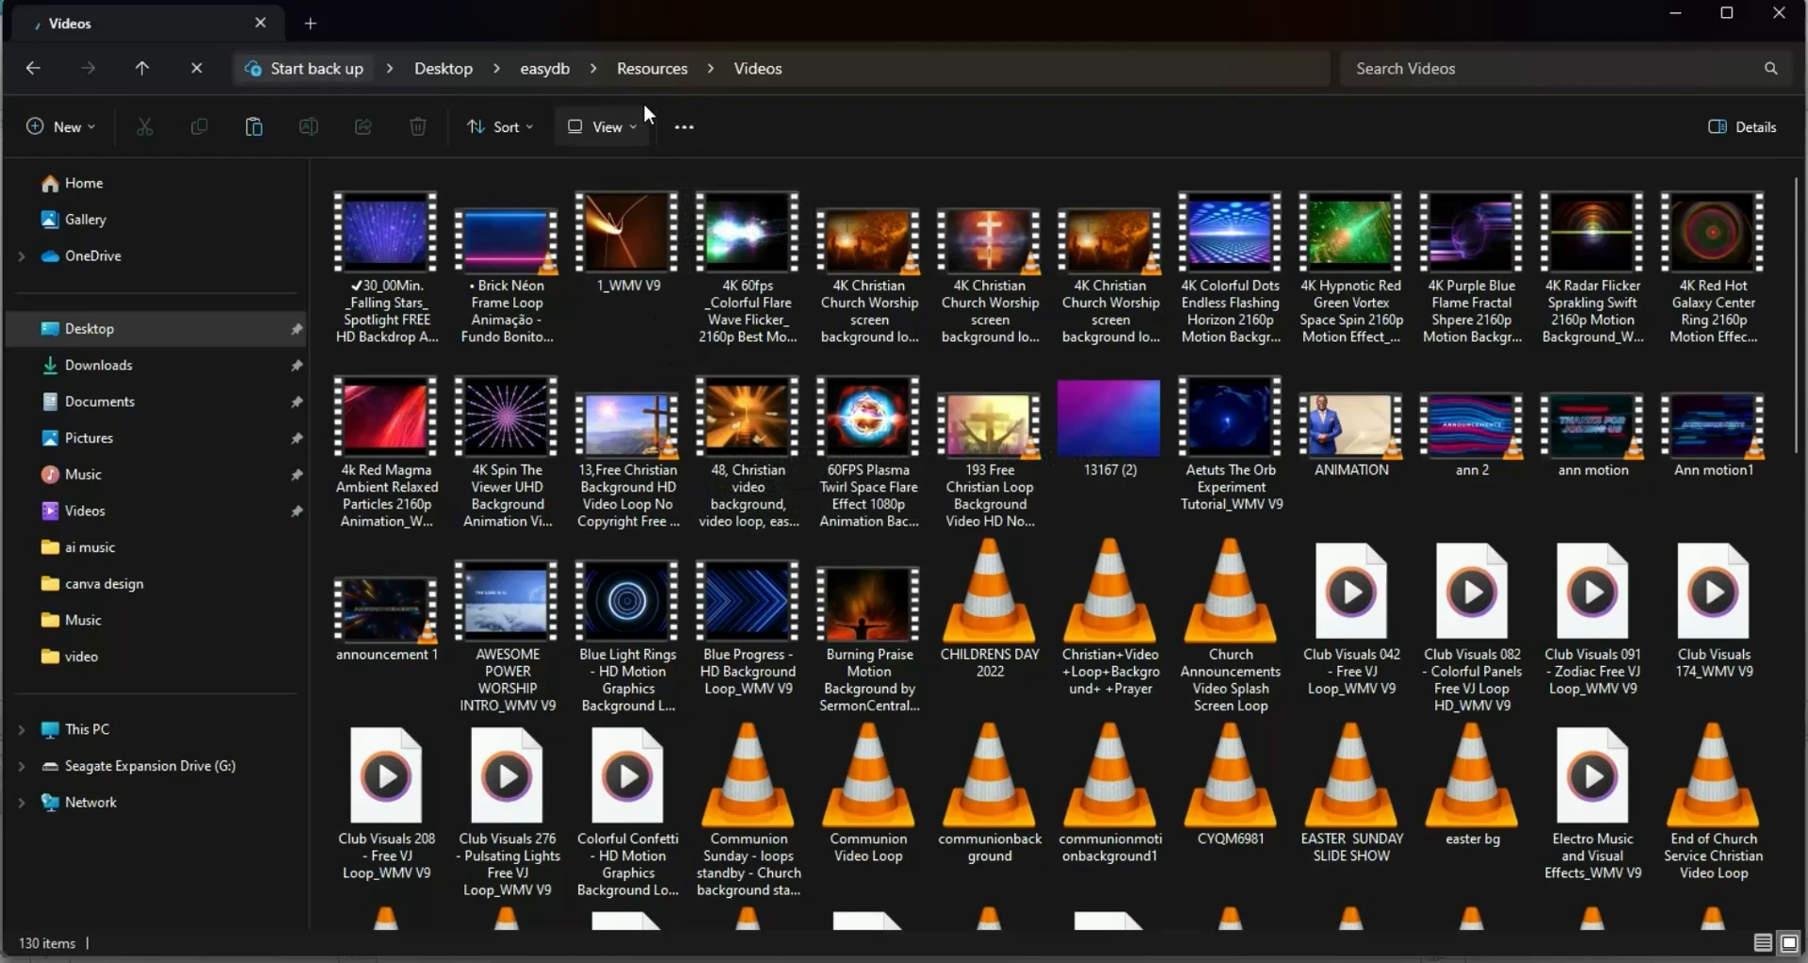
{"action": "left_click", "coordinate": [643, 74]}
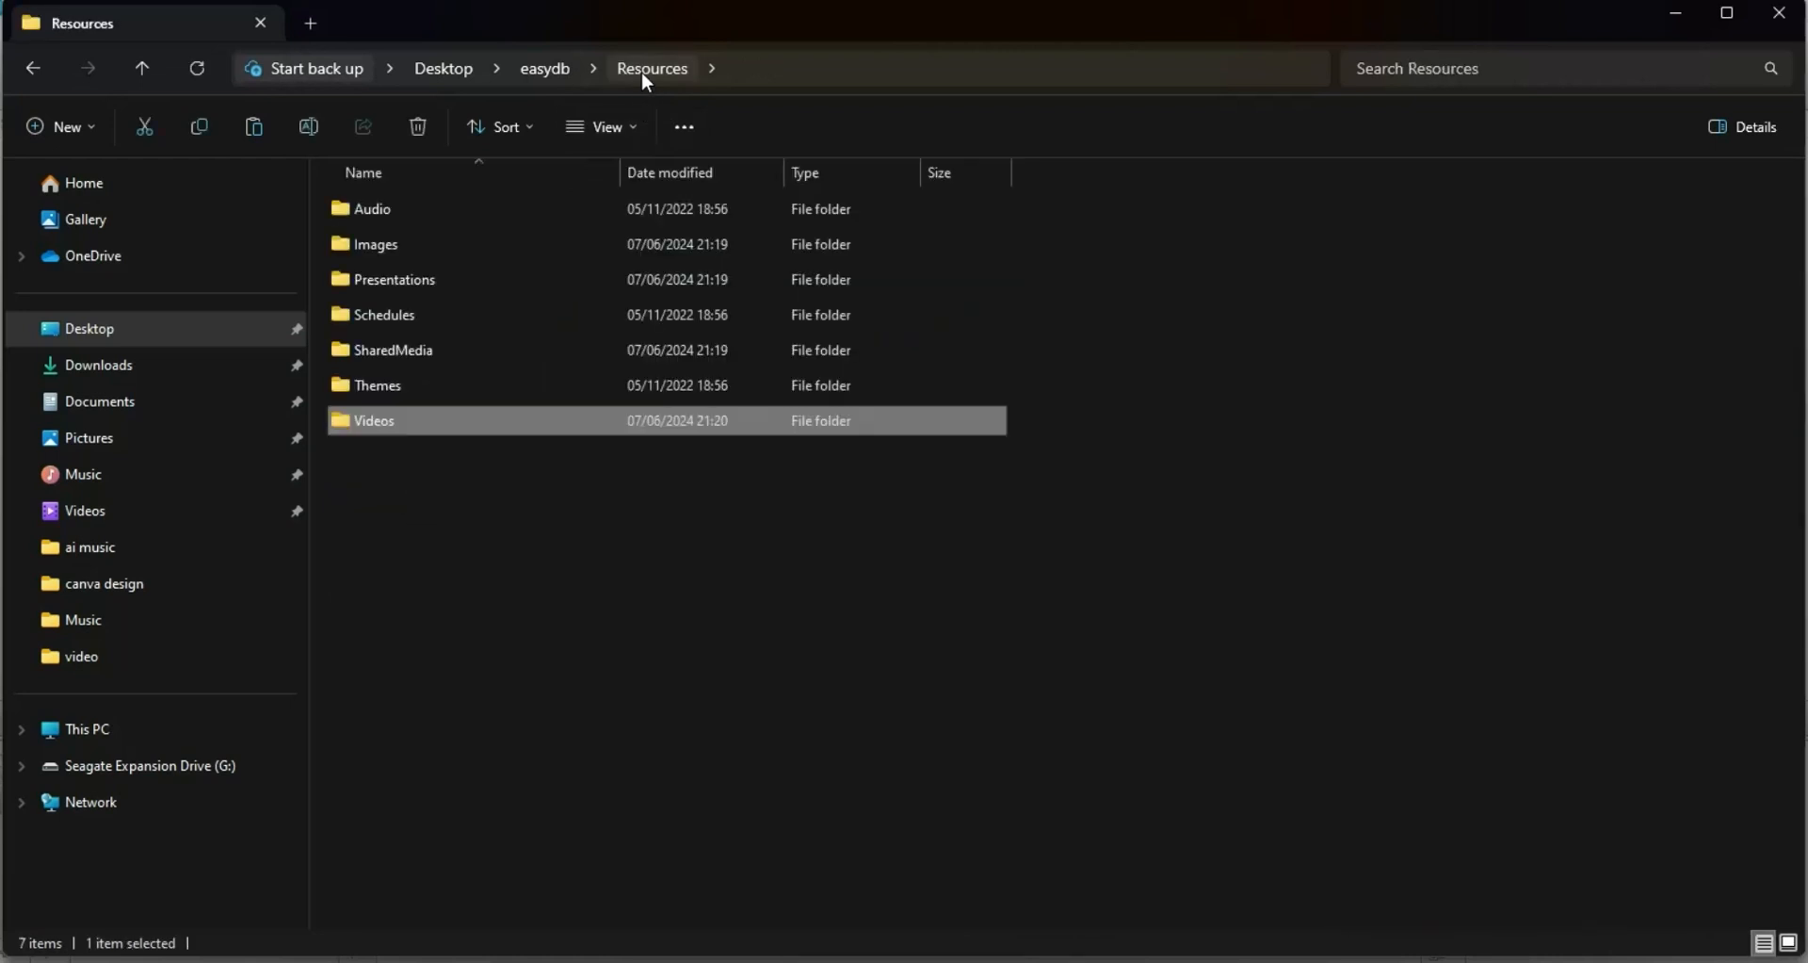
- Go back to the easydb folder and copy its Resources and v6.1 folders
{"action": "left_click", "coordinate": [535, 70]}
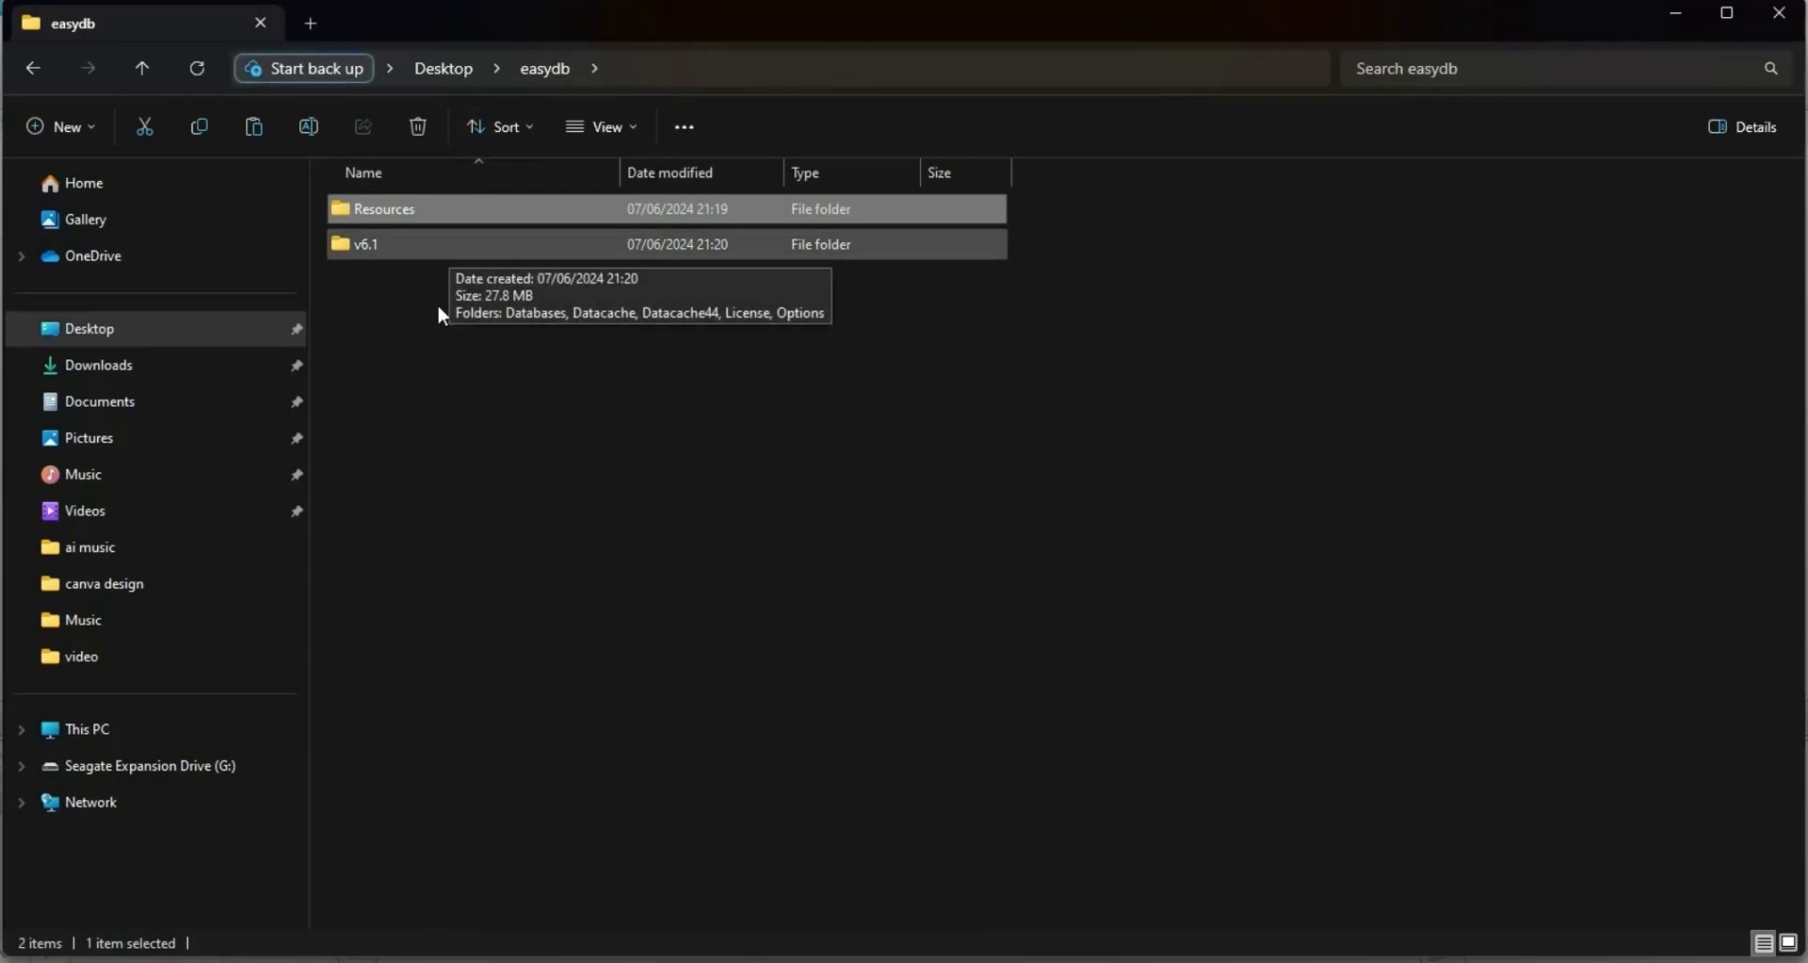
{"action": "left_click", "coordinate": [432, 365]}
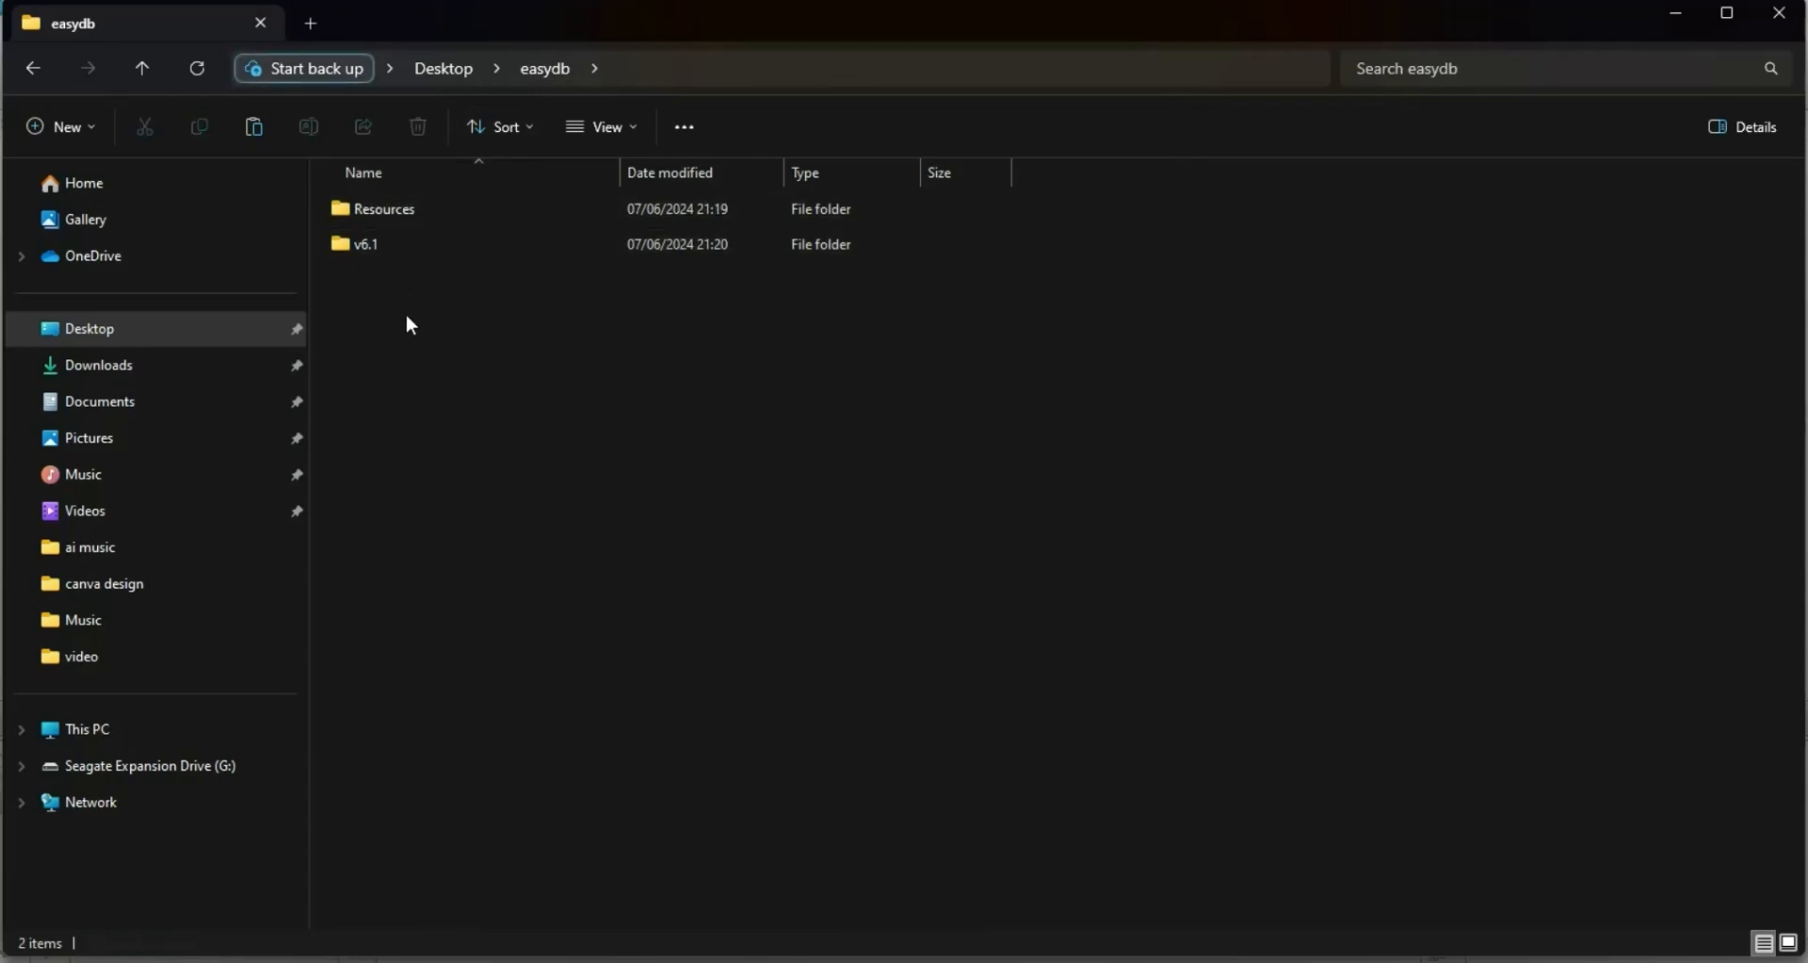
{"action": "left_click_drag", "start_coordinate": [404, 312], "coordinate": [387, 220]}
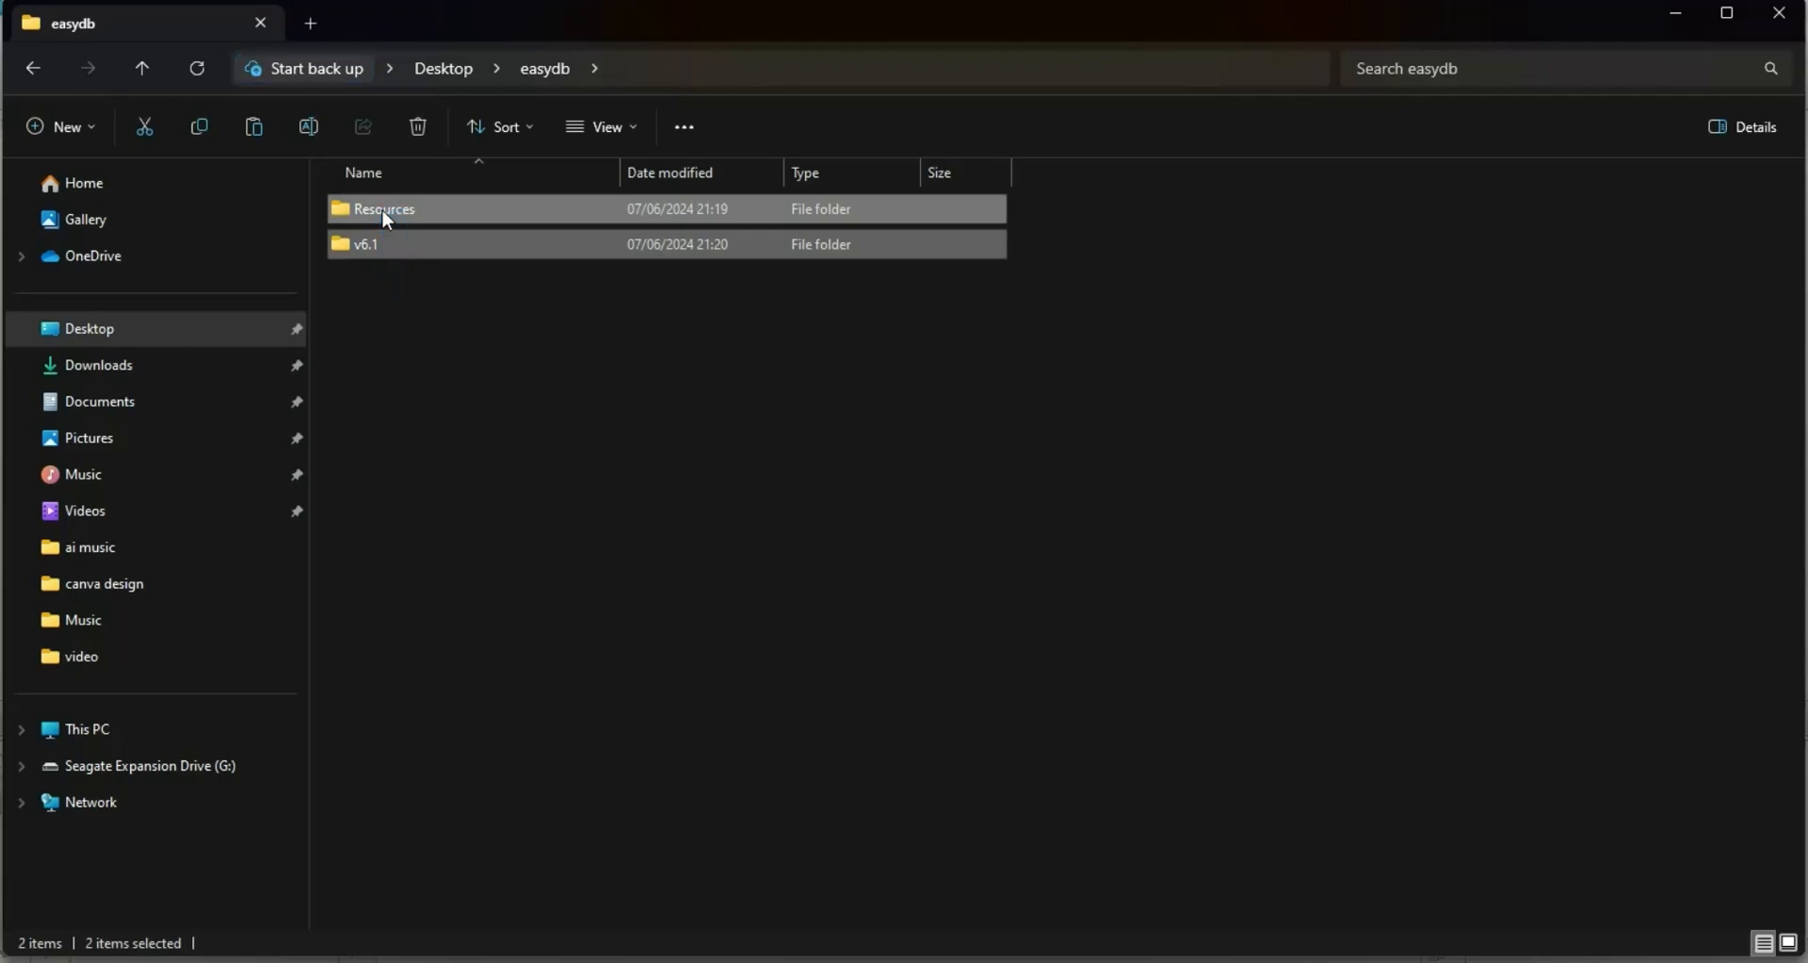
{"action": "right_click", "coordinate": [387, 220]}
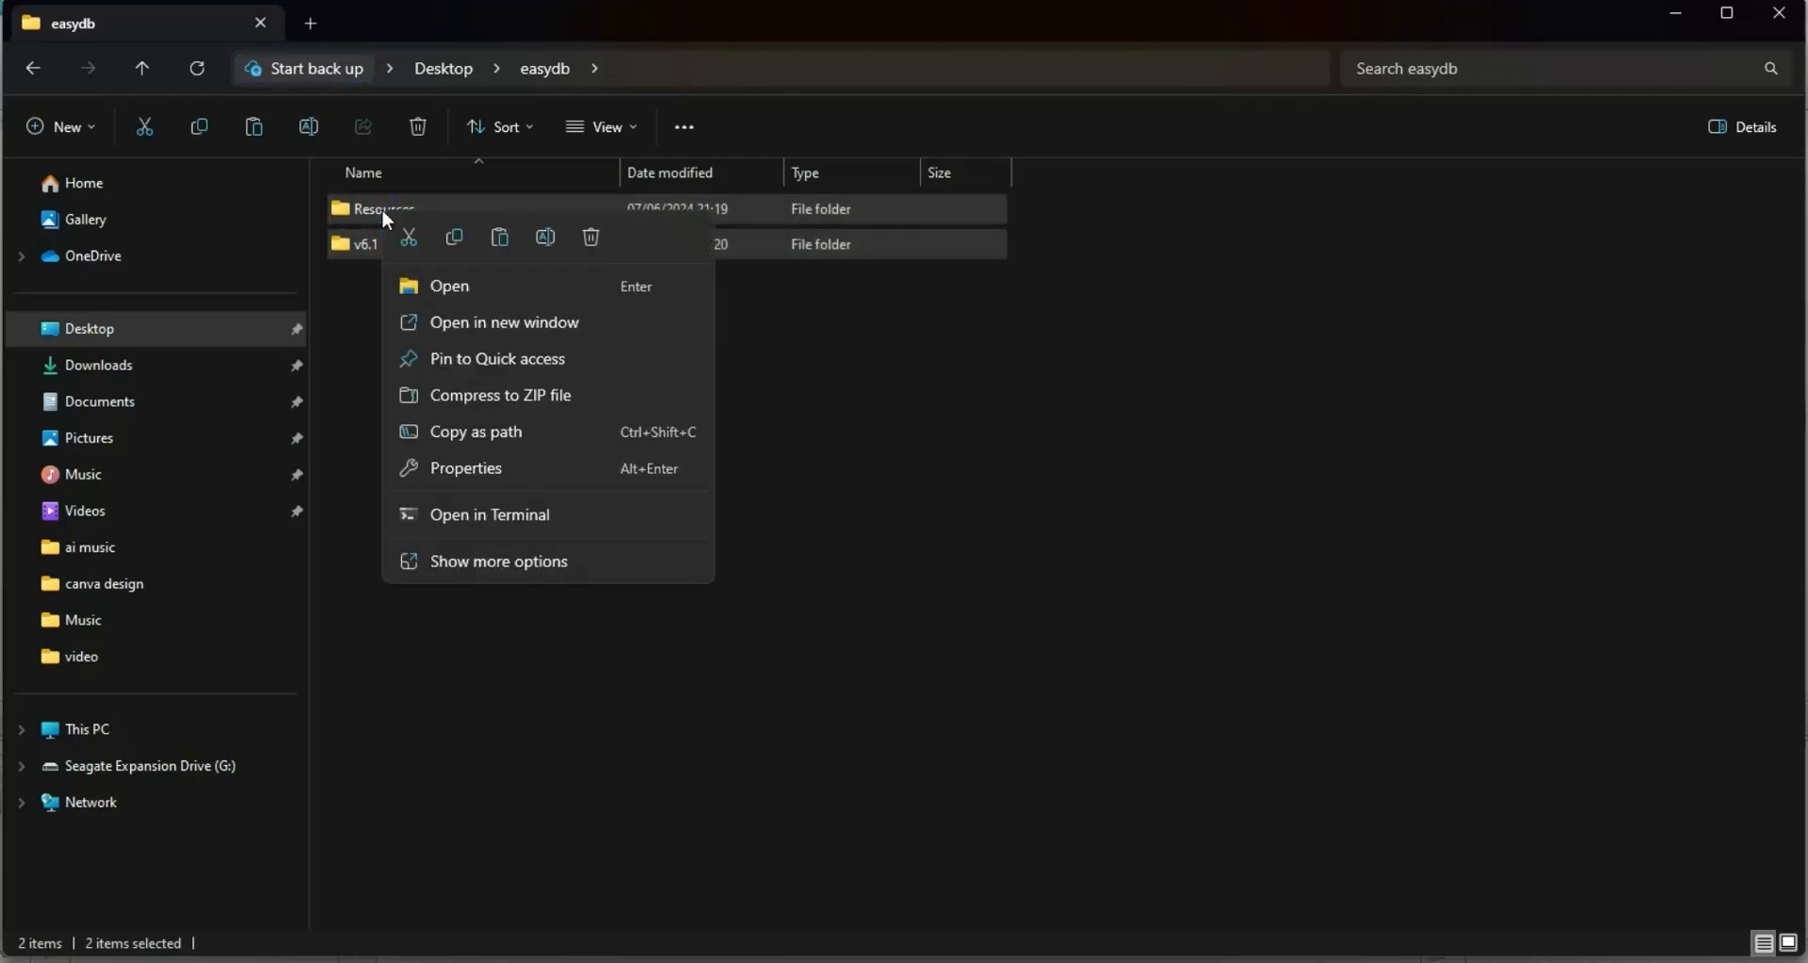
{"action": "left_click", "coordinate": [459, 234]}
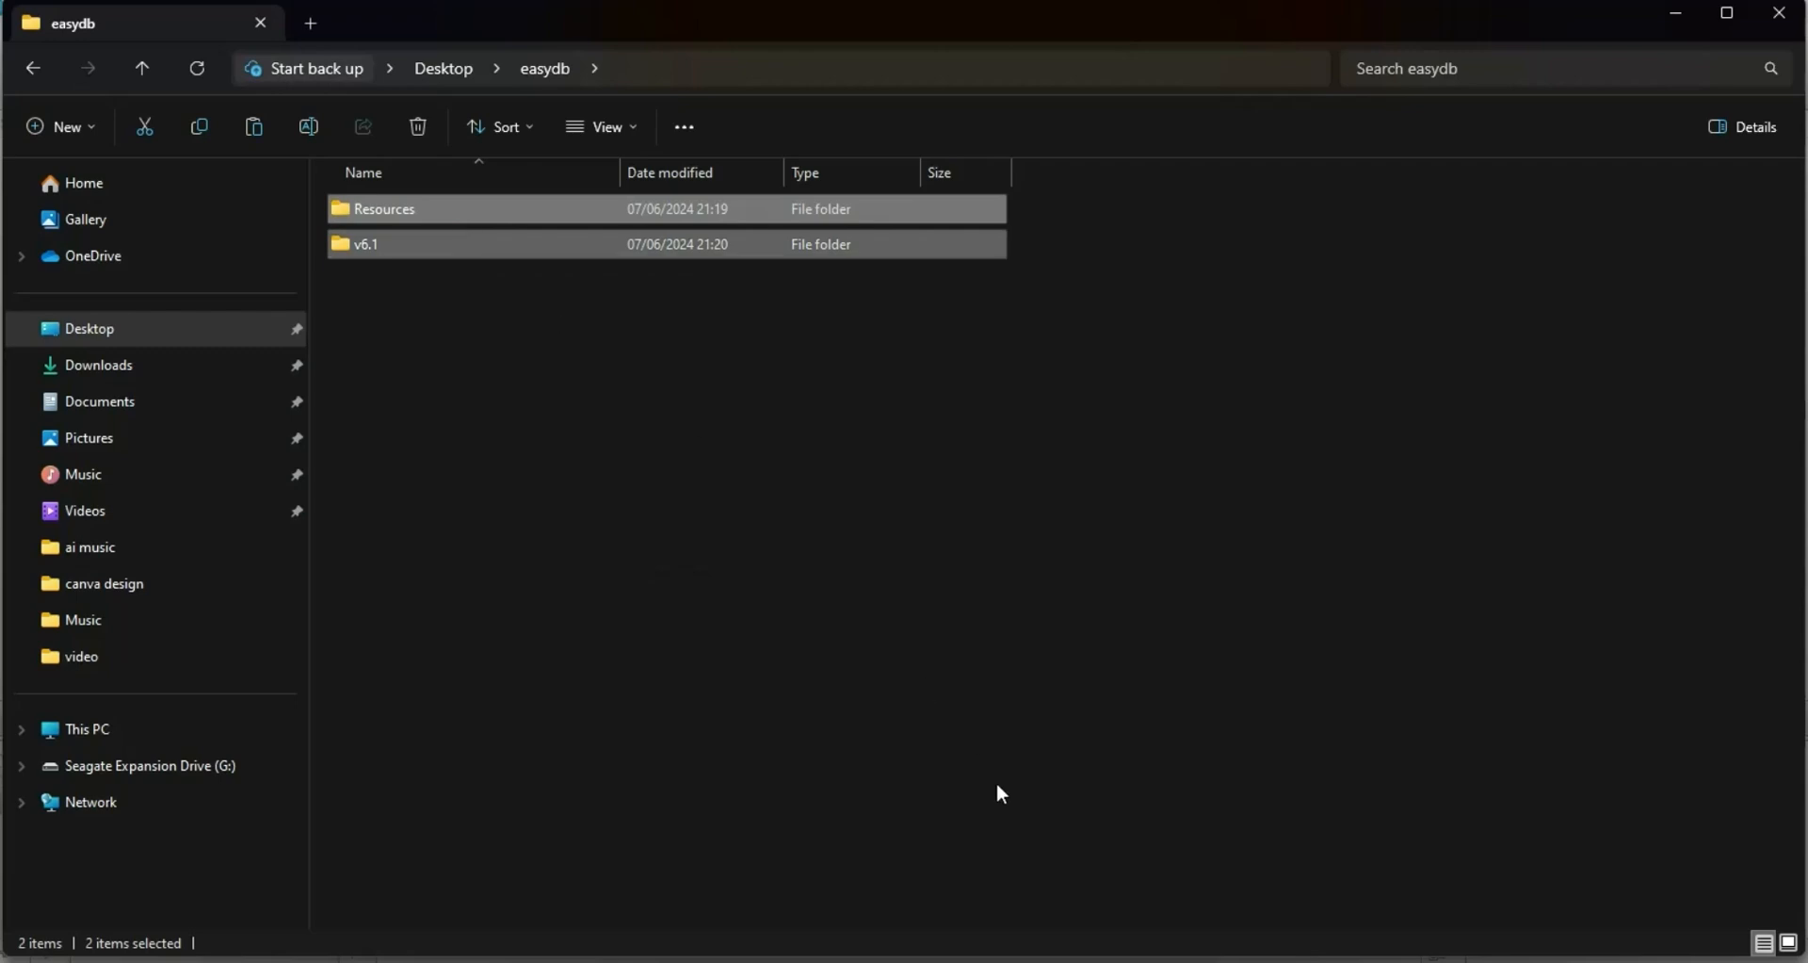
- Switch to EasyWorship, reopen the easy6db profile's instance location, and clear the folder selection there
{"action": "mouse_move", "coordinate": [1234, 956]}
{"action": "left_click", "coordinate": [1229, 867]}
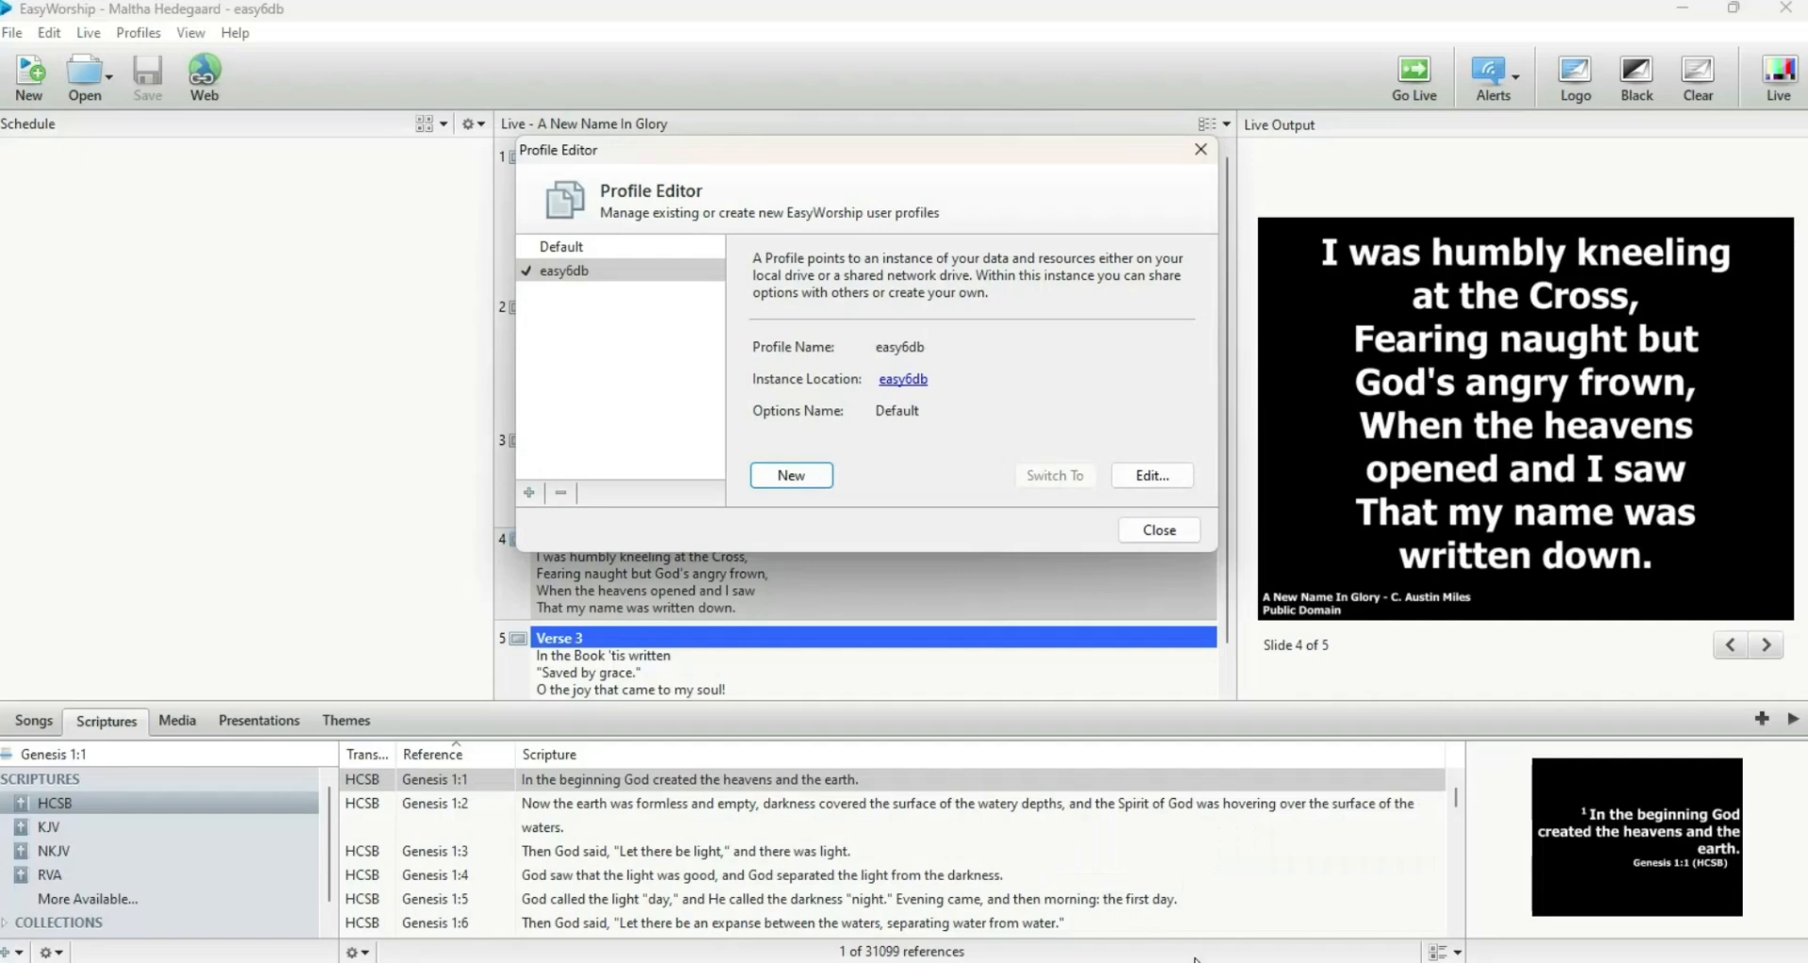
{"action": "left_click", "coordinate": [903, 379]}
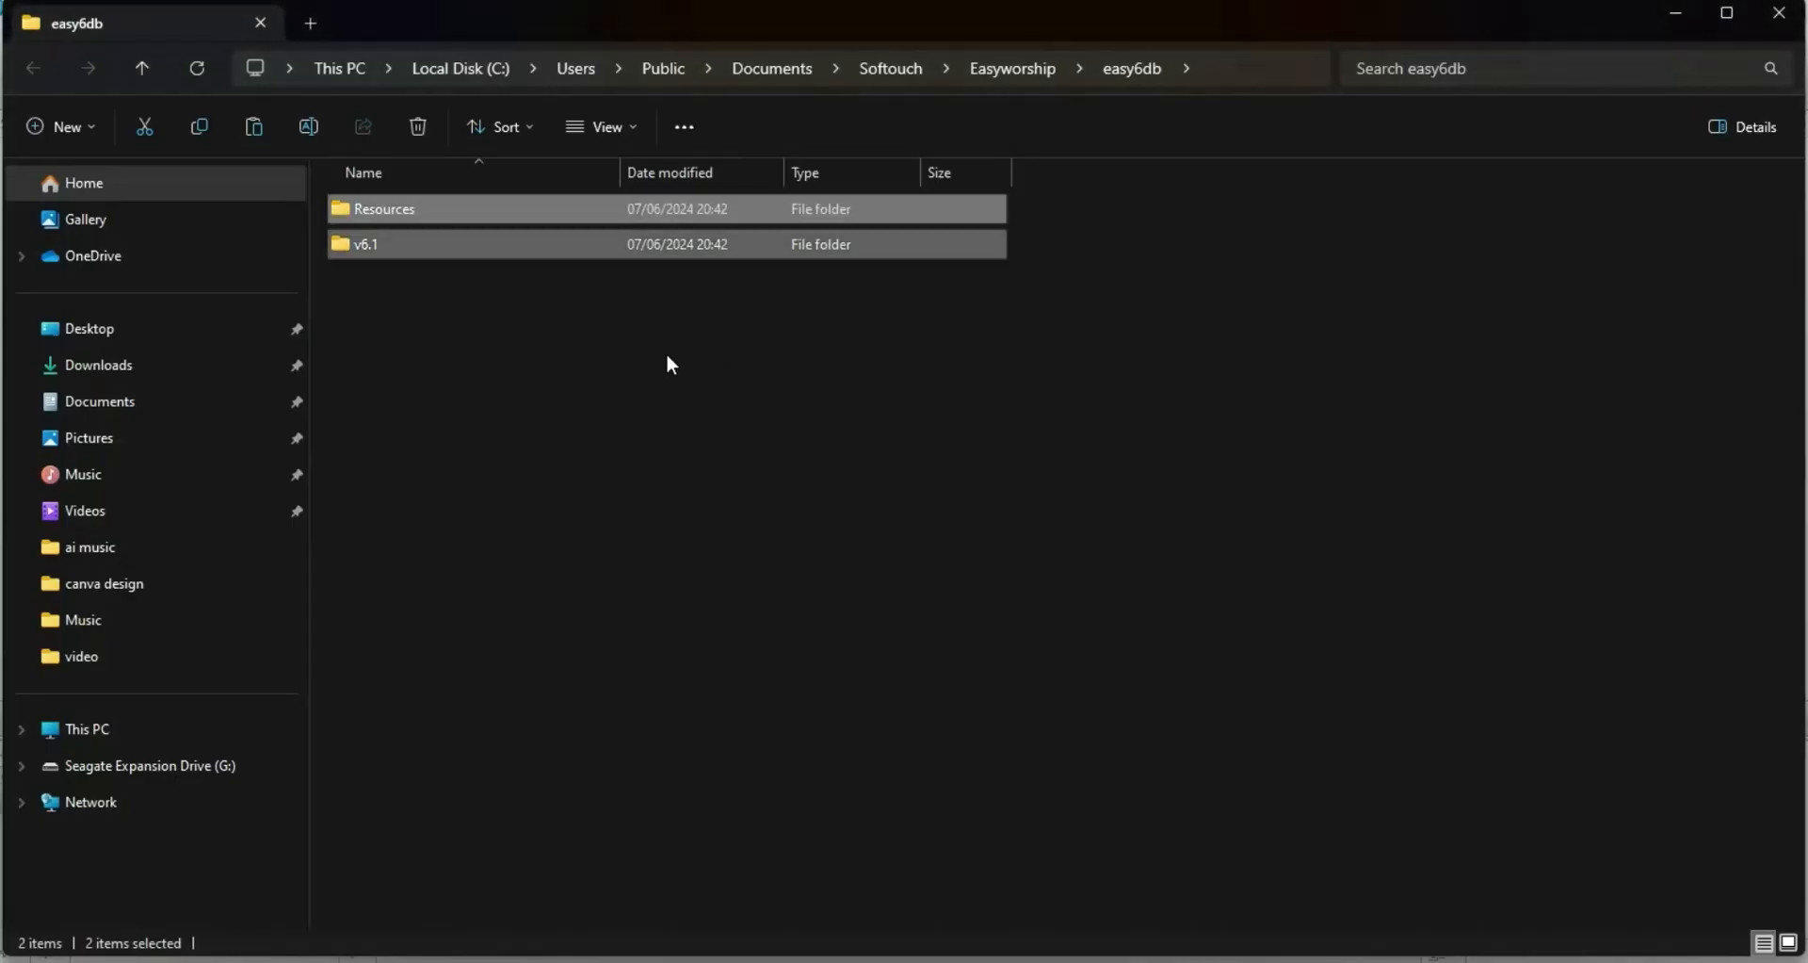
{"action": "left_click", "coordinate": [670, 363]}
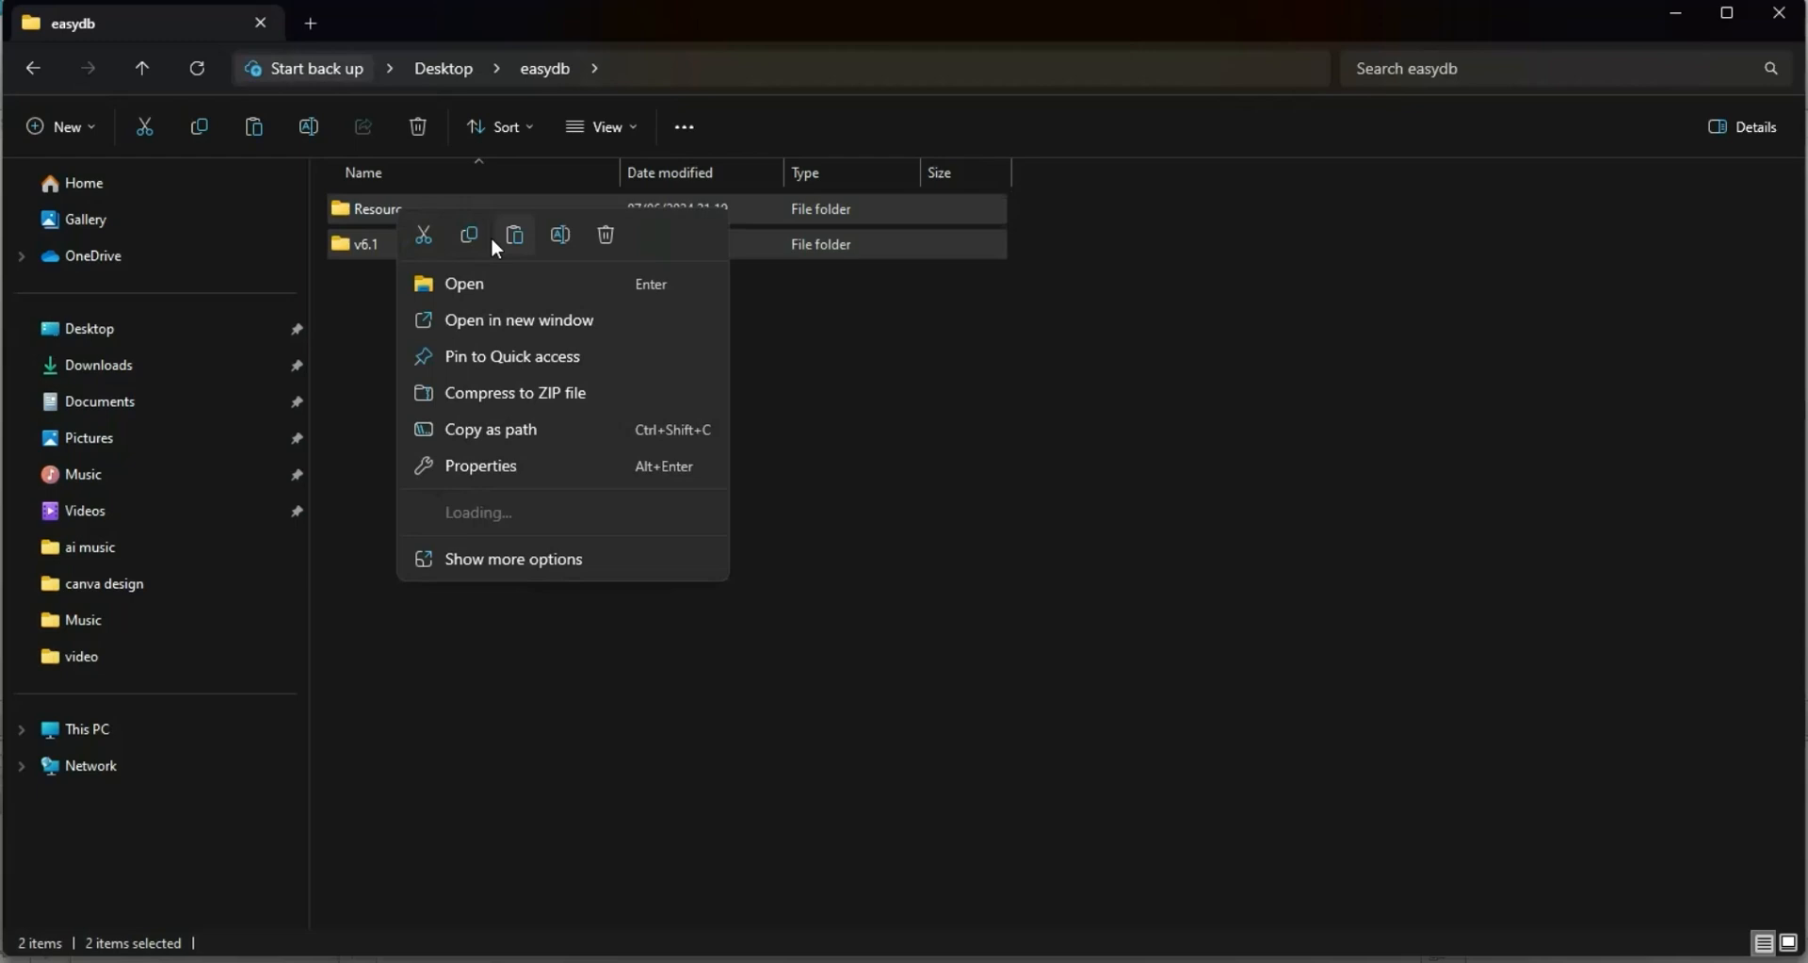
- Copy the Resources and v6.1 folders from easydb again and switch to the easy6db instance folder window
{"action": "left_click", "coordinate": [475, 231]}
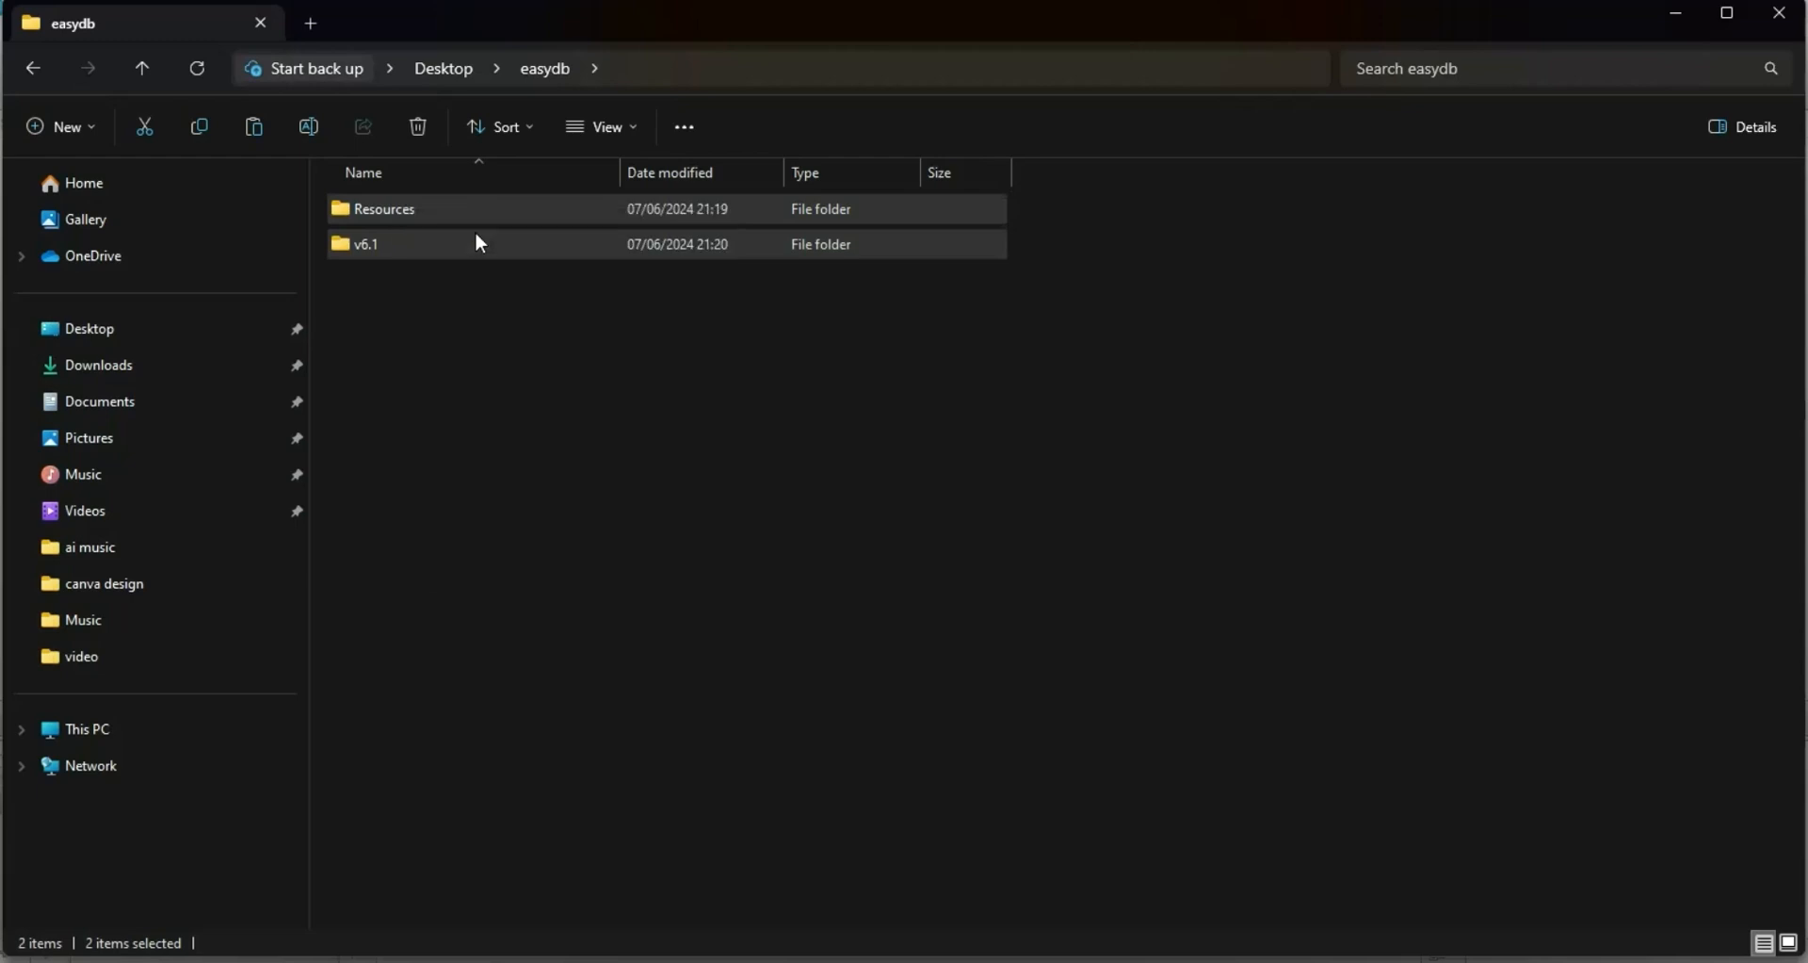
{"action": "left_click", "coordinate": [1234, 952]}
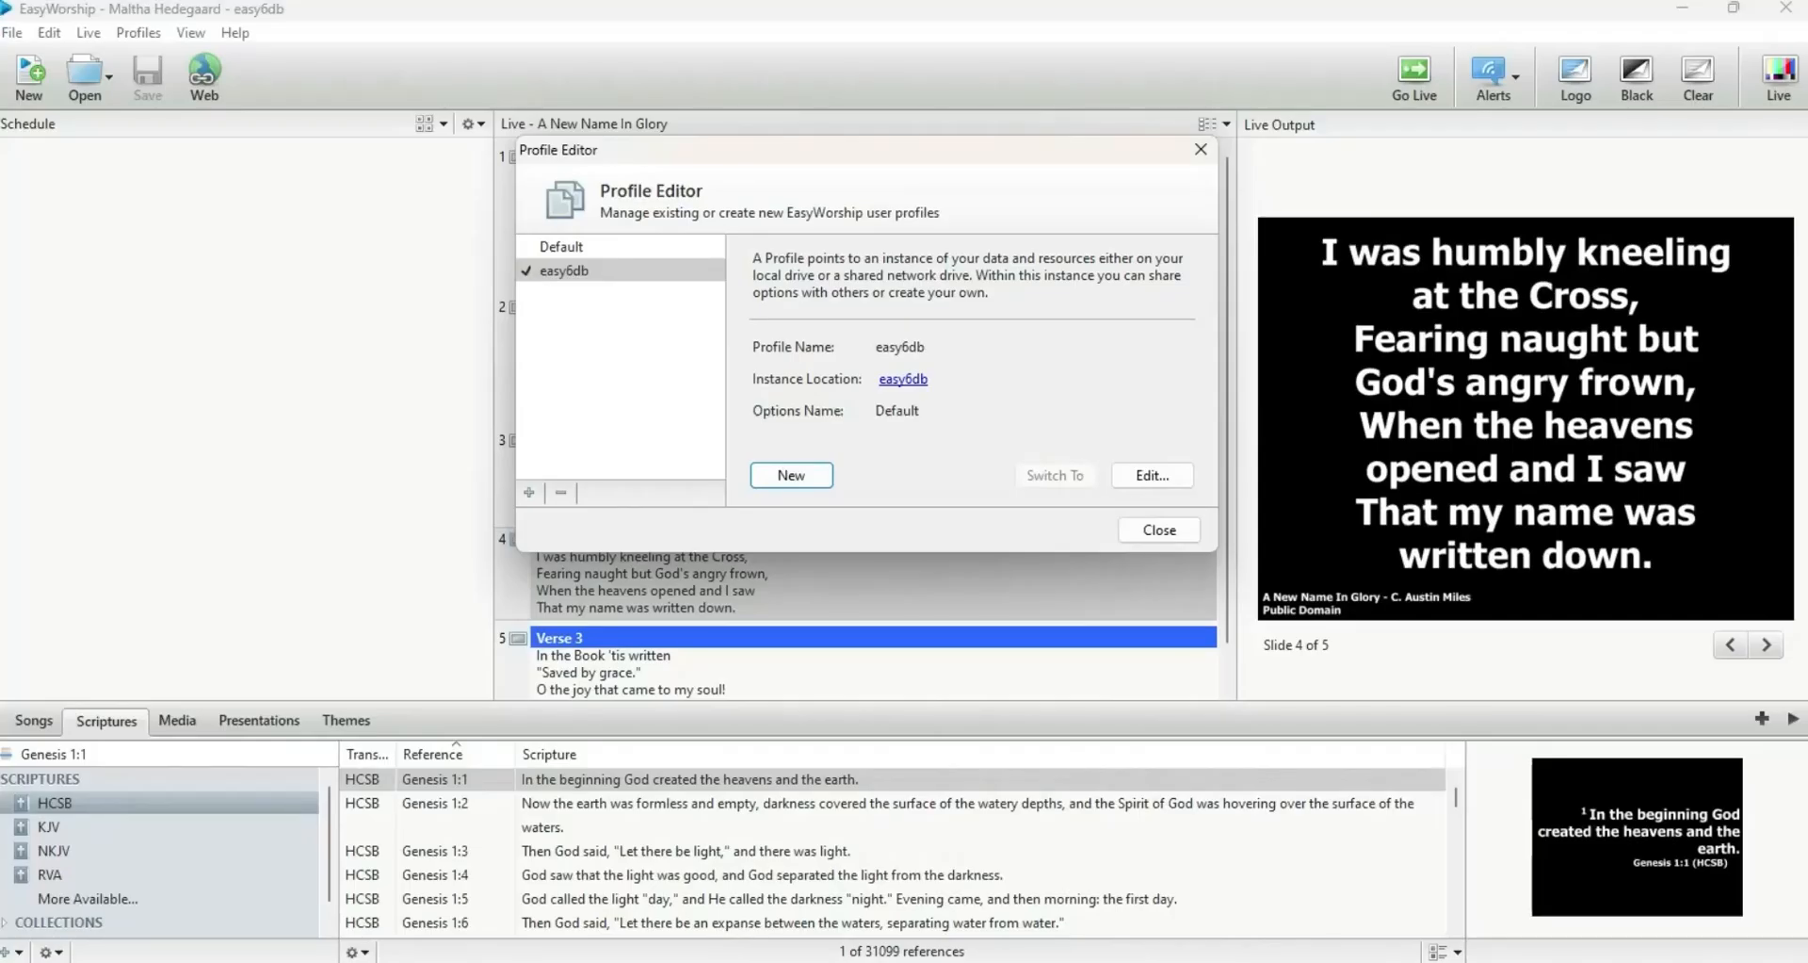
{"action": "left_click", "coordinate": [932, 960]}
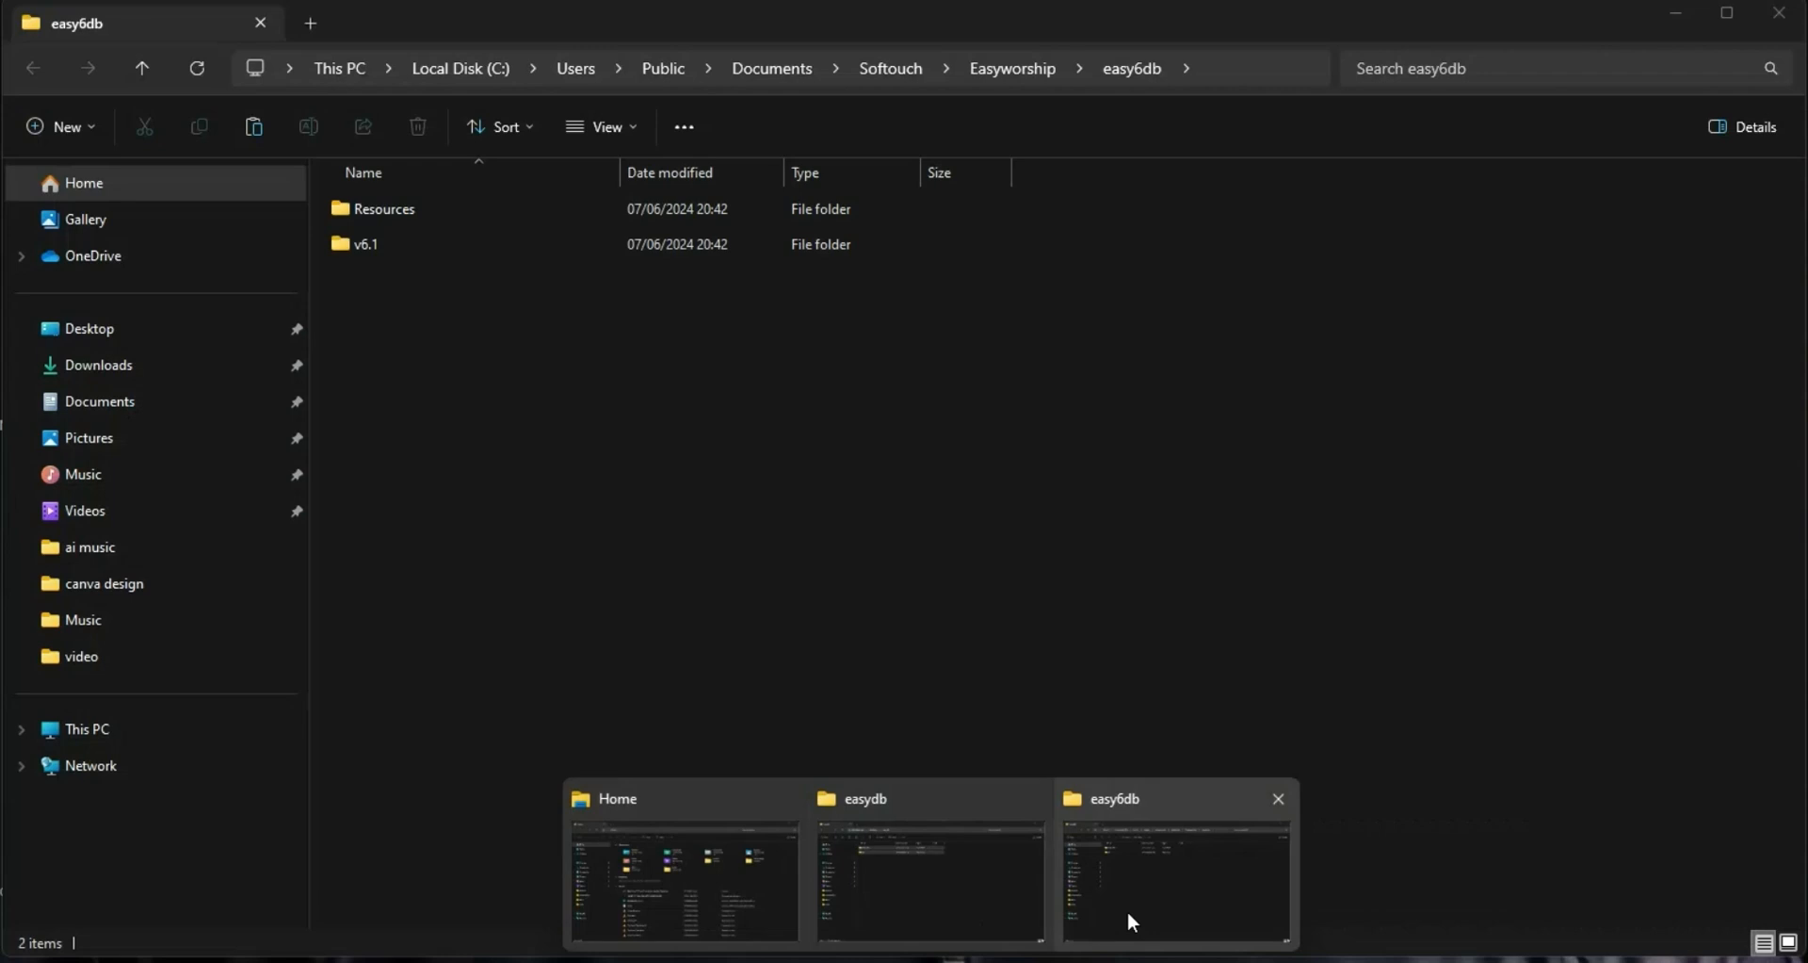
{"action": "left_click", "coordinate": [1130, 914]}
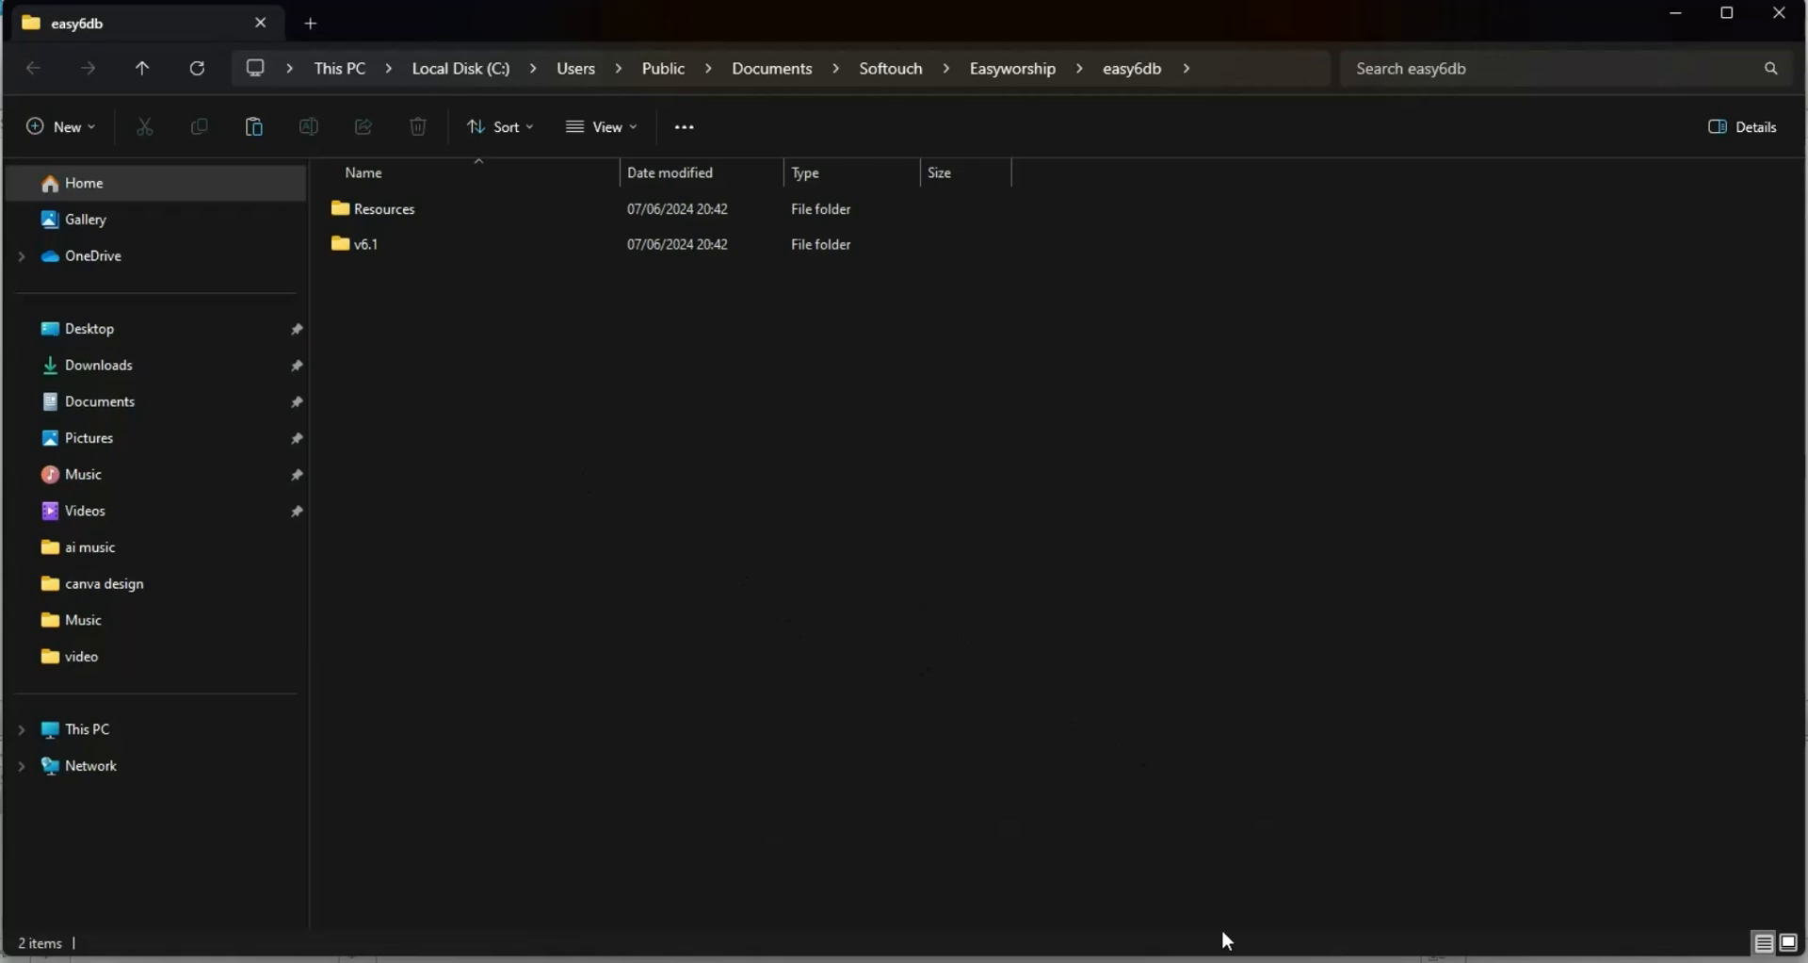
- Return to EasyWorship and close the Profile Editor
{"action": "mouse_move", "coordinate": [1229, 956]}
{"action": "left_click", "coordinate": [1168, 812]}
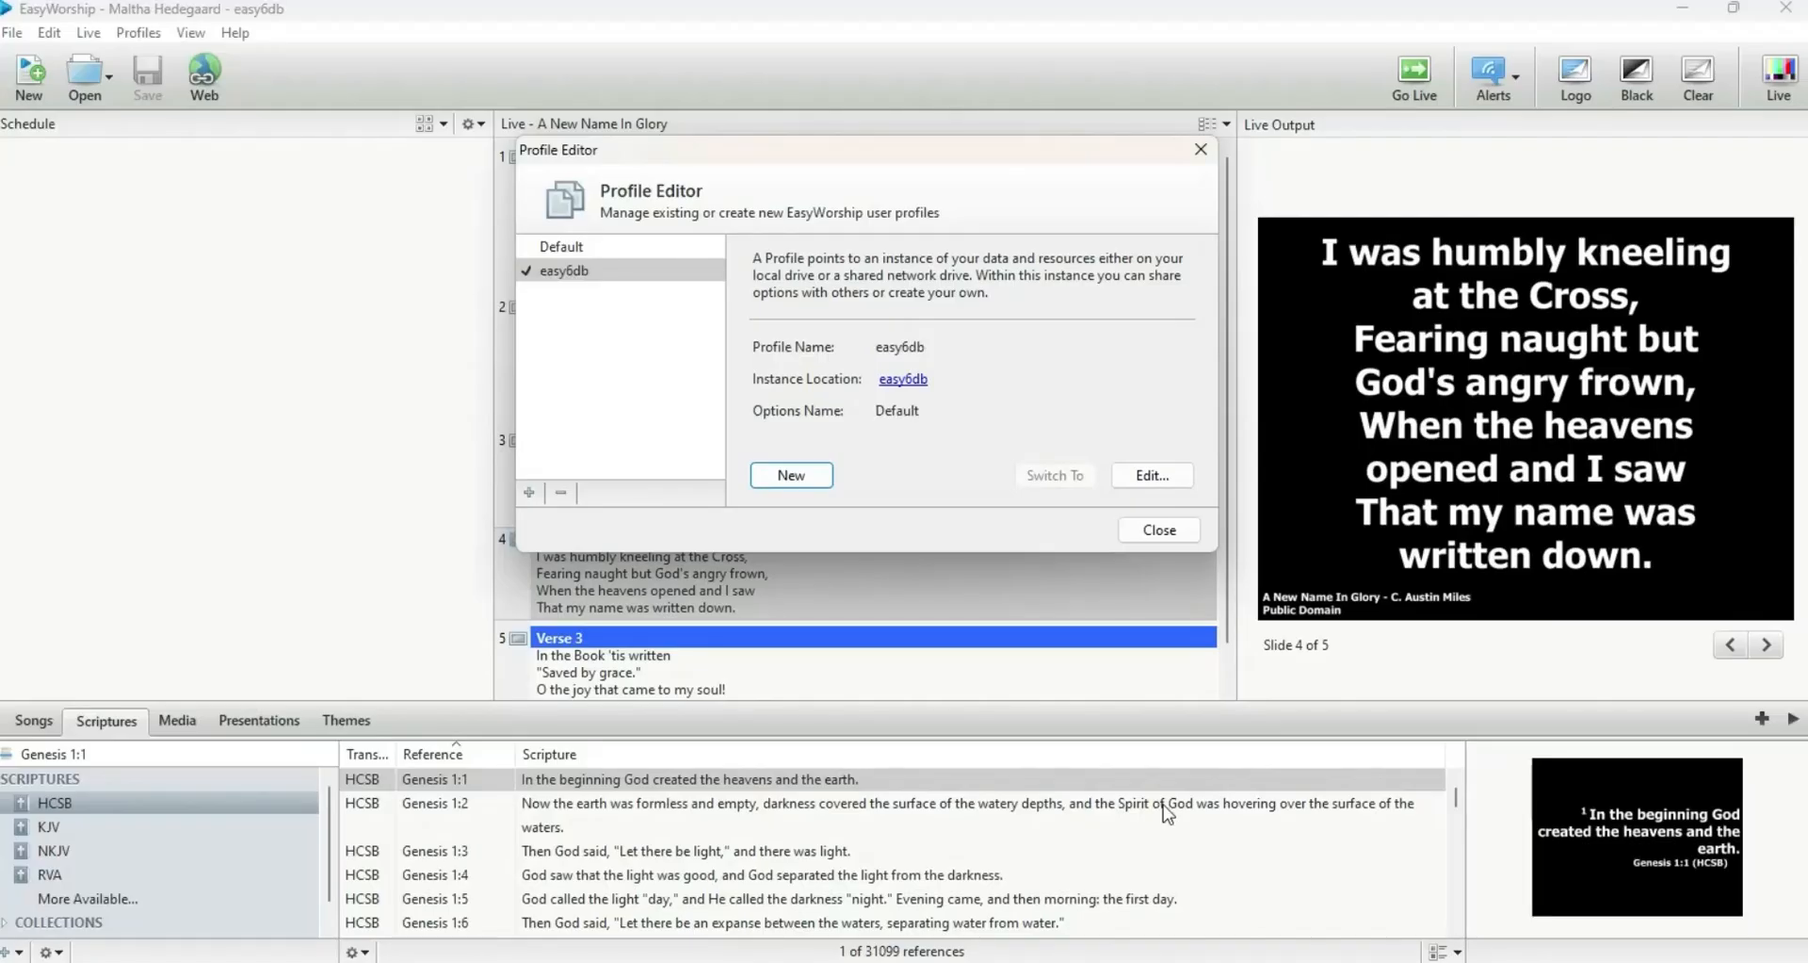
{"action": "left_click", "coordinate": [1200, 150]}
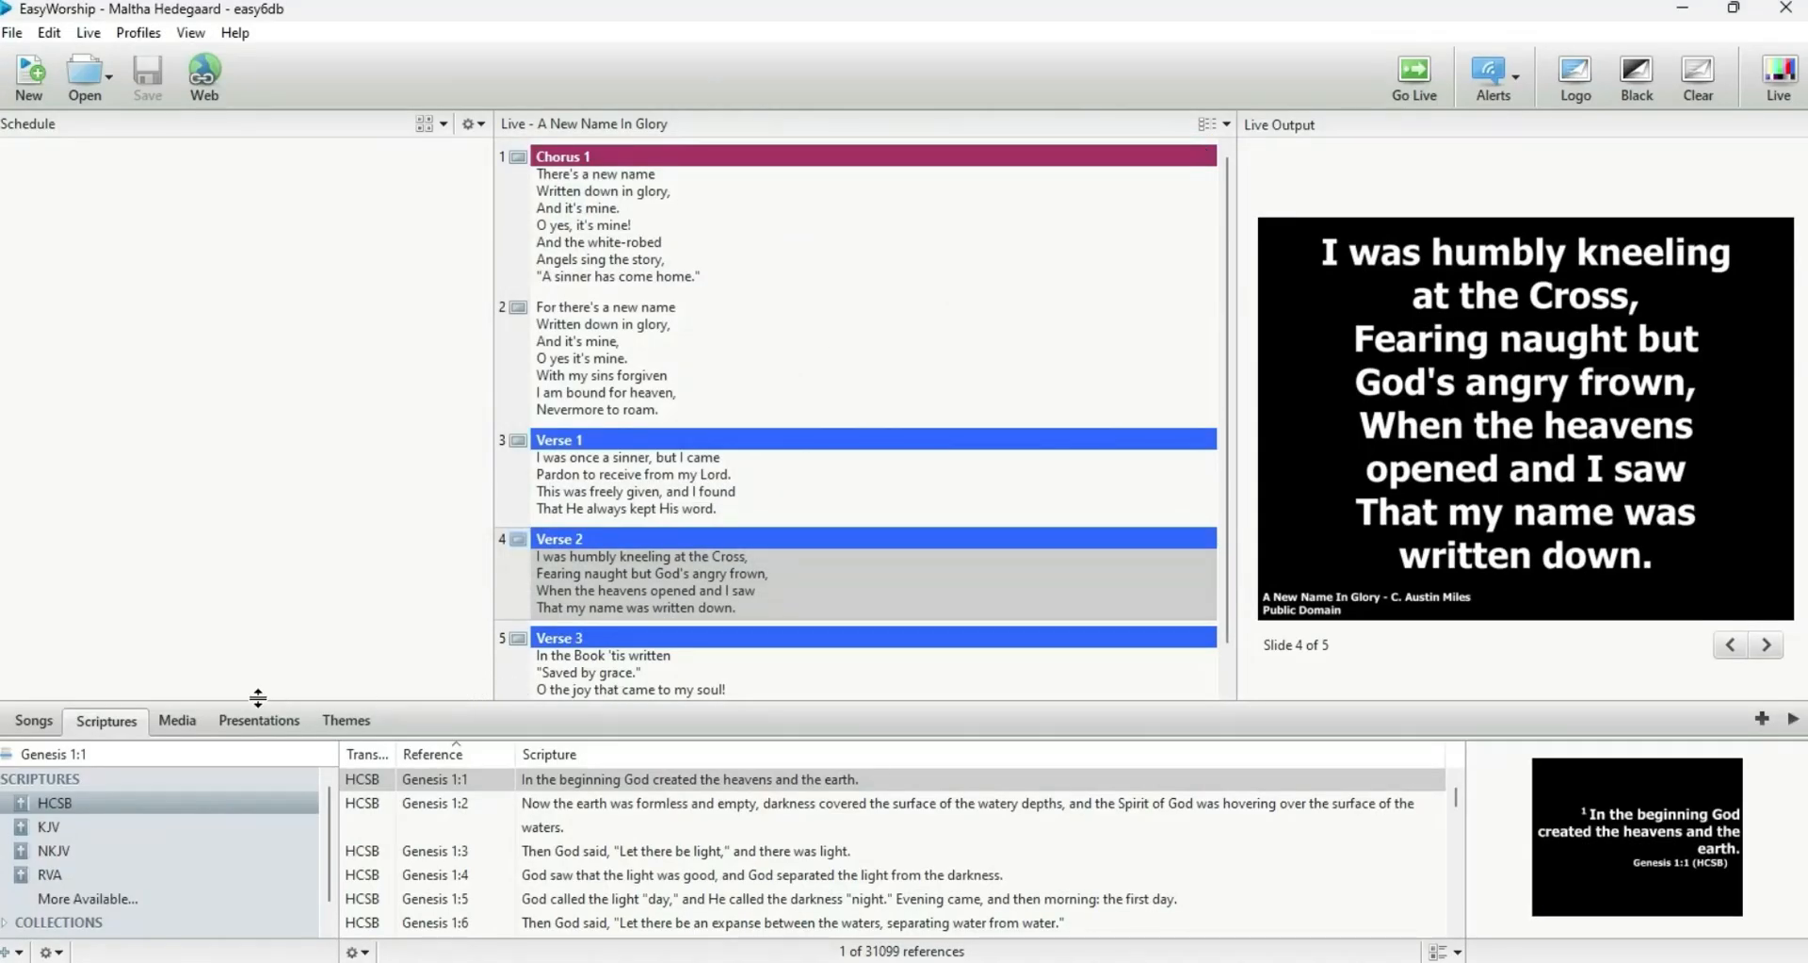
- Display the Images category of the media library to check which images it holds
{"action": "left_click", "coordinate": [179, 730]}
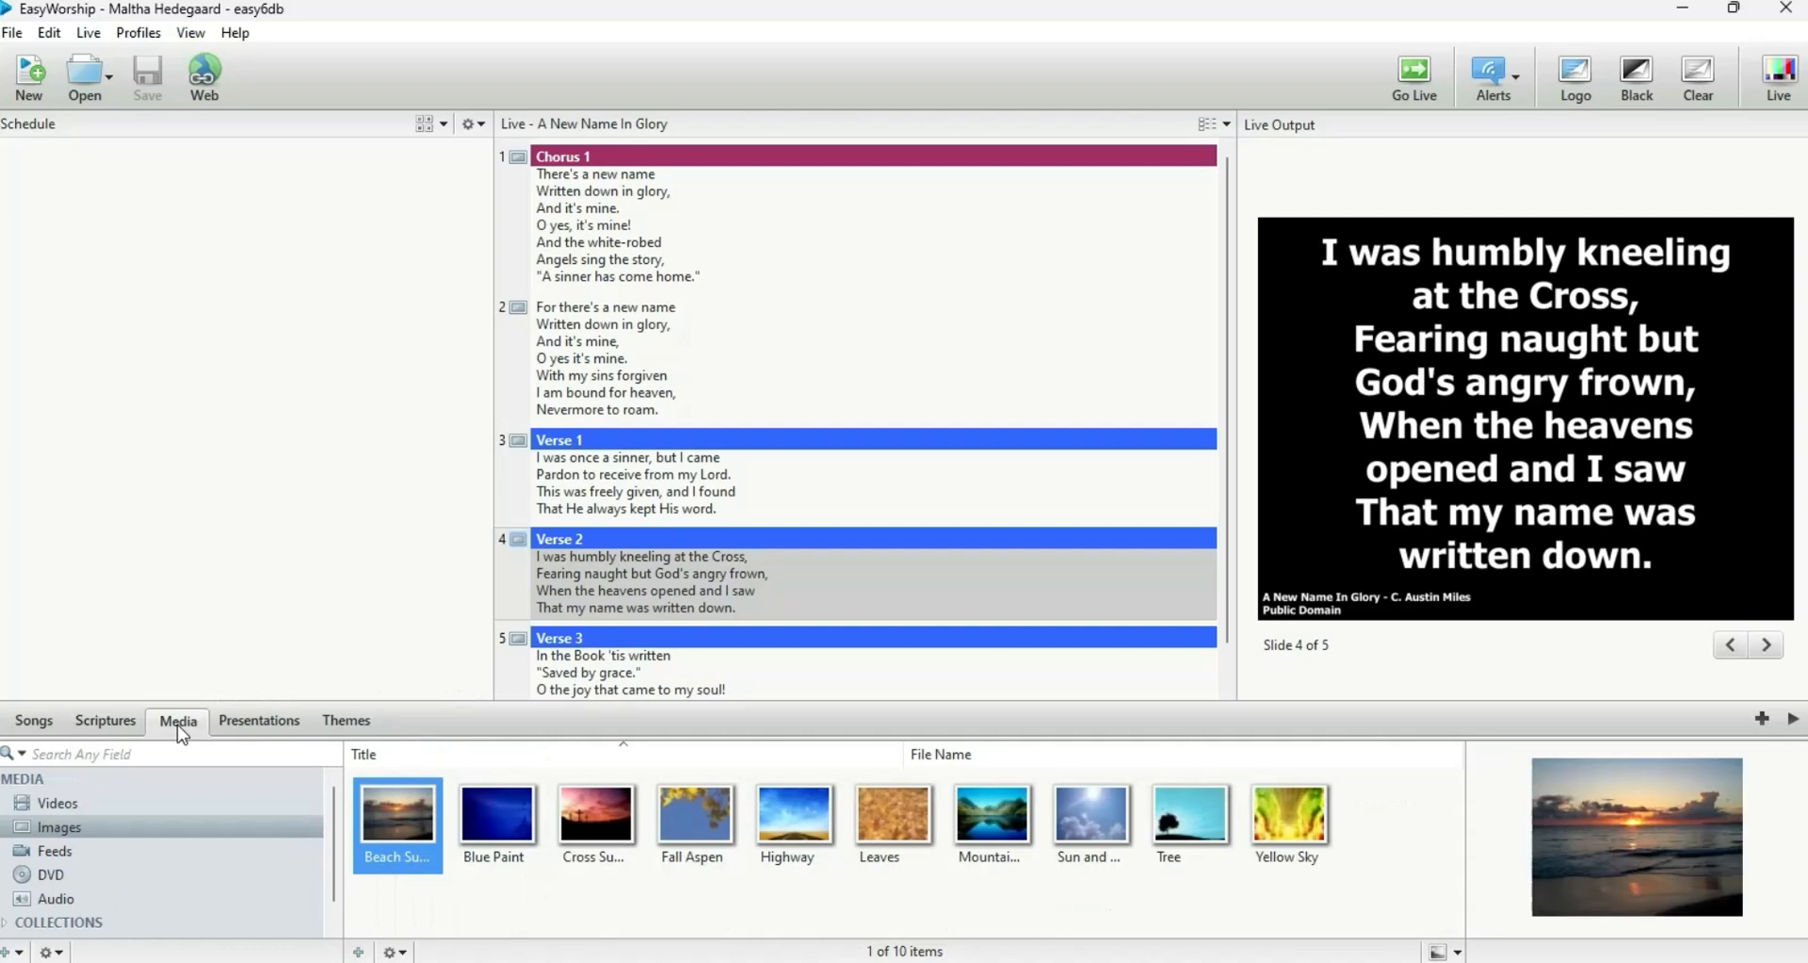
{"action": "left_click", "coordinate": [76, 833]}
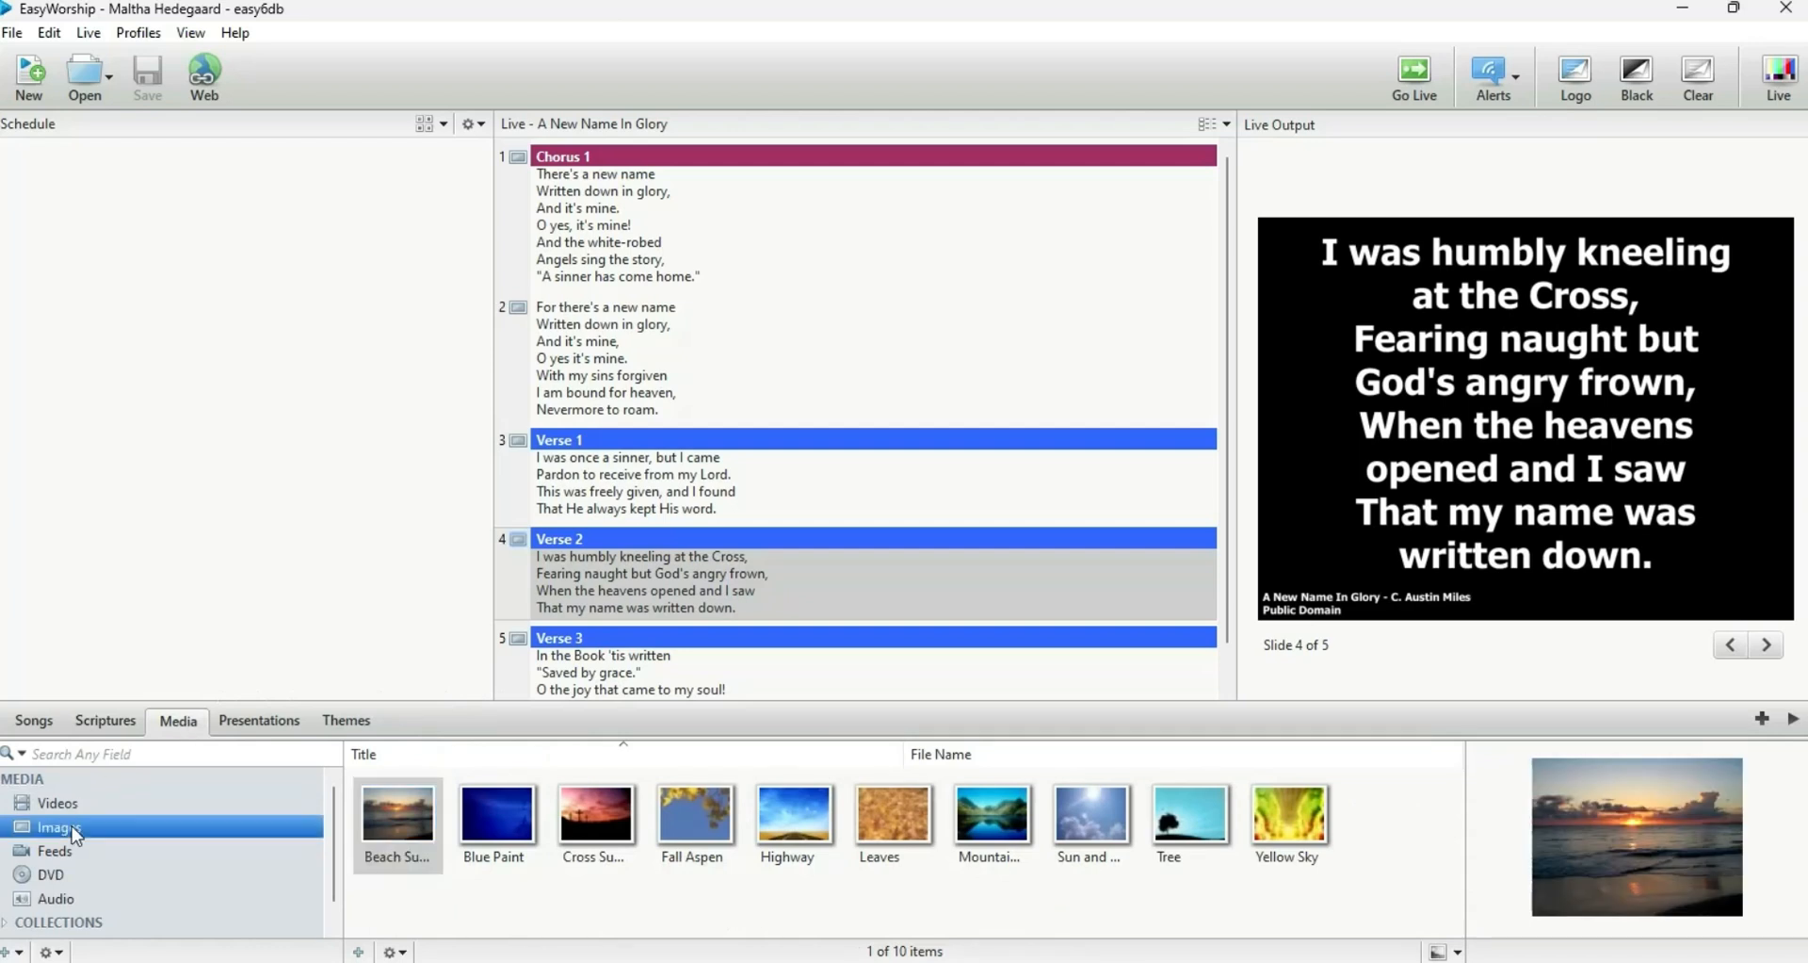
{"action": "left_click", "coordinate": [1373, 839]}
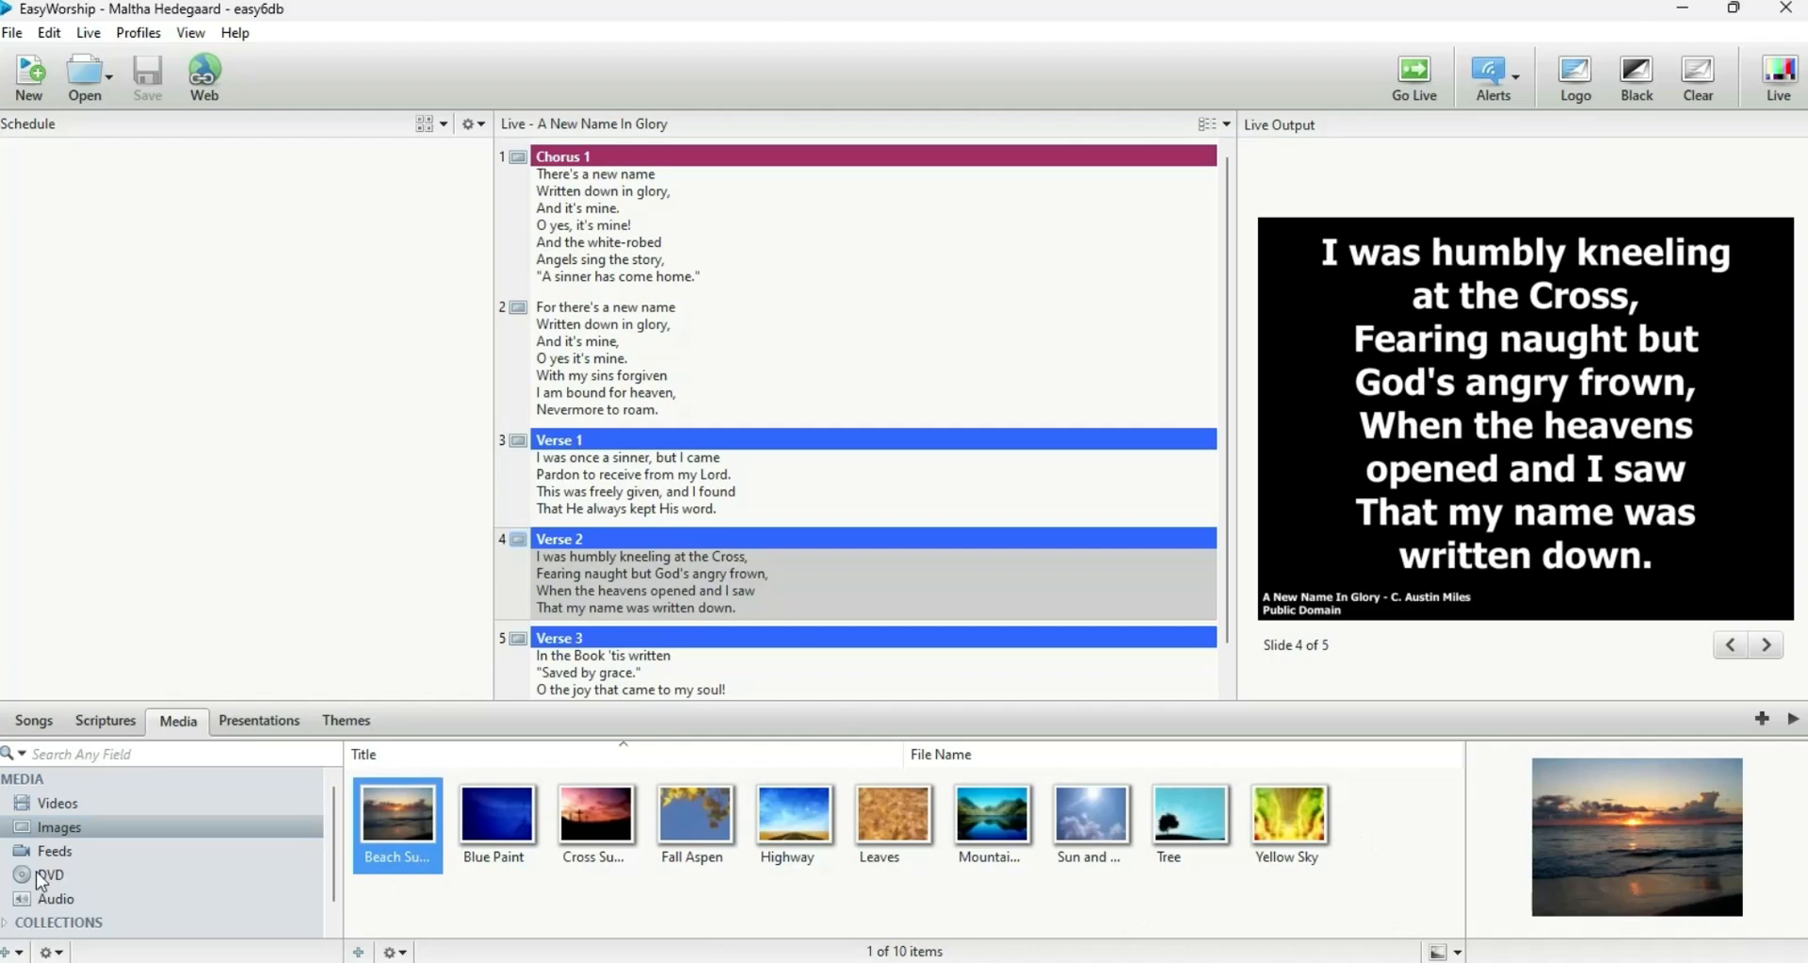
- Display the Videos category of the media library, and reopen the easy6db profile's instance location through the Profile Editor
{"action": "left_click", "coordinate": [58, 803]}
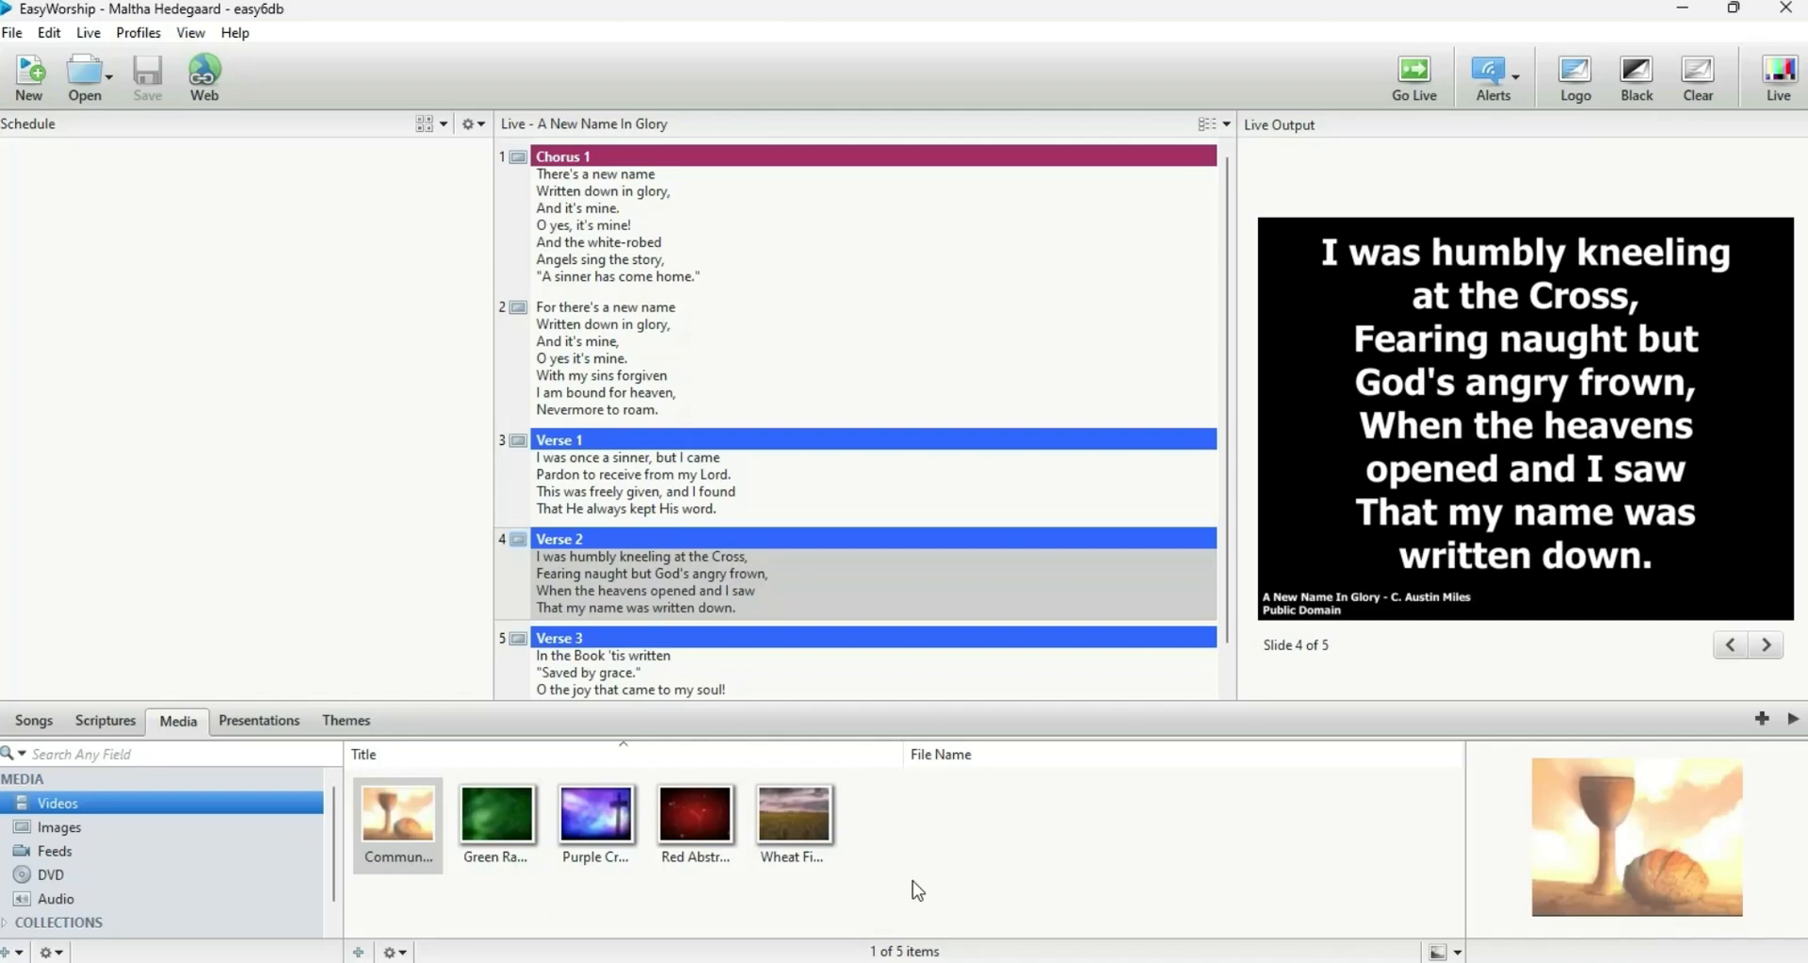
{"action": "left_click", "coordinate": [1044, 956]}
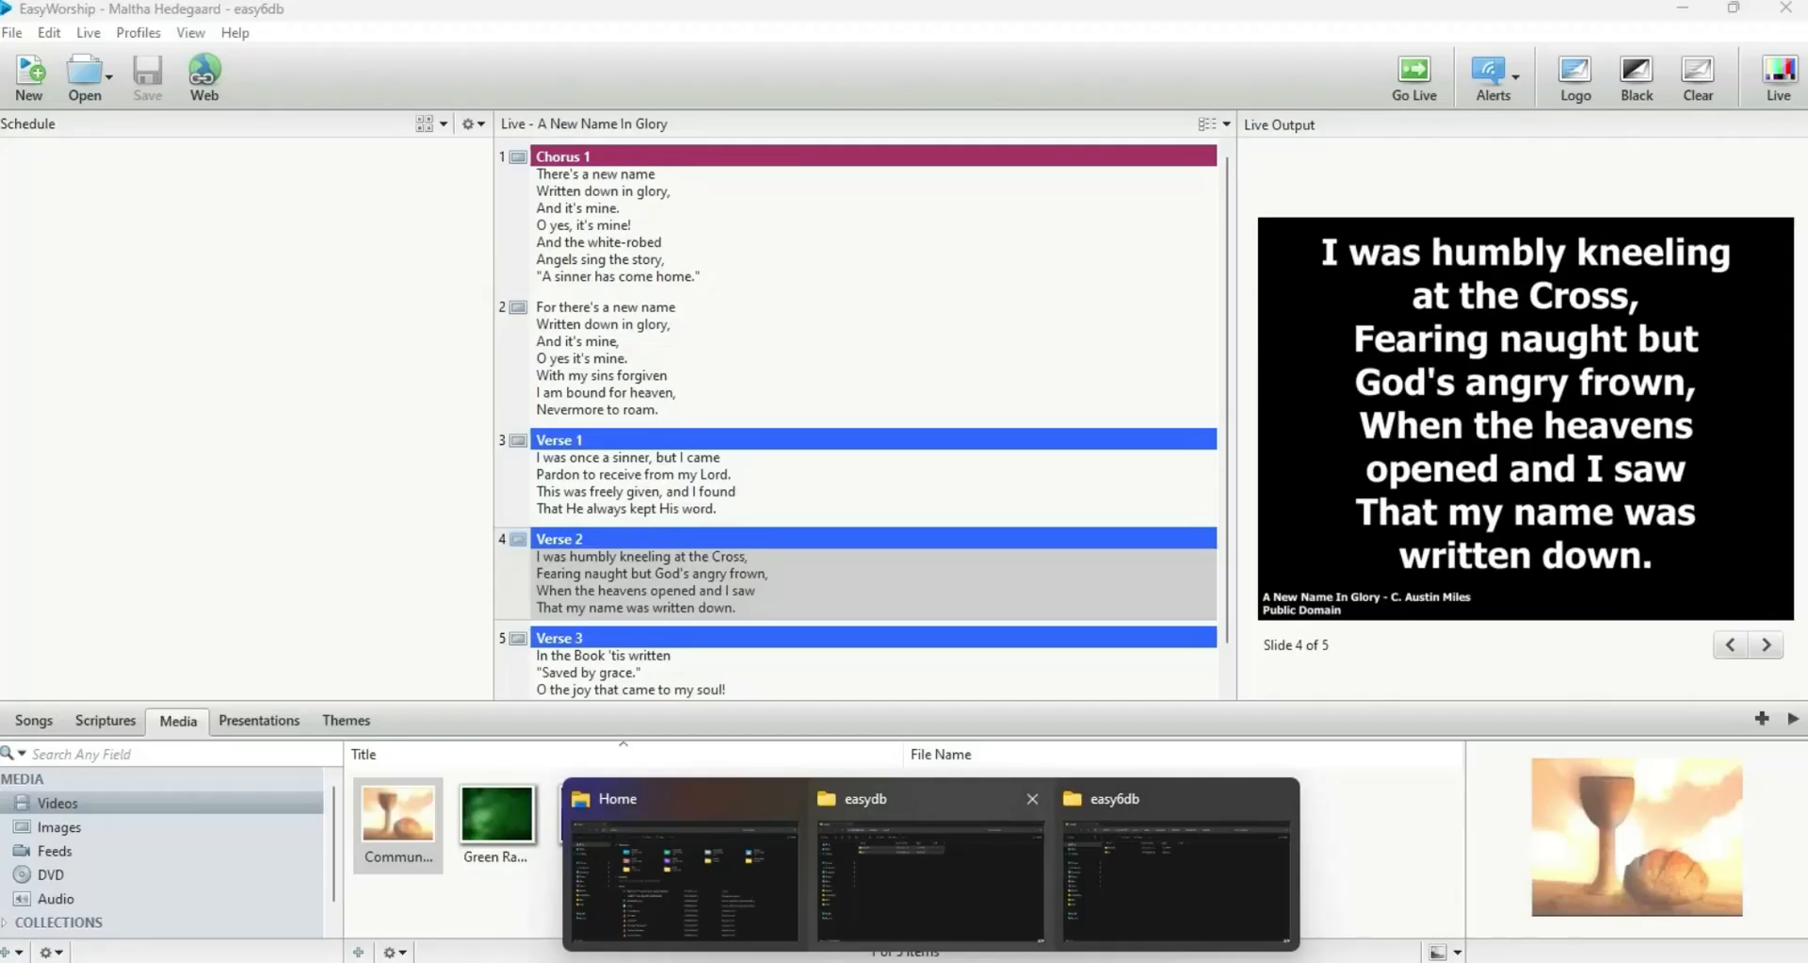
{"action": "left_click", "coordinate": [147, 37]}
{"action": "left_click", "coordinate": [182, 121]}
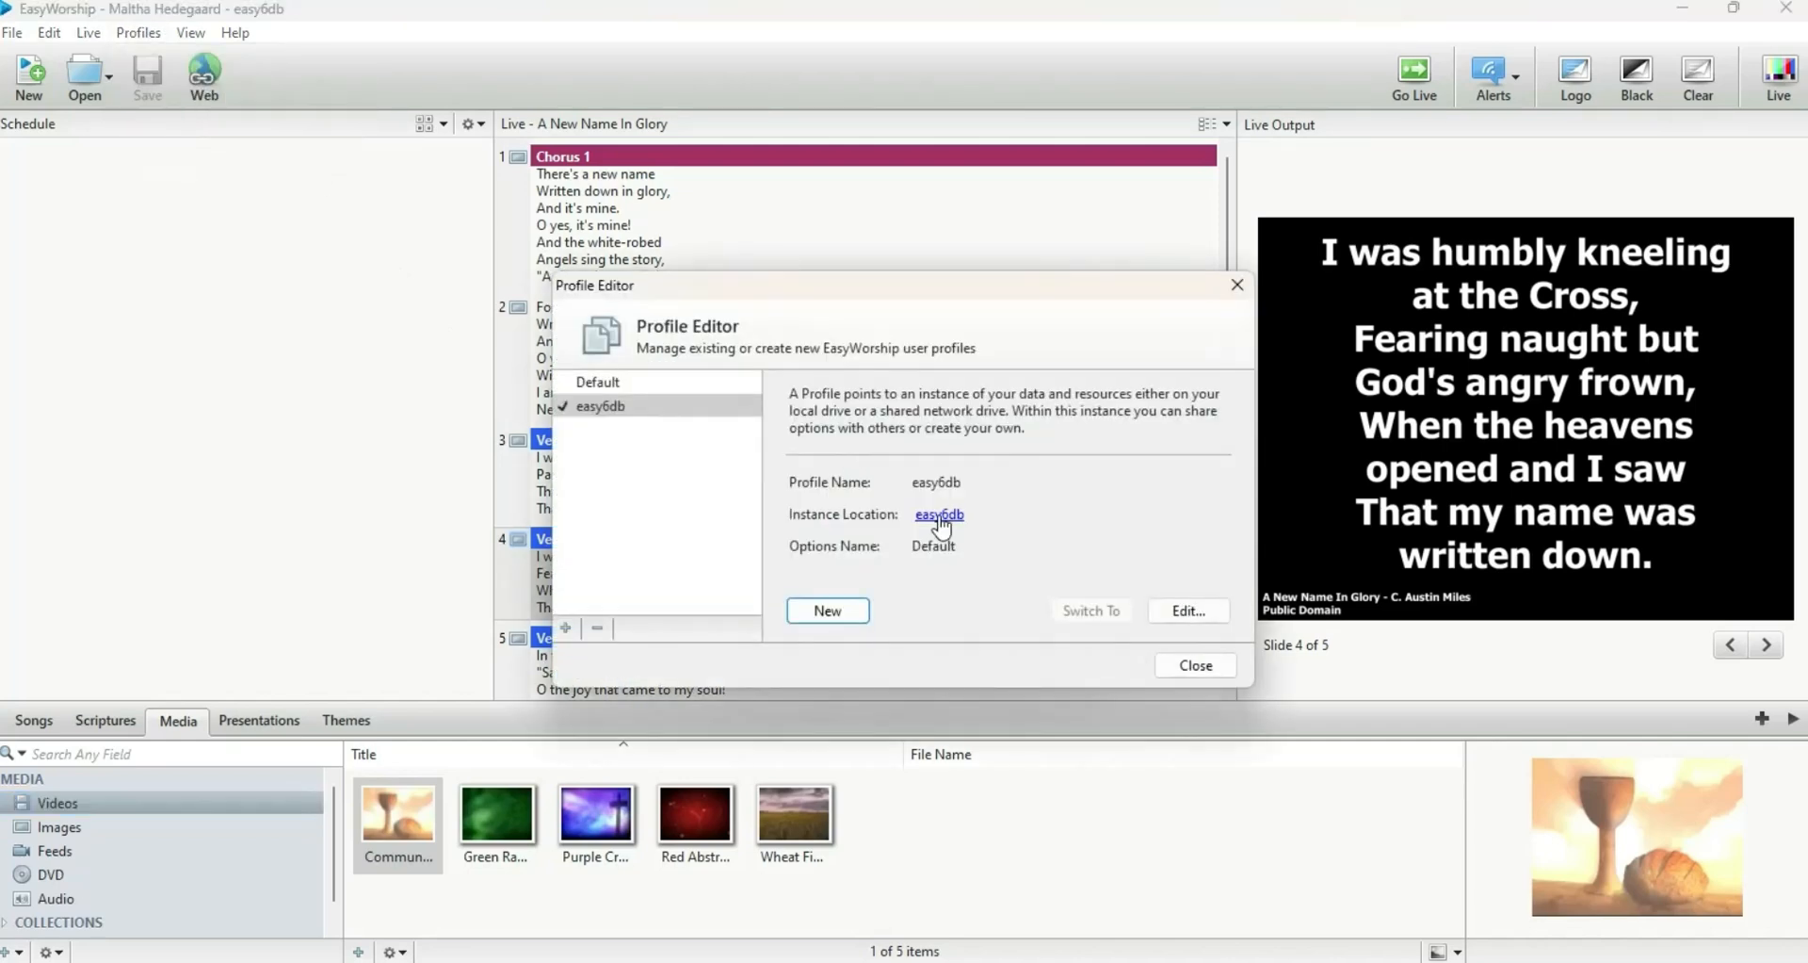
{"action": "left_click", "coordinate": [939, 516]}
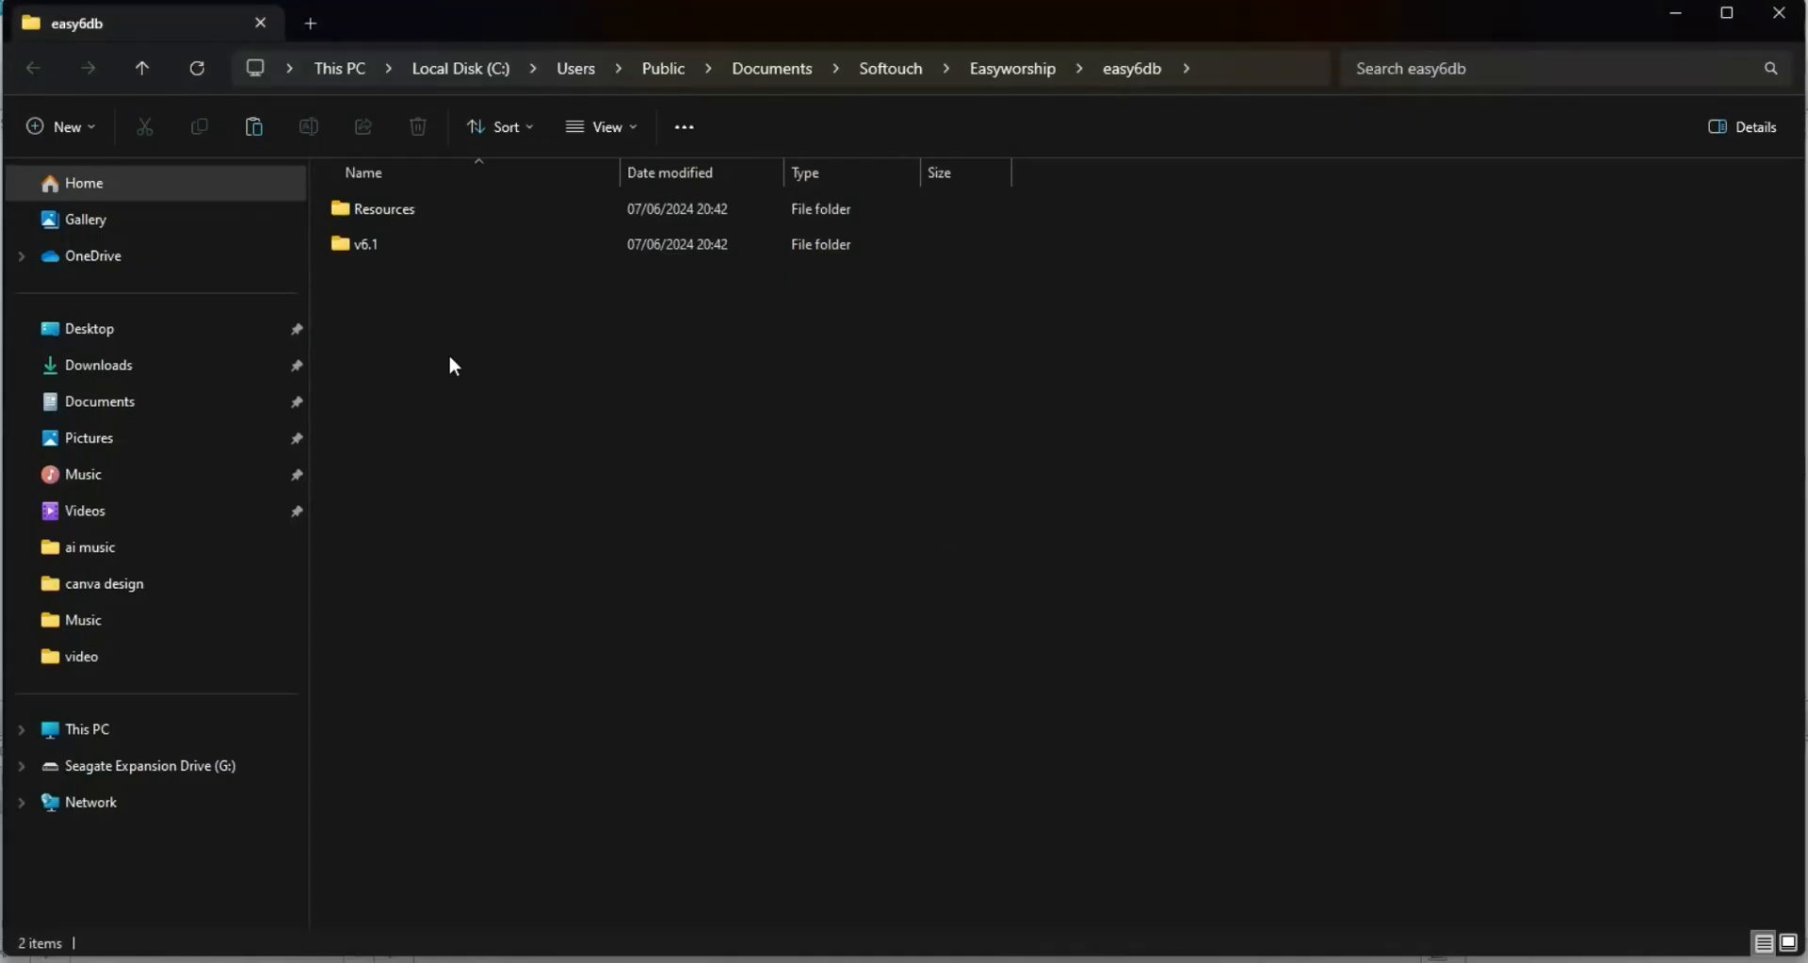
- Try to delete the Resources and v6.1 folders from the easy6db instance folder
{"action": "left_click_drag", "start_coordinate": [415, 308], "coordinate": [376, 213]}
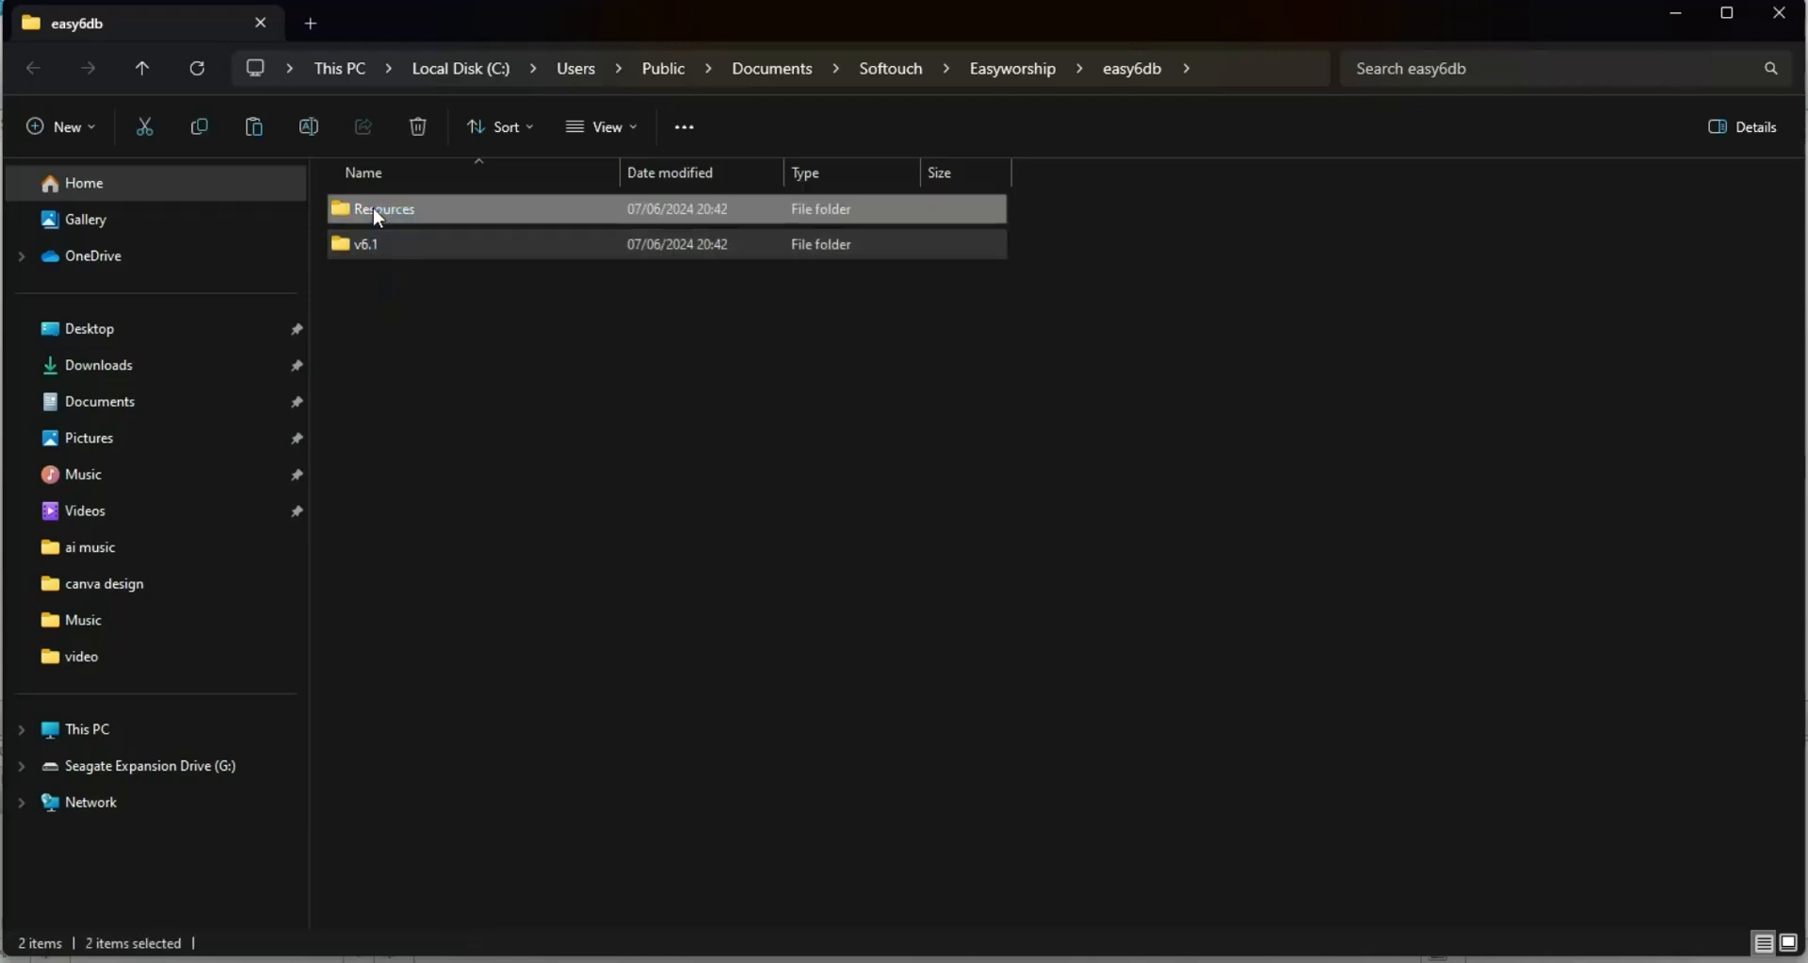
{"action": "right_click", "coordinate": [381, 212]}
{"action": "left_click", "coordinate": [582, 234]}
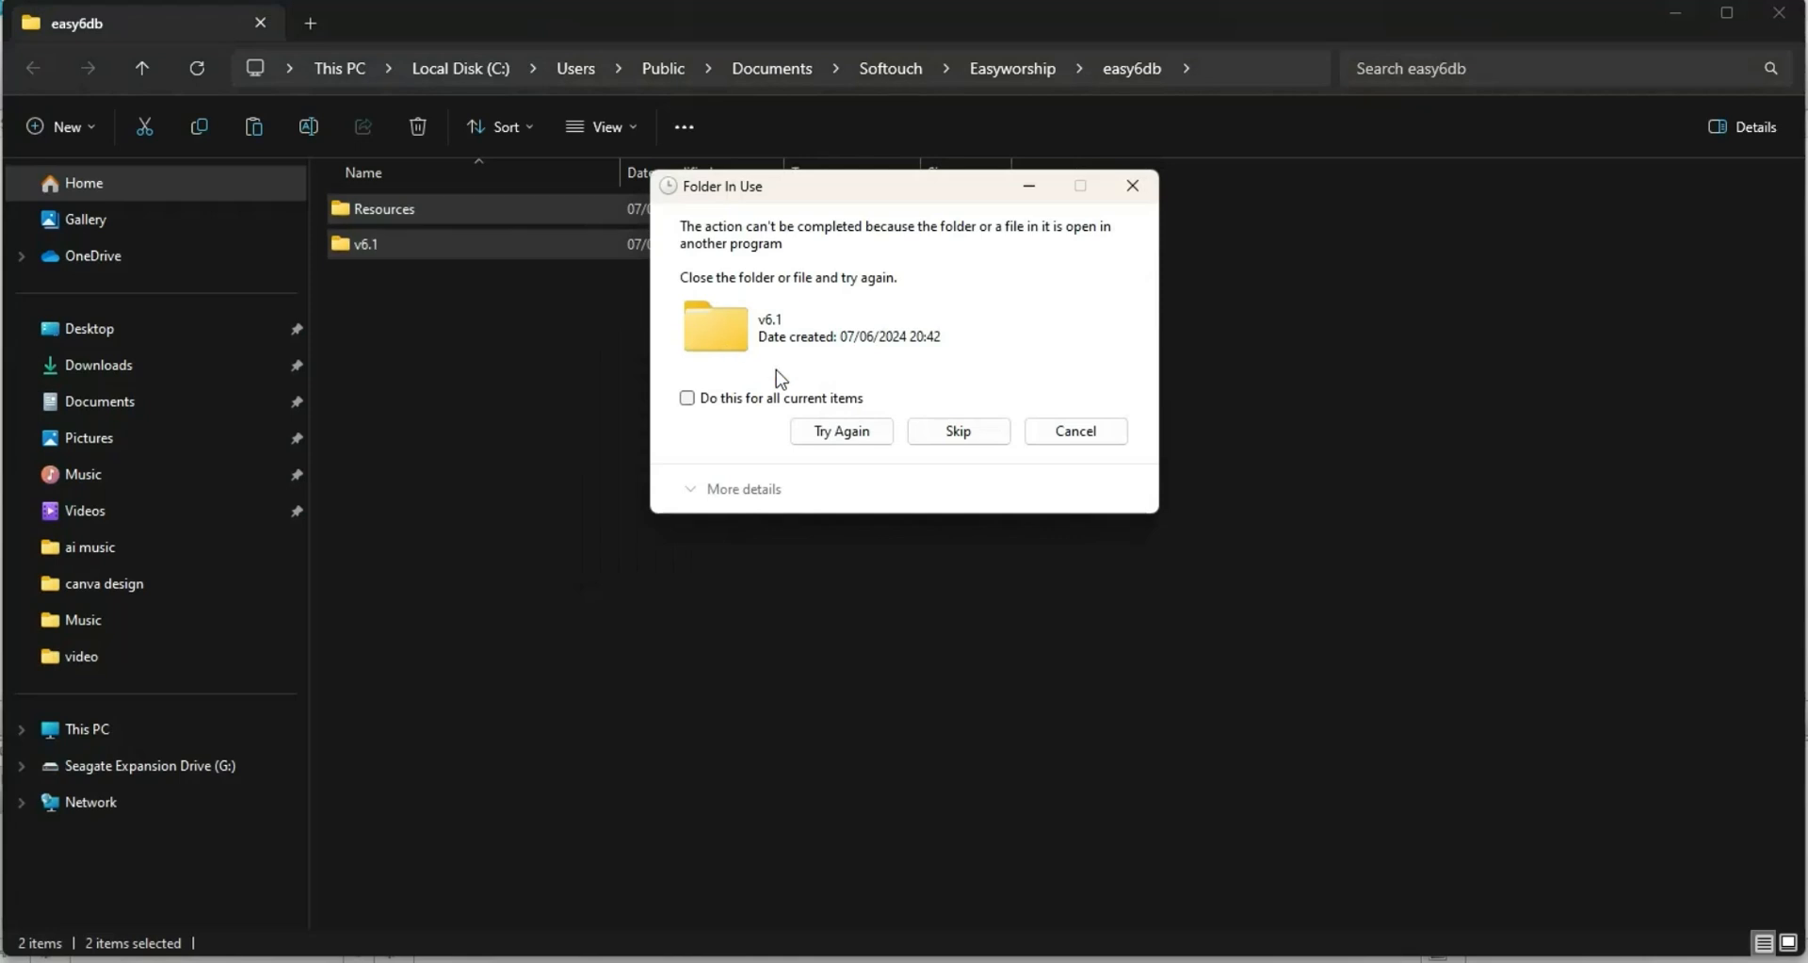
{"action": "left_click", "coordinate": [943, 450]}
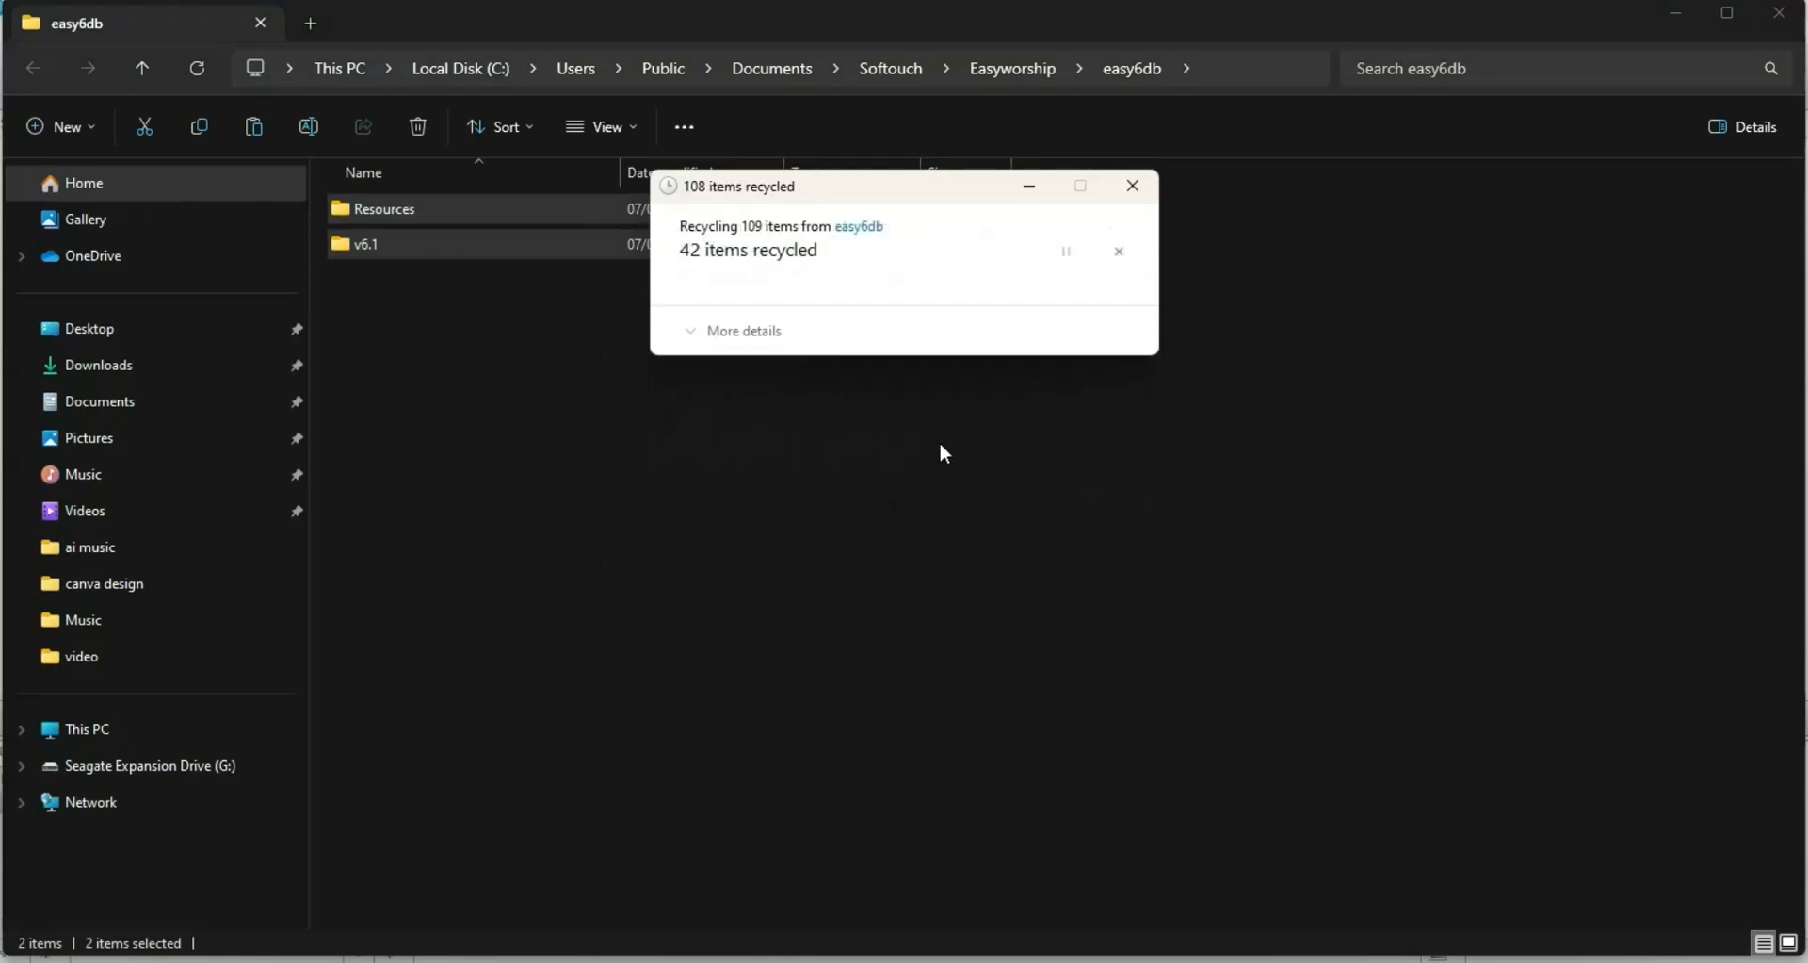
{"action": "left_click", "coordinate": [844, 382]}
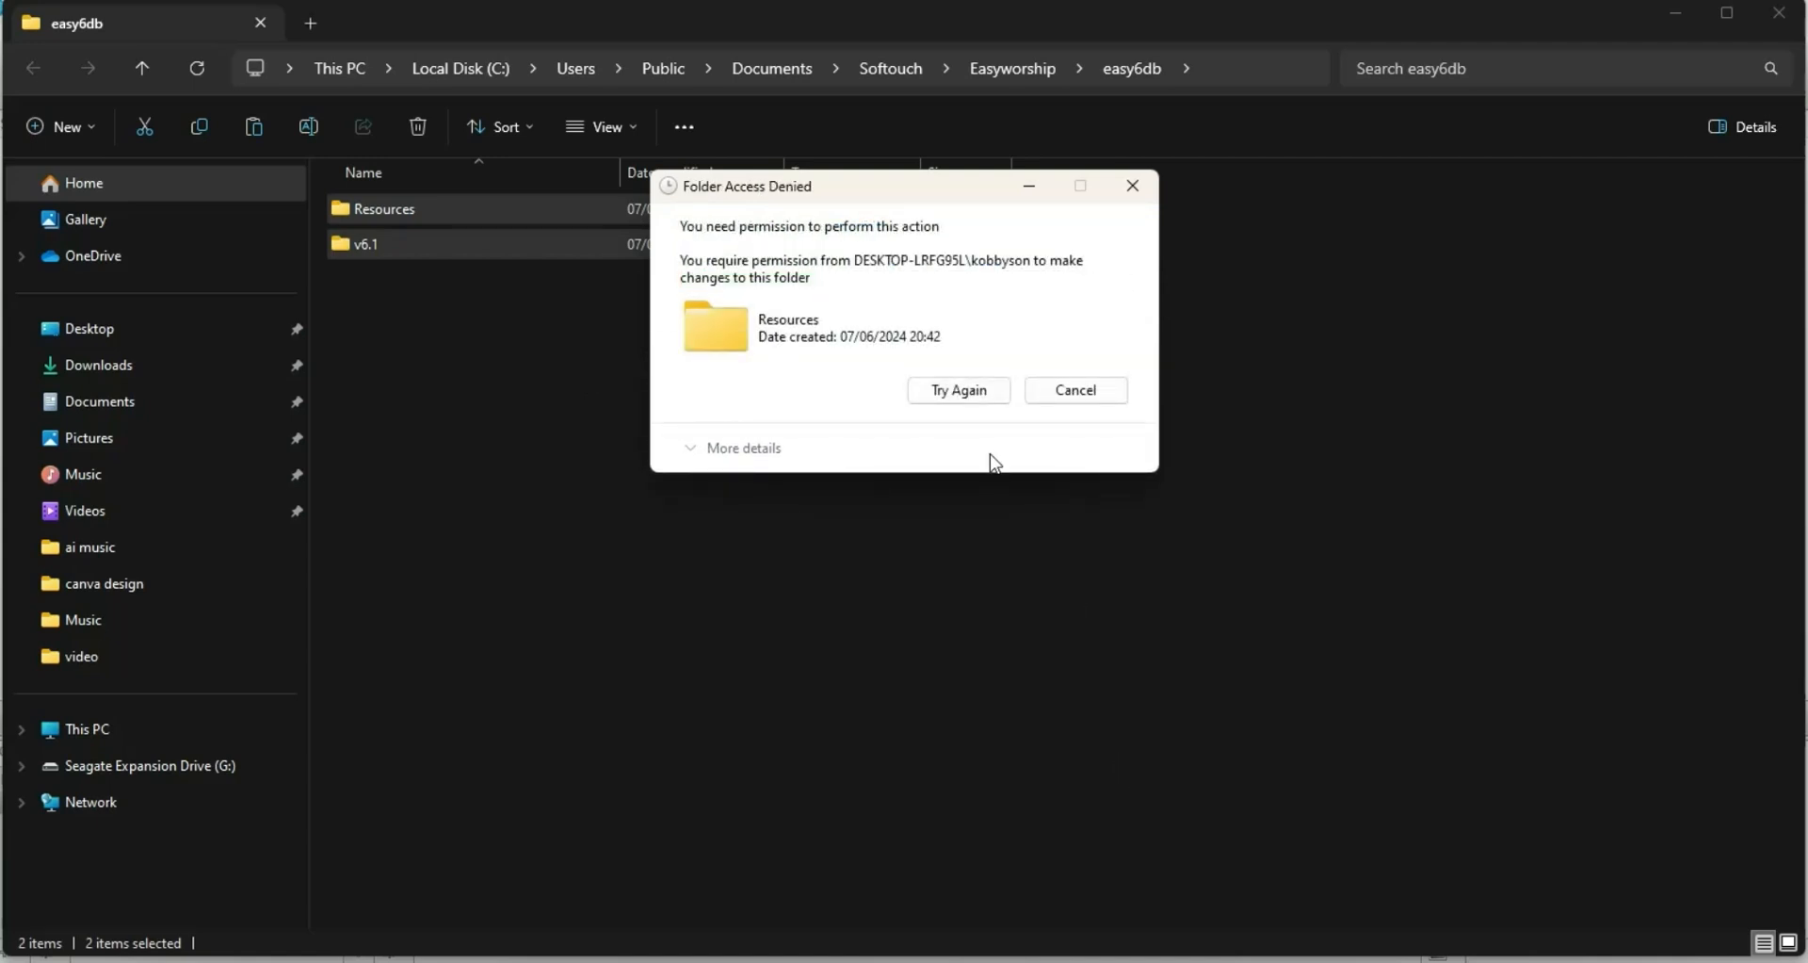
{"action": "left_click", "coordinate": [951, 392]}
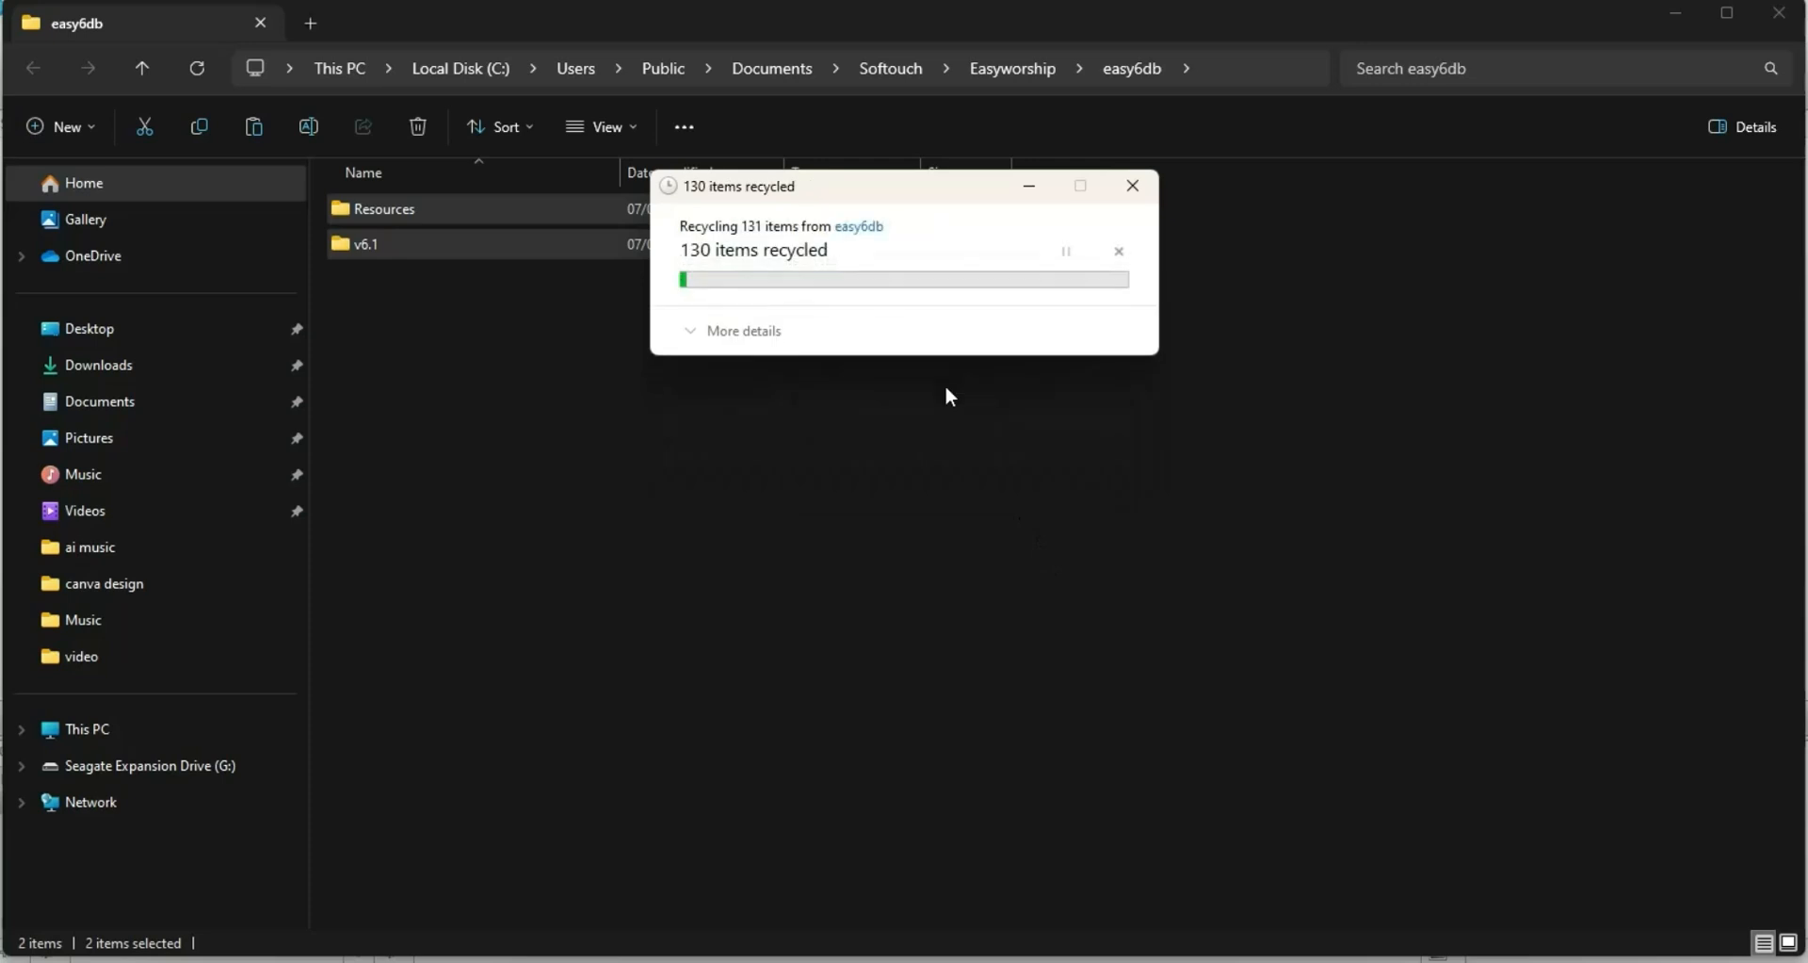
{"action": "left_click", "coordinate": [1085, 398]}
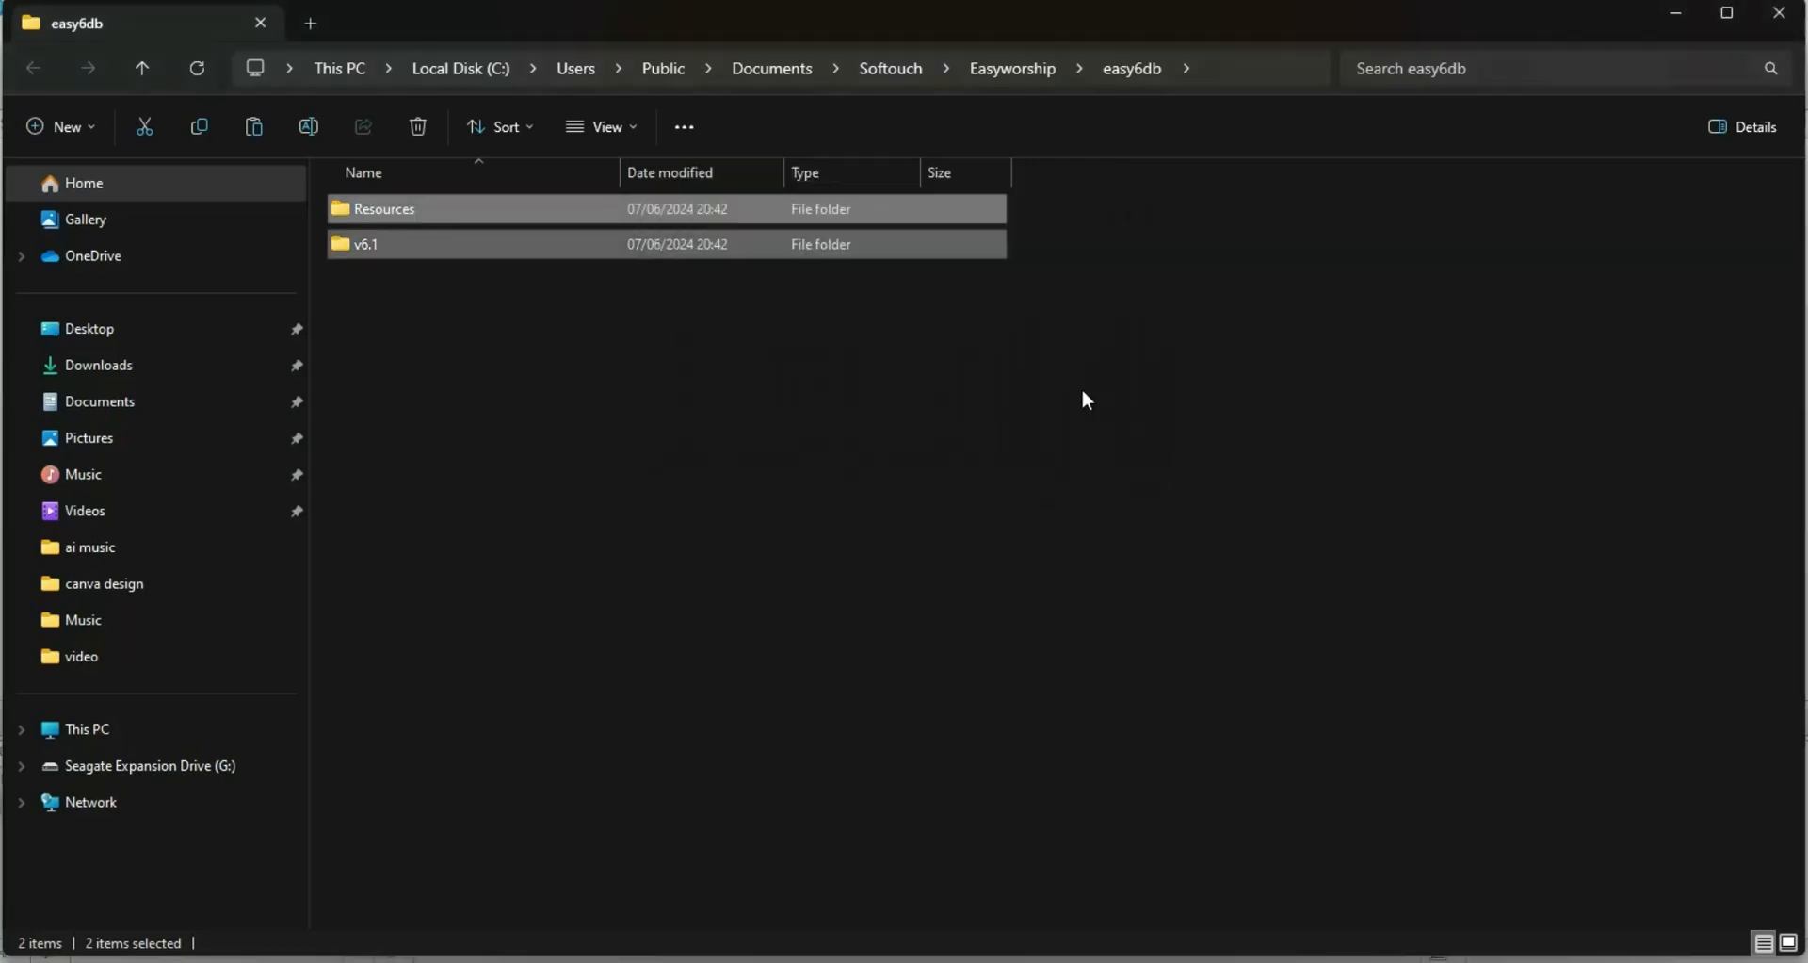
- Return to EasyWorship and close the Profile Editor
{"action": "key", "text": "alt+Tab"}
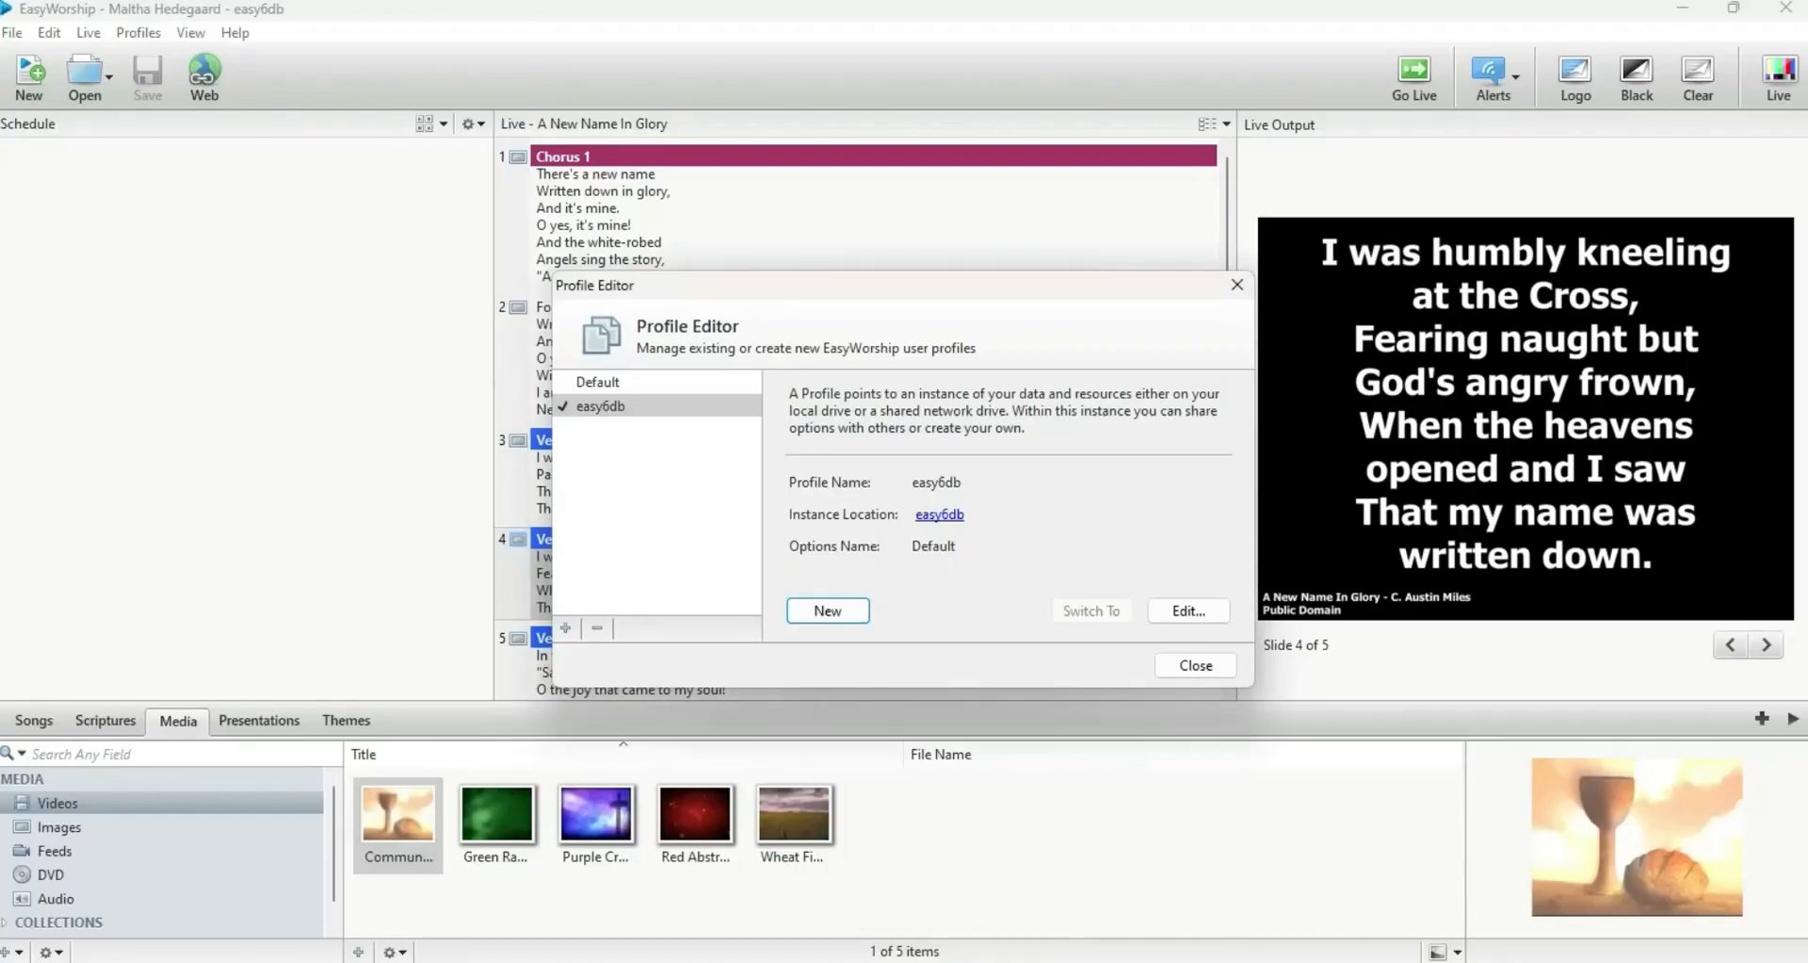
{"action": "left_click", "coordinate": [1207, 657]}
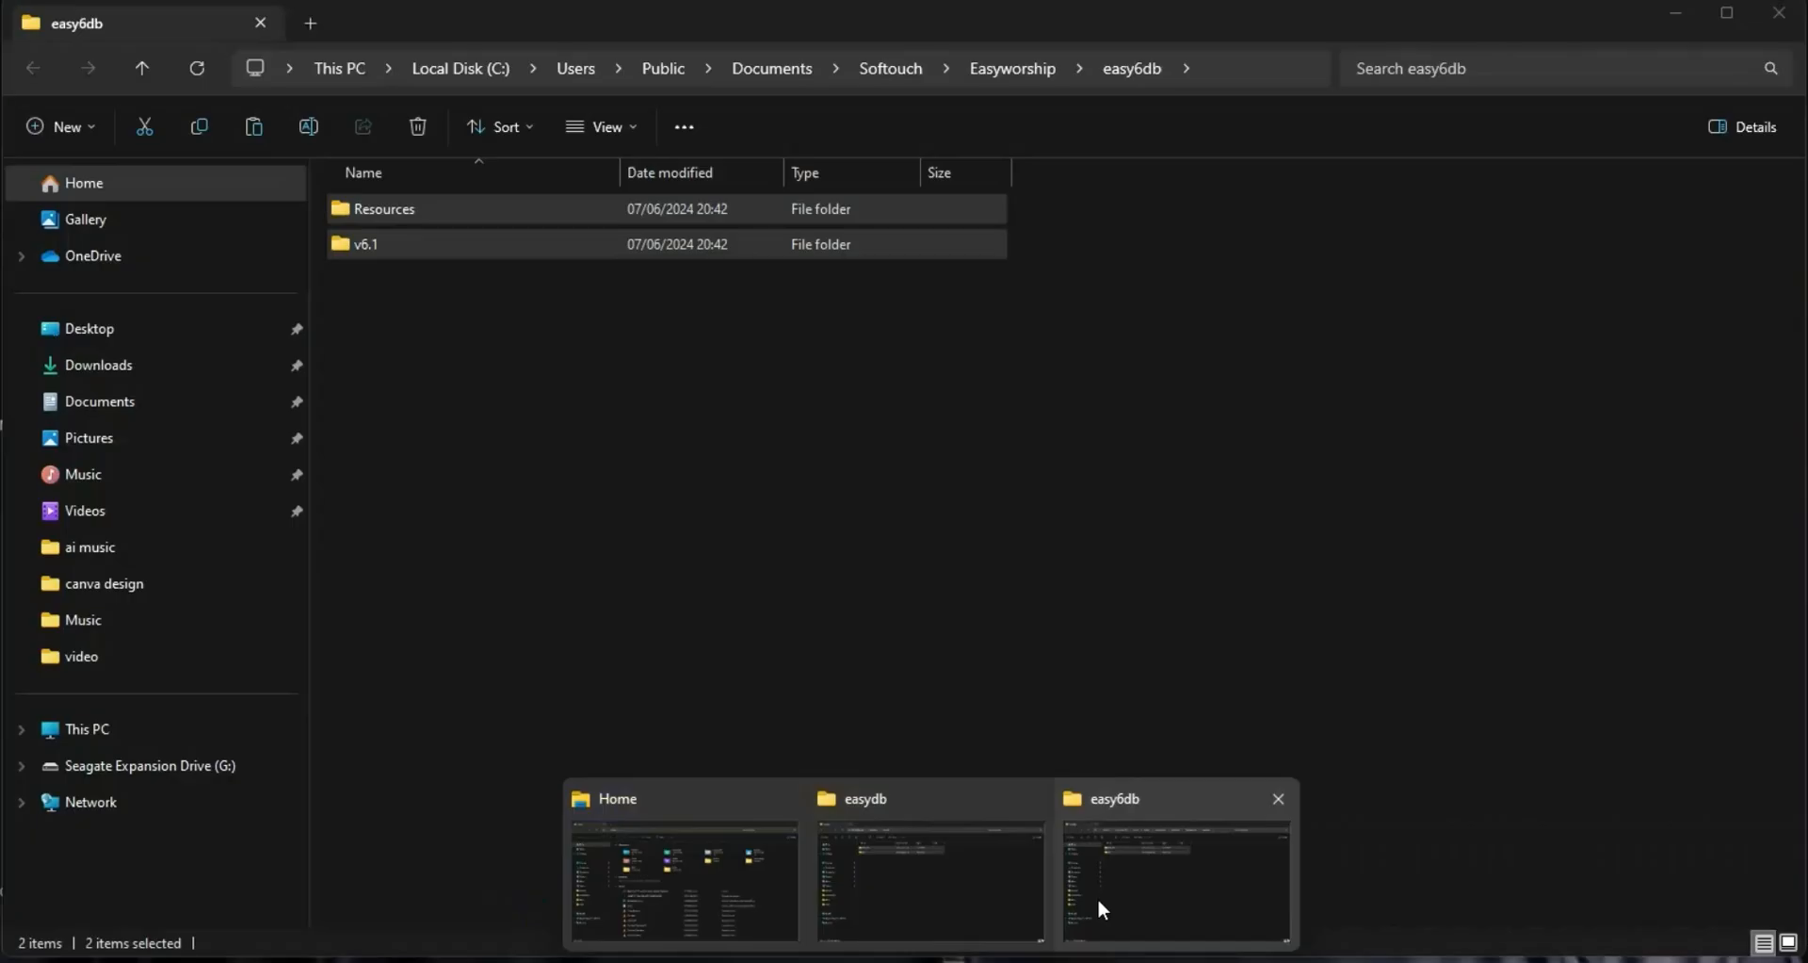
- Return to the easy6db folder window and try again to delete the Resources and v6.1 folders
{"action": "left_click", "coordinate": [1098, 902]}
{"action": "left_click", "coordinate": [626, 556]}
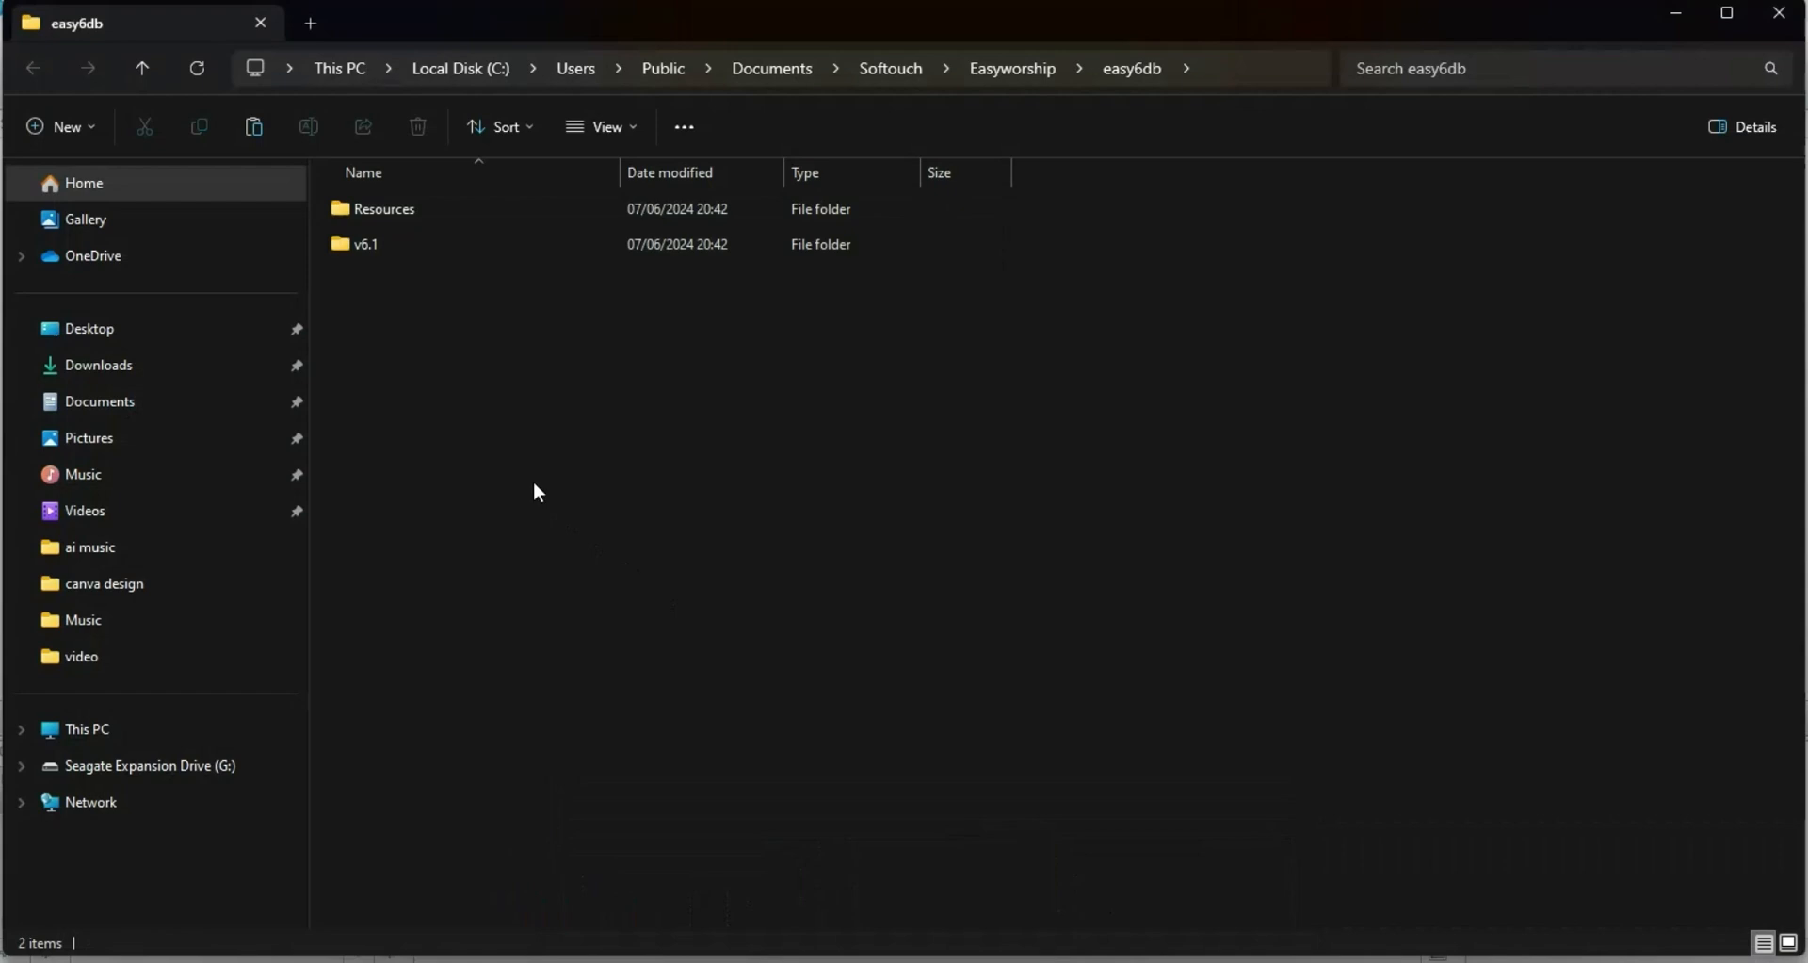
{"action": "left_click_drag", "start_coordinate": [469, 413], "coordinate": [405, 208]}
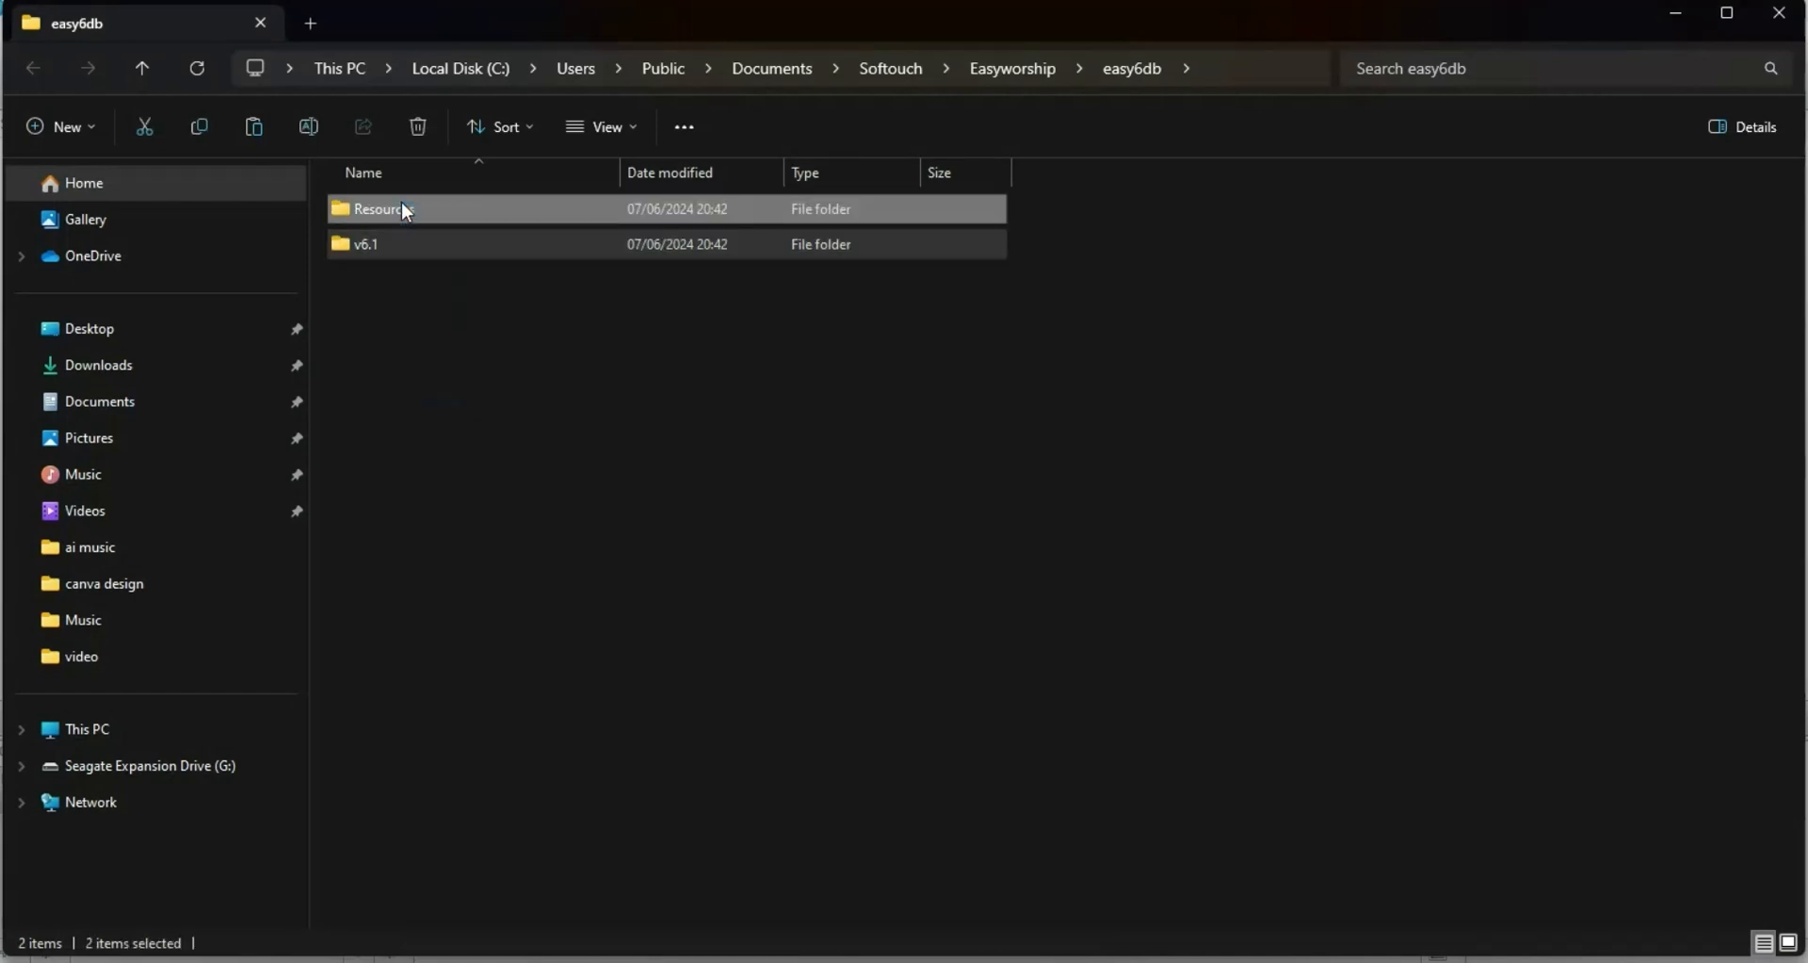
{"action": "right_click", "coordinate": [402, 204]}
{"action": "left_click", "coordinate": [606, 230]}
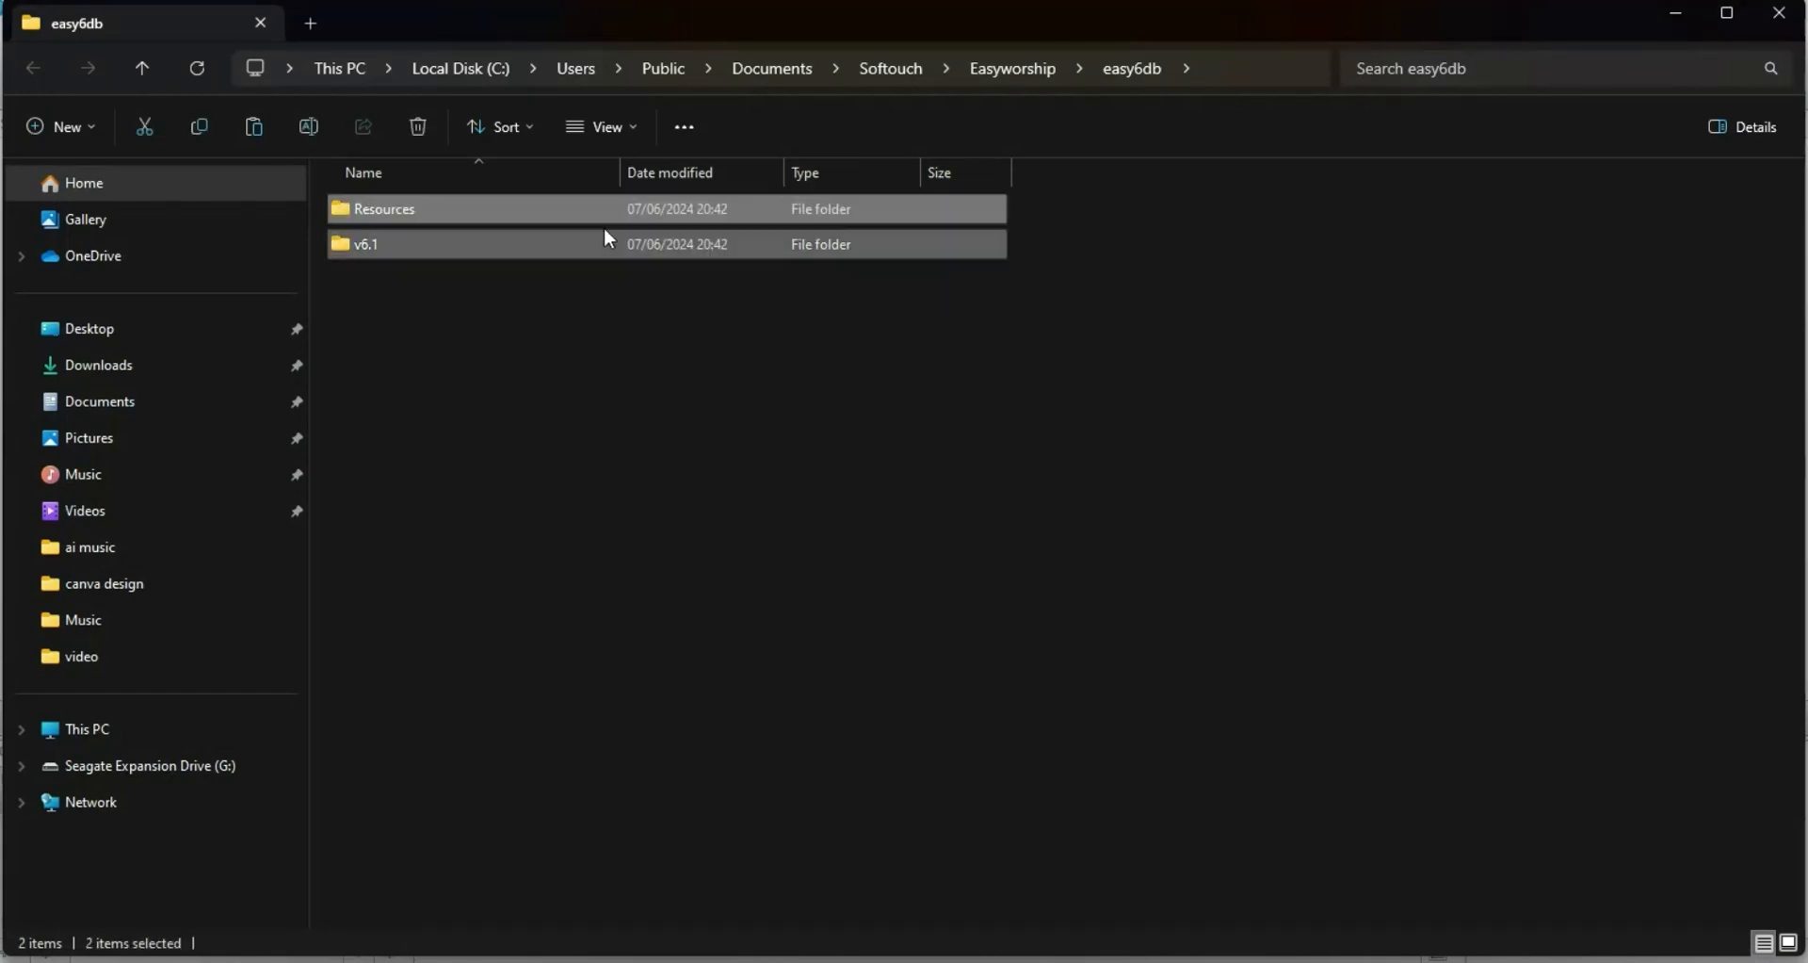
{"action": "left_click", "coordinate": [852, 433]}
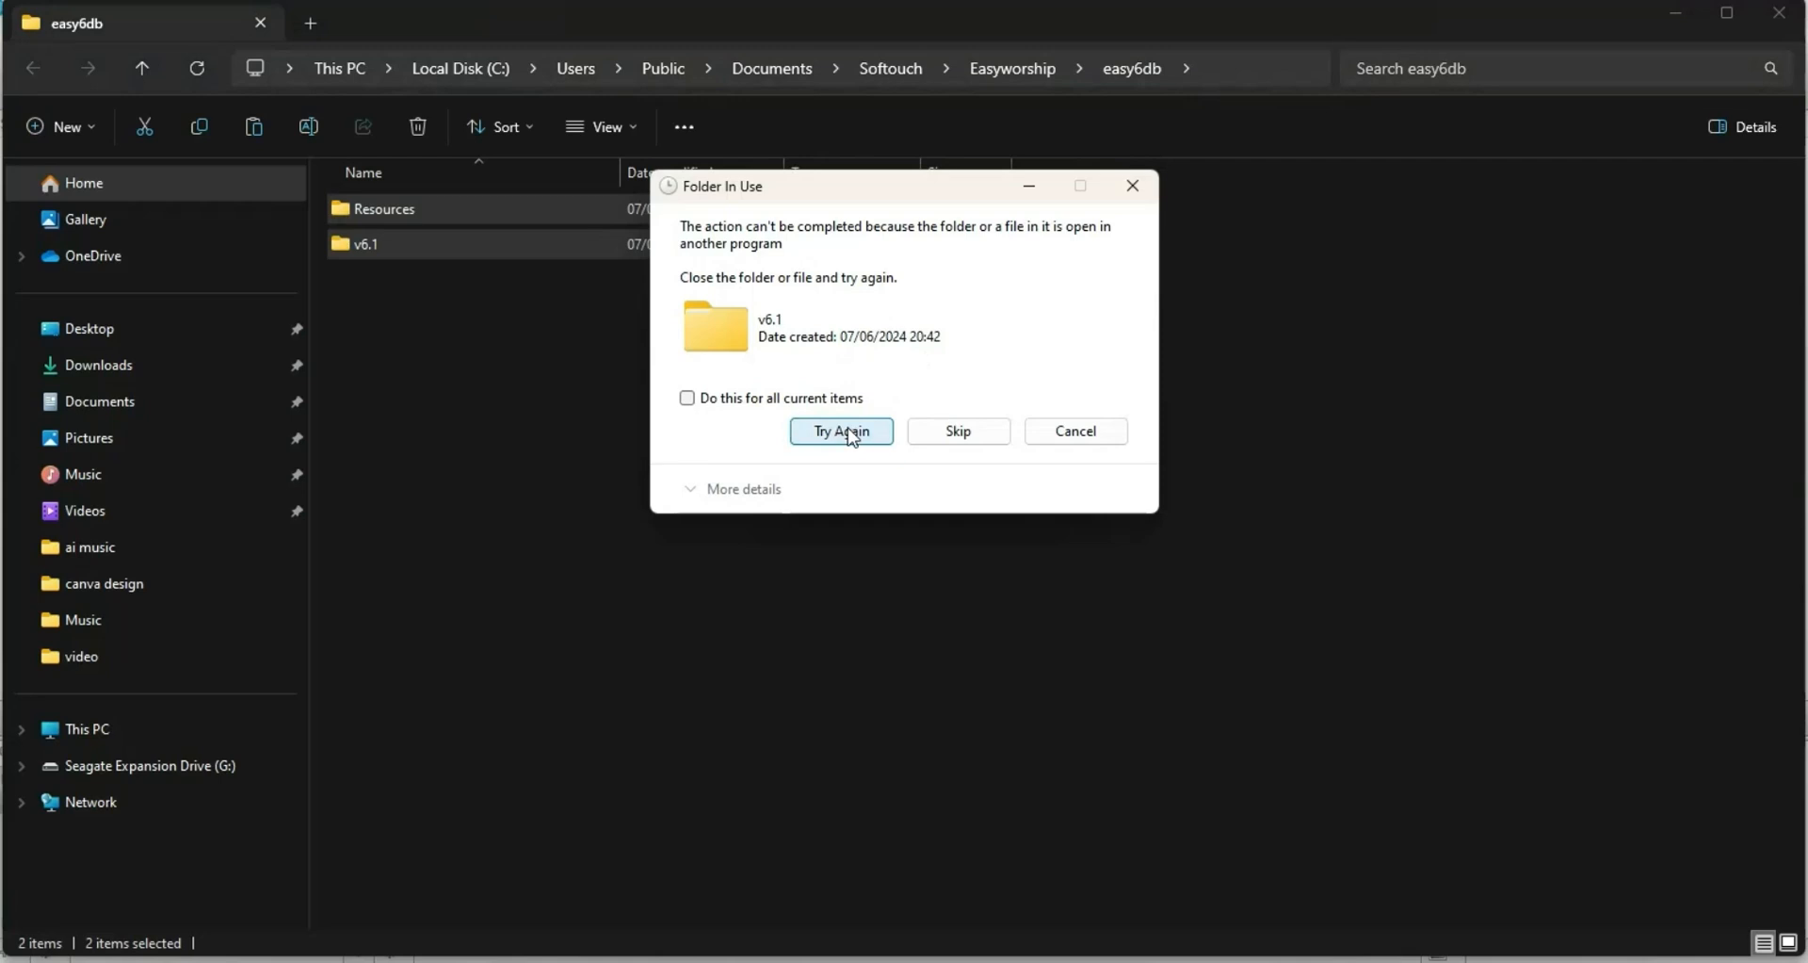
{"action": "left_click", "coordinate": [1132, 184]}
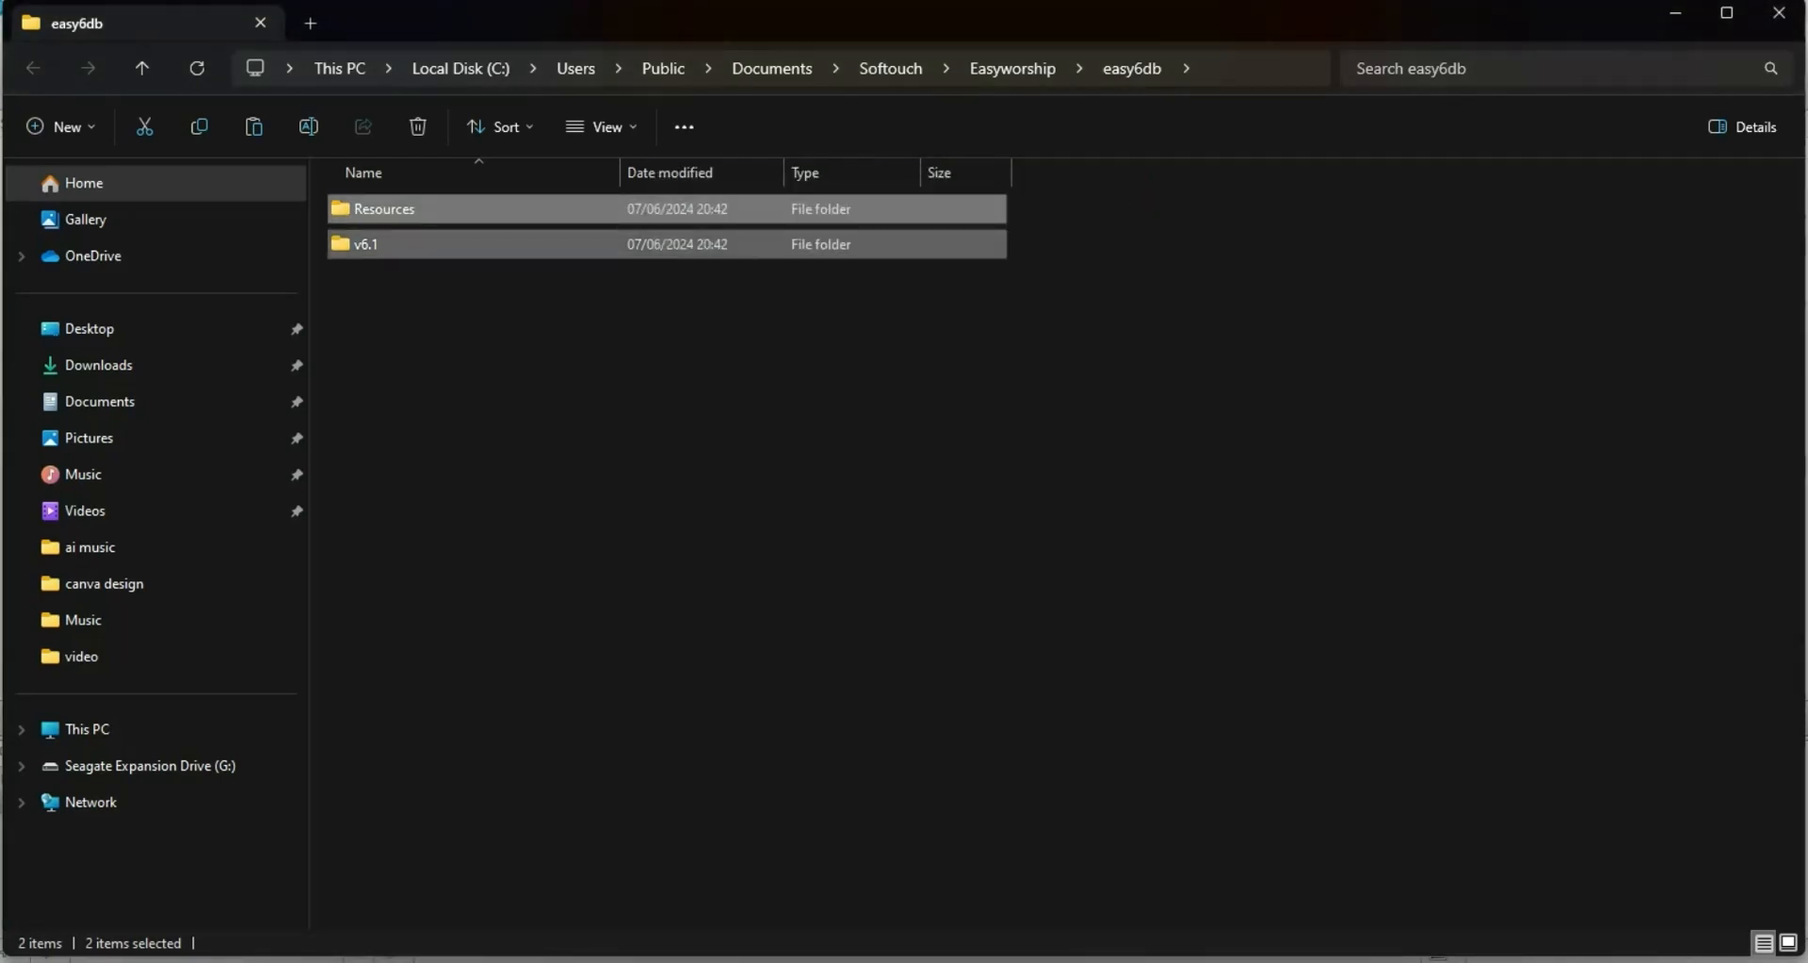
- Switch to EasyWorship and exit the program to release the easy6db folders
{"action": "left_click", "coordinate": [1233, 871]}
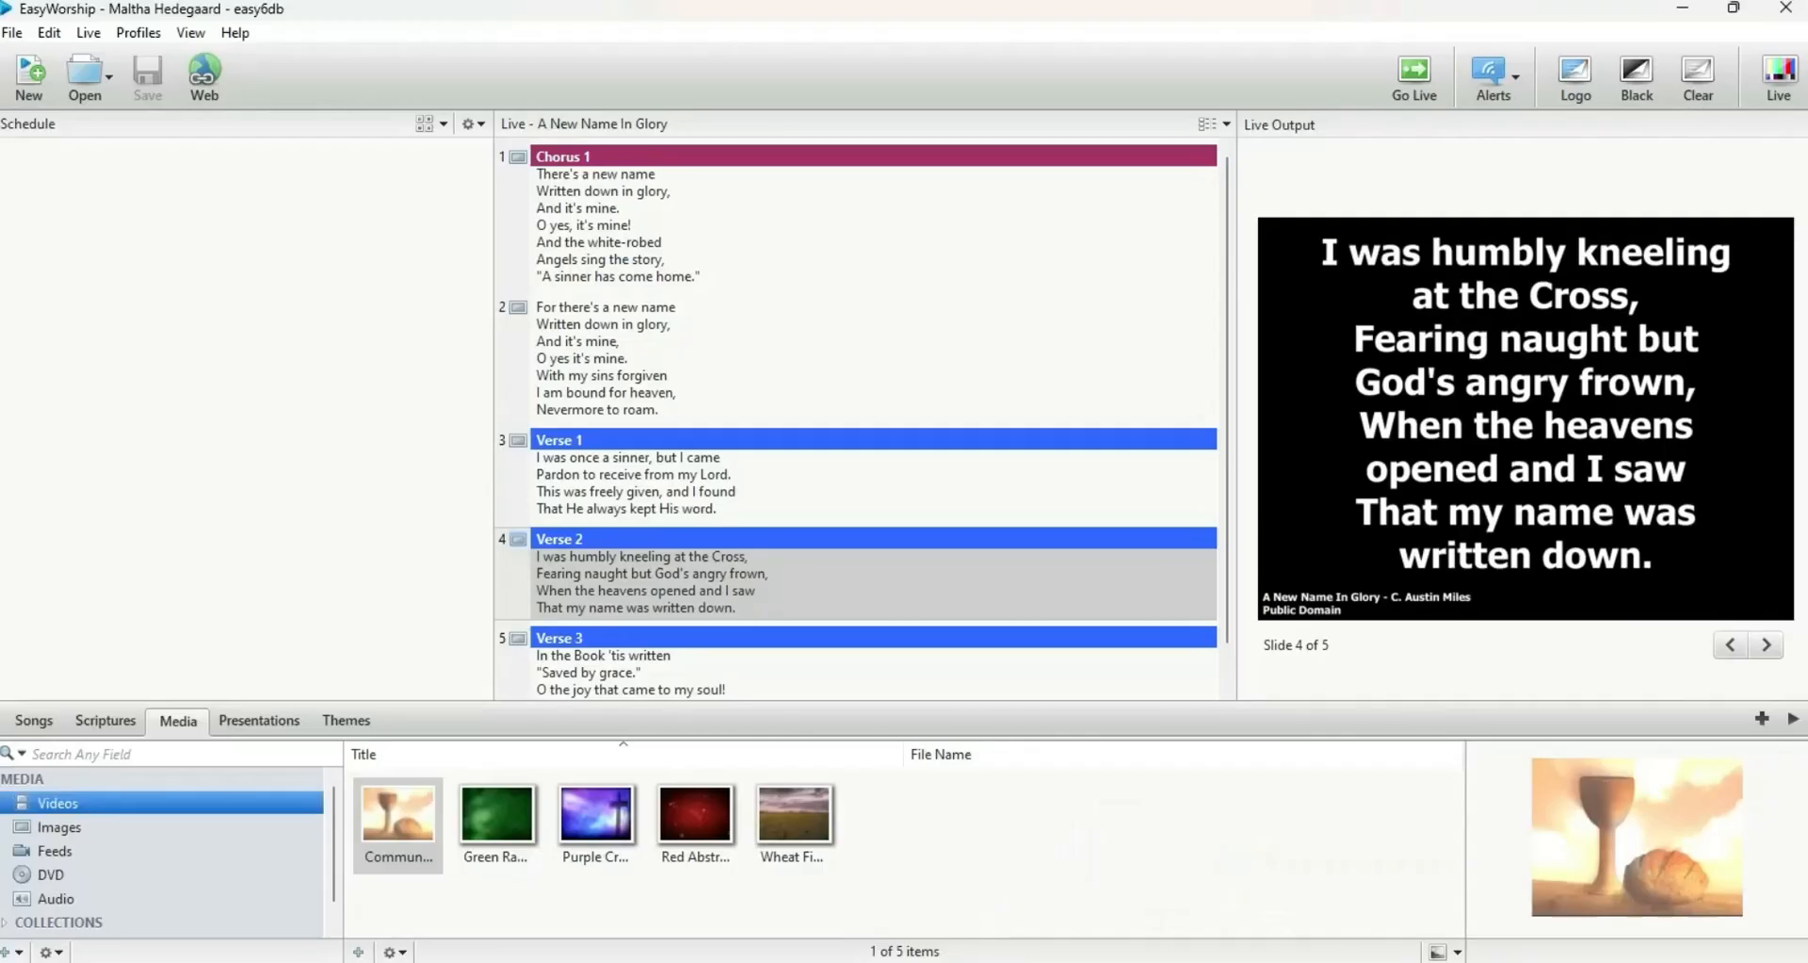
{"action": "left_click", "coordinate": [1785, 17]}
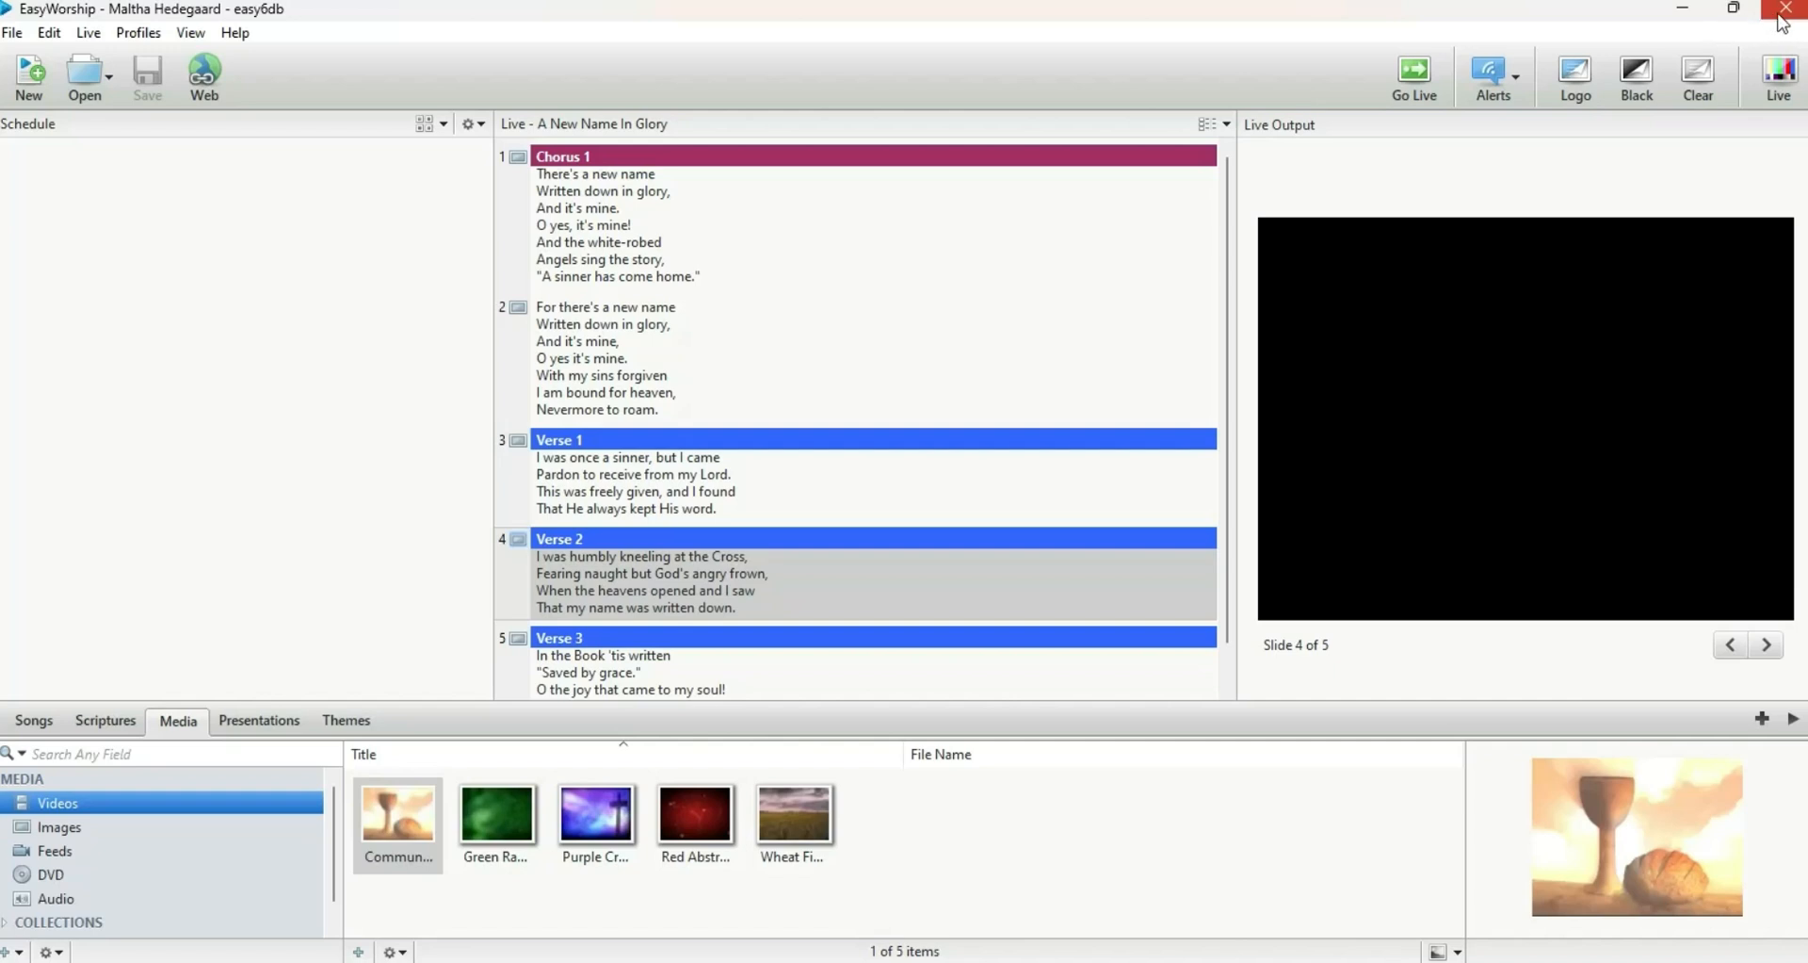
{"action": "left_click", "coordinate": [1781, 13]}
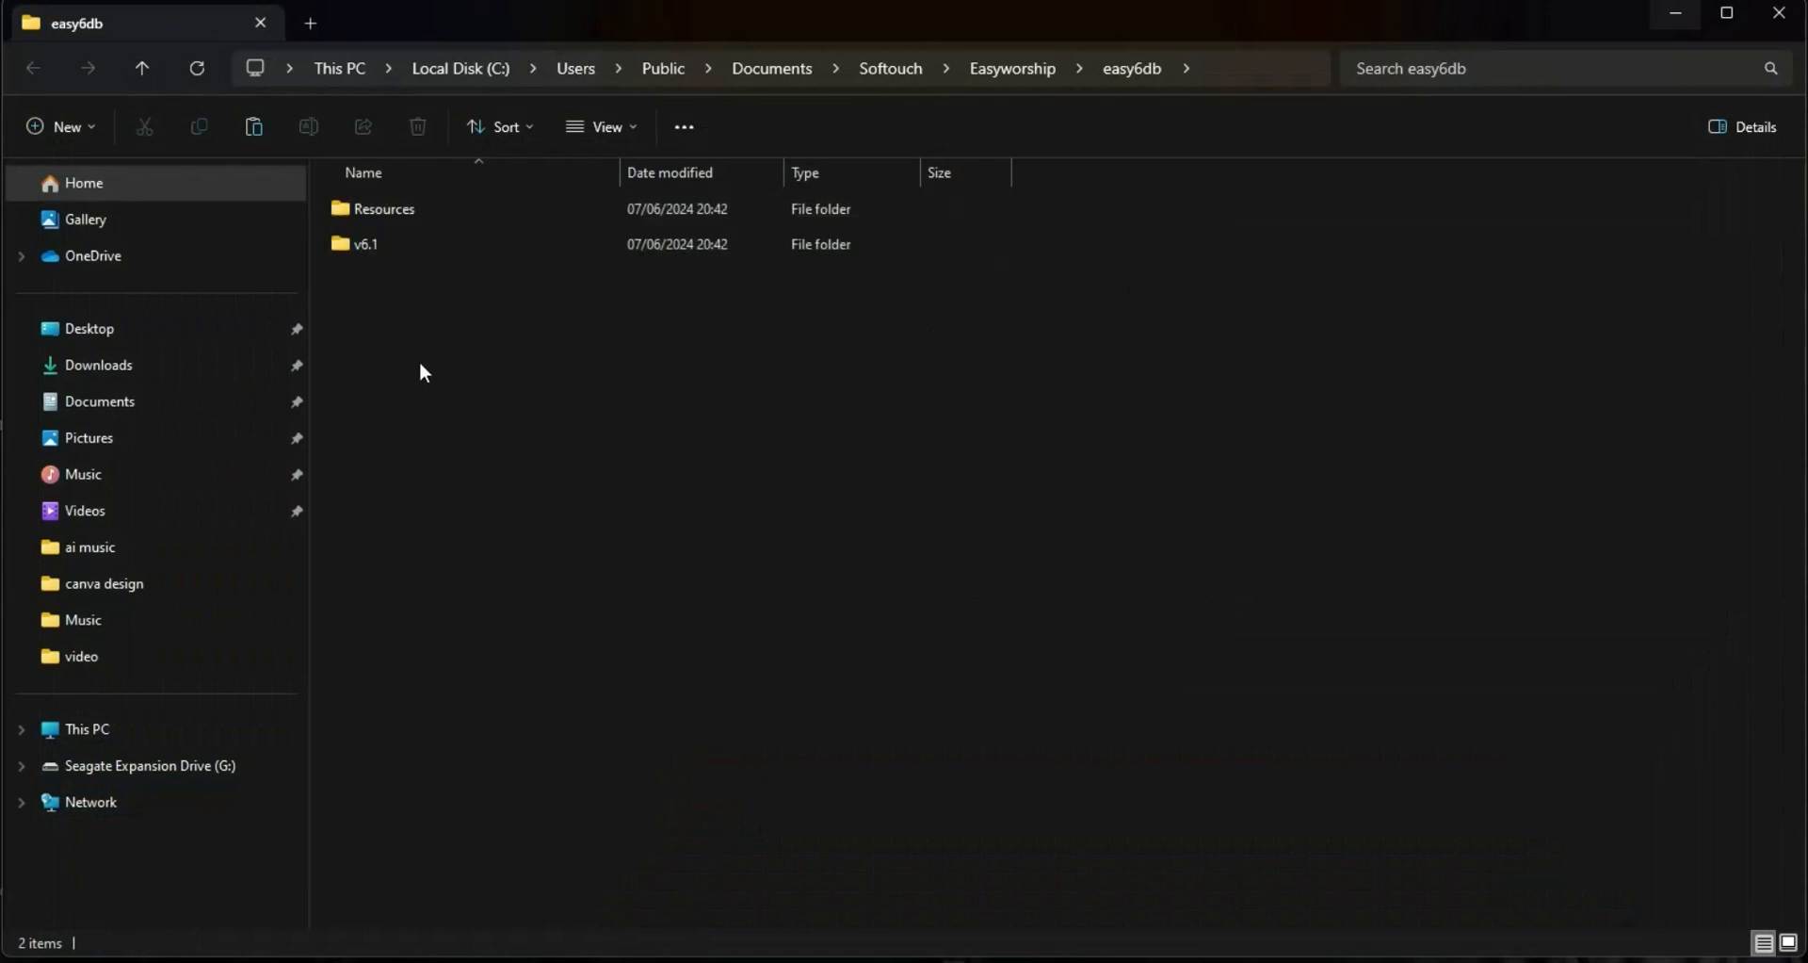
- Delete the Resources and v6.1 folders from the easy6db instance folder
{"action": "left_click_drag", "start_coordinate": [420, 360], "coordinate": [388, 206]}
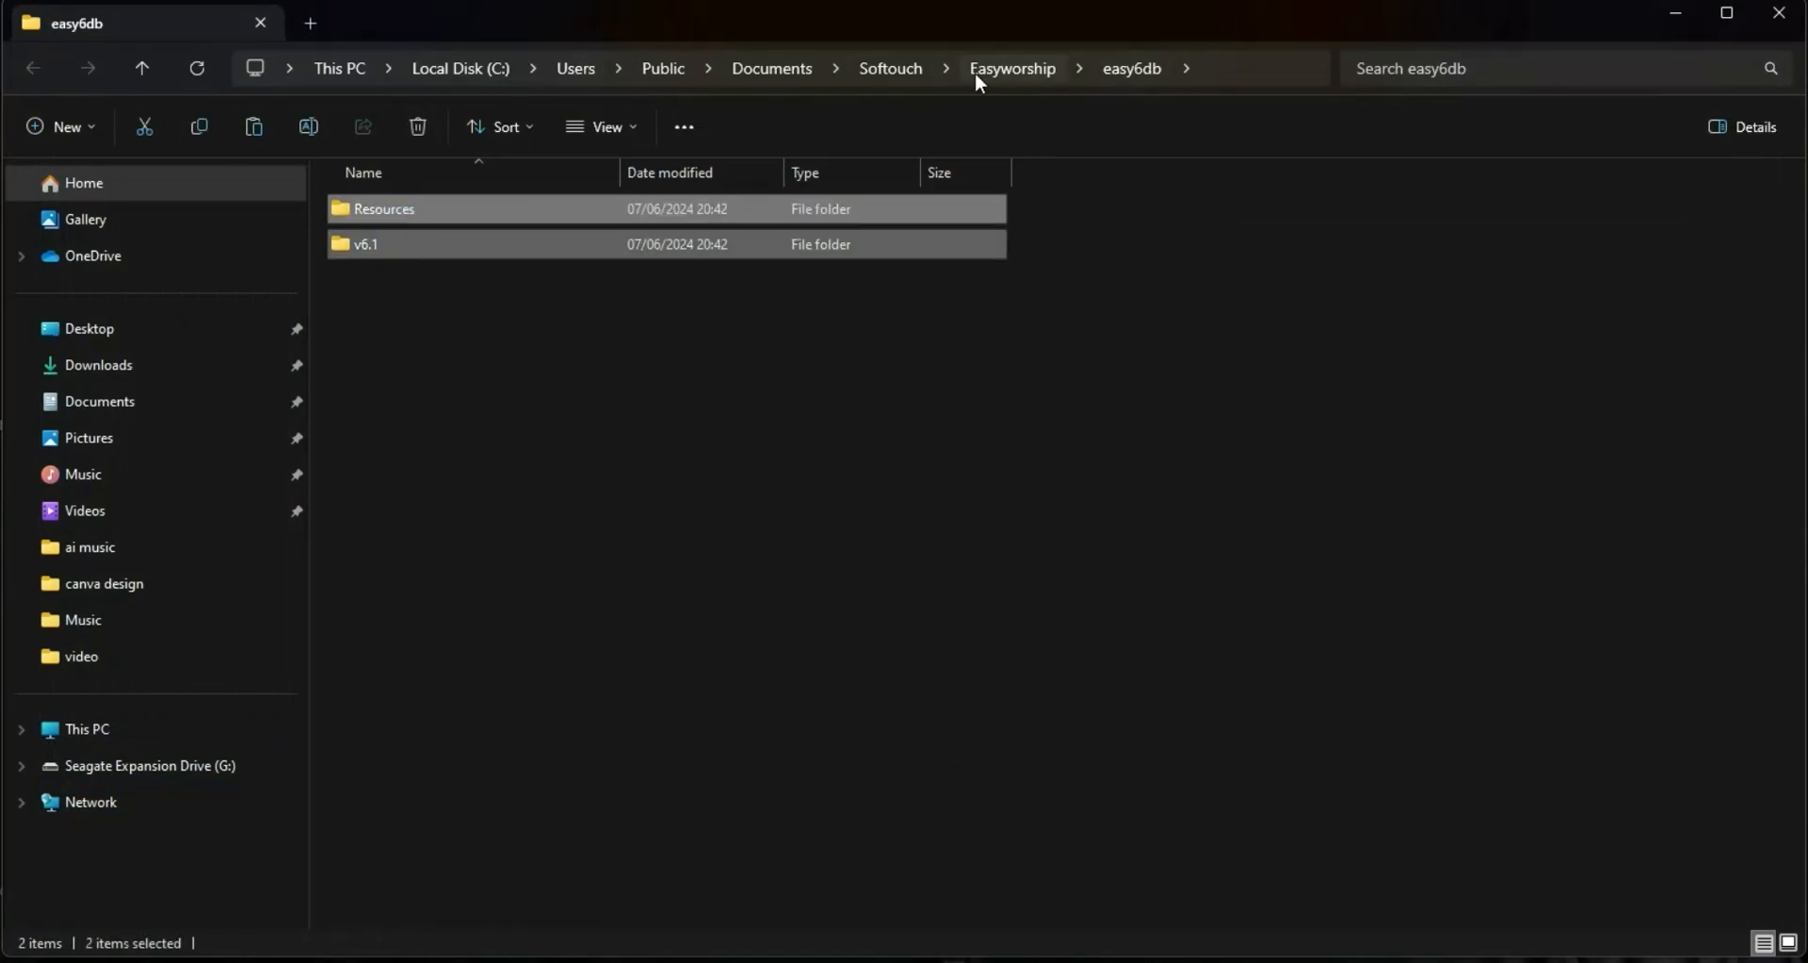
{"action": "right_click", "coordinate": [401, 257]}
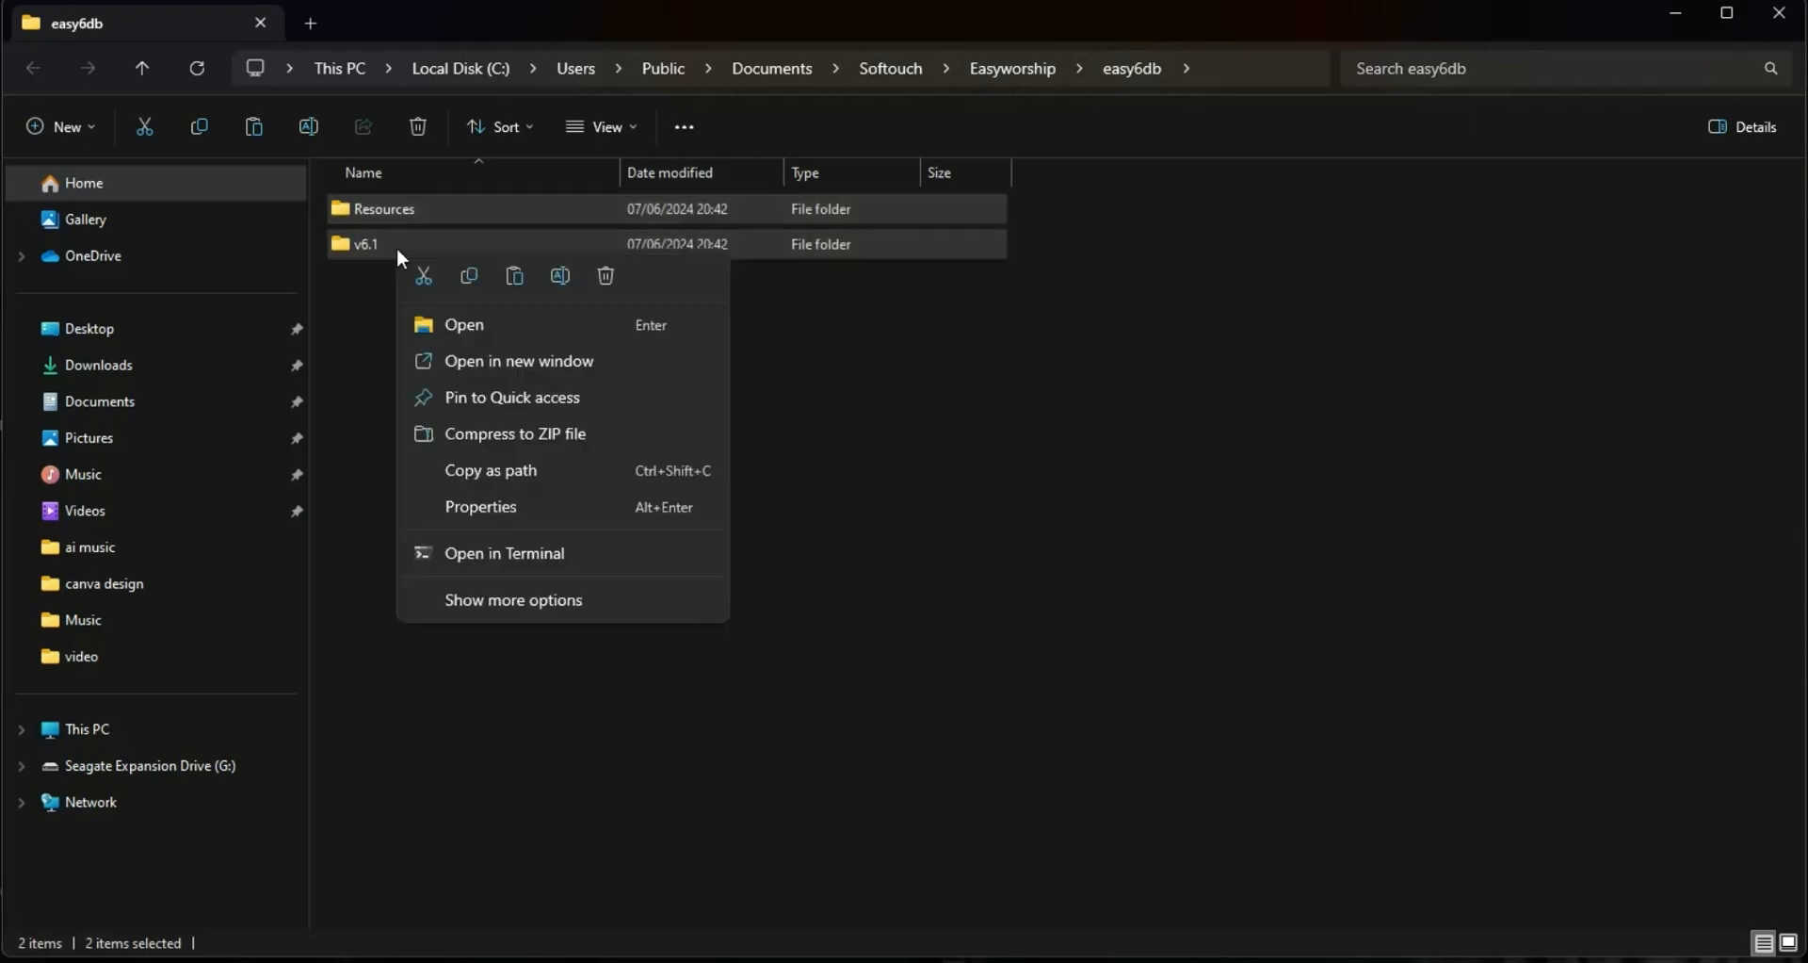
{"action": "left_click", "coordinate": [614, 292]}
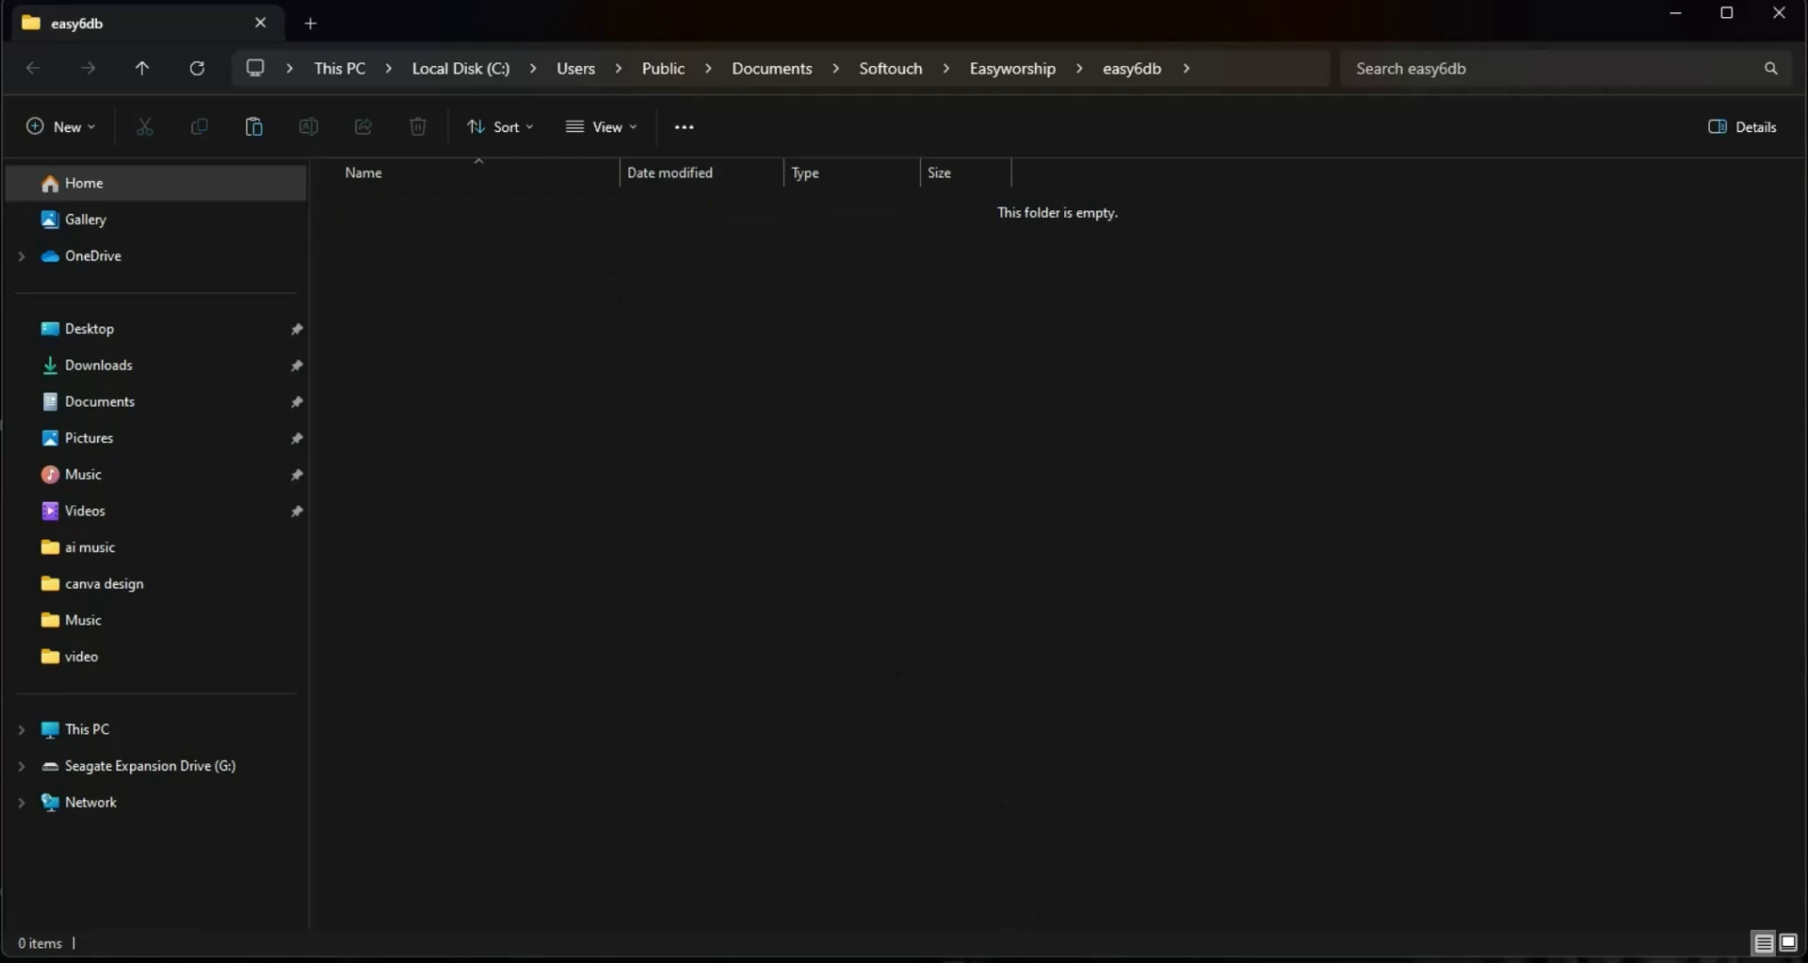
- Switch to the easydb folder window and copy its Resources and v6.1 folders
{"action": "mouse_move", "coordinate": [998, 951]}
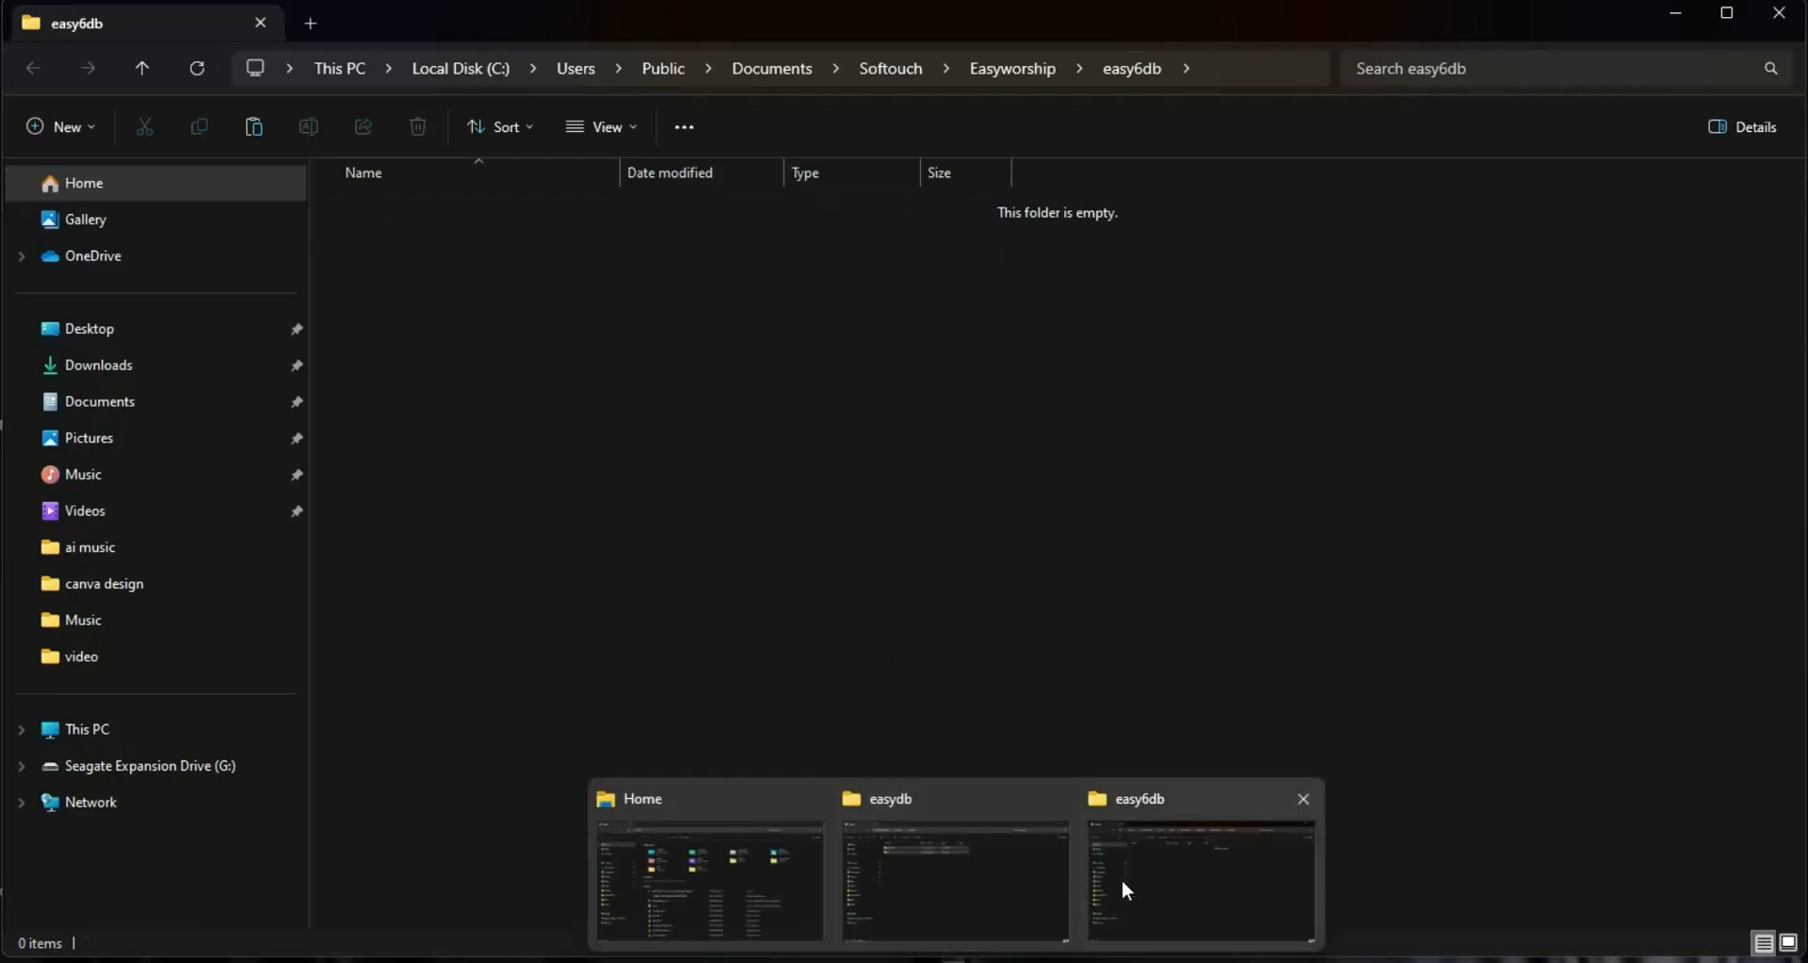
{"action": "left_click", "coordinate": [980, 890]}
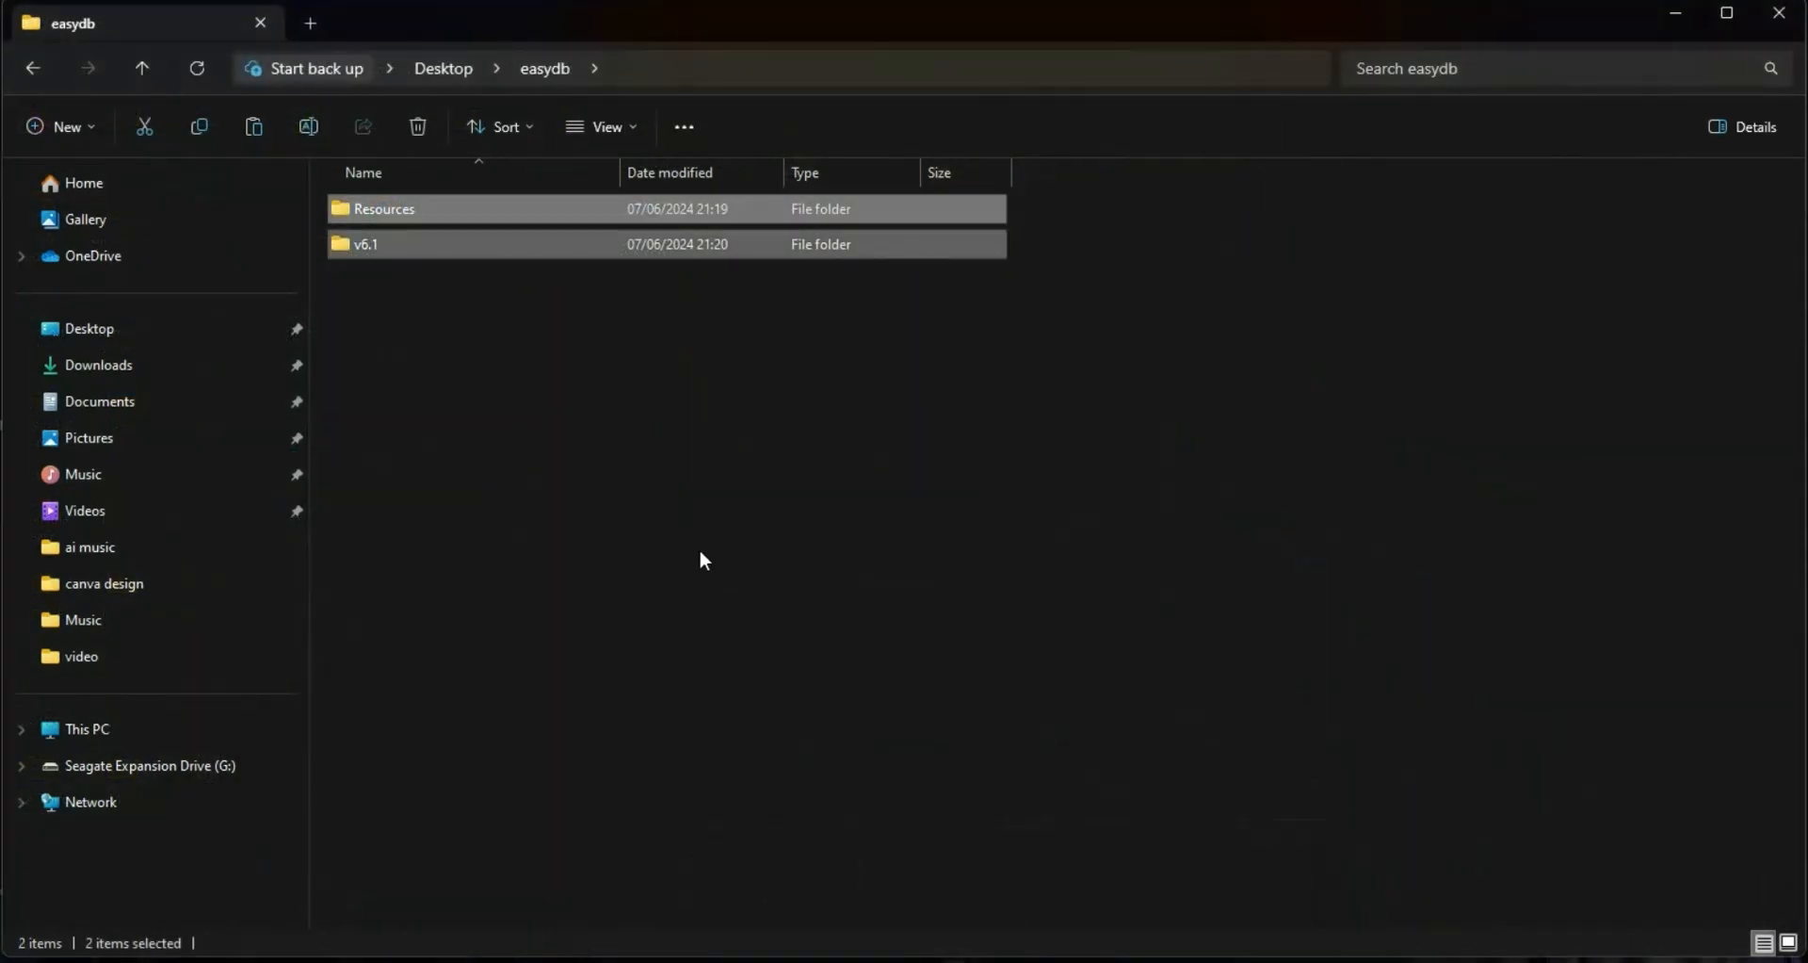
{"action": "left_click", "coordinate": [700, 552]}
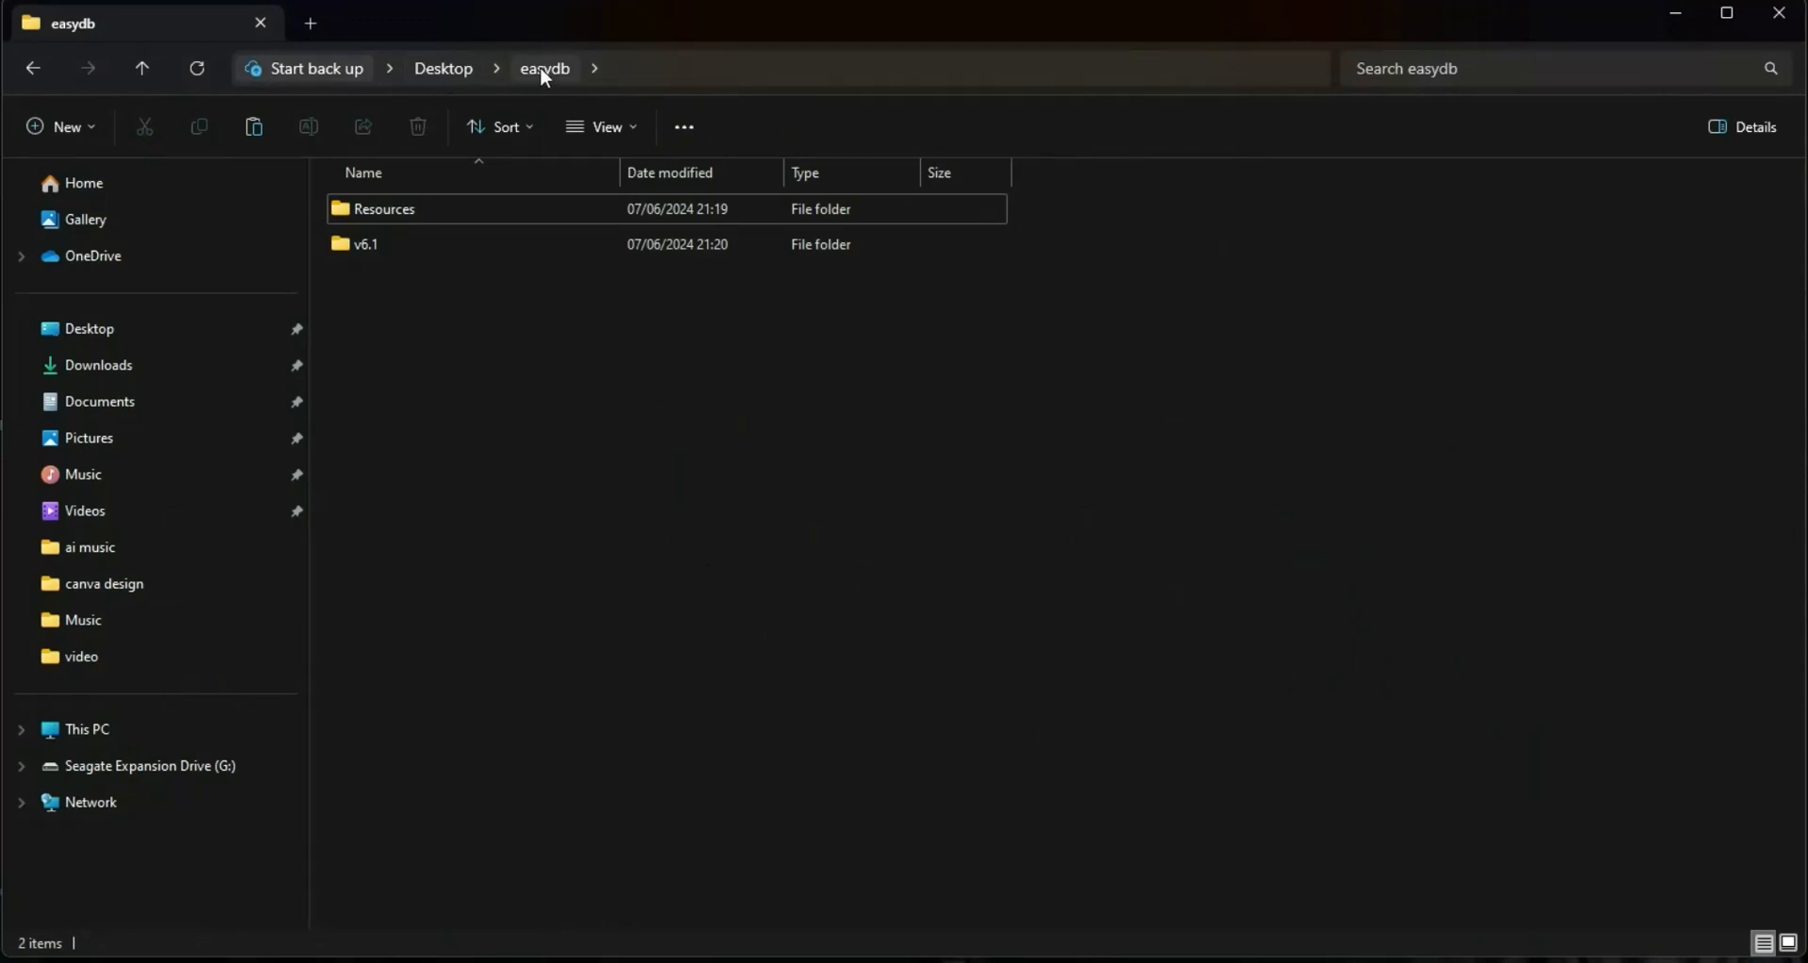
{"action": "left_click_drag", "start_coordinate": [412, 330], "coordinate": [401, 204]}
{"action": "right_click", "coordinate": [406, 210]}
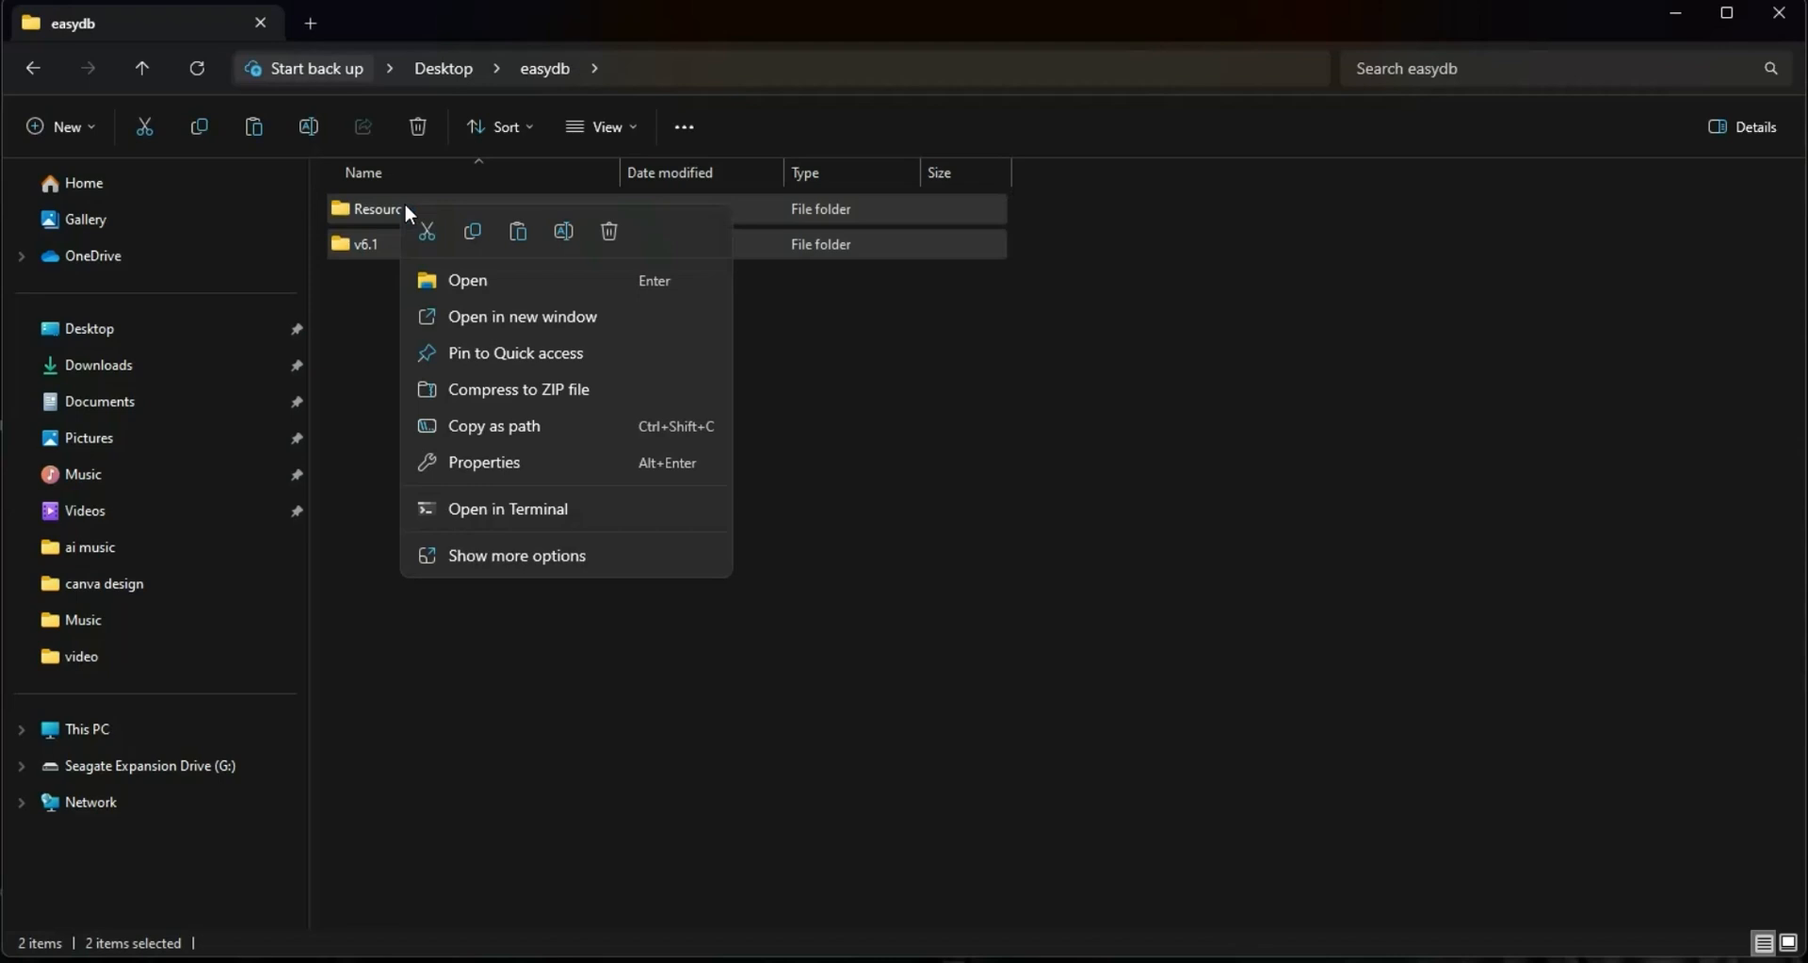
{"action": "left_click", "coordinate": [474, 230]}
- Paste the copied Resources and v6.1 folders into the empty easy6db instance folder
{"action": "mouse_move", "coordinate": [956, 960]}
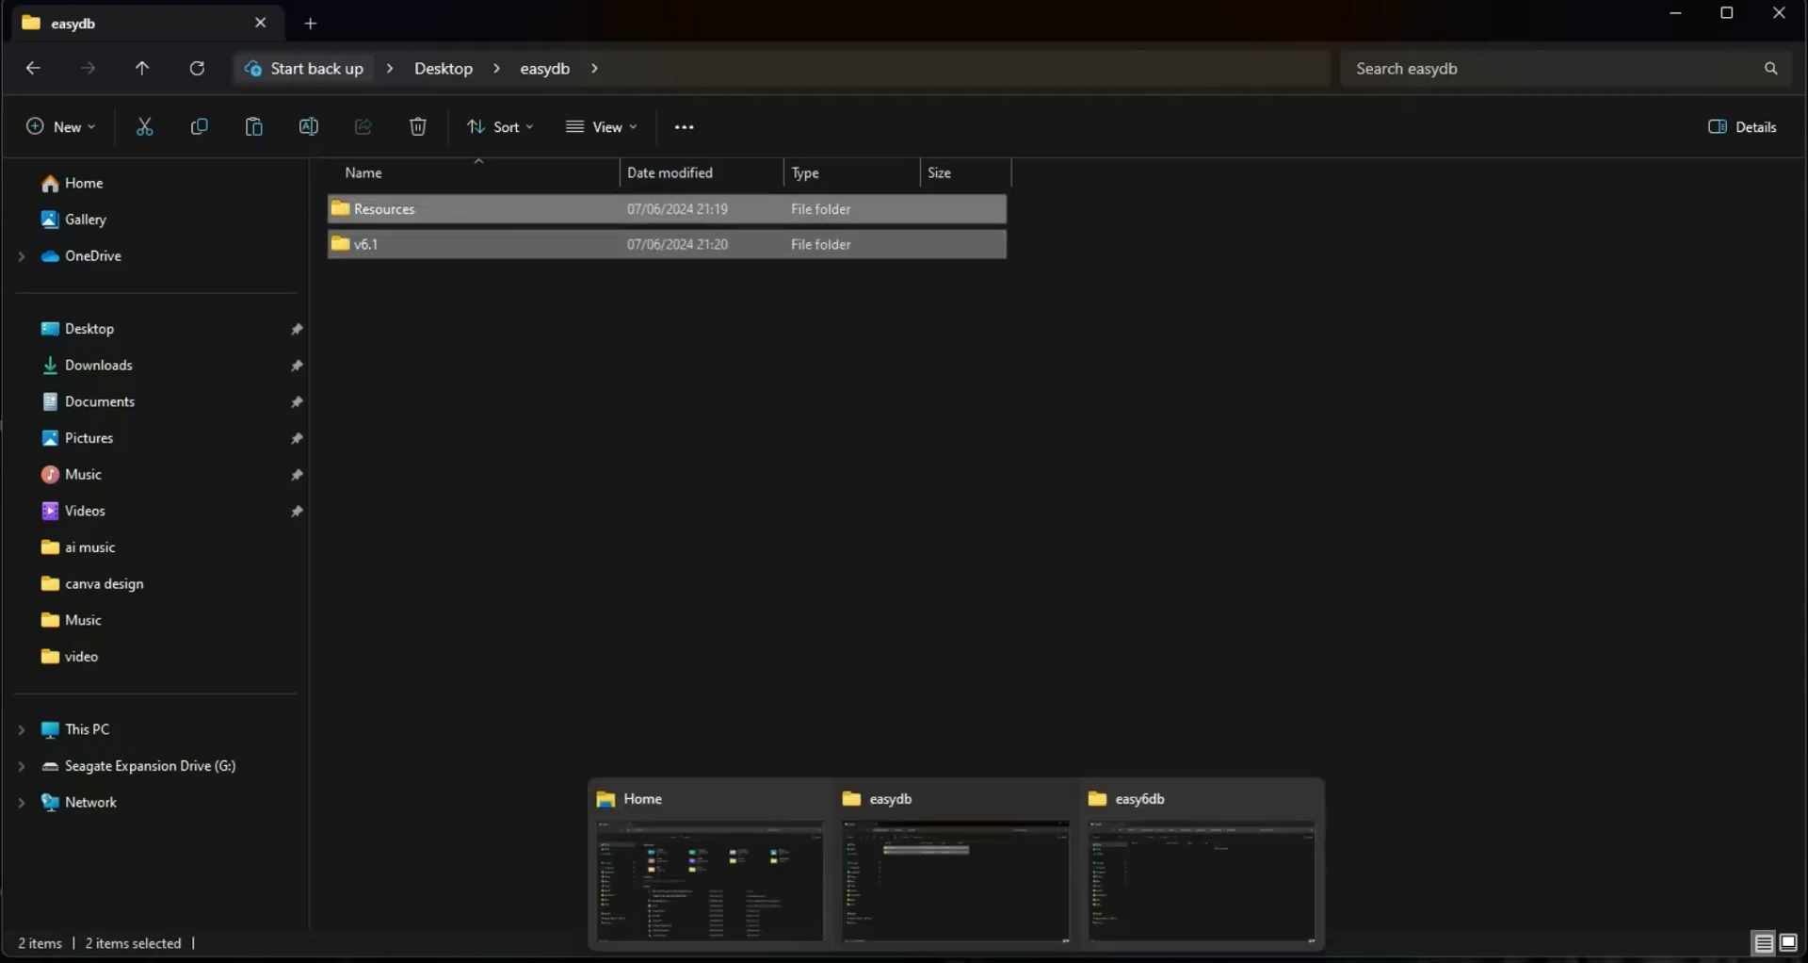
{"action": "left_click", "coordinate": [1140, 880]}
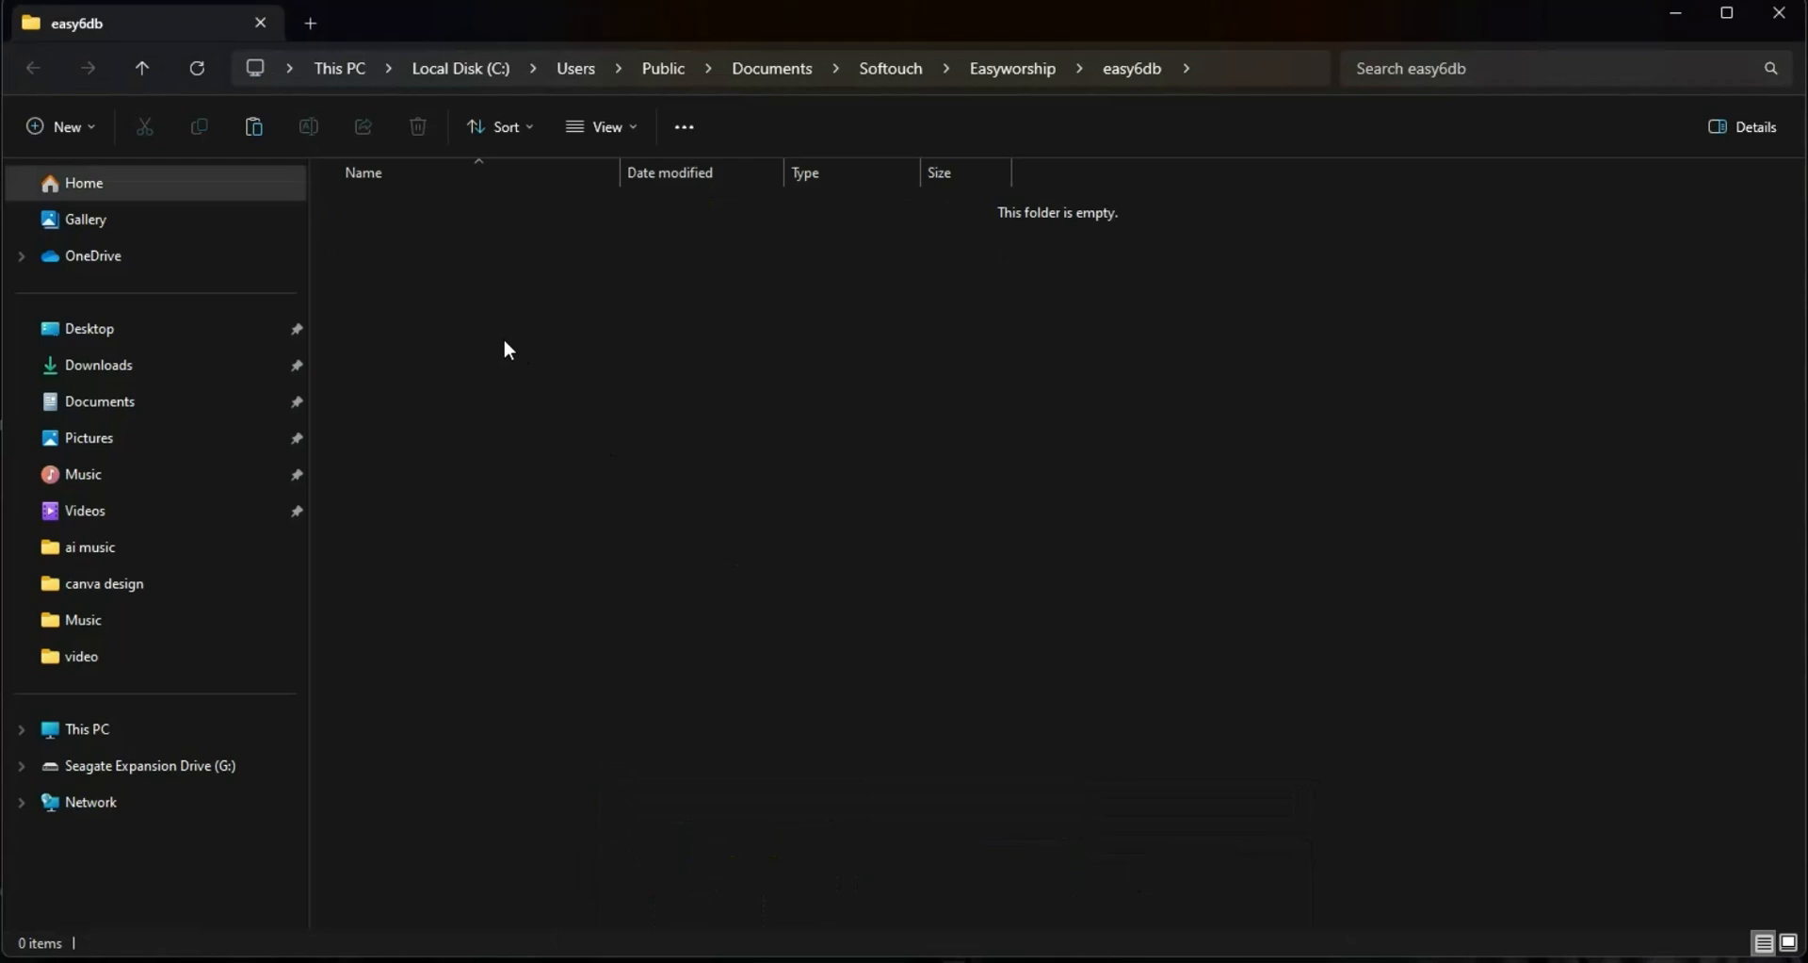
{"action": "right_click", "coordinate": [506, 349]}
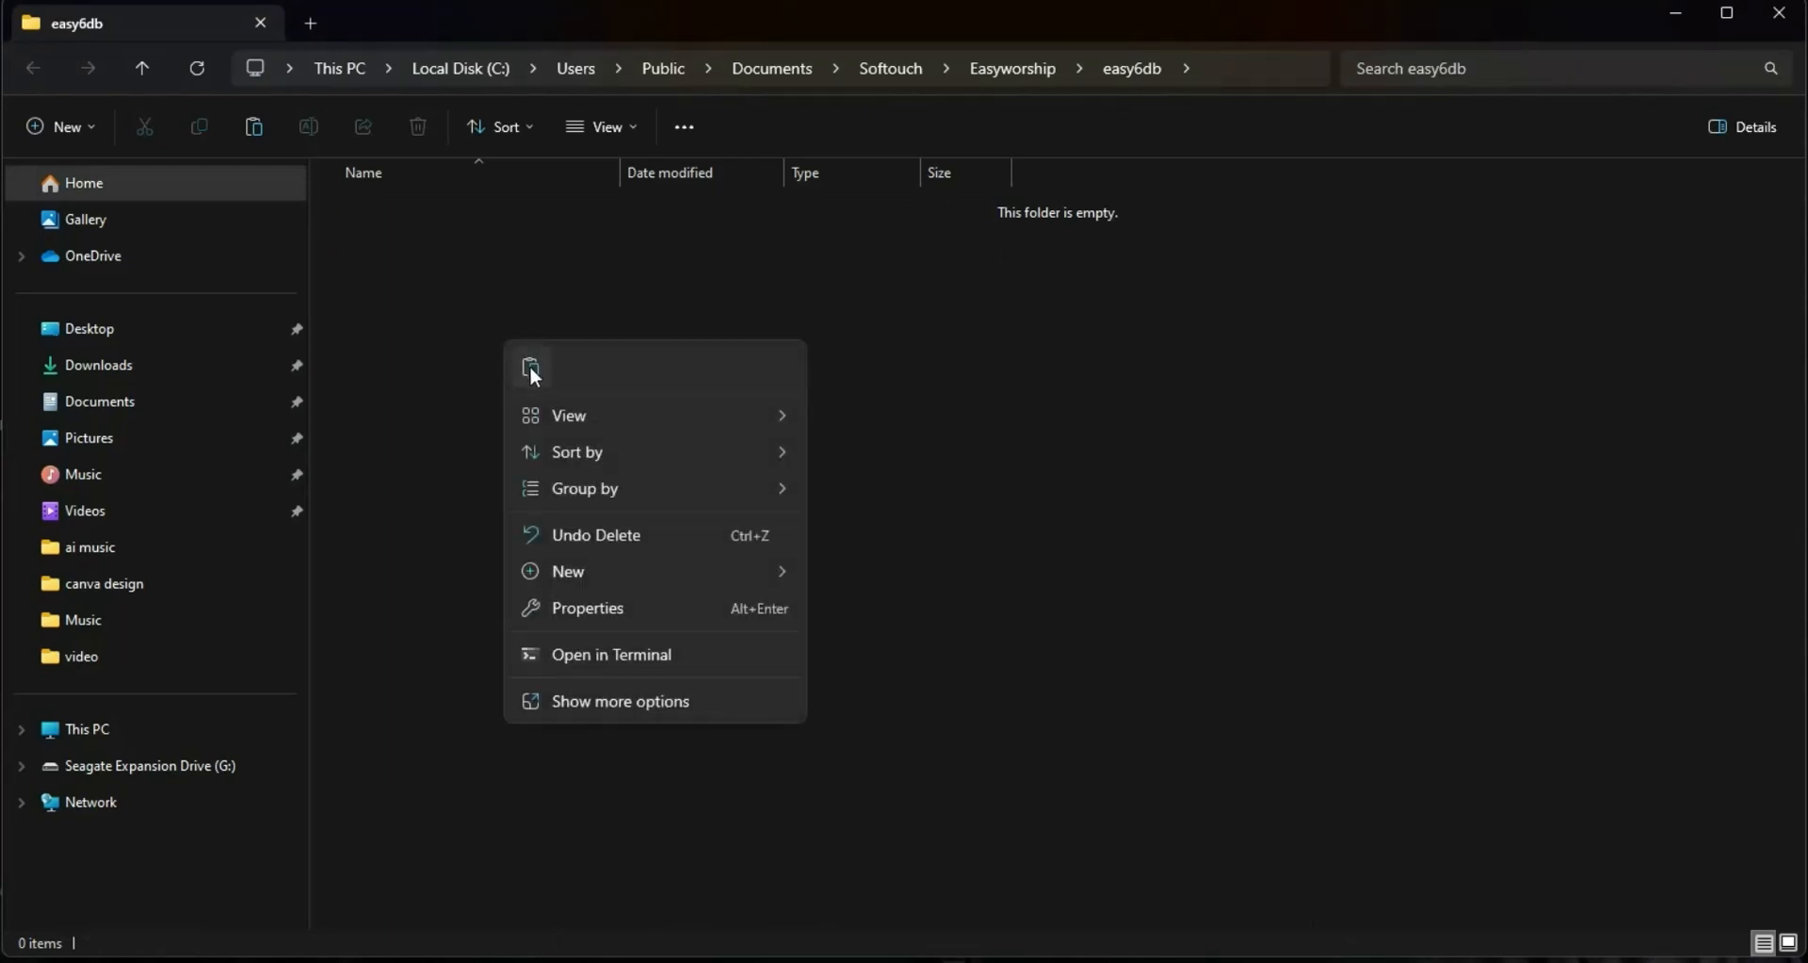
{"action": "left_click", "coordinate": [531, 368]}
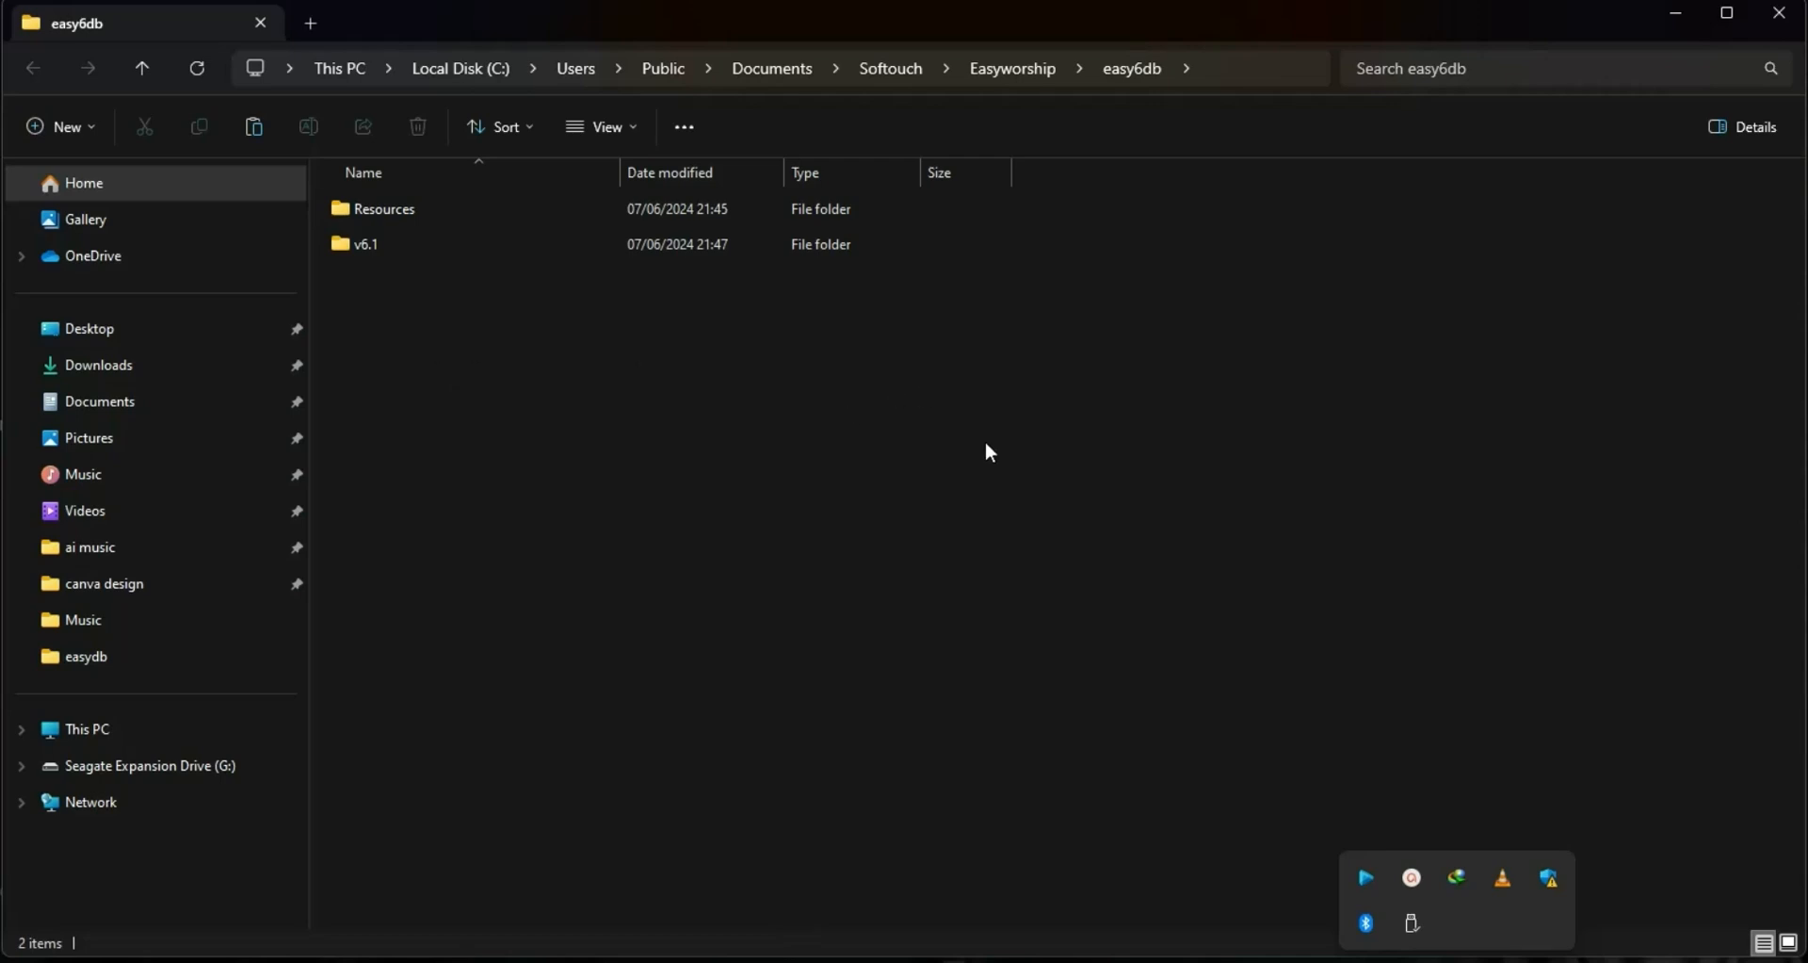
- Clear the open folder windows off the desktop and launch EasyWorship 6
{"action": "left_click", "coordinate": [1677, 17]}
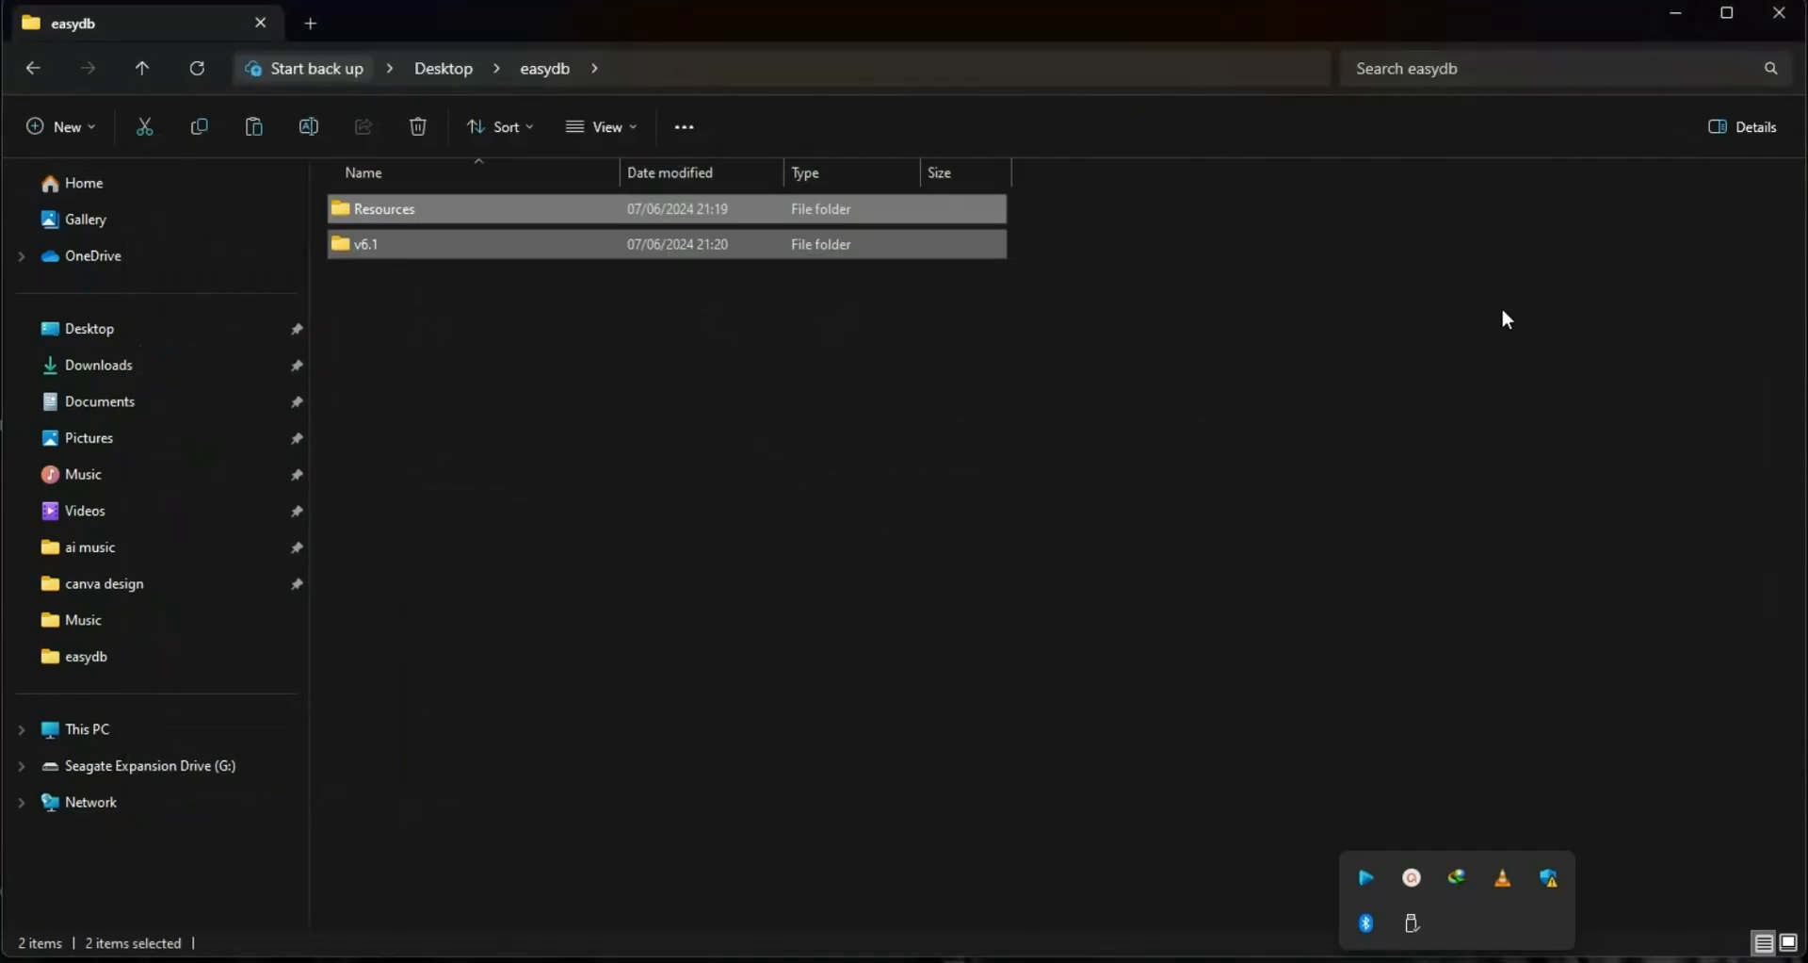
{"action": "left_click", "coordinate": [1501, 311]}
{"action": "left_click", "coordinate": [1674, 15]}
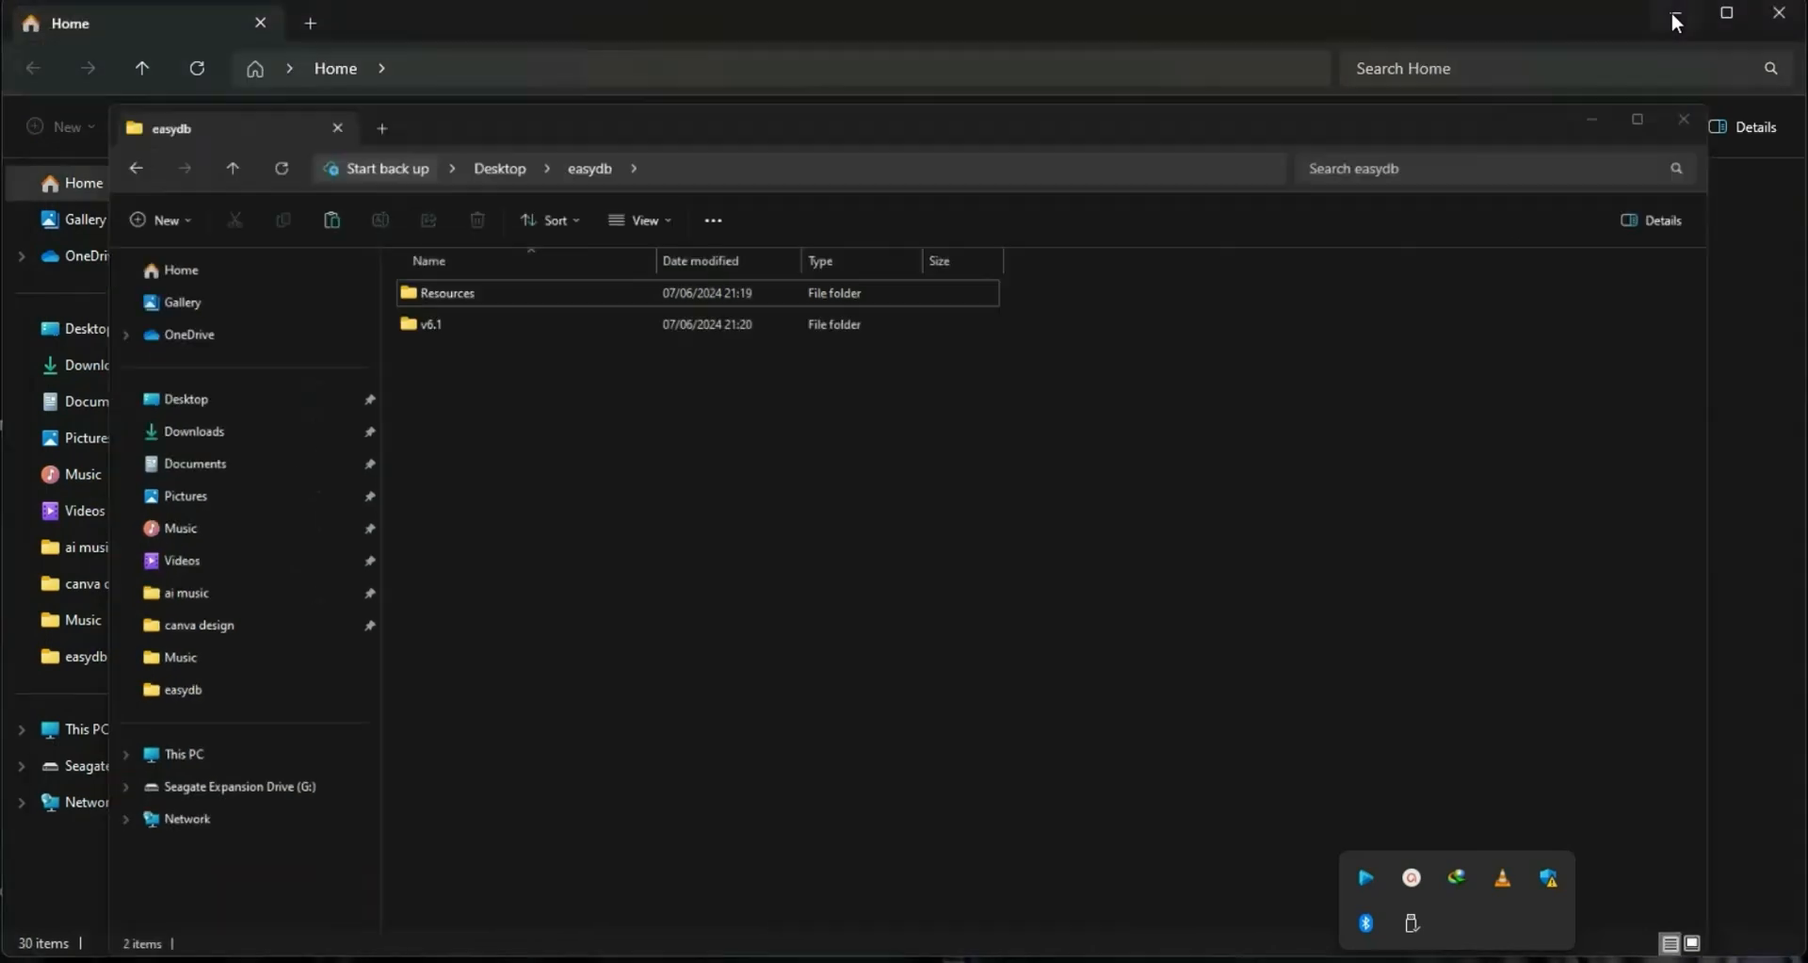
{"action": "left_click", "coordinate": [1778, 28]}
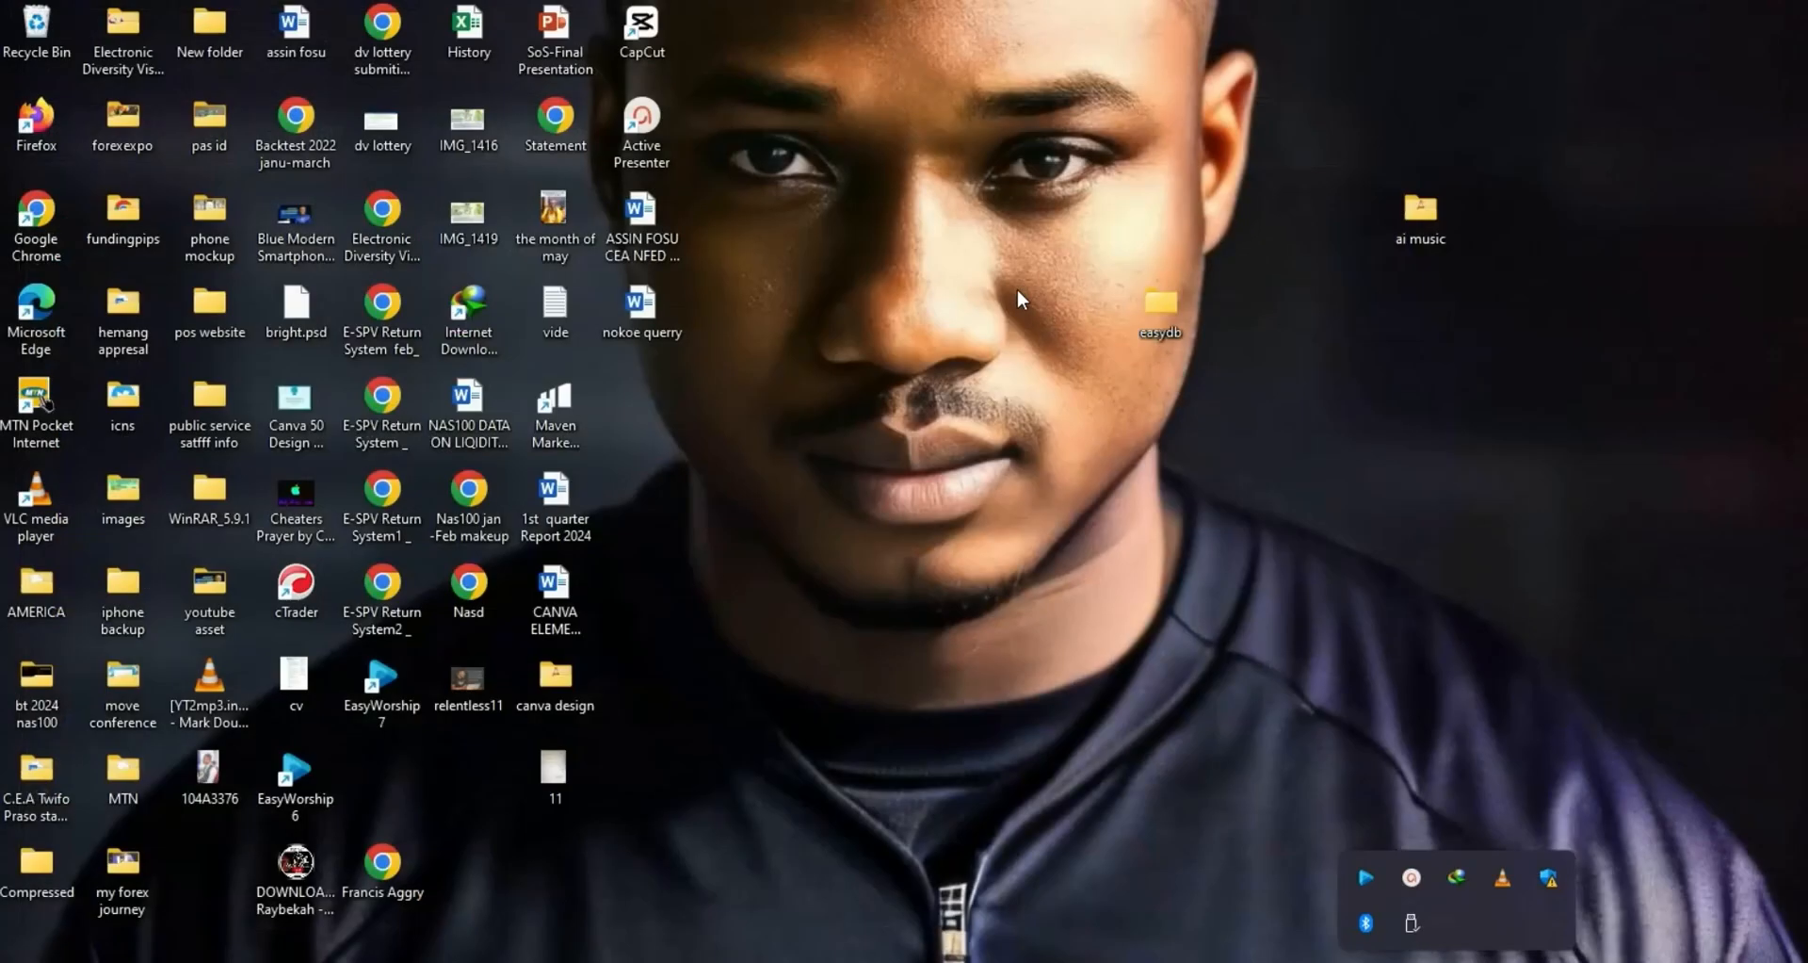
{"action": "double_click", "coordinate": [301, 764]}
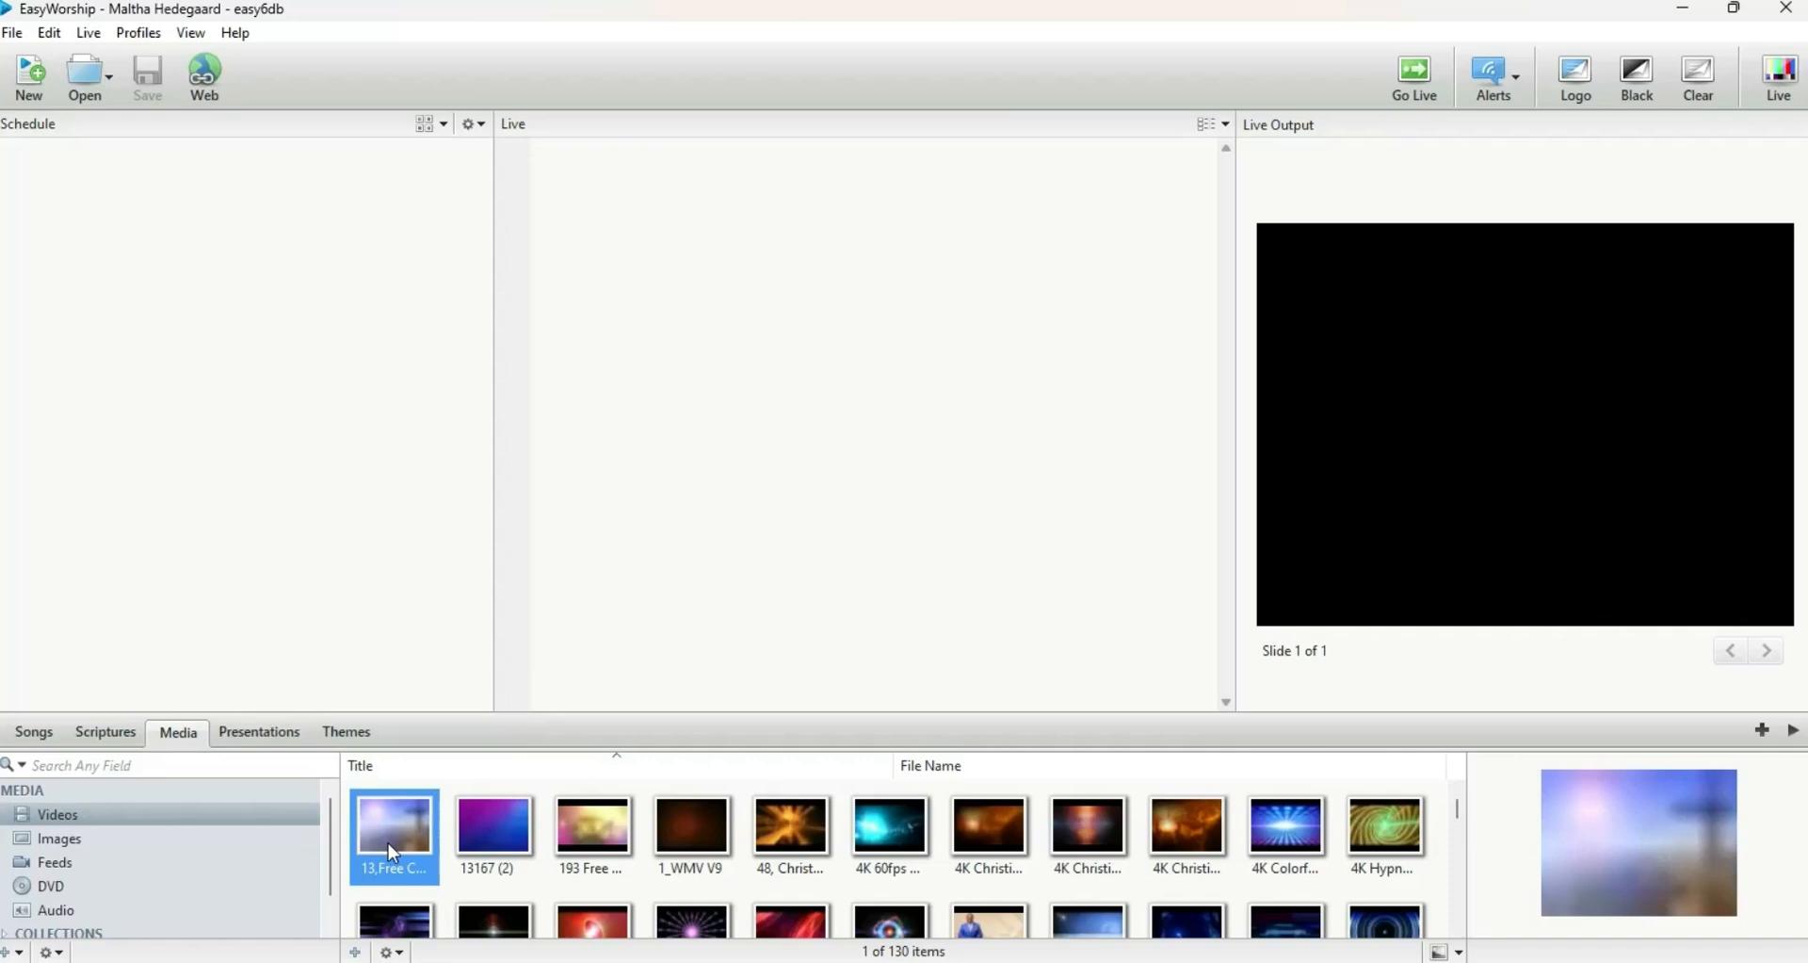
- Preview the restored 13167 (2) and 193 Free videos in the media library
{"action": "left_click", "coordinate": [469, 852]}
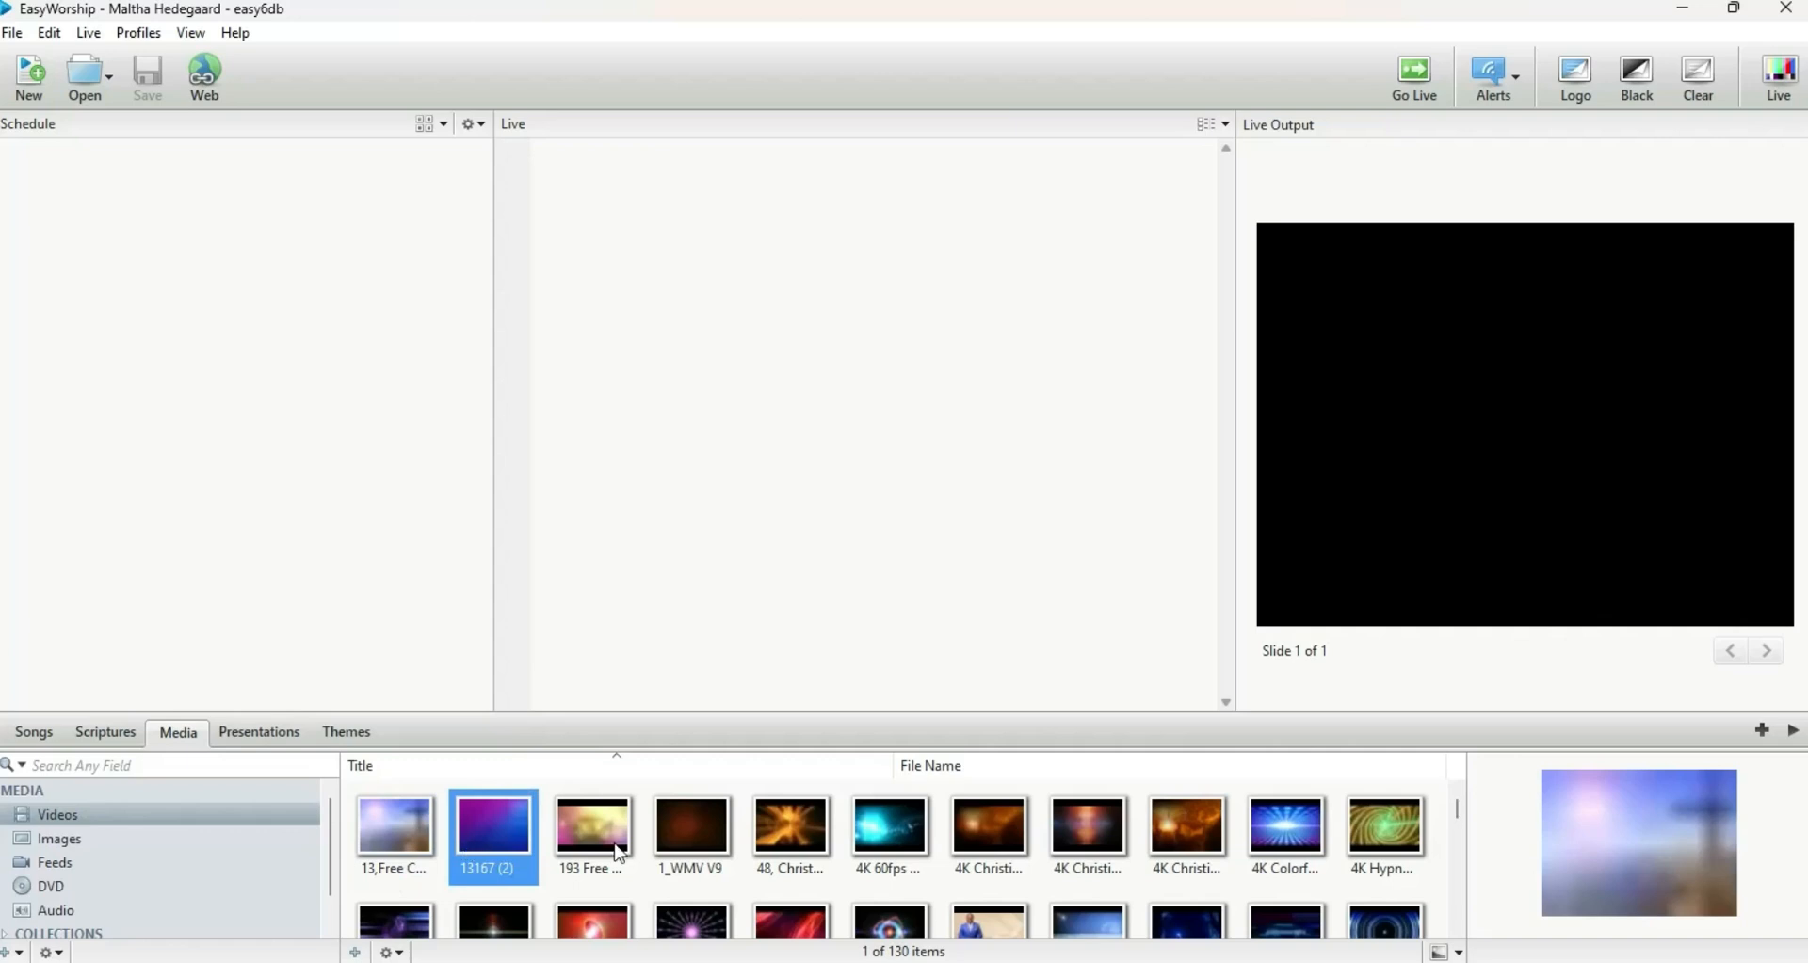
{"action": "left_click", "coordinate": [619, 853]}
{"action": "left_click", "coordinate": [504, 838]}
- Add the 13,Free Christian Background video to the schedule and send it live with the live output enabled
{"action": "left_click", "coordinate": [426, 829]}
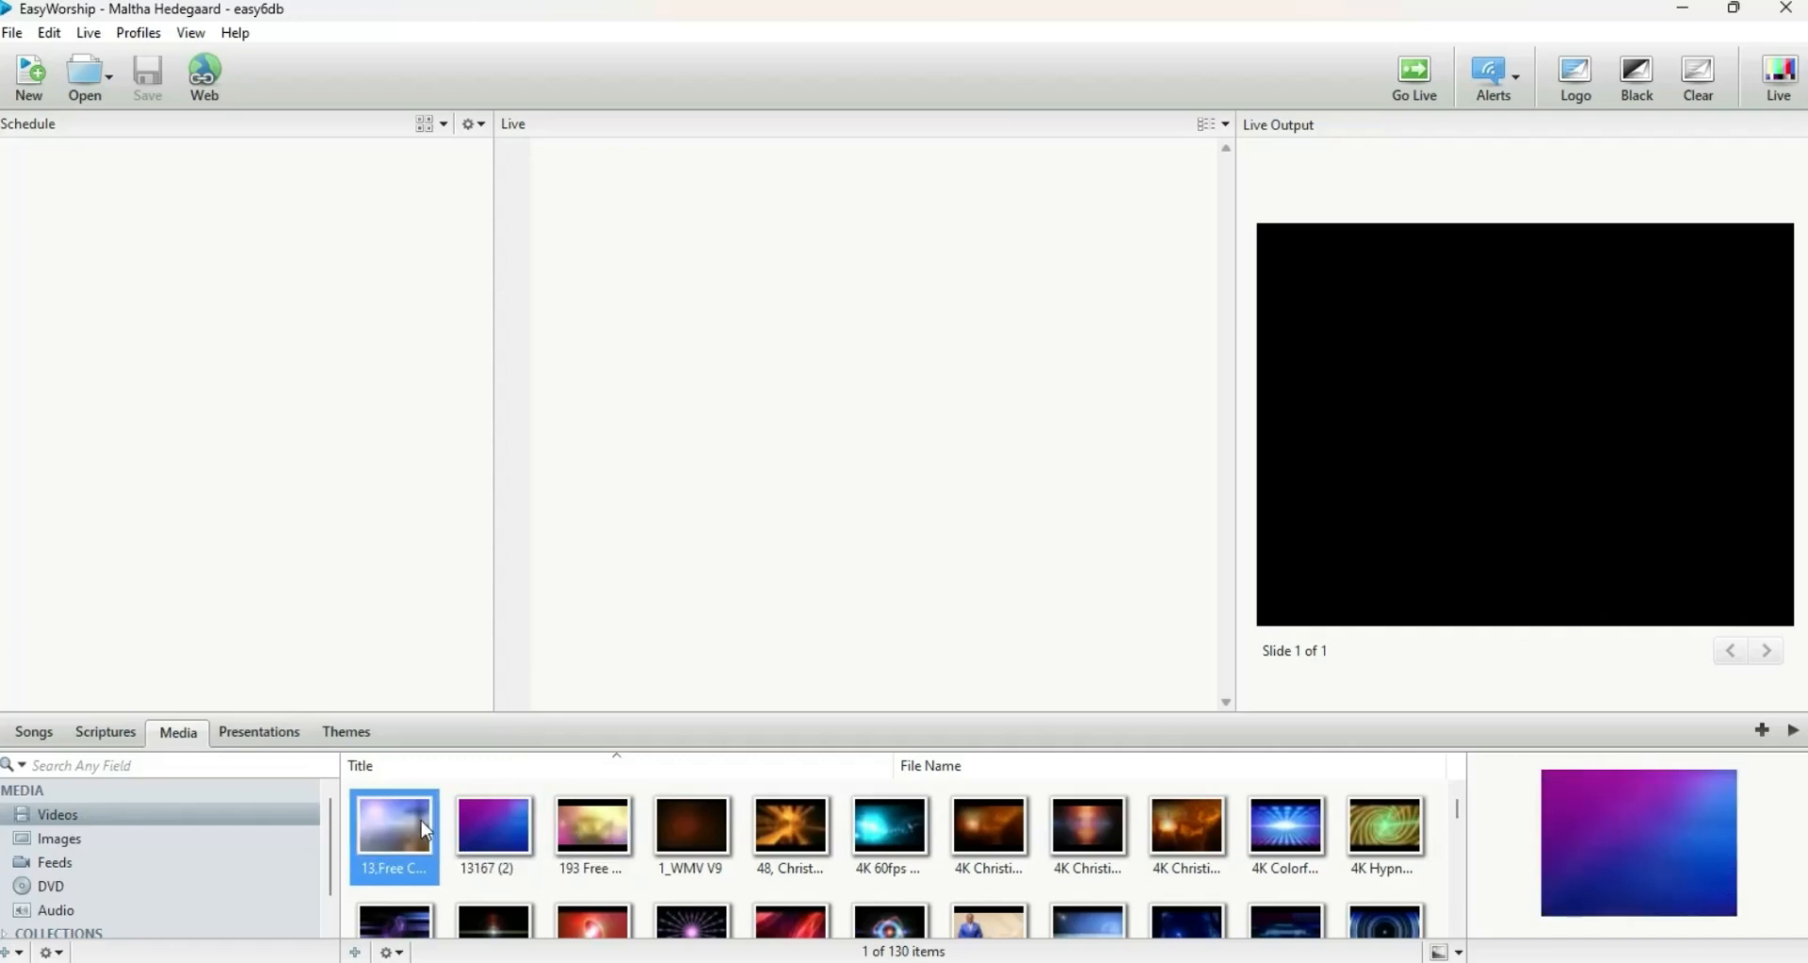
{"action": "mouse_move", "coordinate": [1571, 845]}
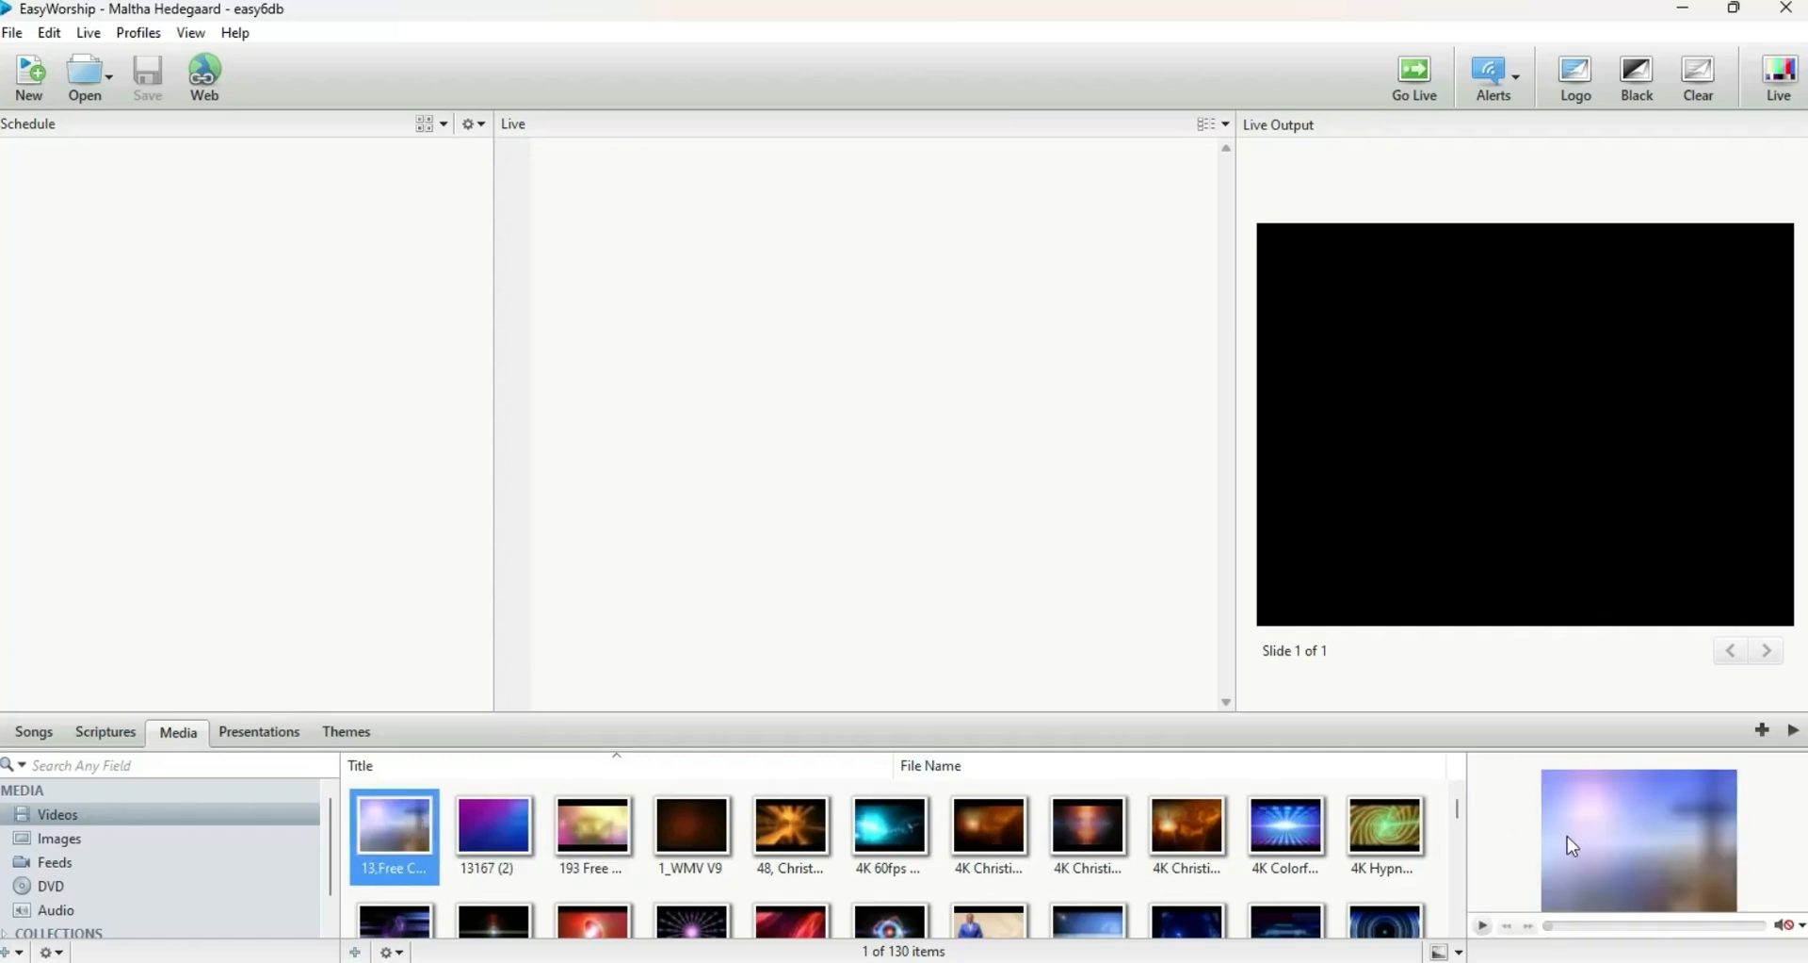
{"action": "double_click", "coordinate": [1624, 861]}
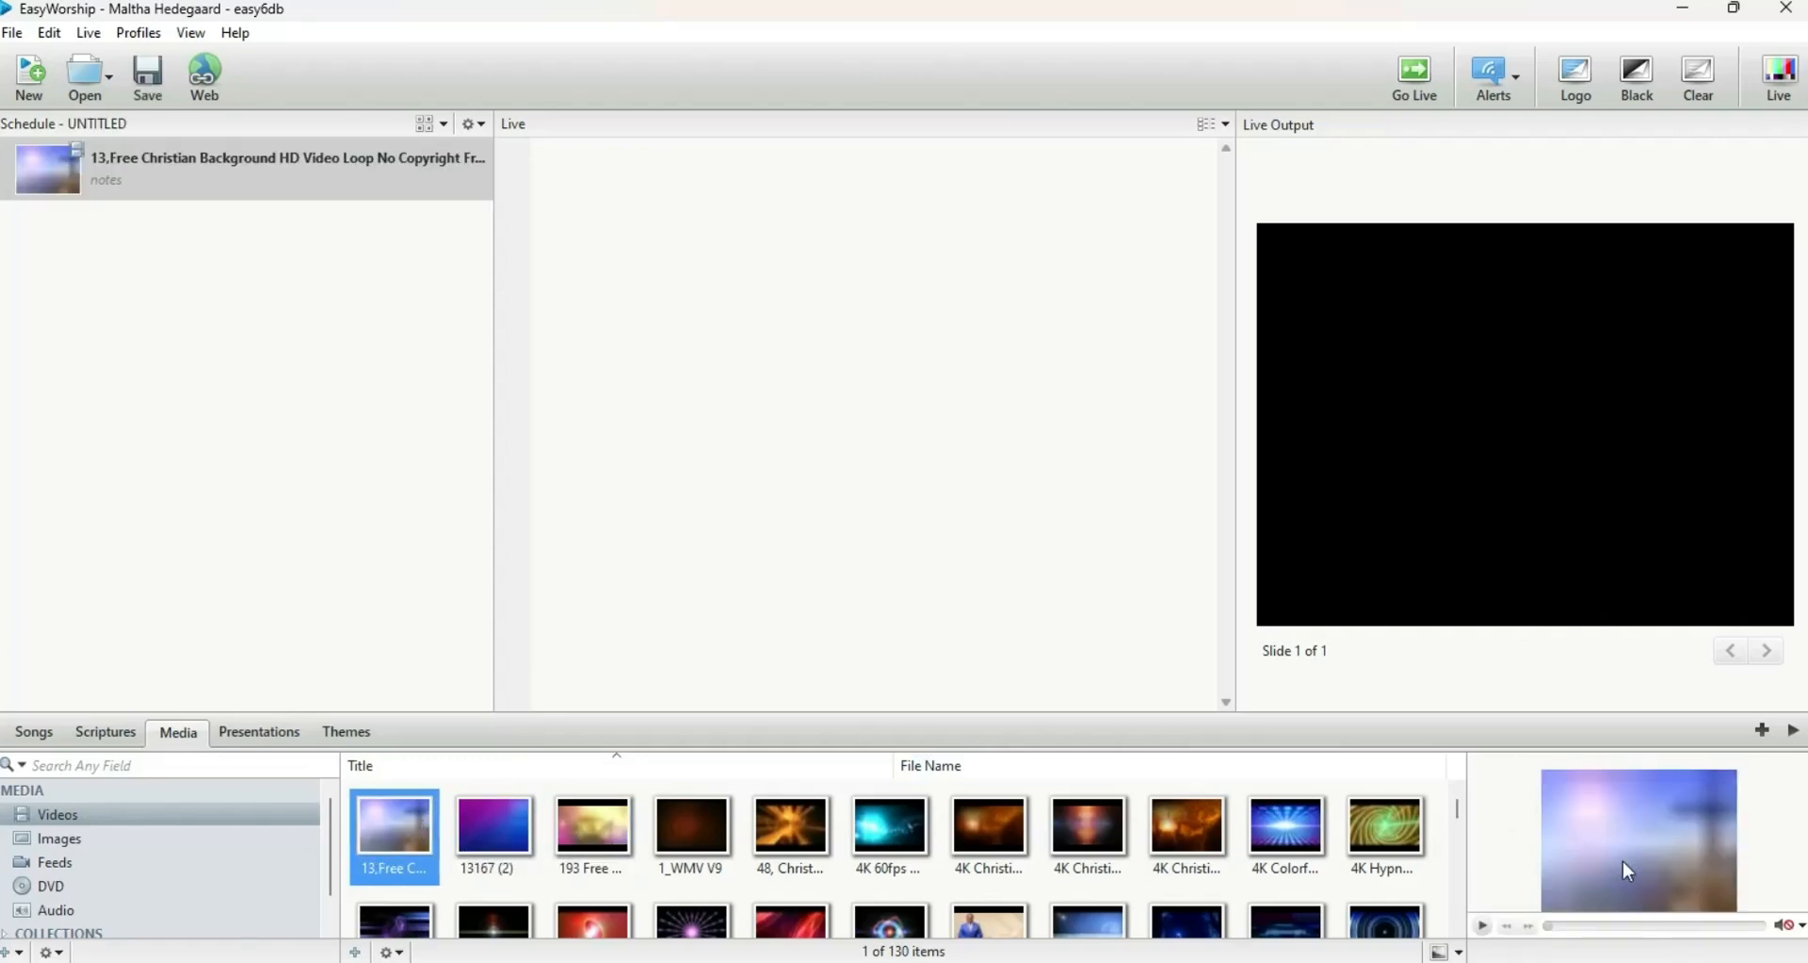
{"action": "left_click", "coordinate": [1780, 85]}
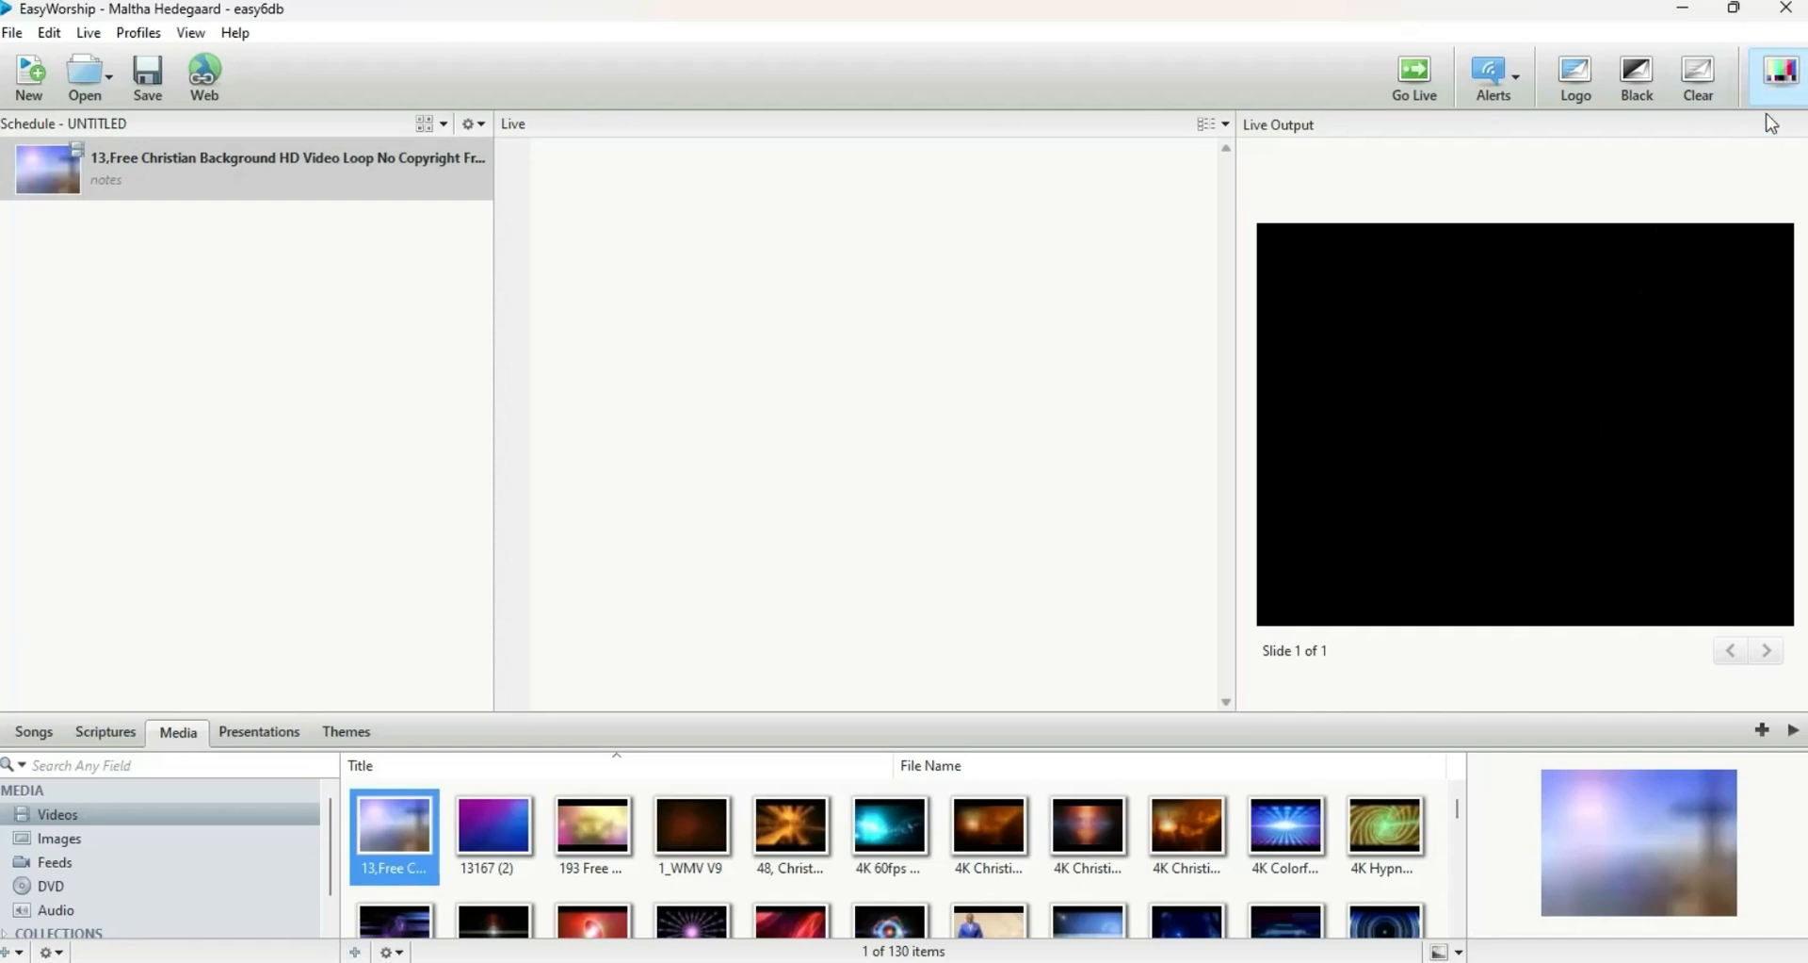
{"action": "left_click", "coordinate": [1648, 799]}
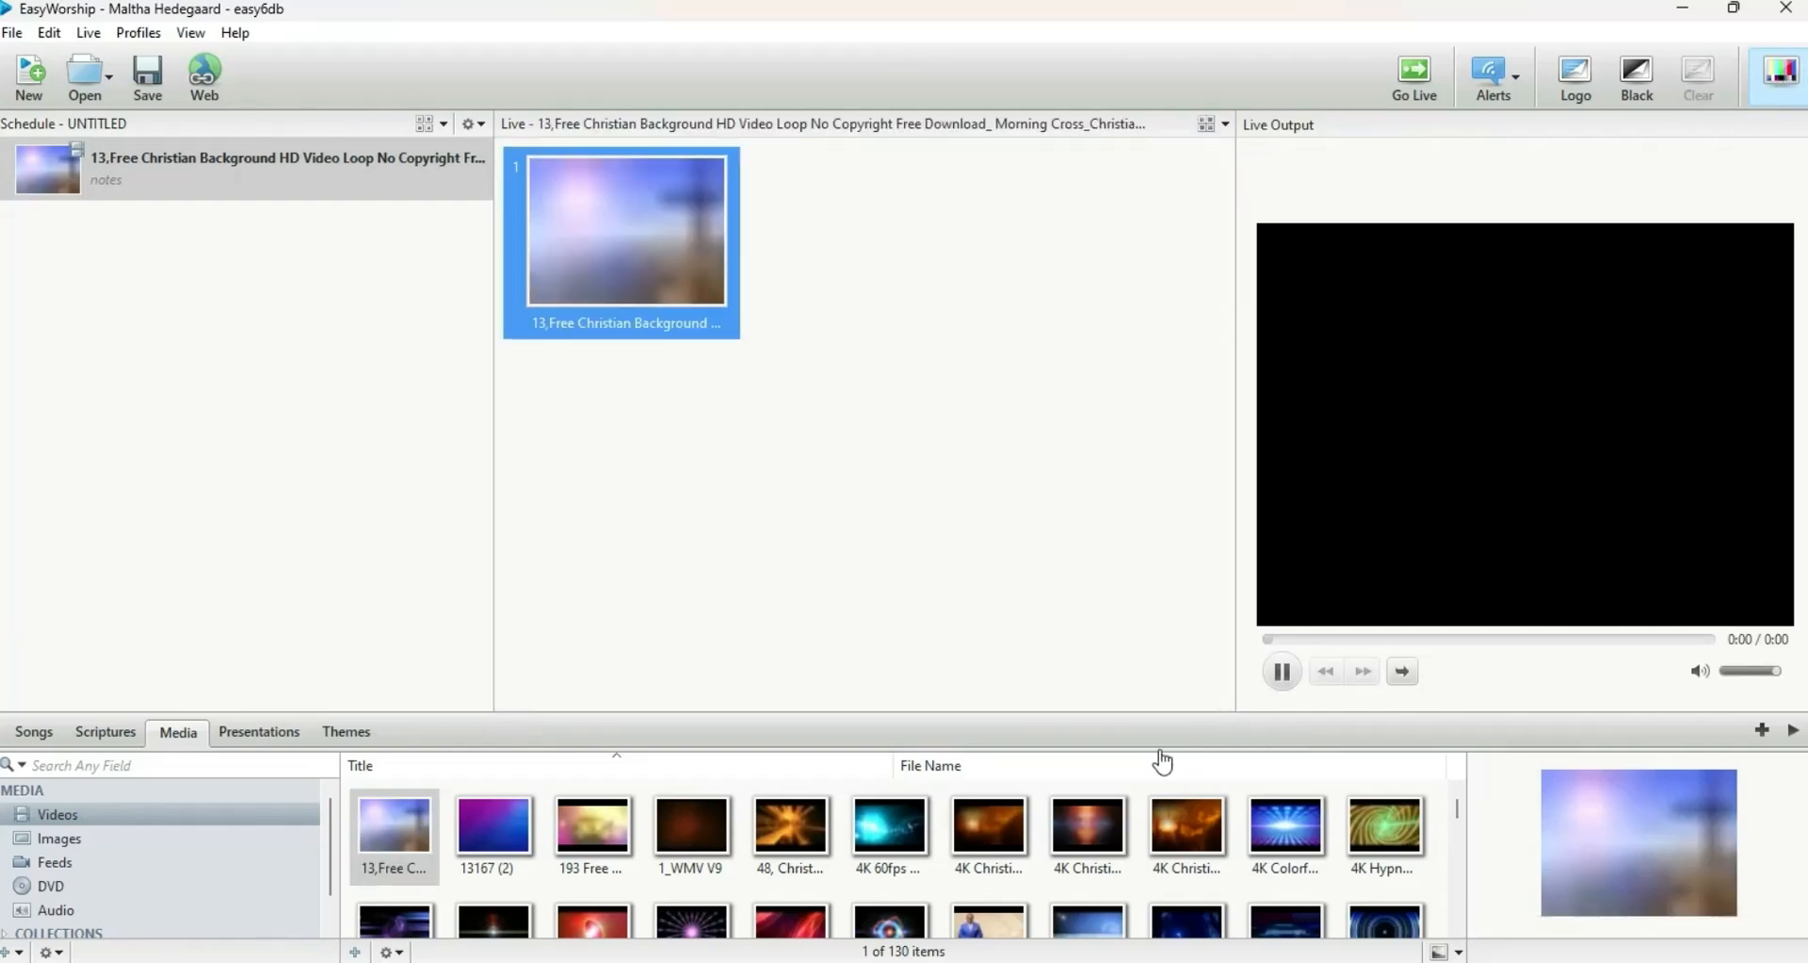
{"action": "left_click", "coordinate": [1636, 866]}
- Examine the restored media library by previewing several 4K Christian videos and Project Offering images and checking the Feeds category
{"action": "left_click", "coordinate": [1032, 855]}
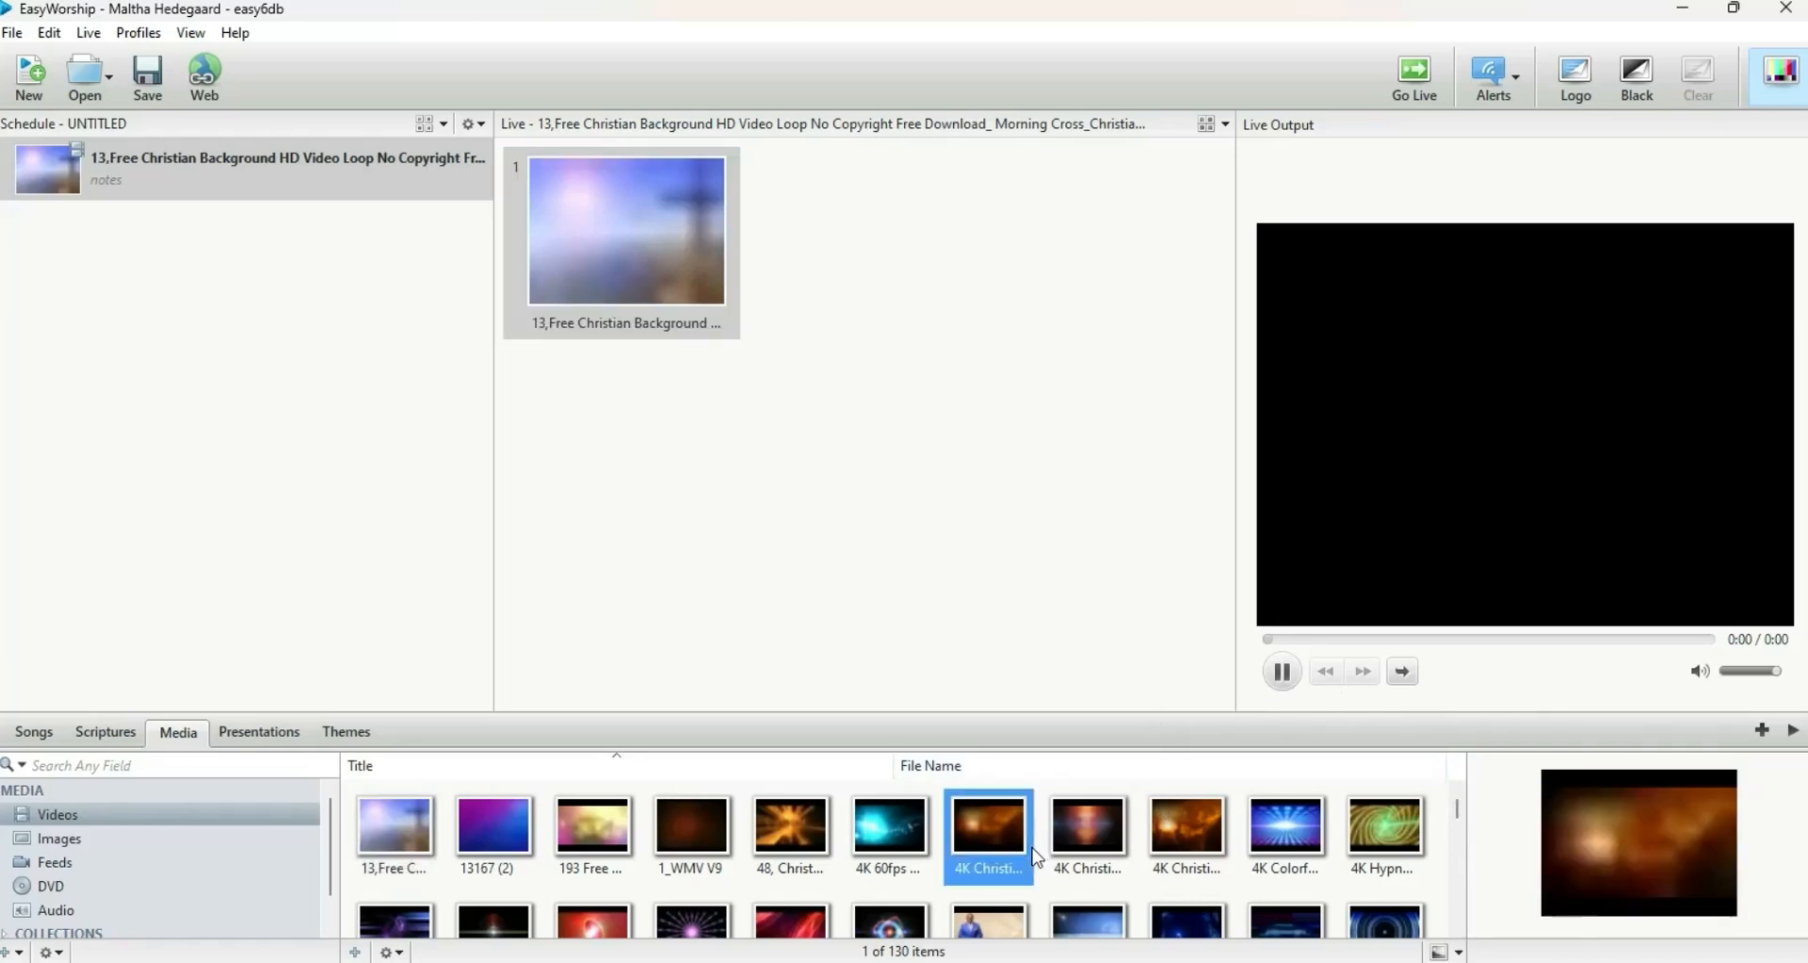
{"action": "left_click", "coordinate": [1094, 853]}
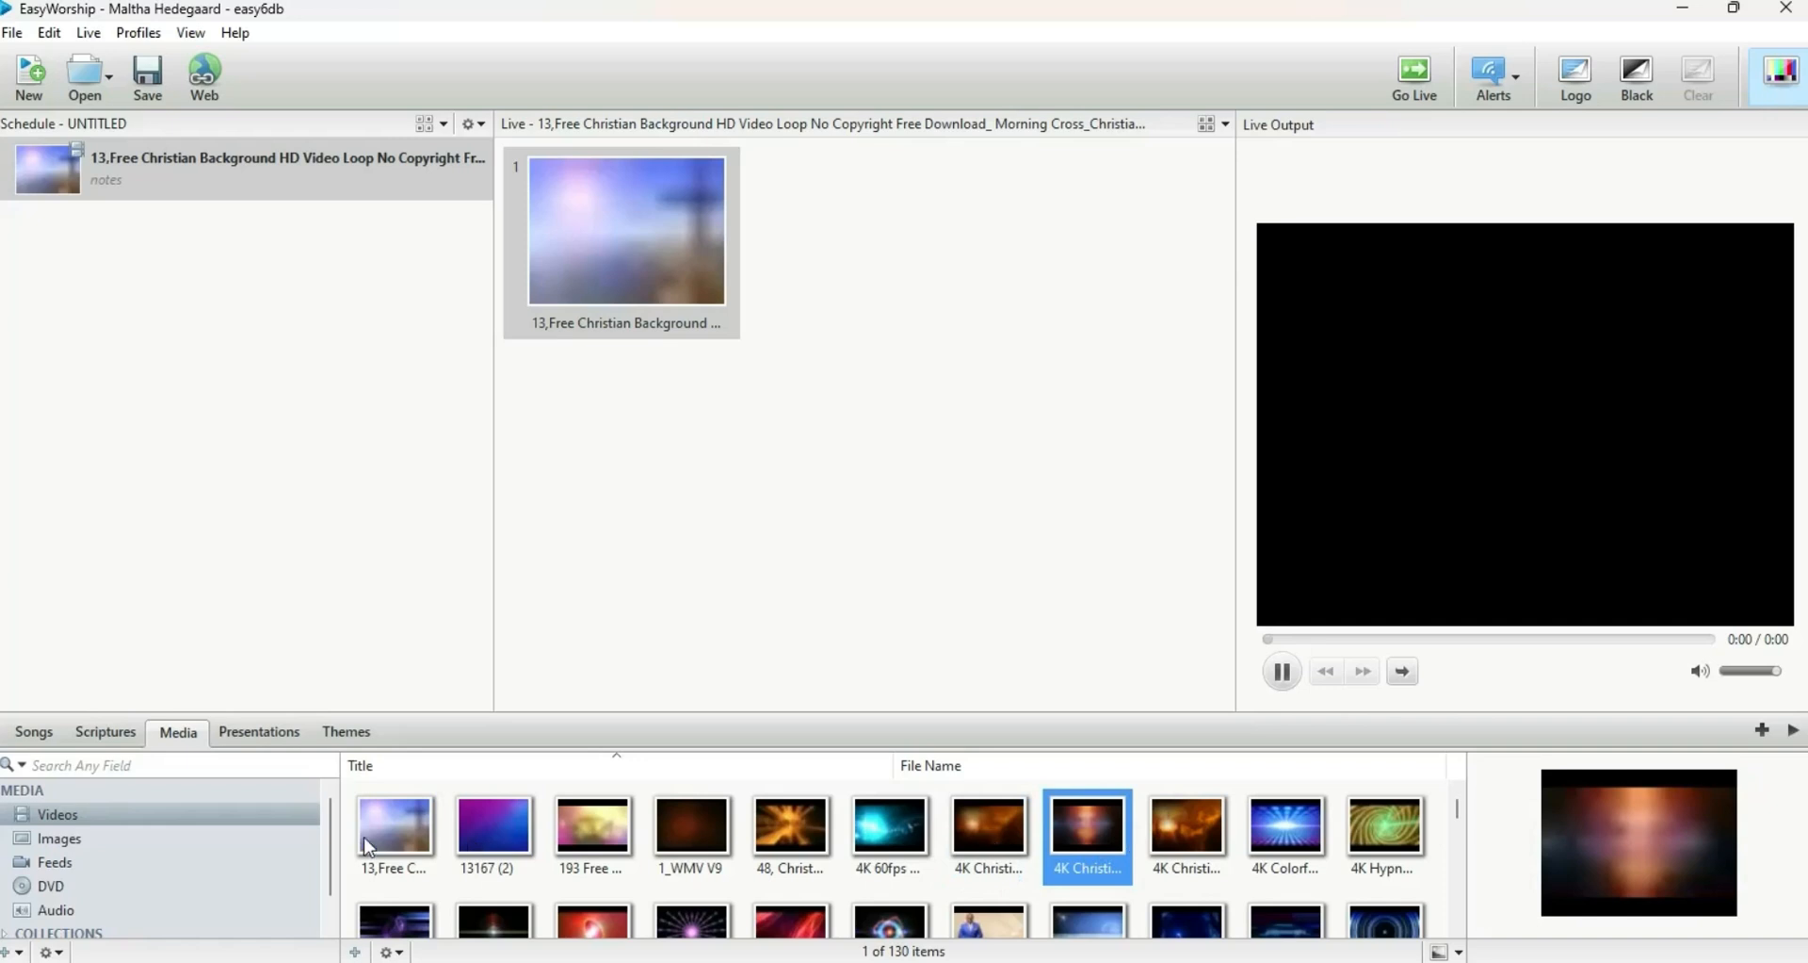
{"action": "left_click", "coordinate": [123, 839]}
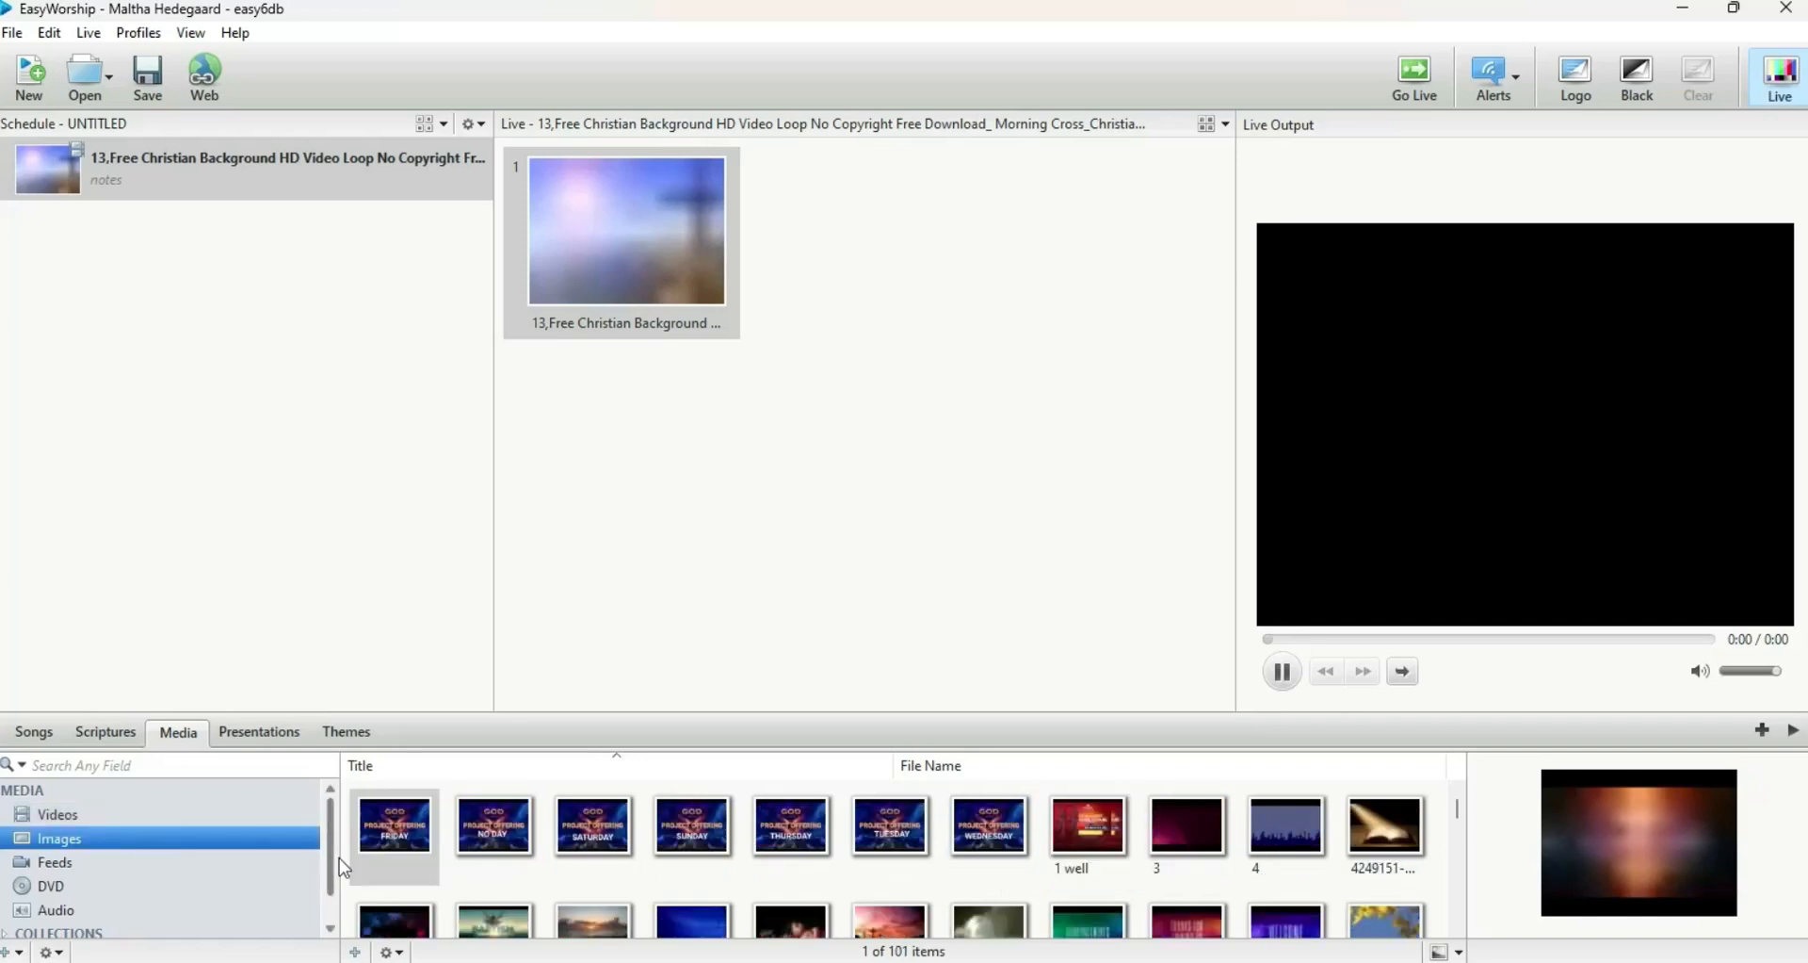
{"action": "left_click", "coordinate": [390, 833]}
{"action": "left_click", "coordinate": [479, 843]}
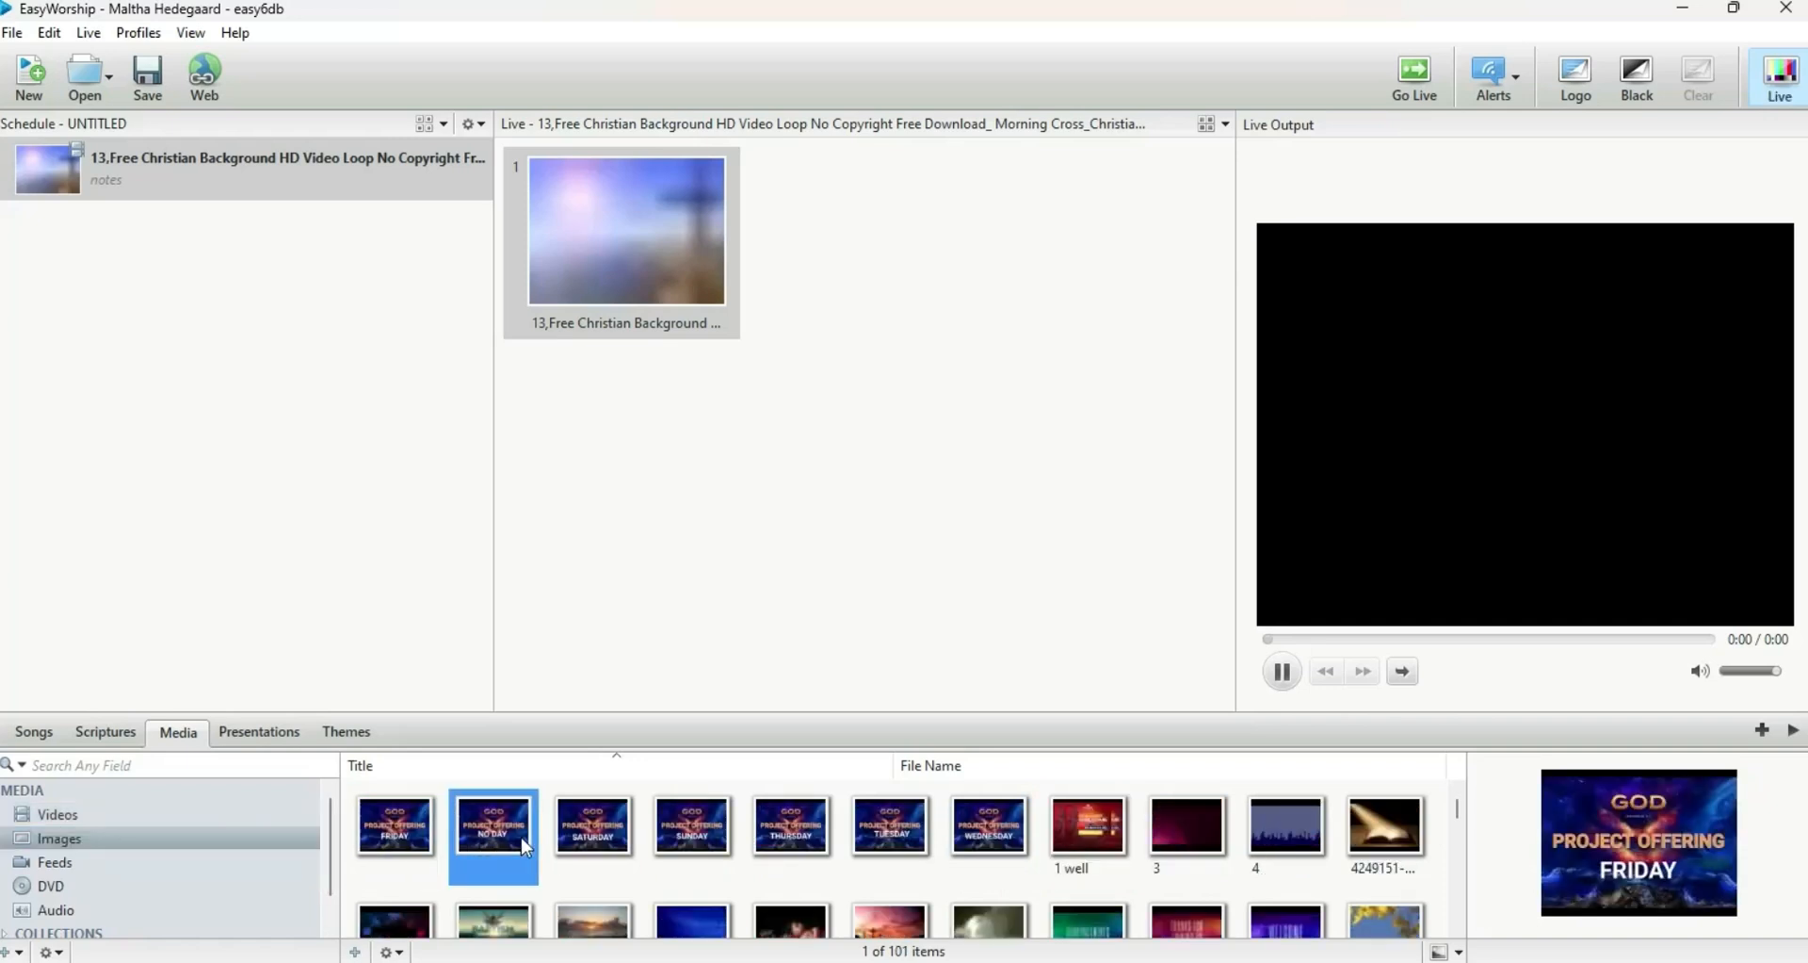
{"action": "left_click", "coordinate": [73, 866]}
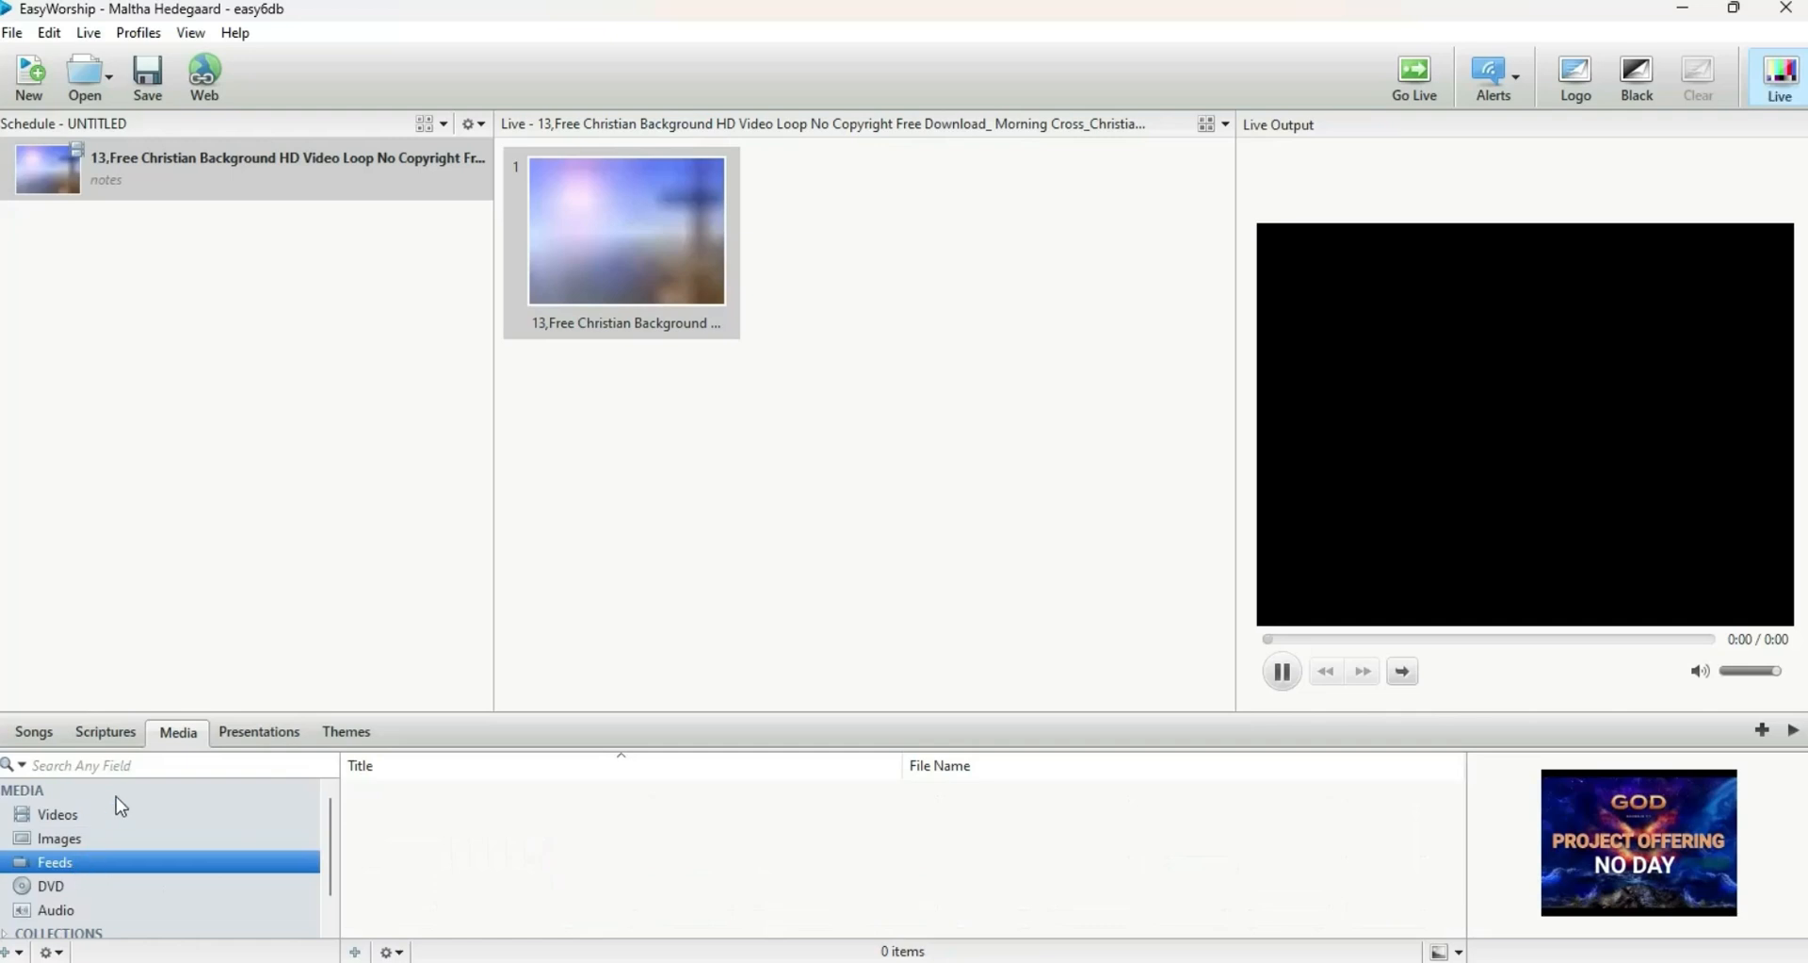
{"action": "left_click", "coordinate": [80, 821]}
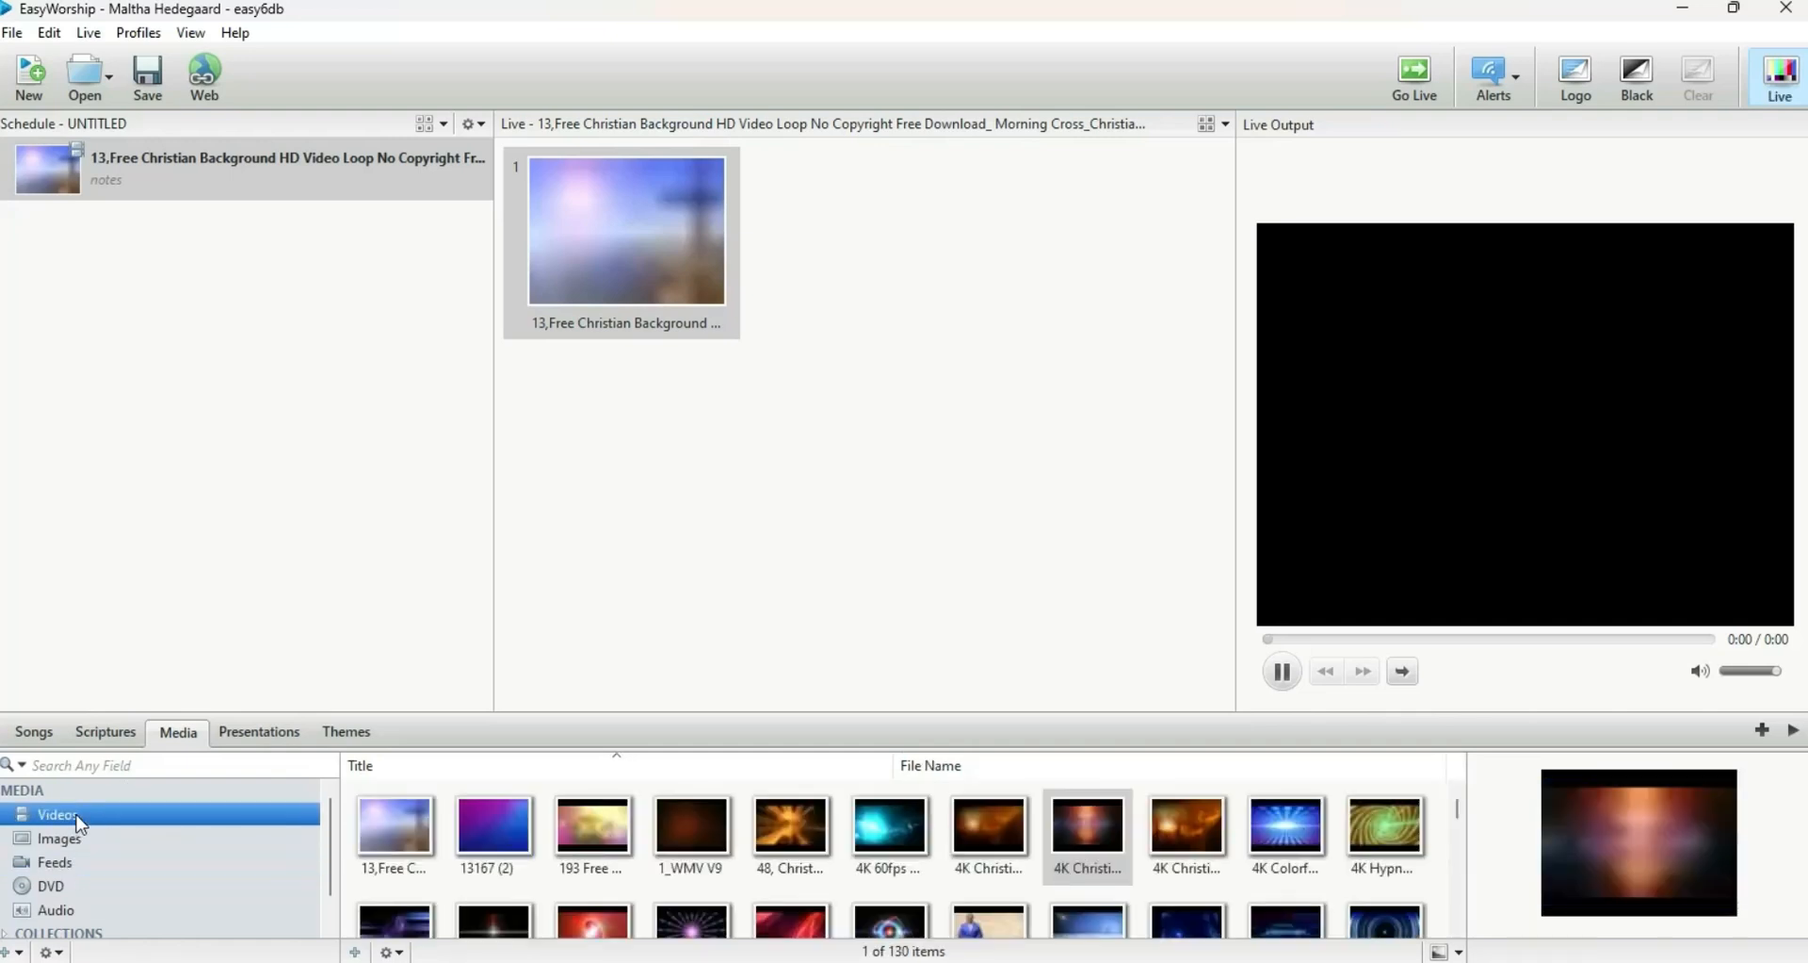
{"action": "left_click", "coordinate": [826, 852]}
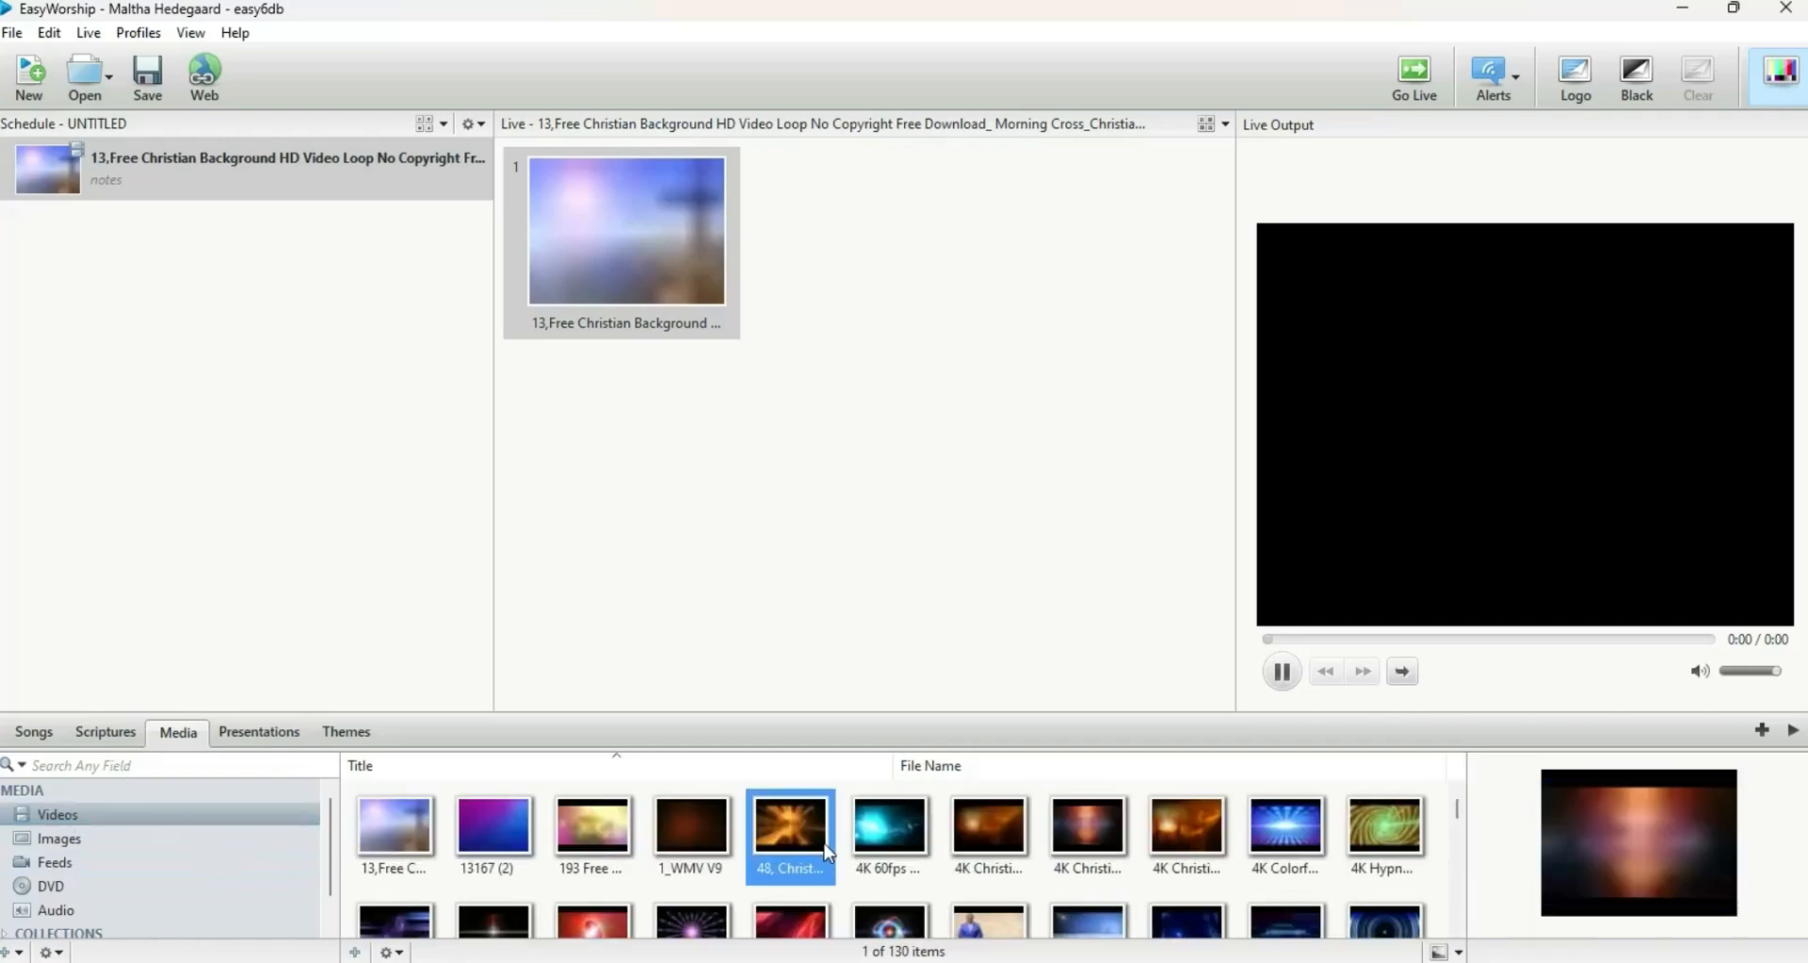
{"action": "left_click", "coordinate": [622, 841]}
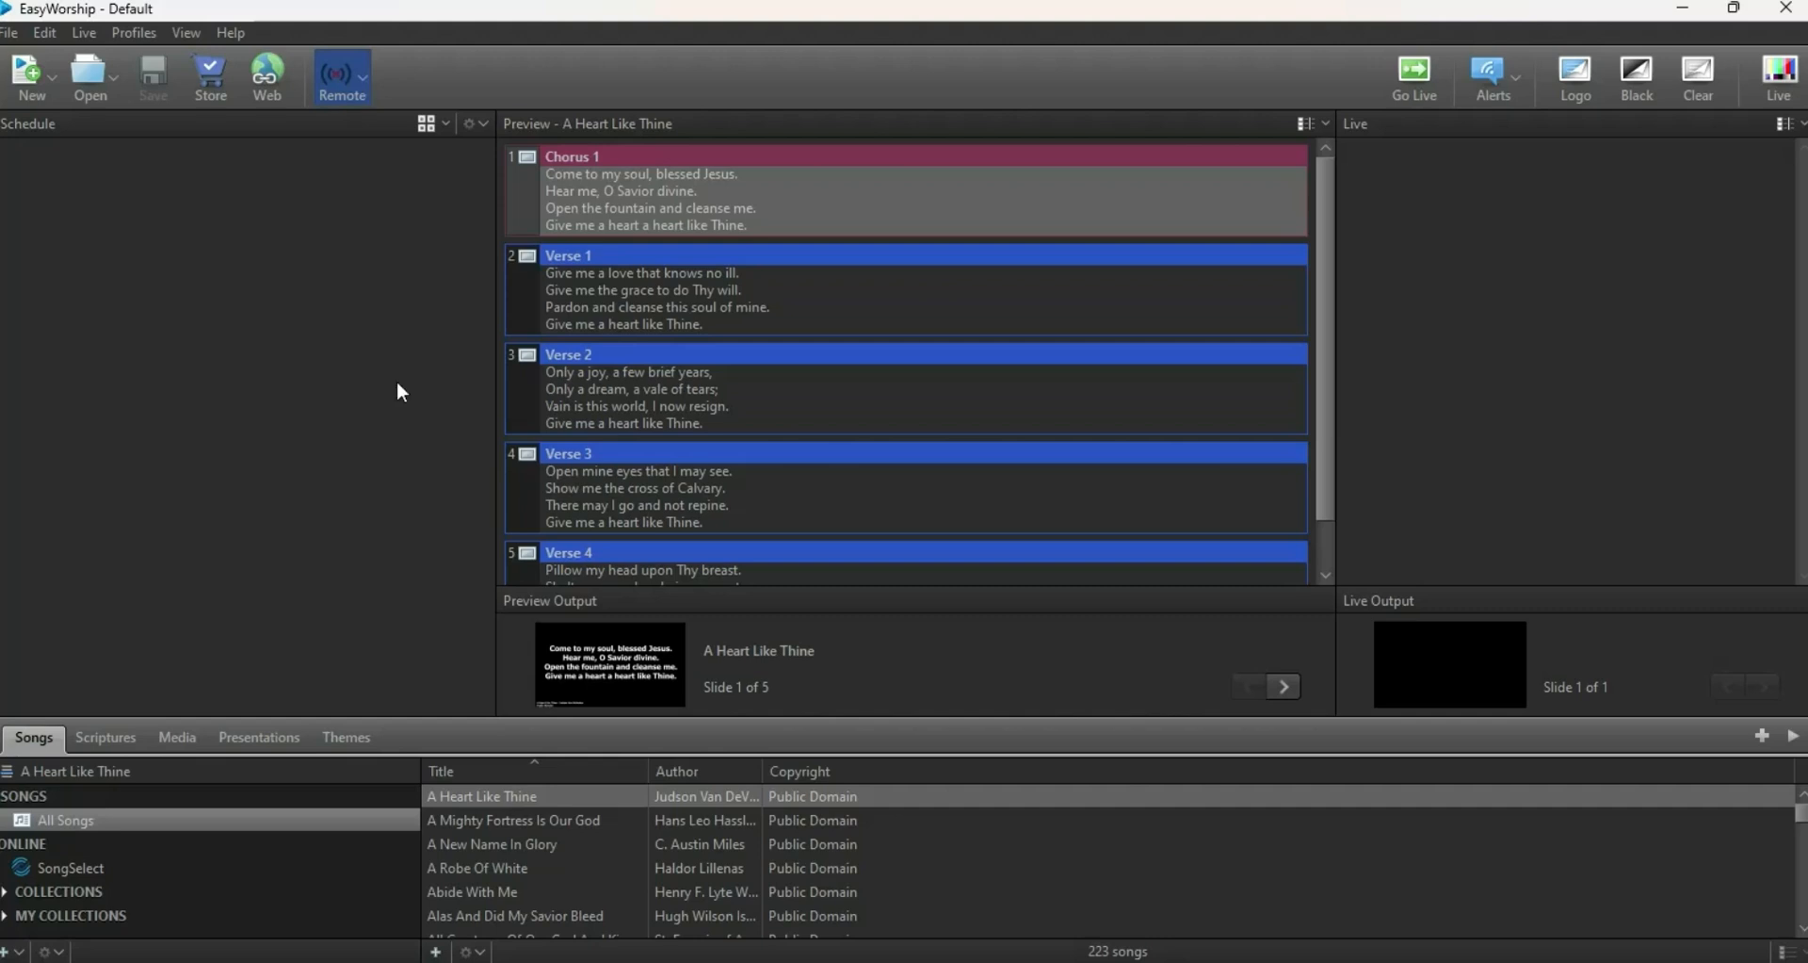
- Examine the Default profile's media by previewing the Green Radiance, Purple Cross, Red Abstract and Wheat Field videos and the Cross Sunrise image
{"action": "left_click", "coordinate": [178, 743]}
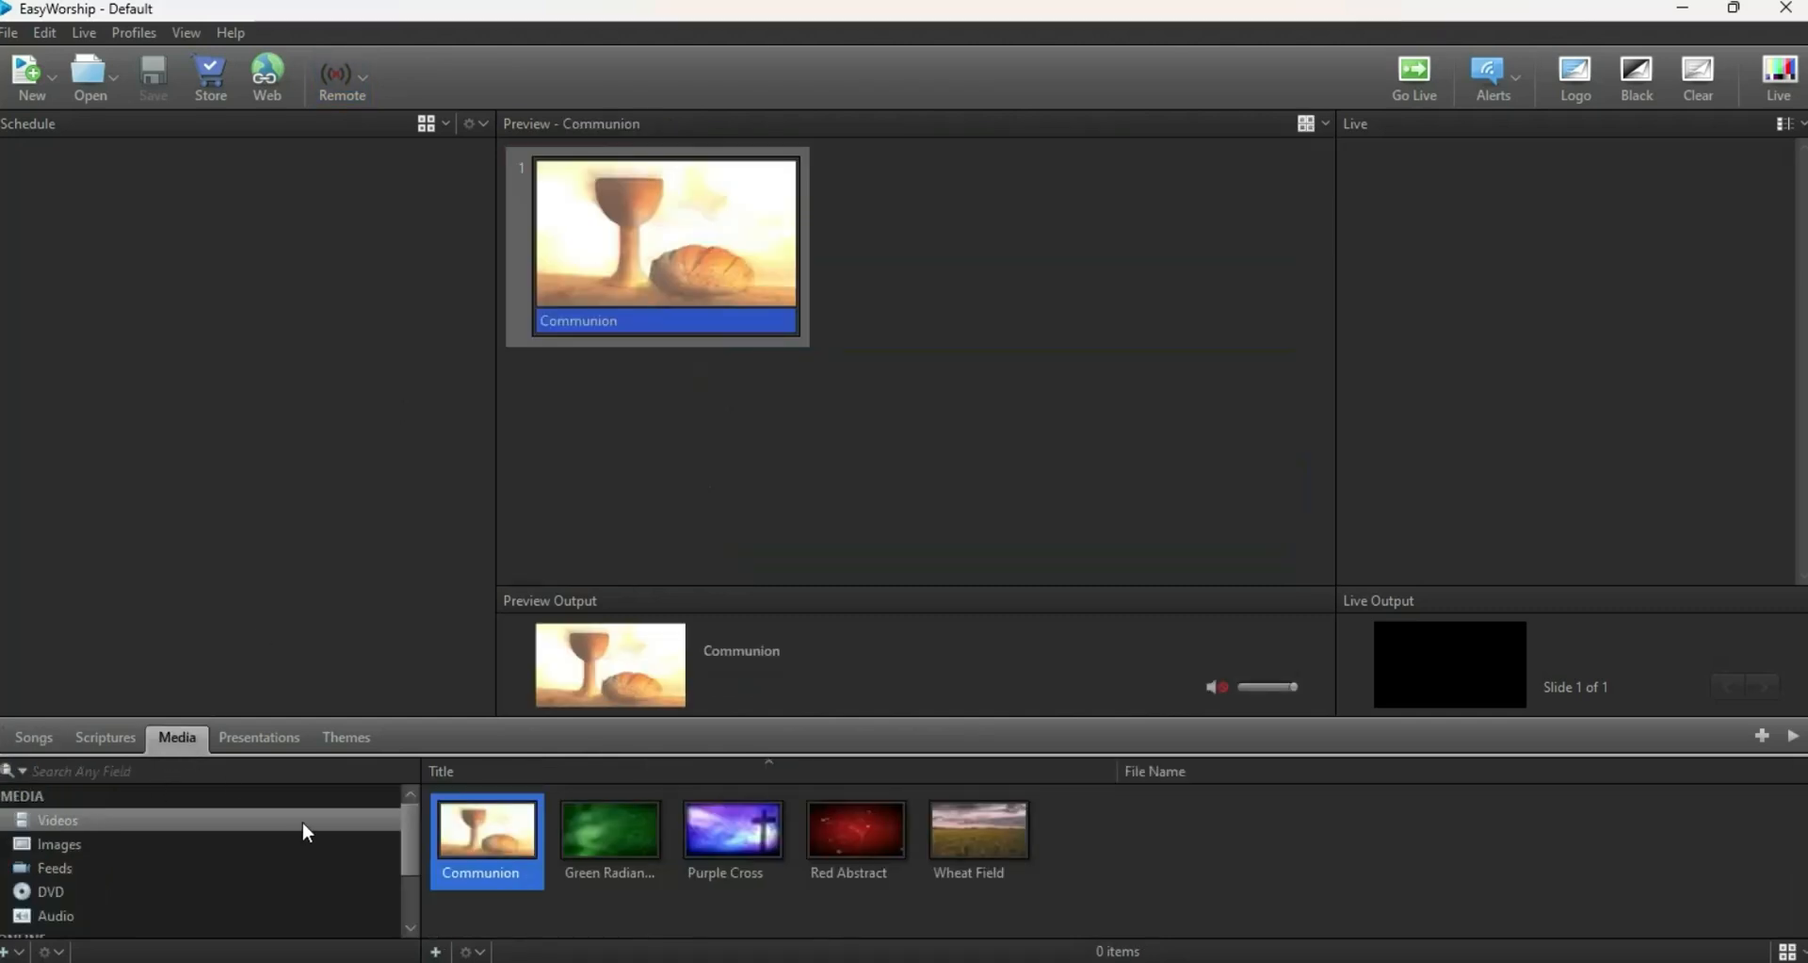
{"action": "left_click", "coordinate": [593, 835]}
{"action": "left_click", "coordinate": [730, 838]}
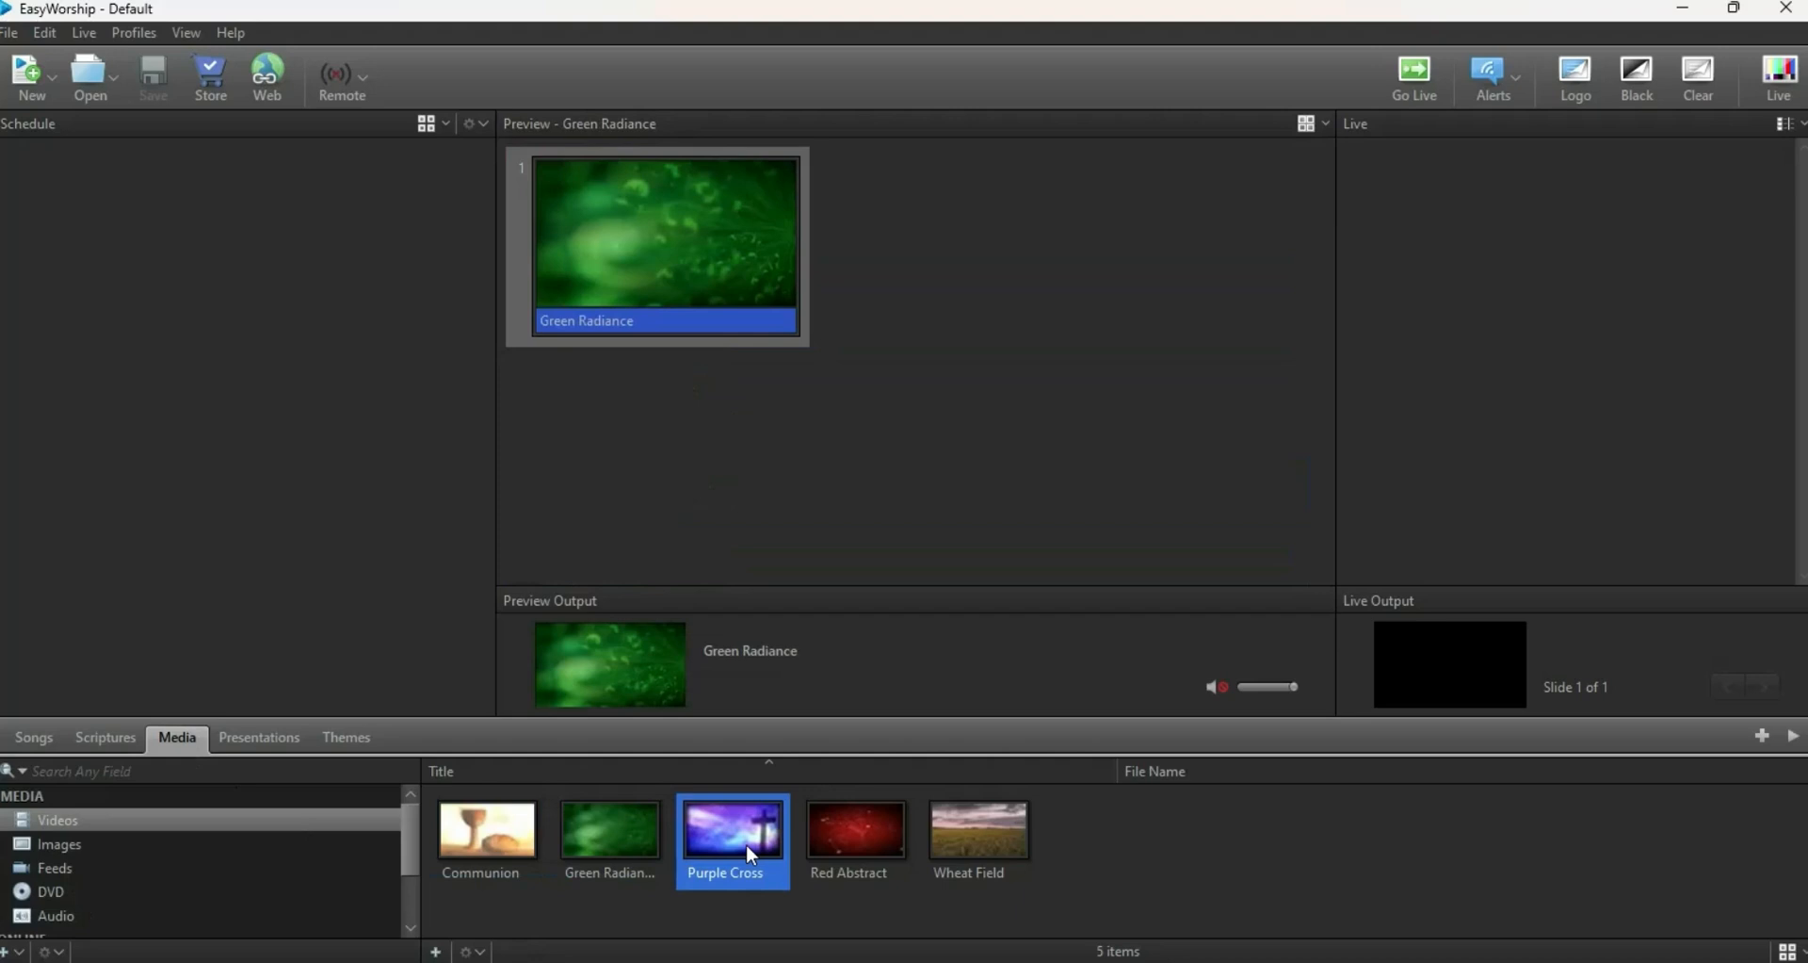
{"action": "left_click", "coordinate": [864, 848]}
{"action": "left_click", "coordinate": [998, 843]}
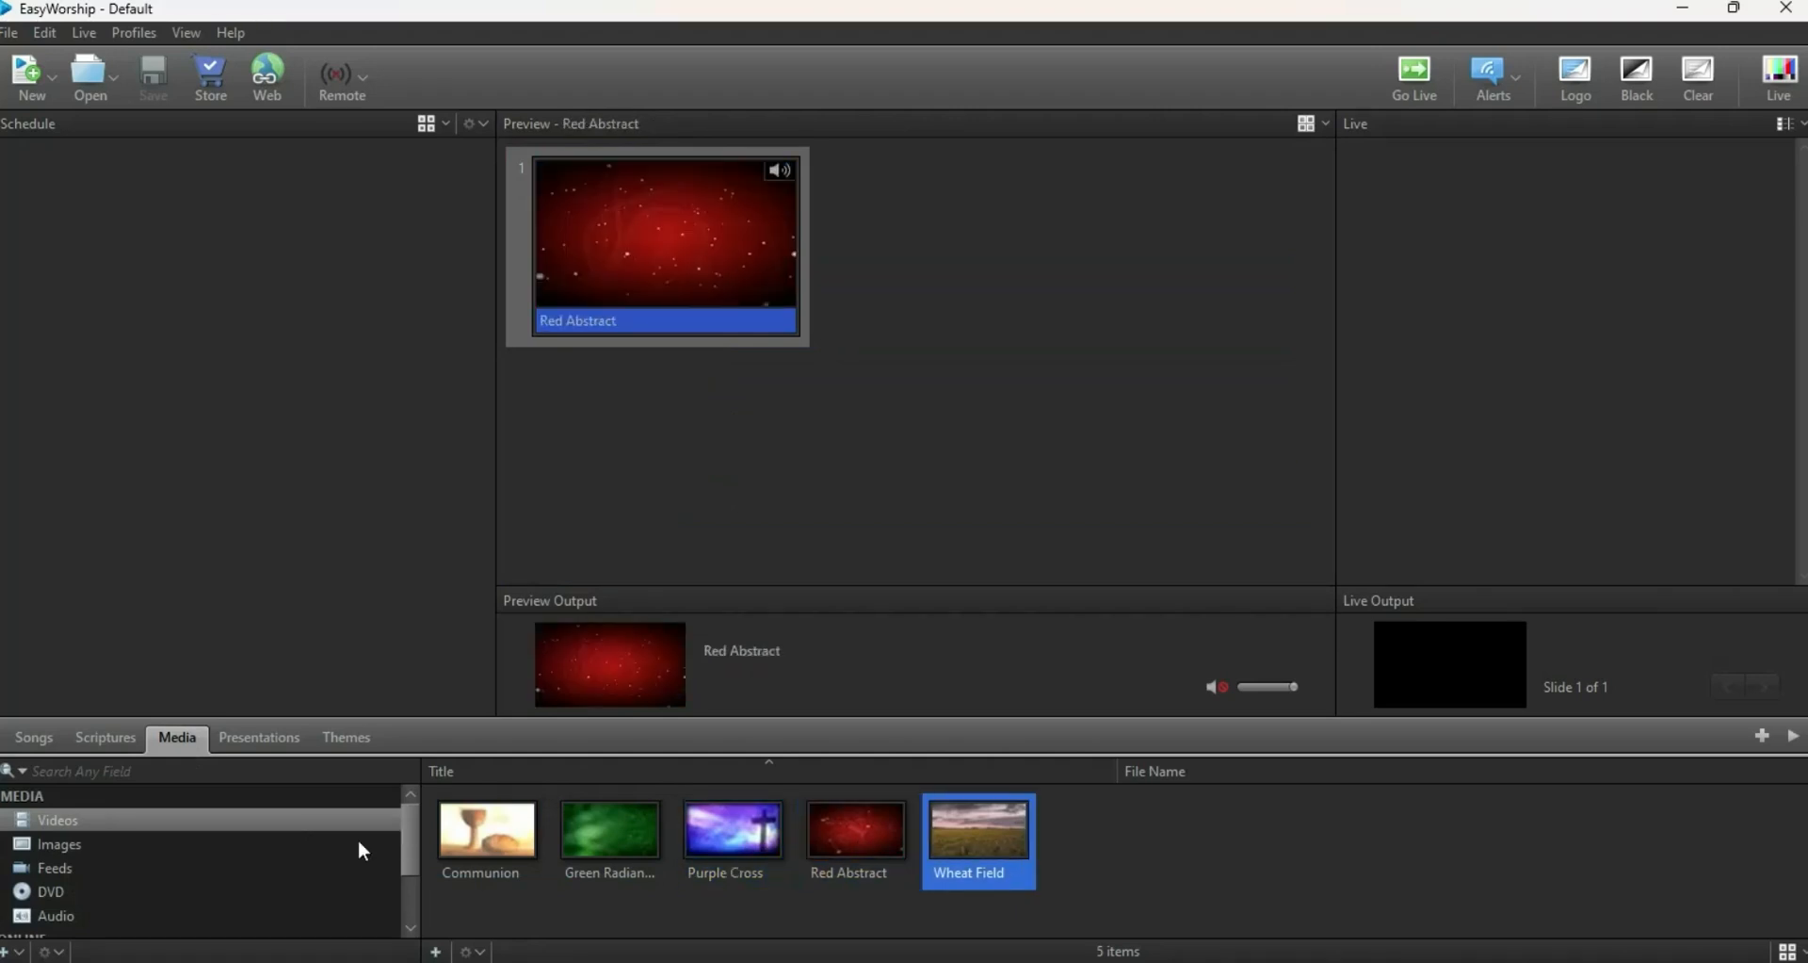
{"action": "left_click", "coordinate": [65, 828]}
{"action": "left_click", "coordinate": [68, 839]}
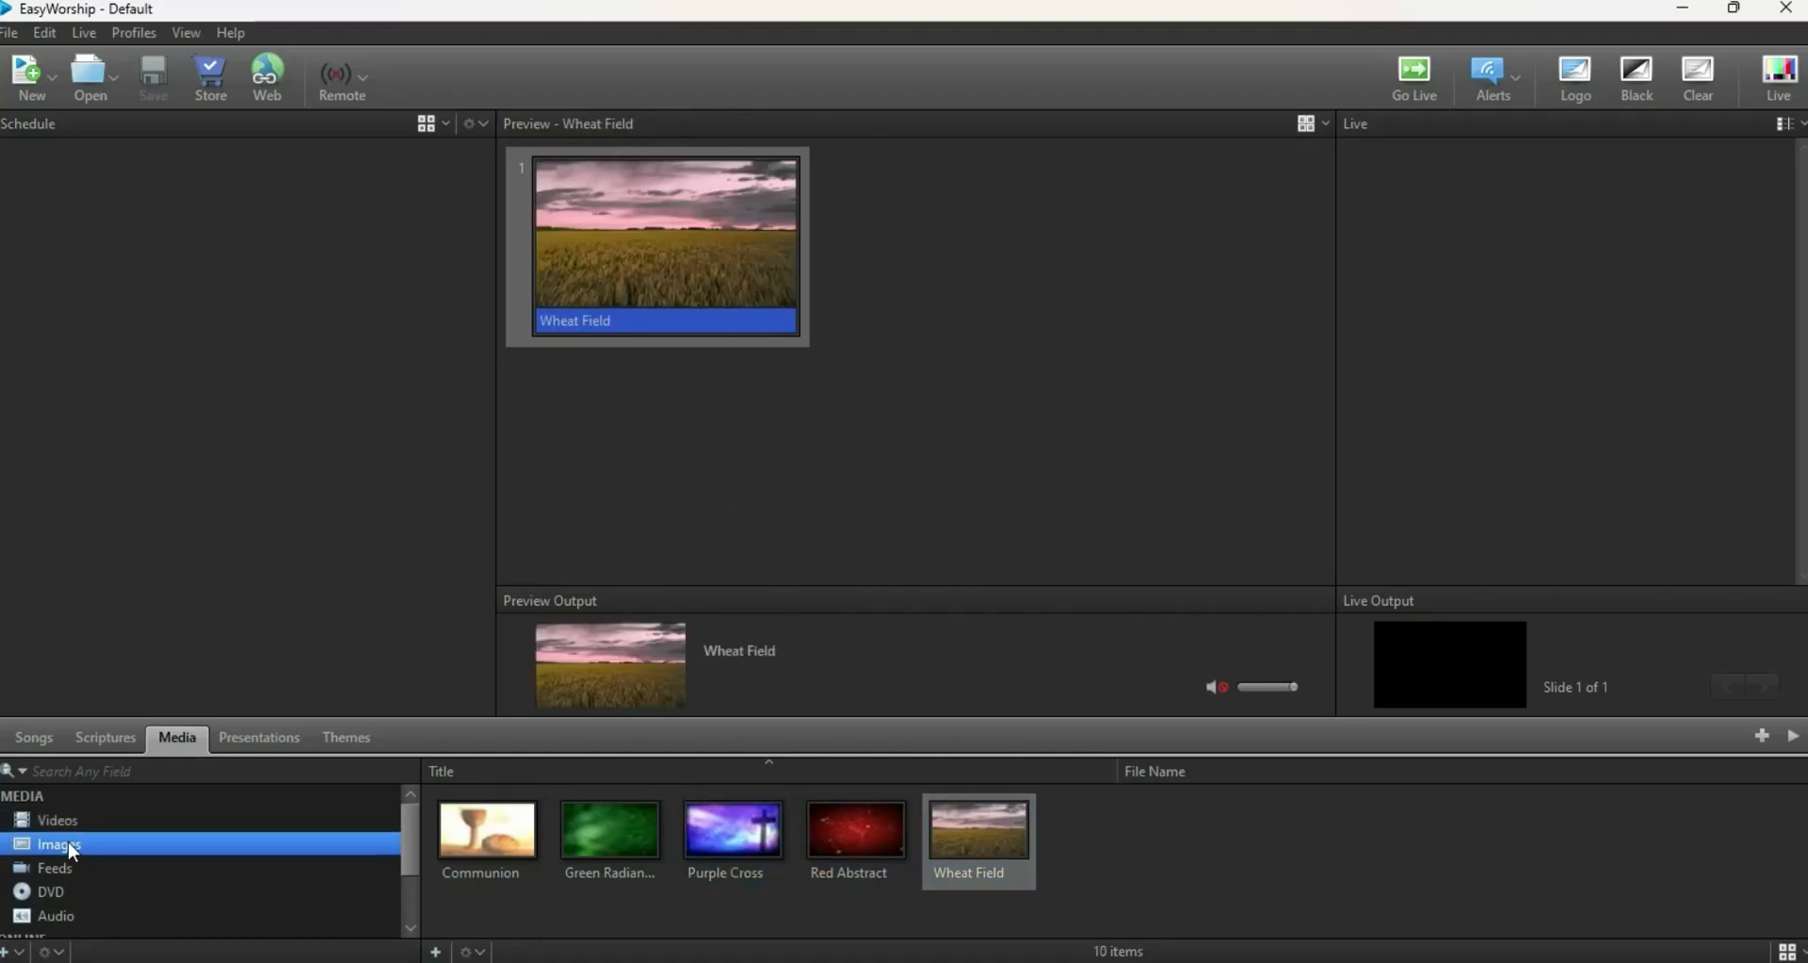
{"action": "left_click", "coordinate": [701, 839]}
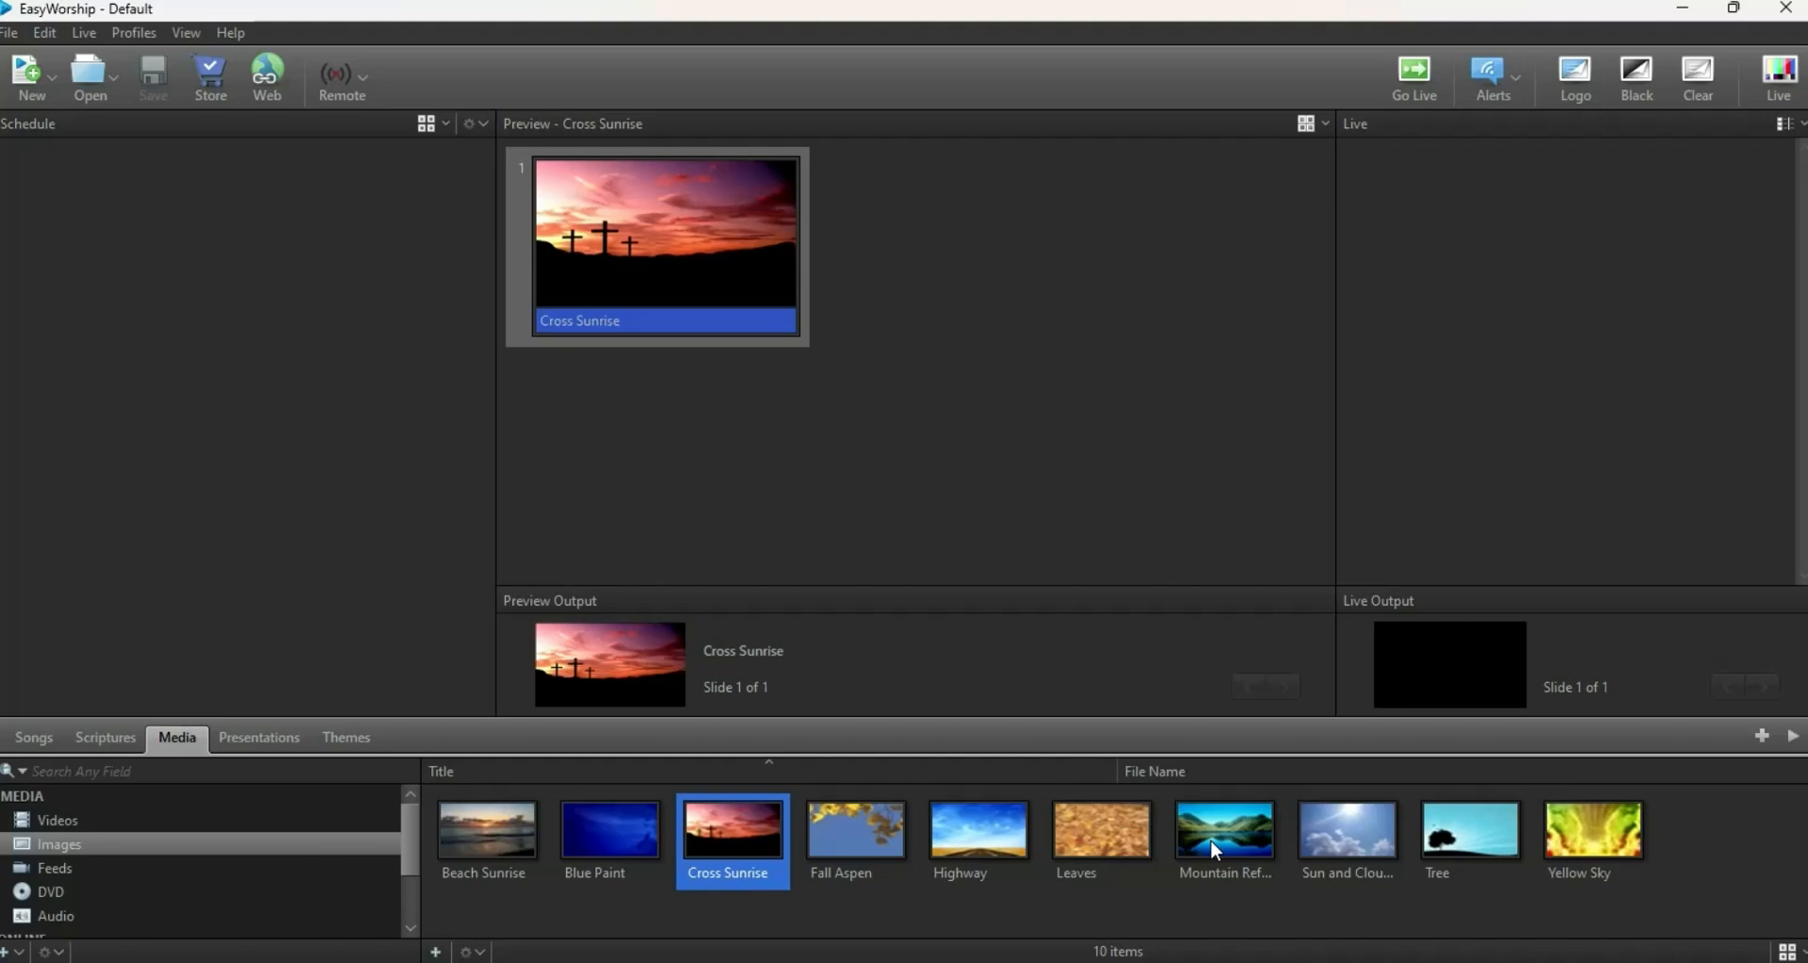
- Open the Profile Editor and inspect the Default profile's instance location
{"action": "left_click", "coordinate": [134, 36]}
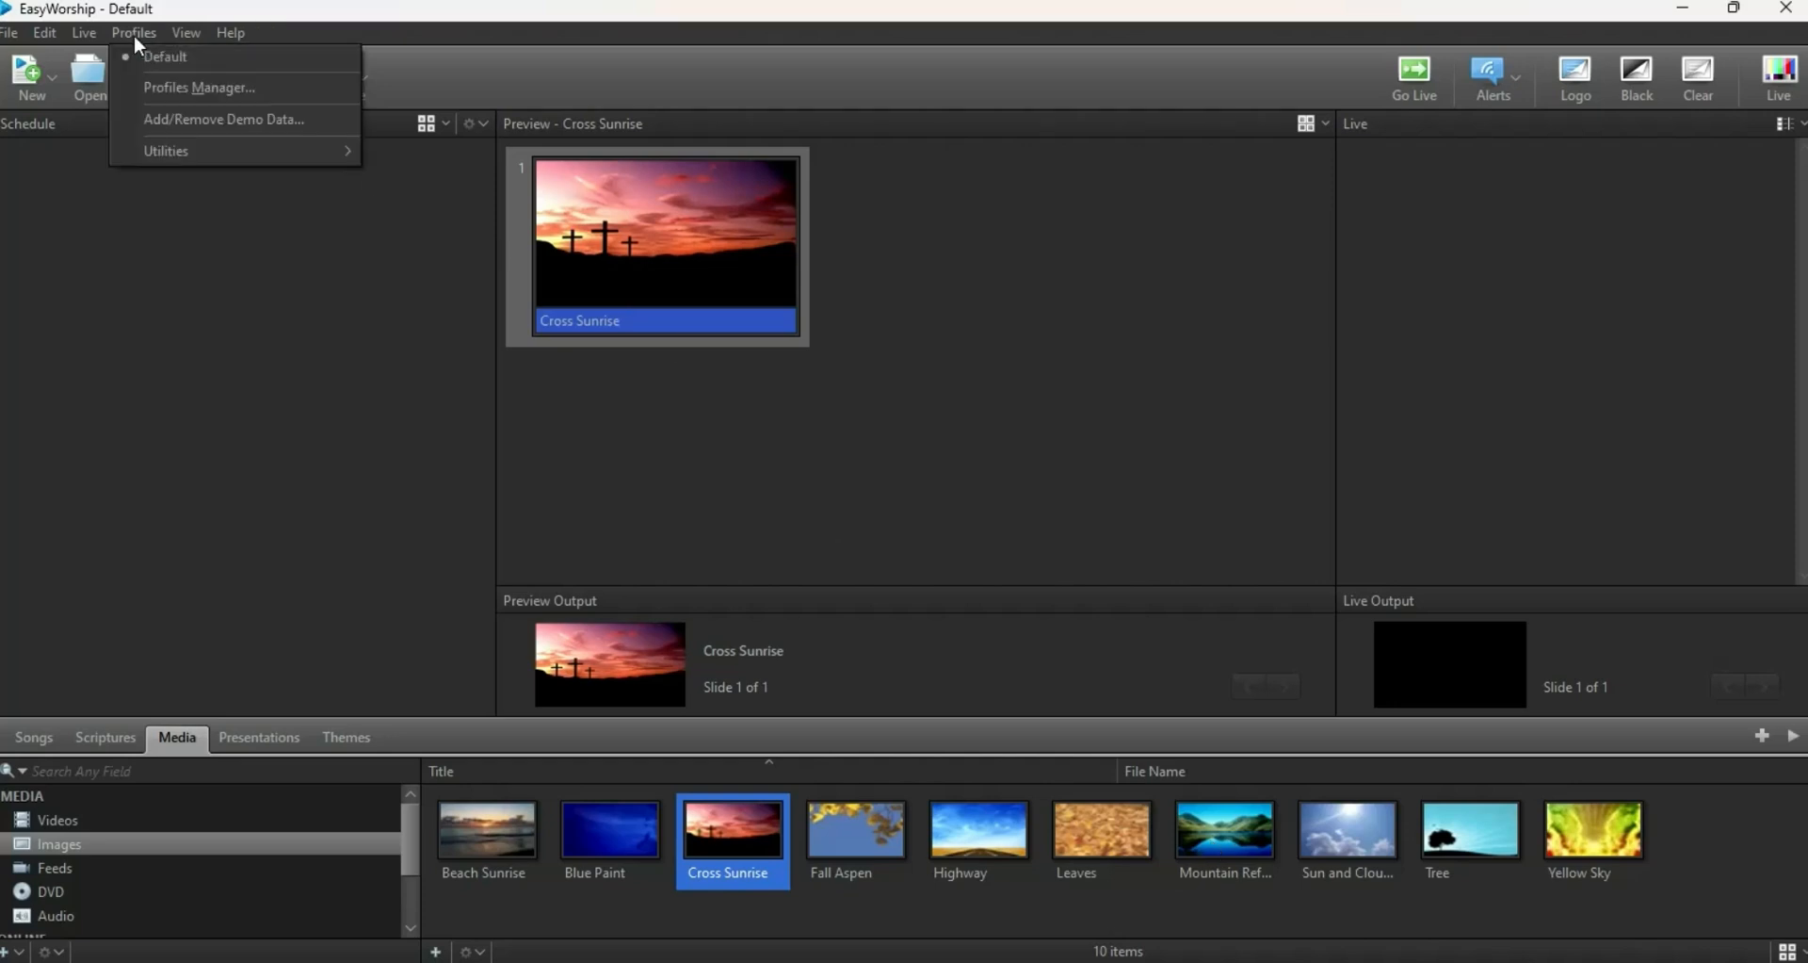
{"action": "left_click", "coordinate": [178, 92]}
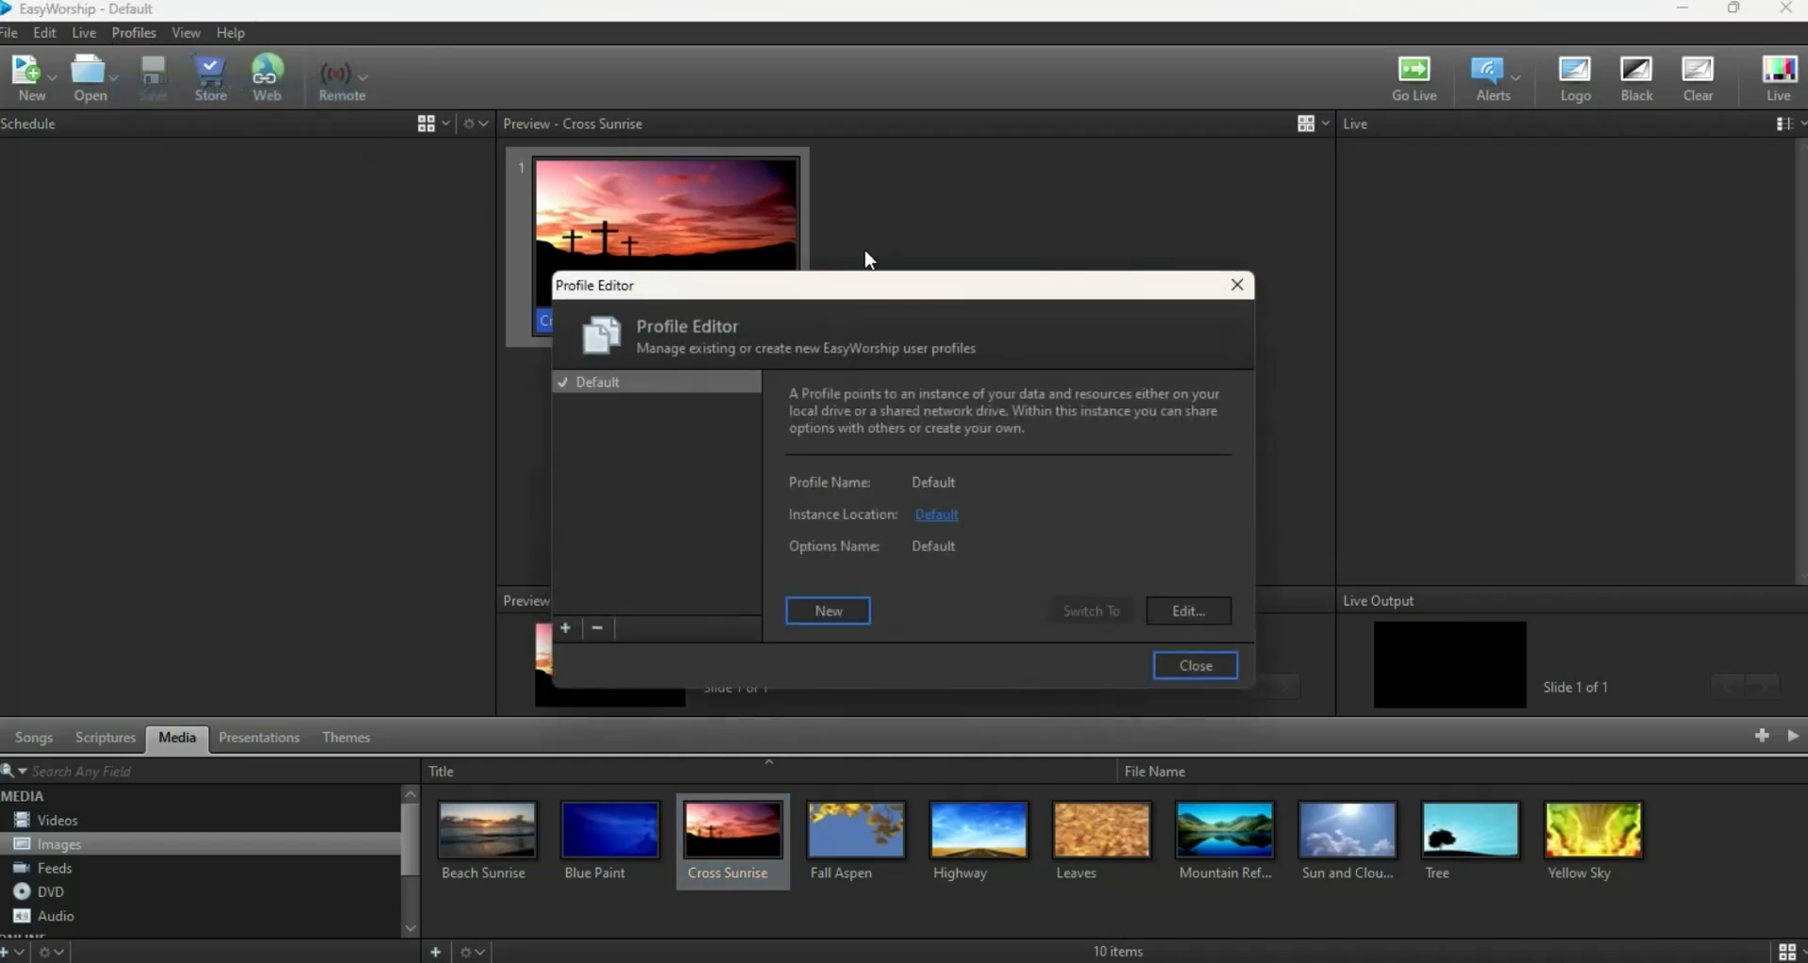
{"action": "left_click_drag", "start_coordinate": [847, 289], "coordinate": [930, 170]}
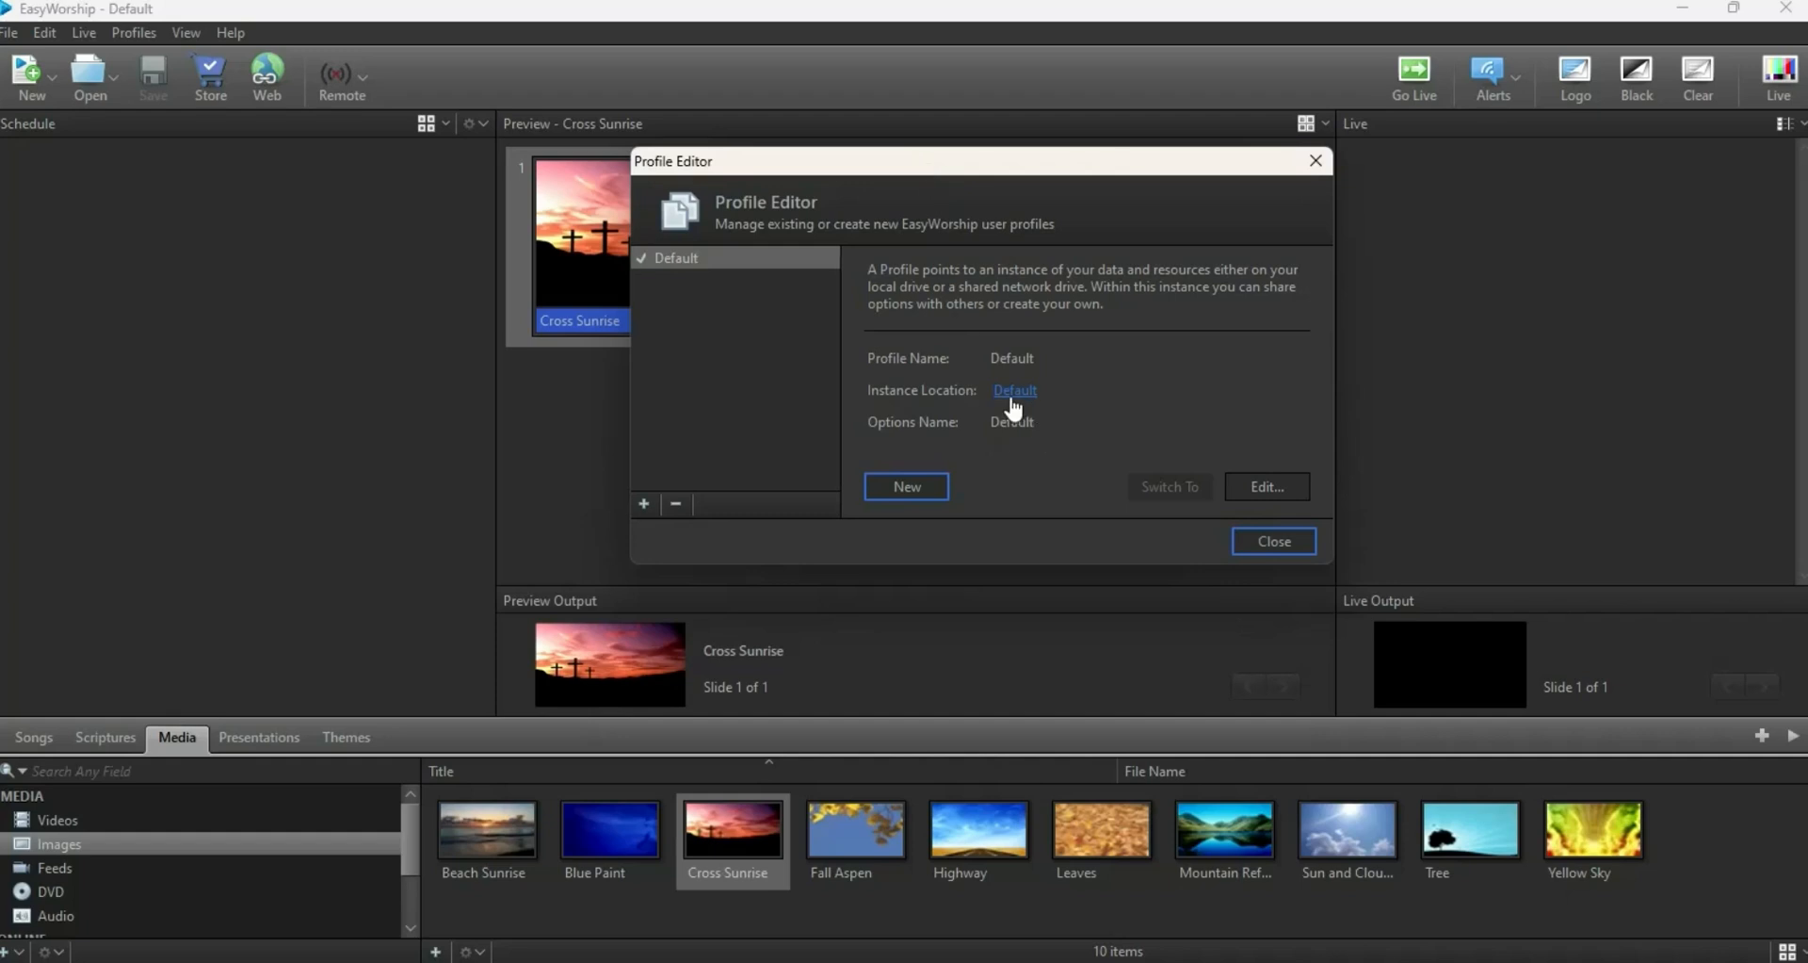
{"action": "mouse_move", "coordinate": [1015, 410]}
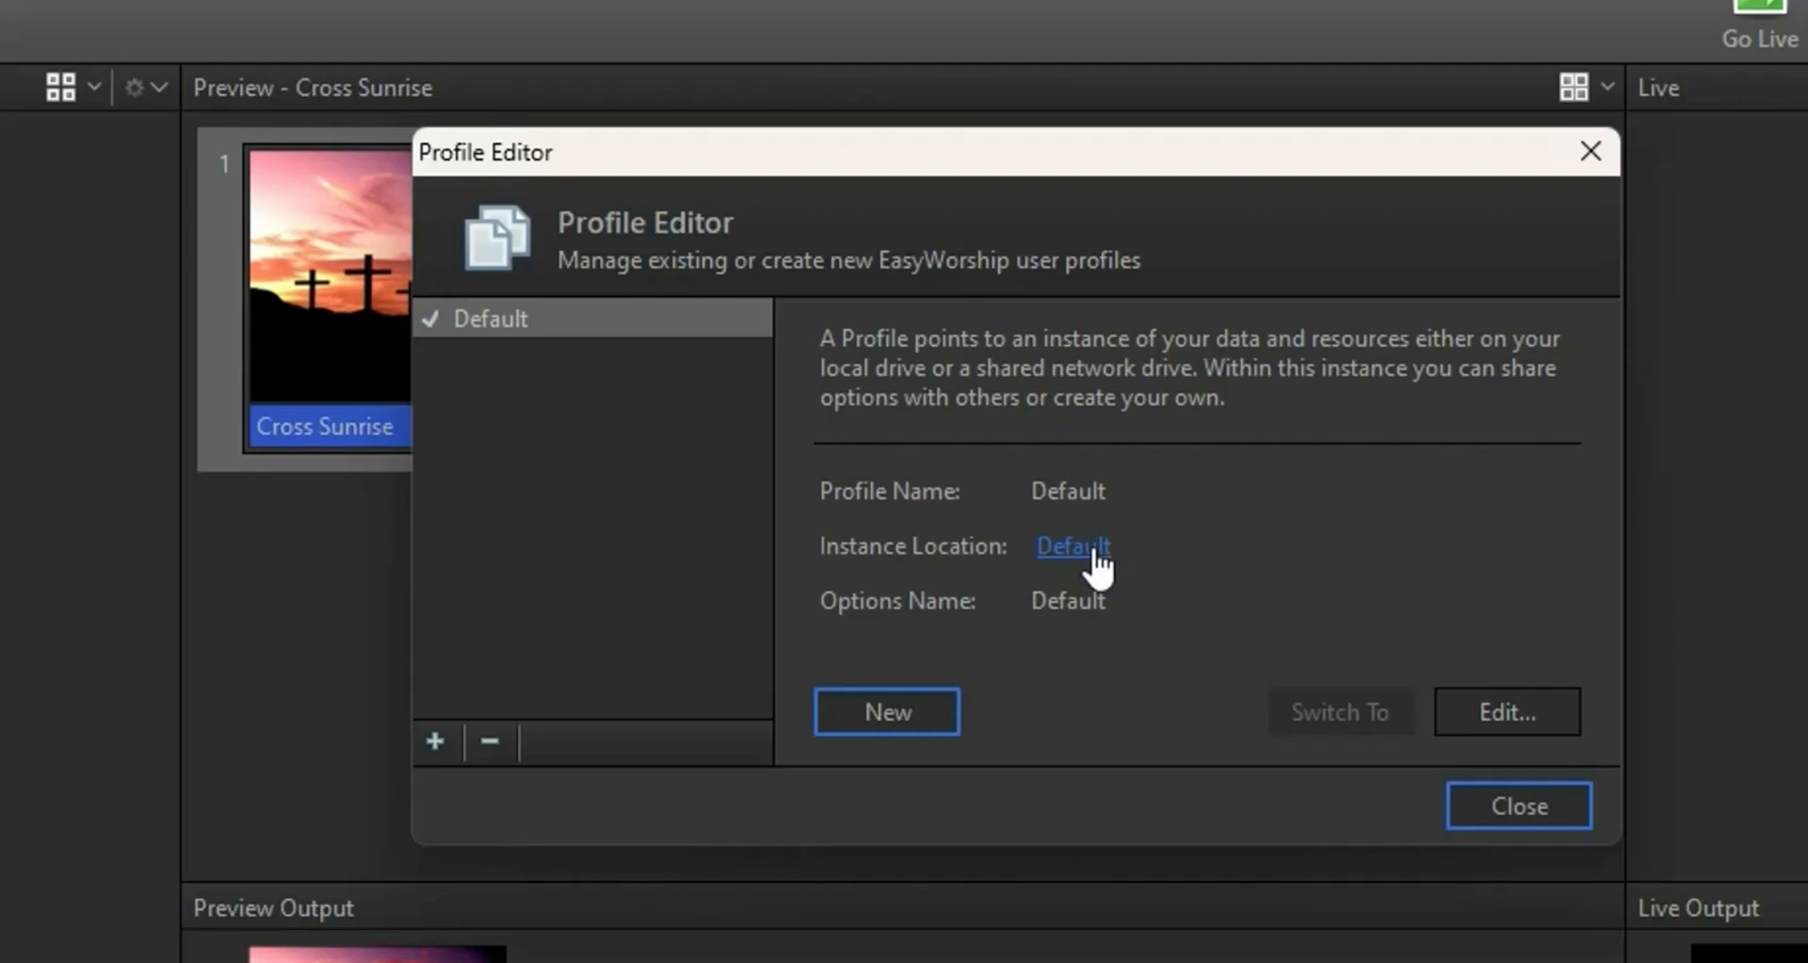
{"action": "left_click", "coordinate": [1095, 561]}
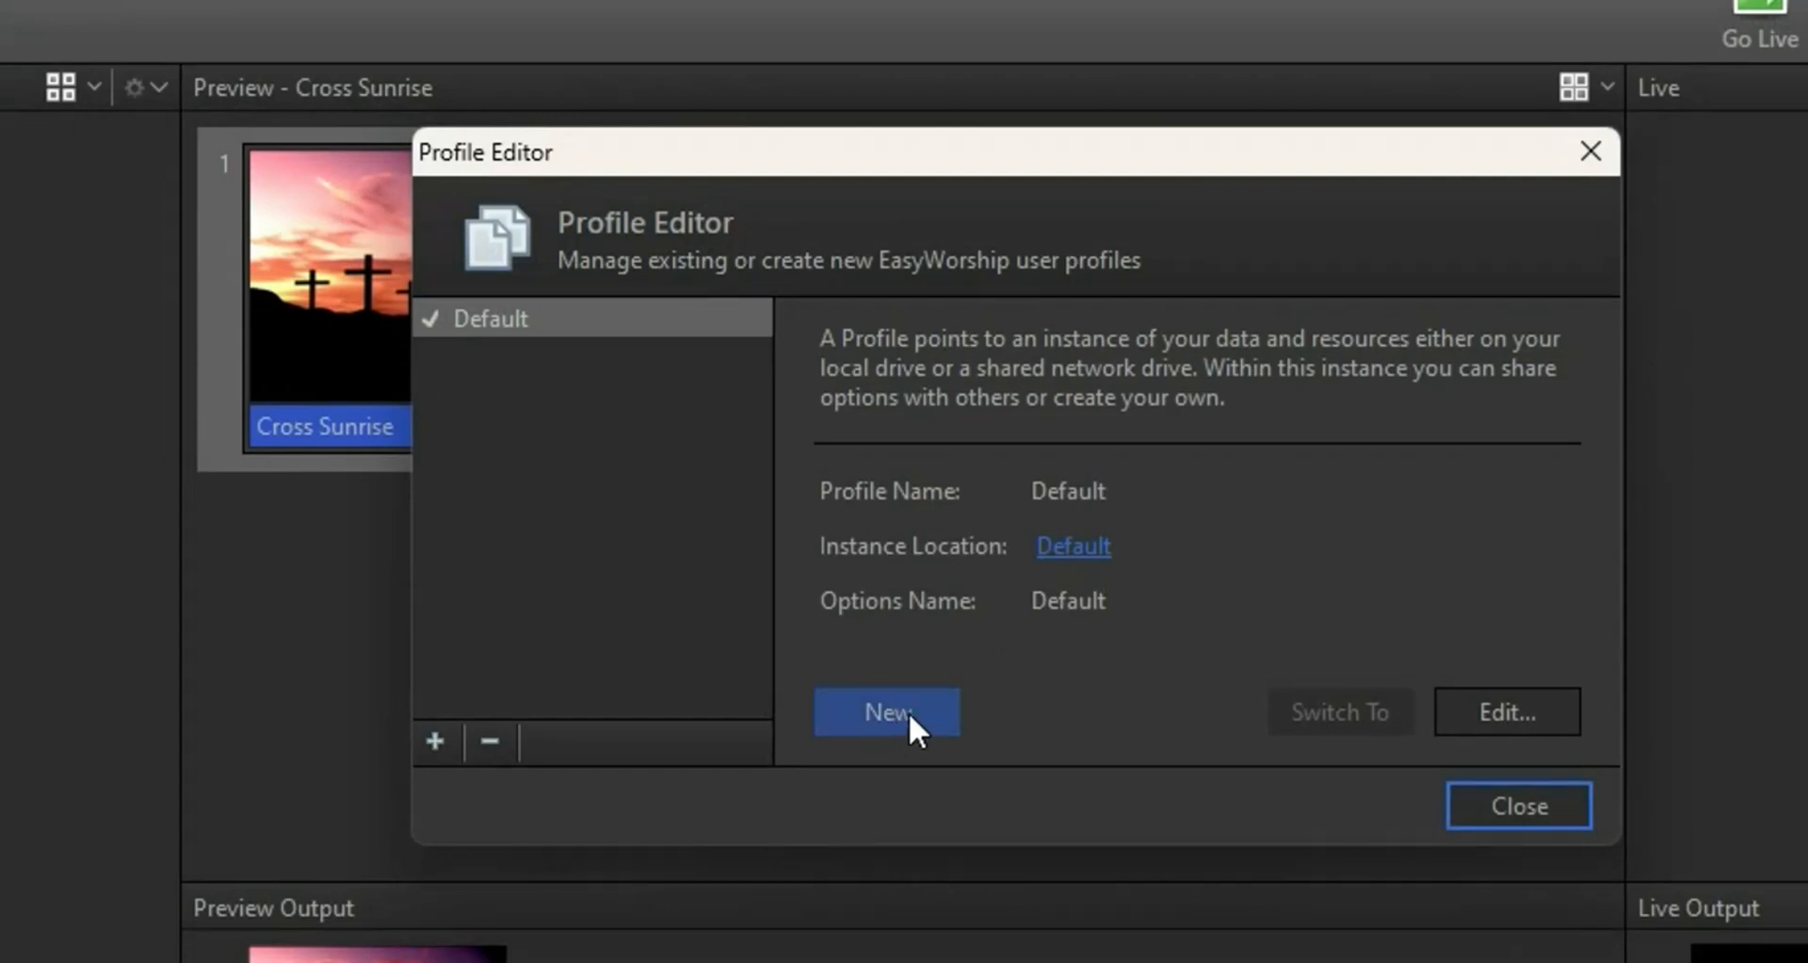
- Create a new profile named newdb, set to be used when finished
{"action": "left_click", "coordinate": [884, 710]}
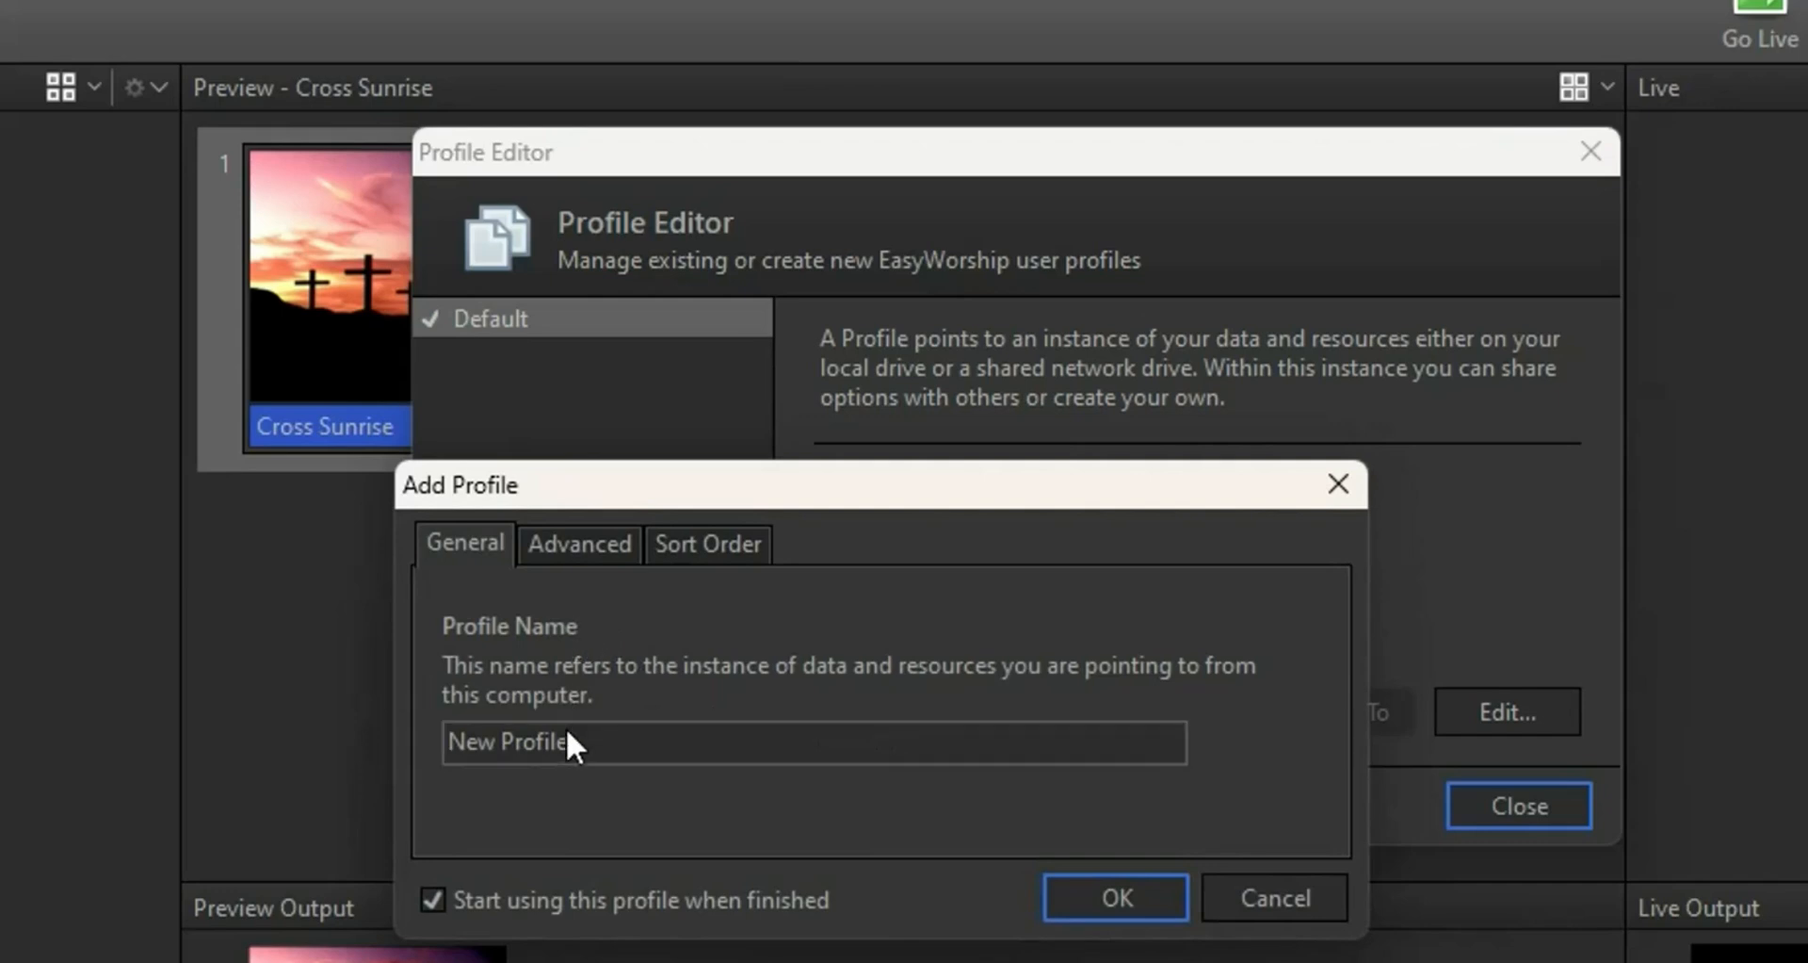
{"action": "left_click_drag", "start_coordinate": [597, 739], "coordinate": [432, 757]}
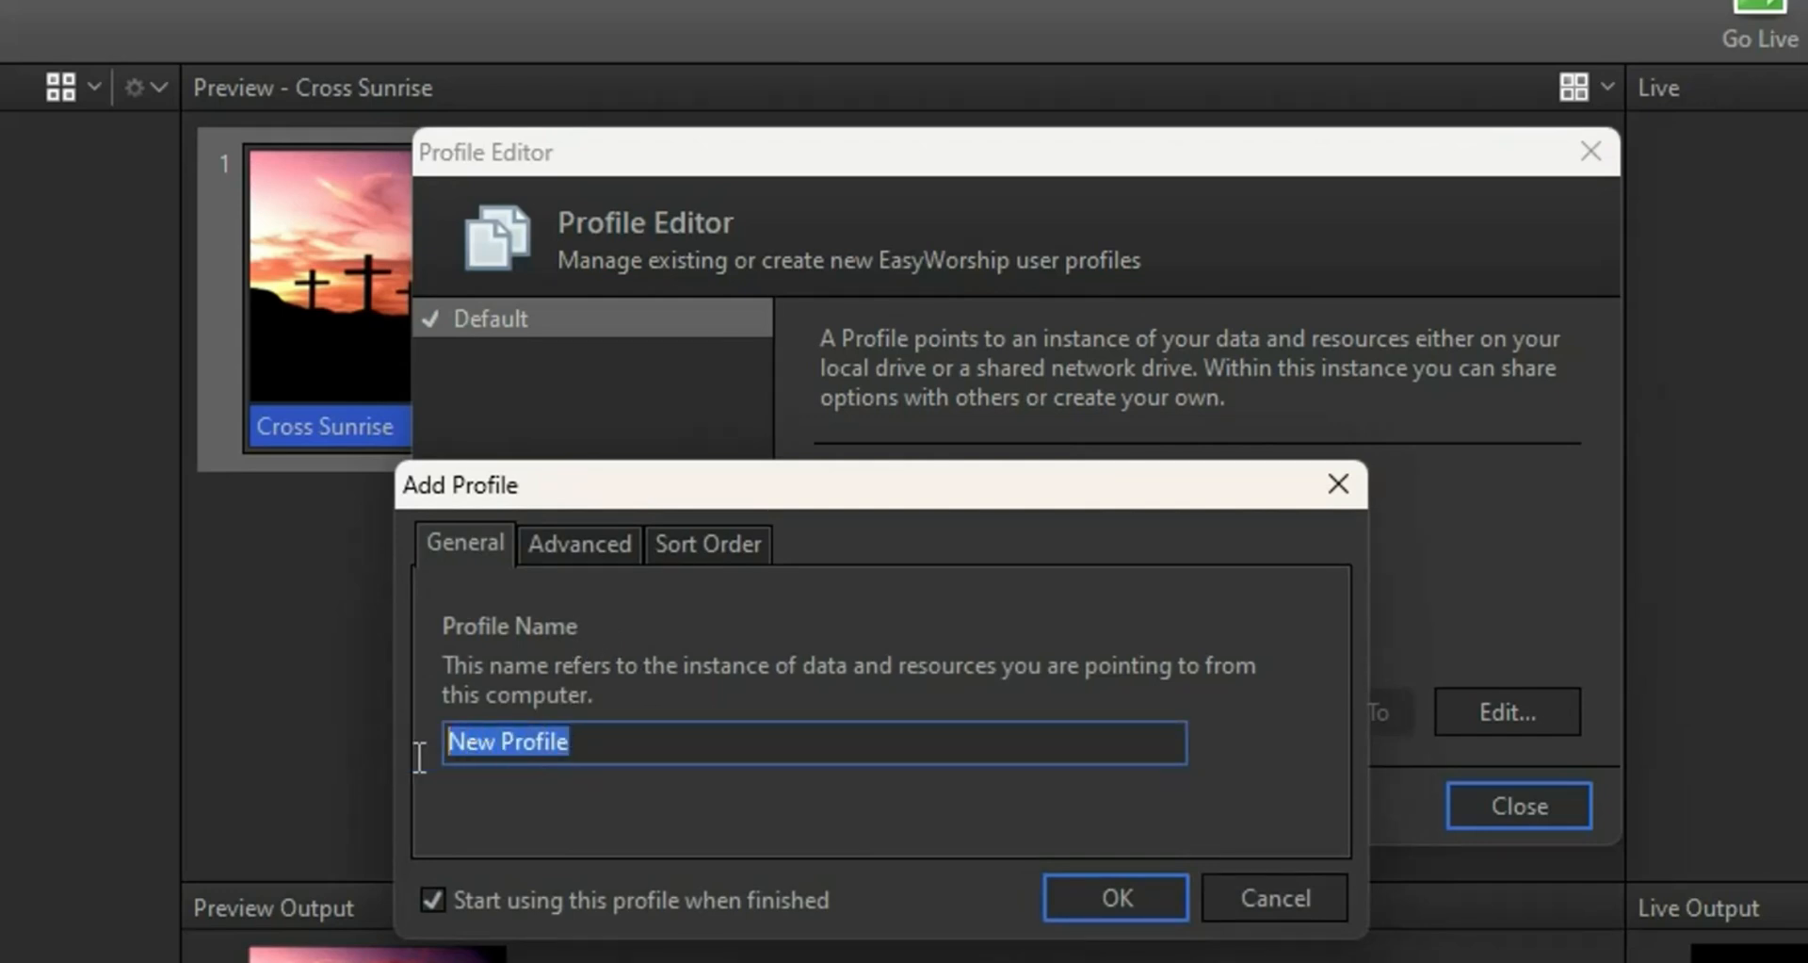
{"action": "type", "text": "newdb"}
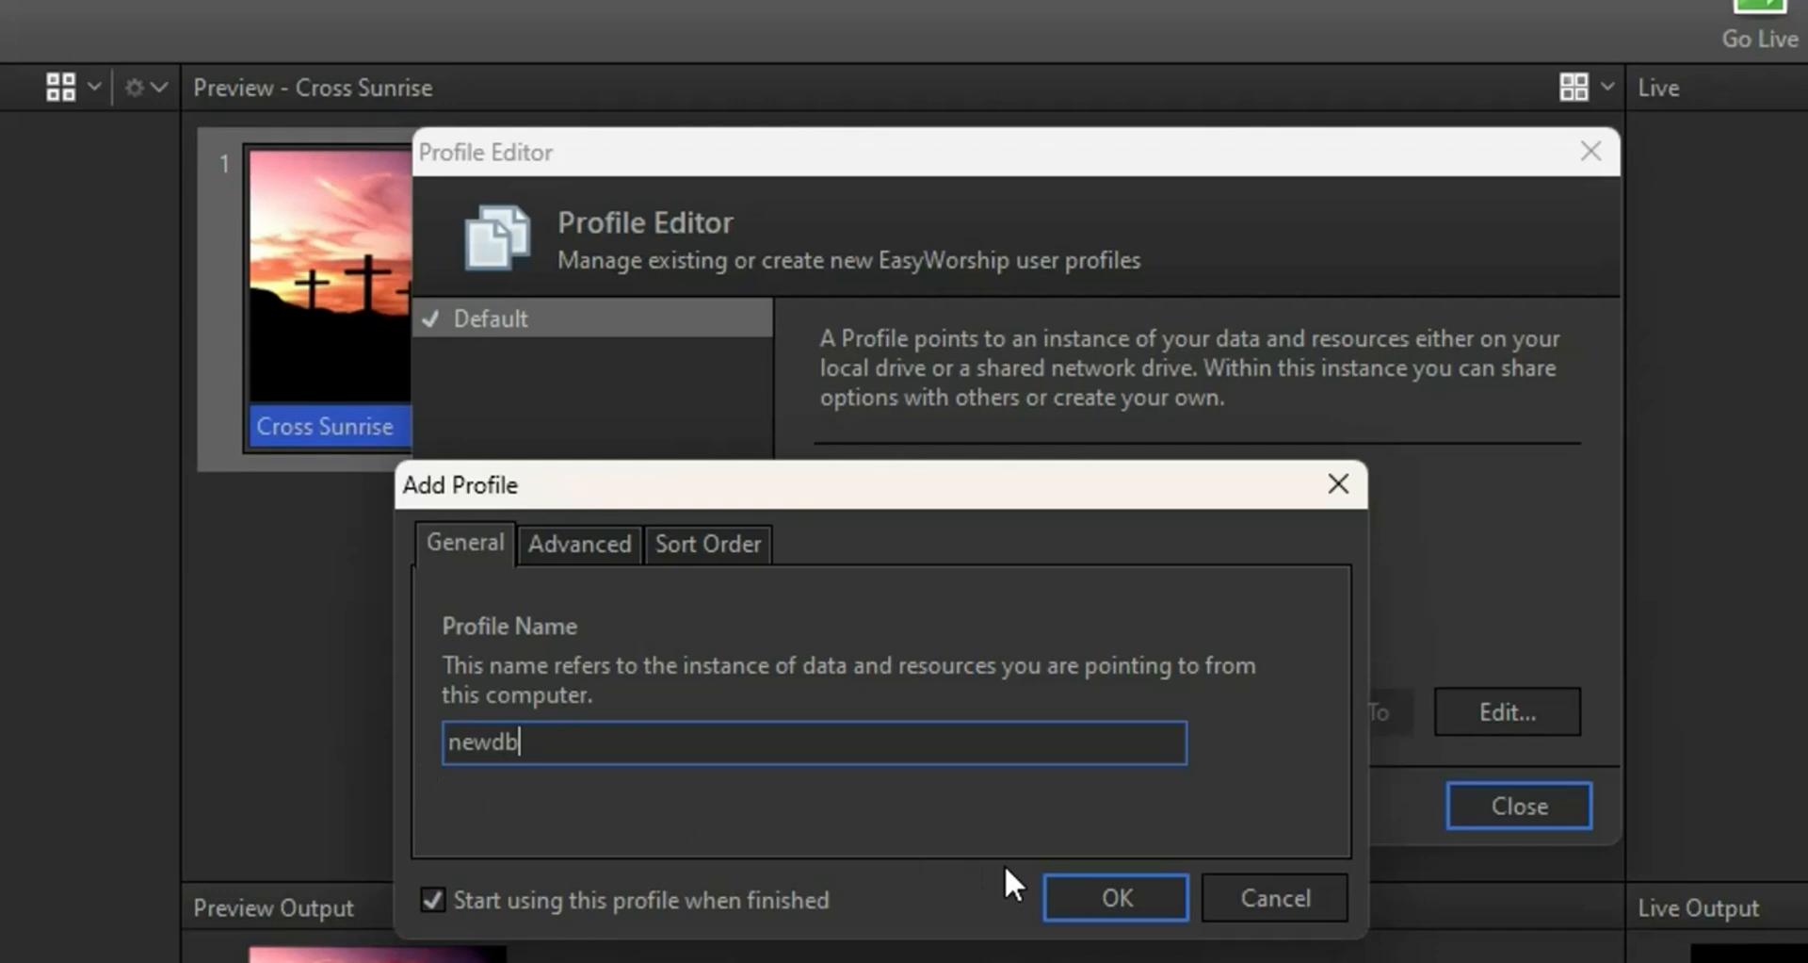
{"action": "left_click", "coordinate": [1095, 887]}
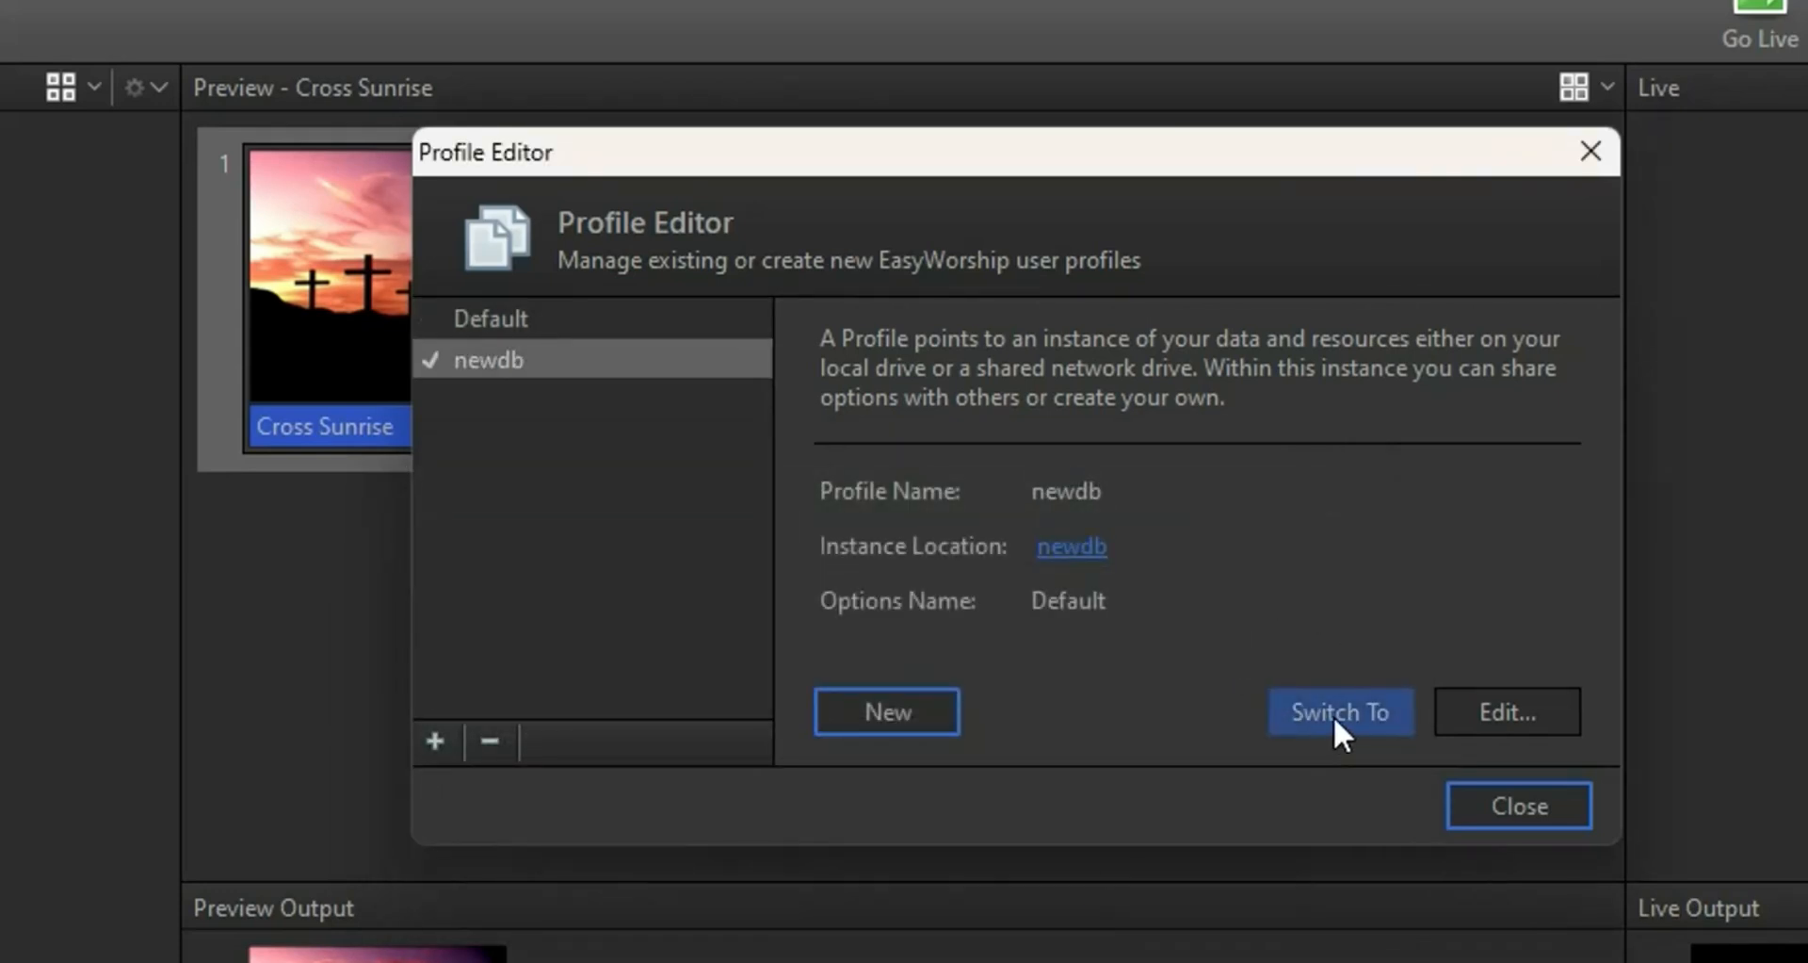
- Switch to the newdb profile and install the default demo data for it
{"action": "left_click", "coordinate": [1351, 714]}
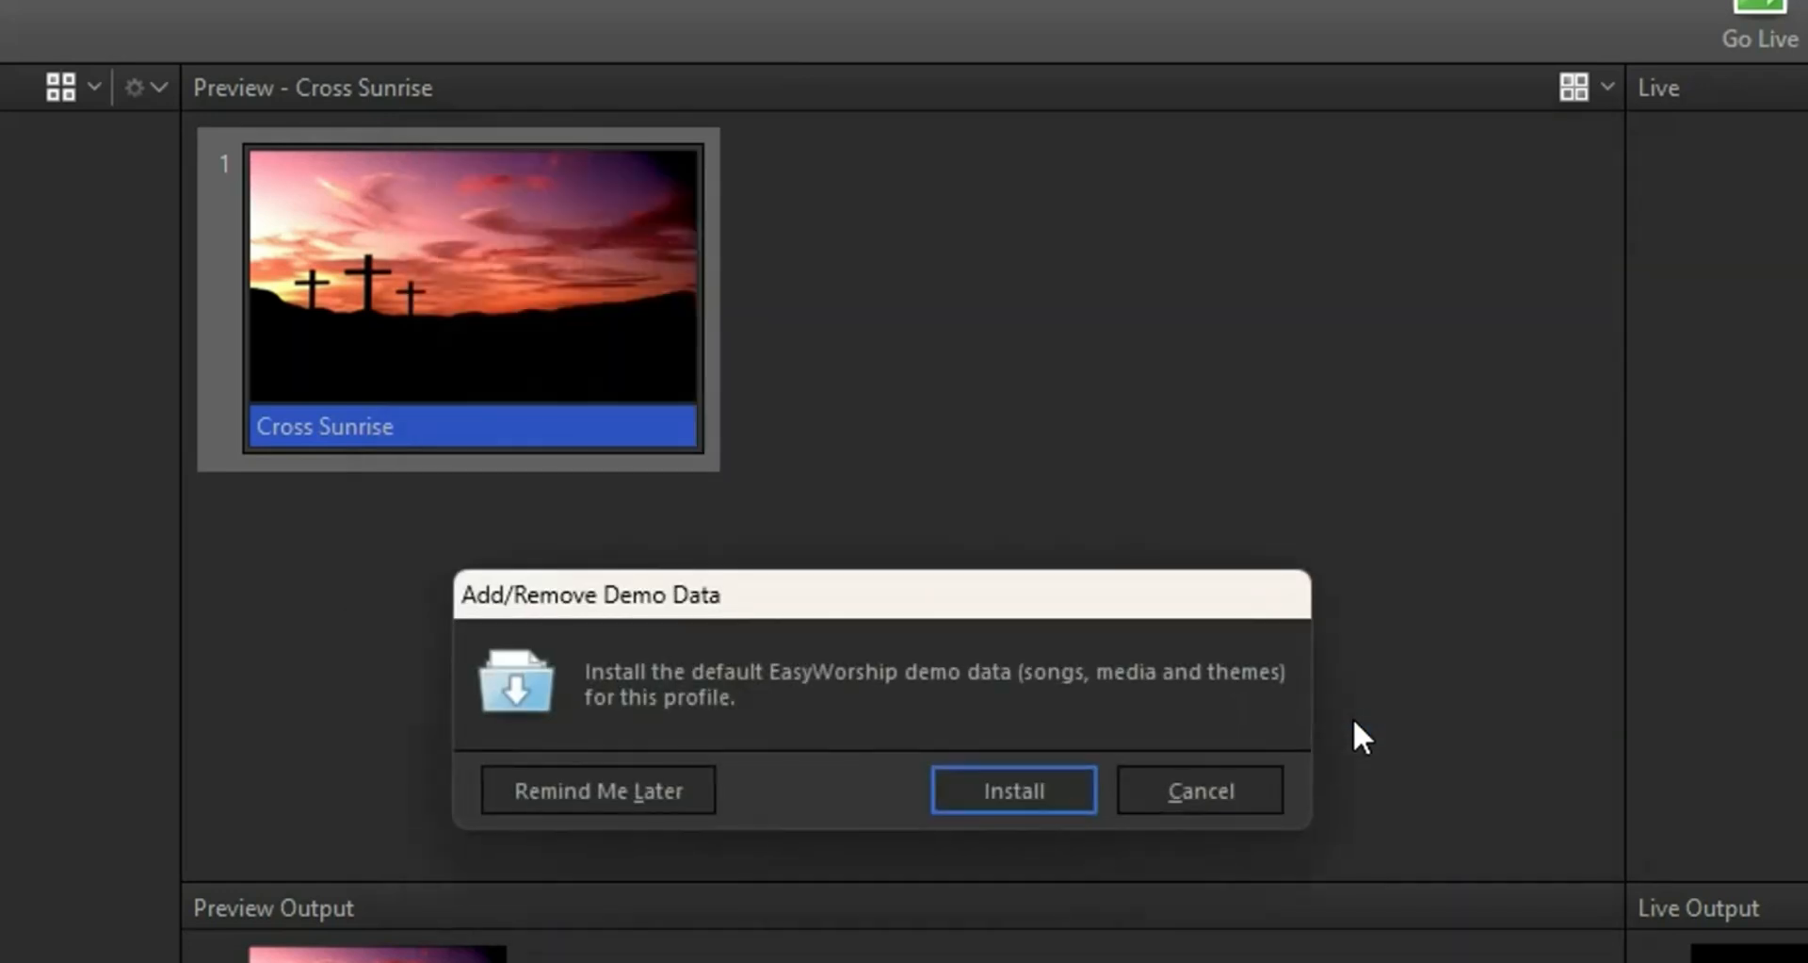
{"action": "left_click", "coordinate": [1036, 772]}
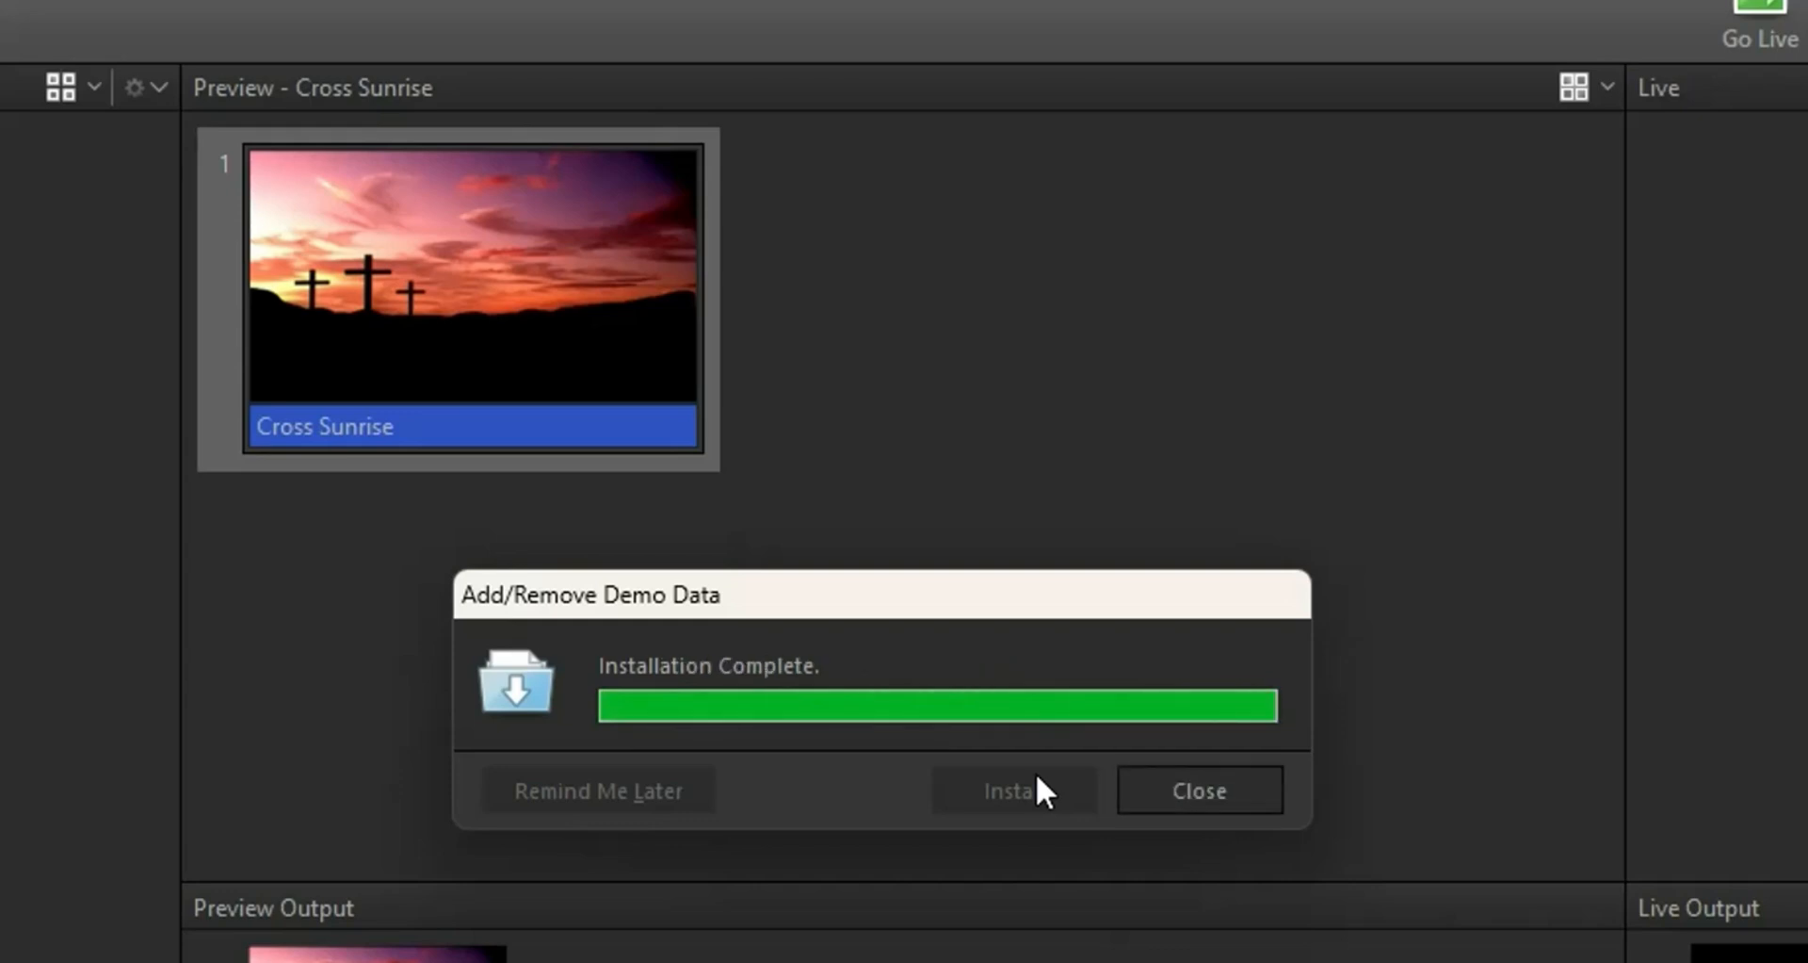
{"action": "left_click", "coordinate": [1166, 791]}
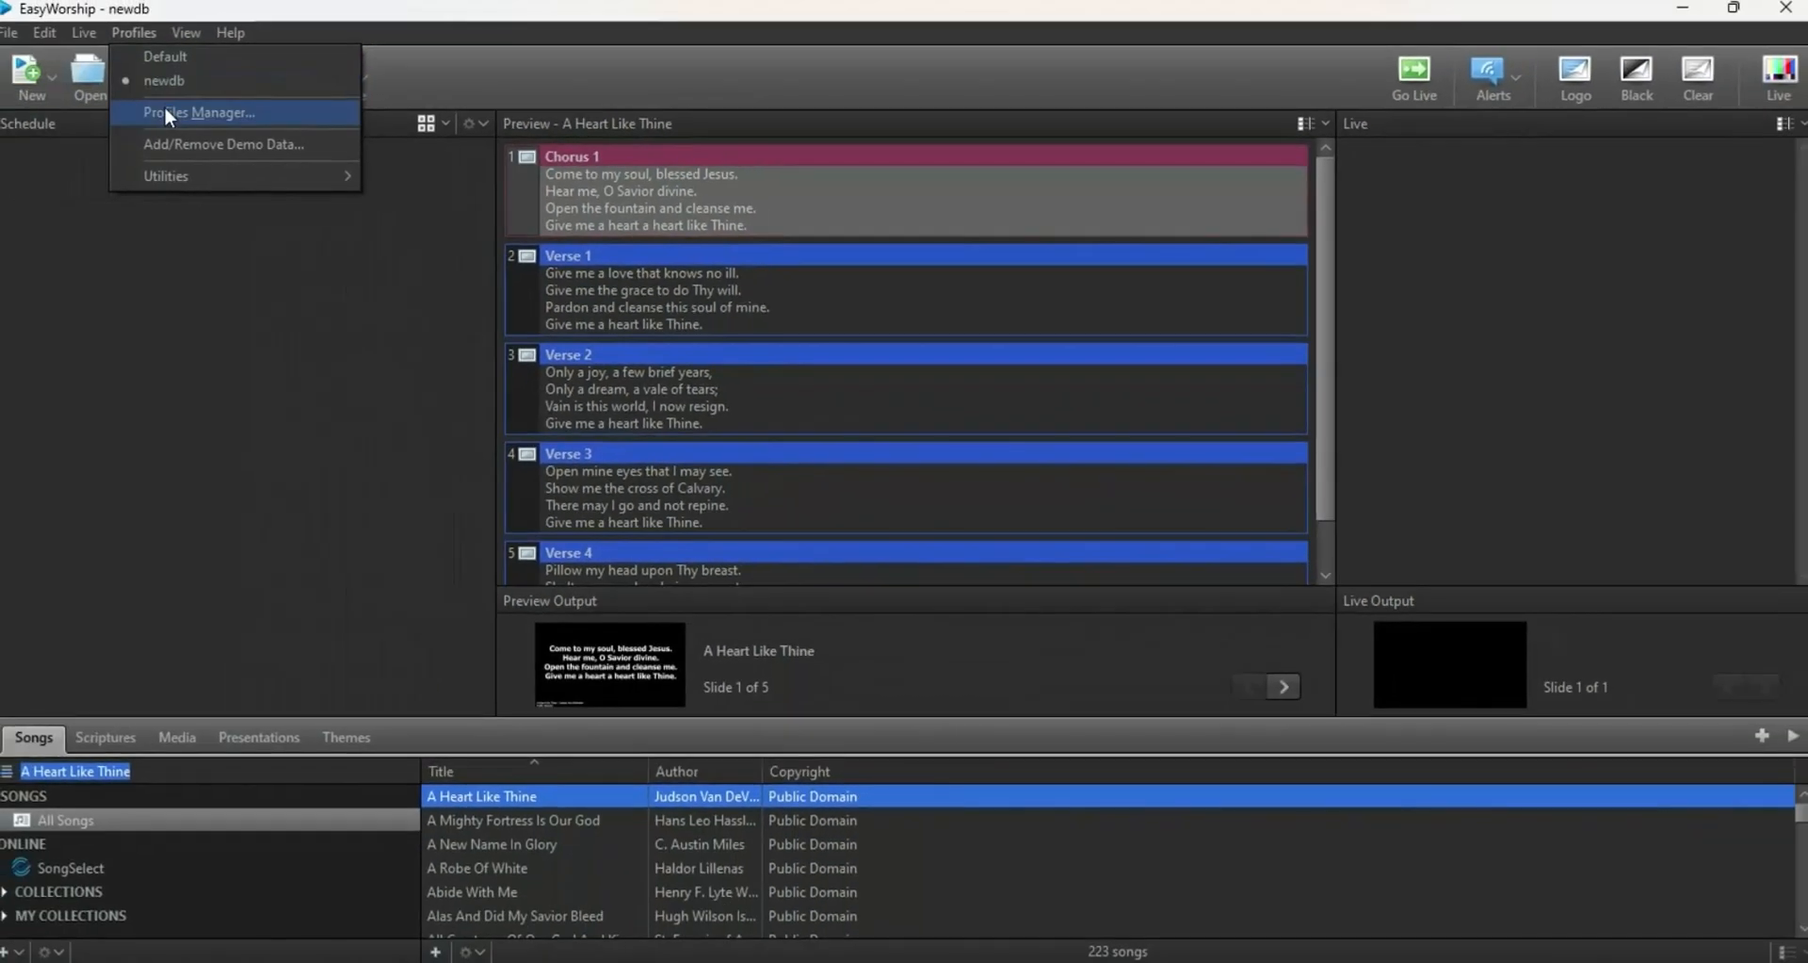
- Open the newdb profile's instance folder from the Profile Editor and select its Resources and v6.1 folders
{"action": "left_click", "coordinate": [166, 110]}
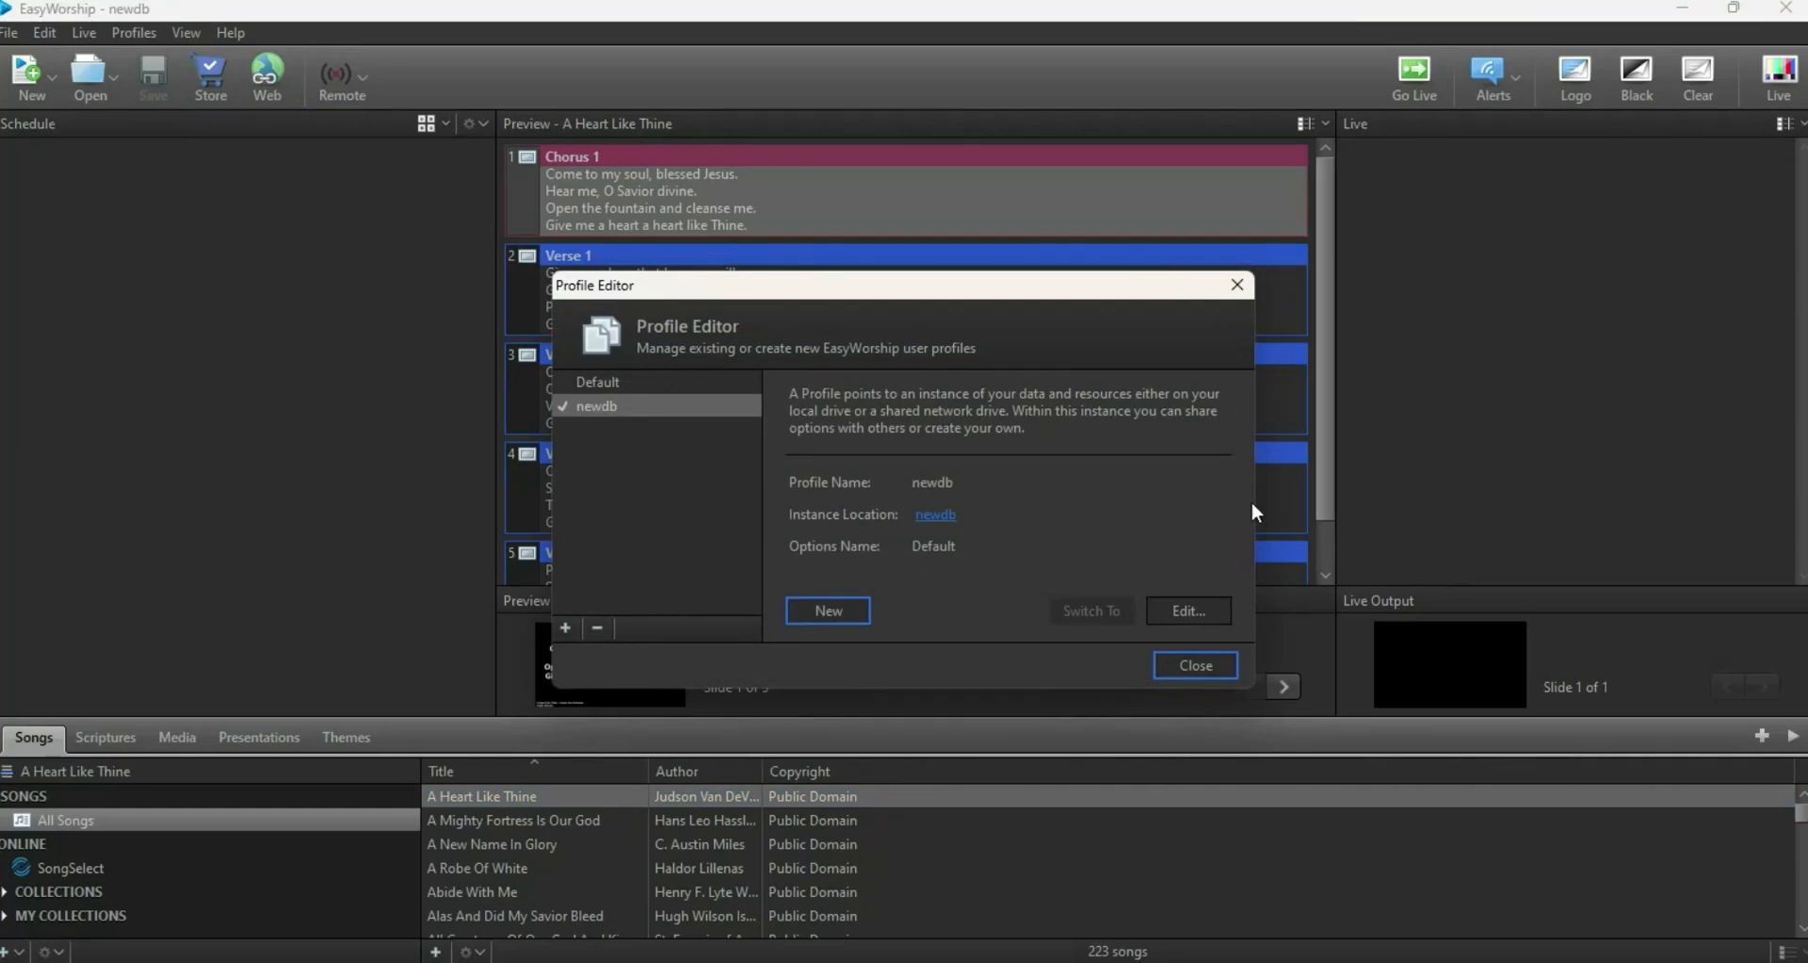
{"action": "left_click", "coordinate": [937, 518]}
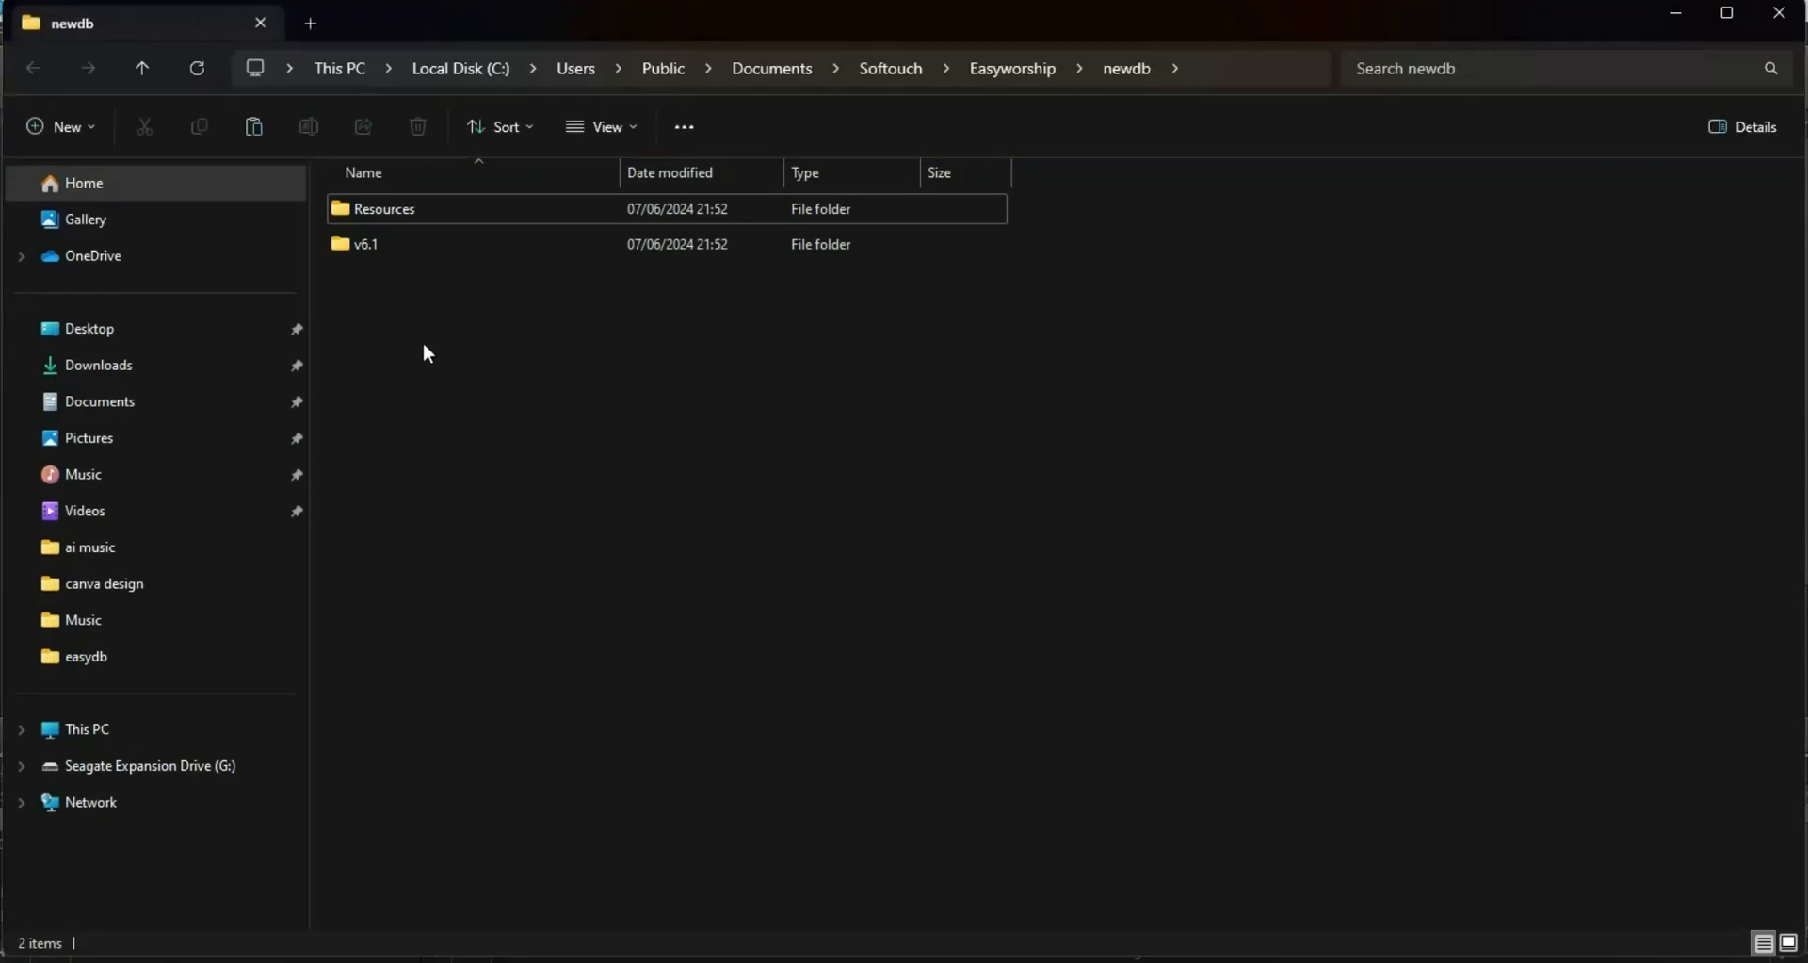
{"action": "left_click_drag", "start_coordinate": [424, 343], "coordinate": [399, 207]}
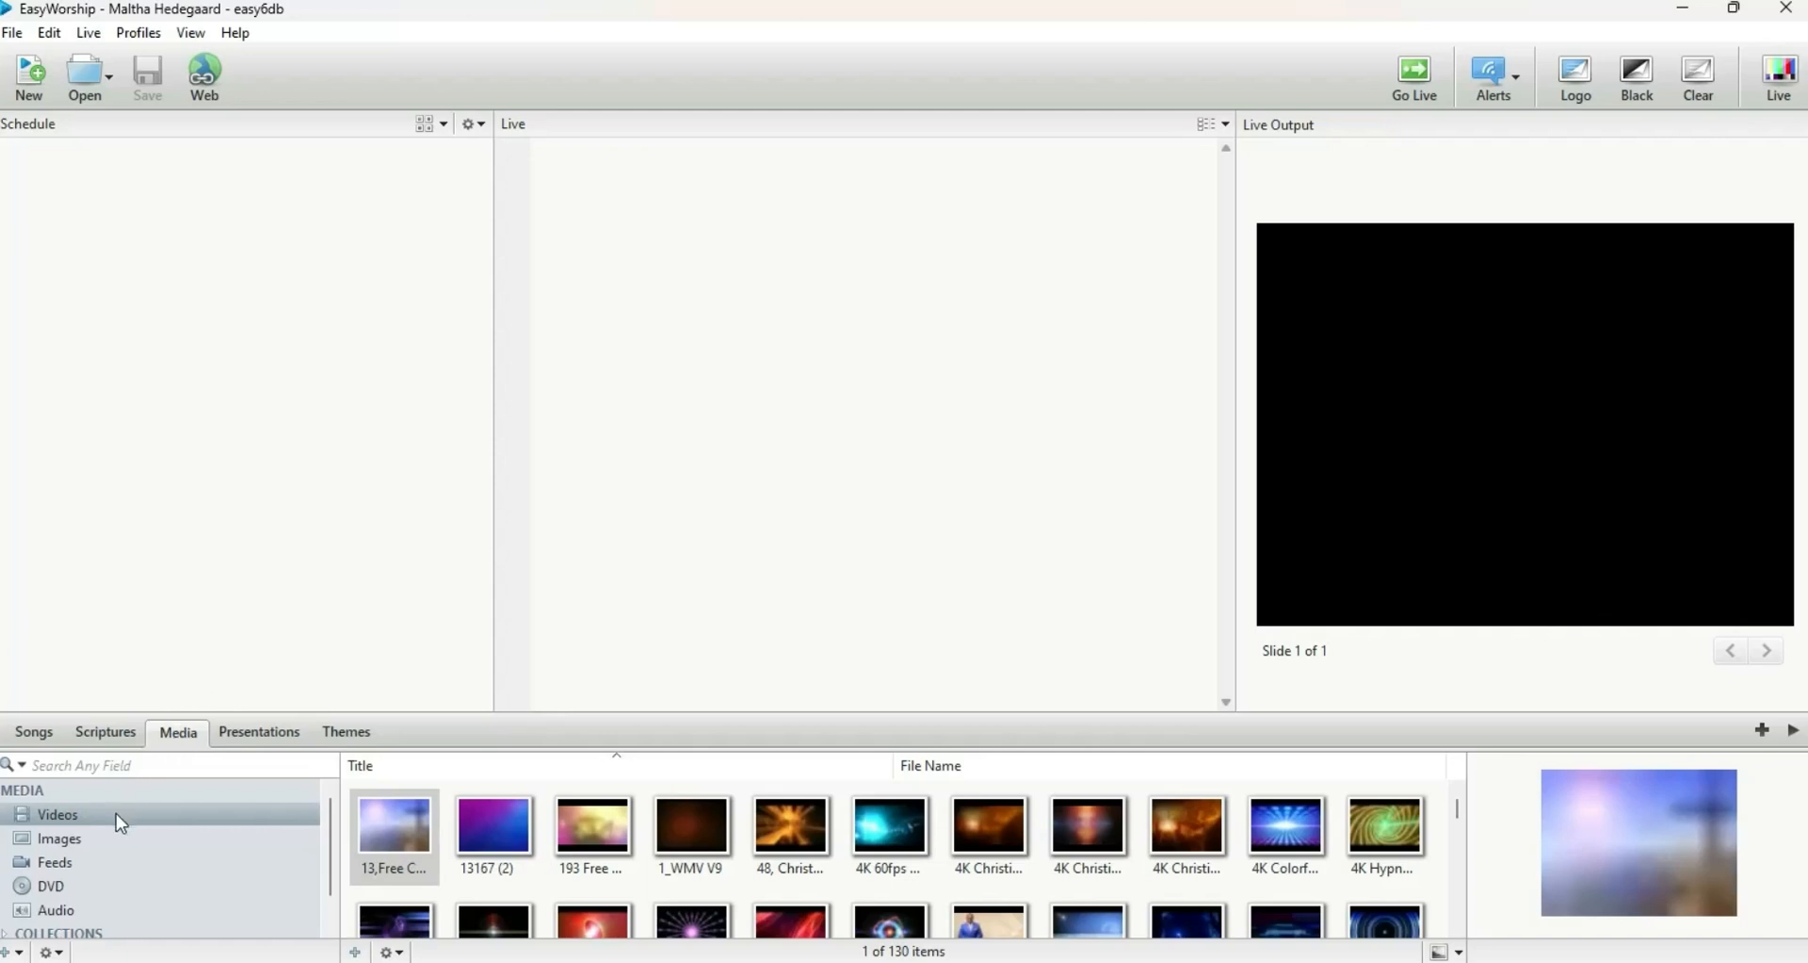
- Preview the 193 Free video in the easy6db profile's media library
{"action": "left_click", "coordinate": [591, 814]}
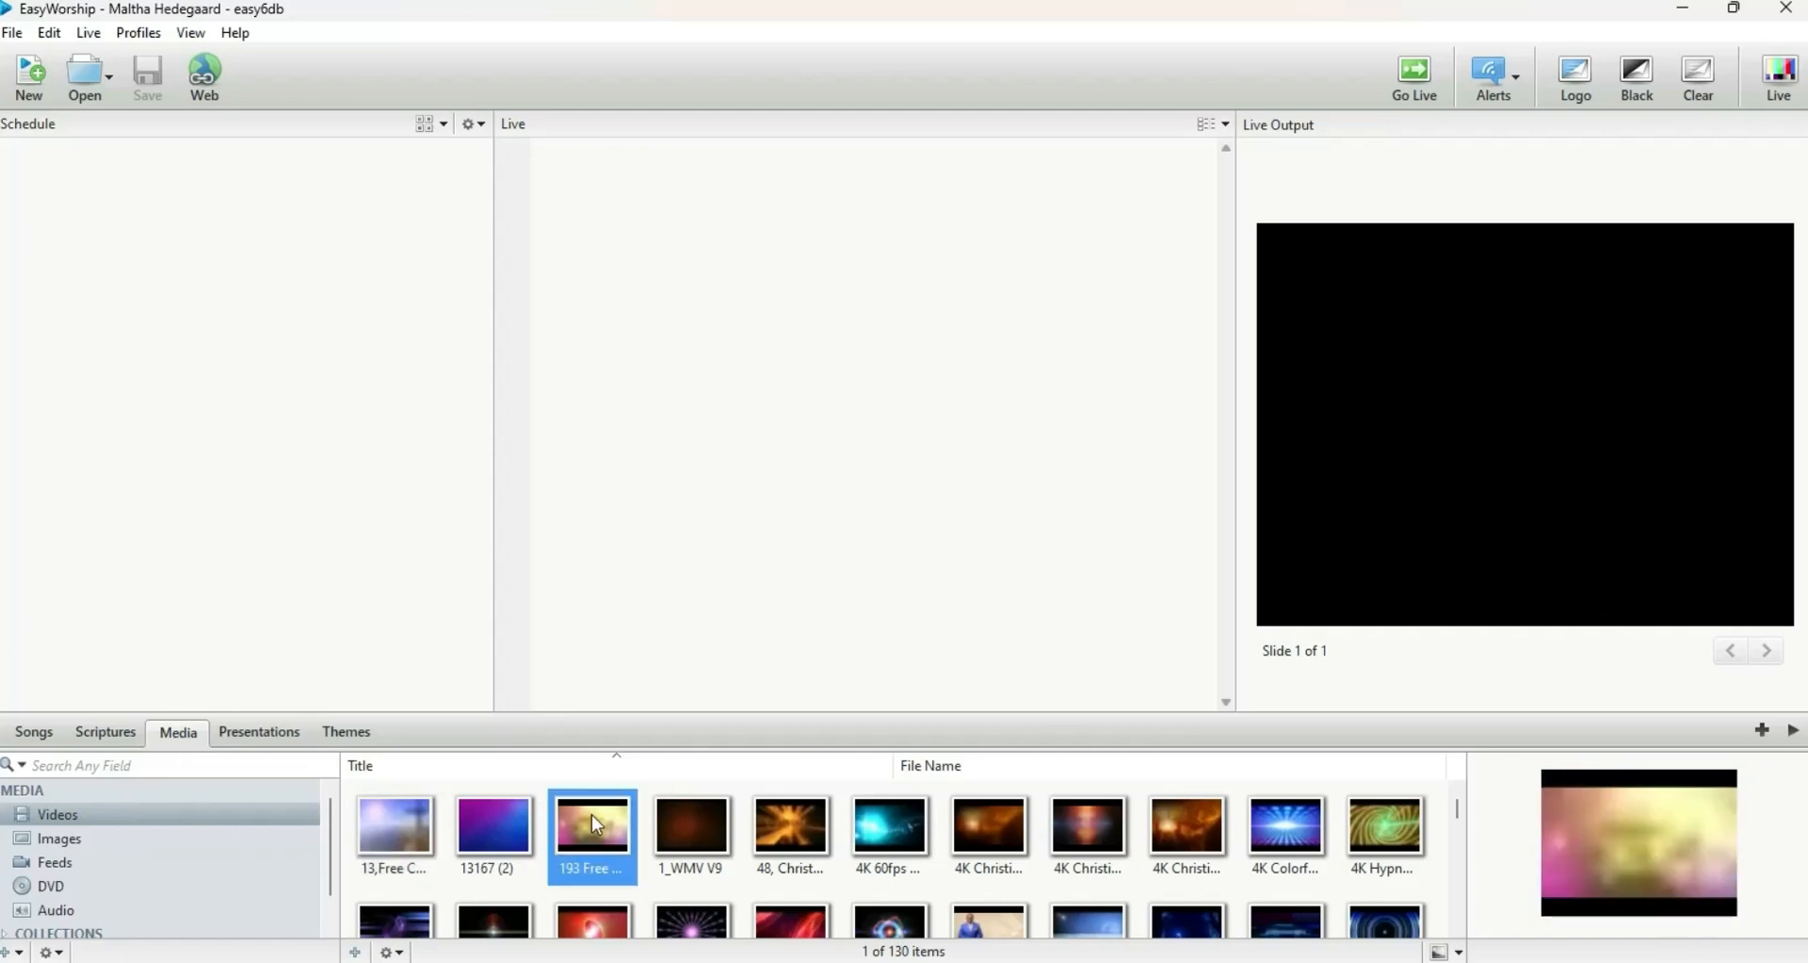
- Preview several more videos in the media library, from 48, Christ... through the third 4K Christi... clip
{"action": "left_click", "coordinate": [796, 859]}
{"action": "left_click", "coordinate": [880, 857]}
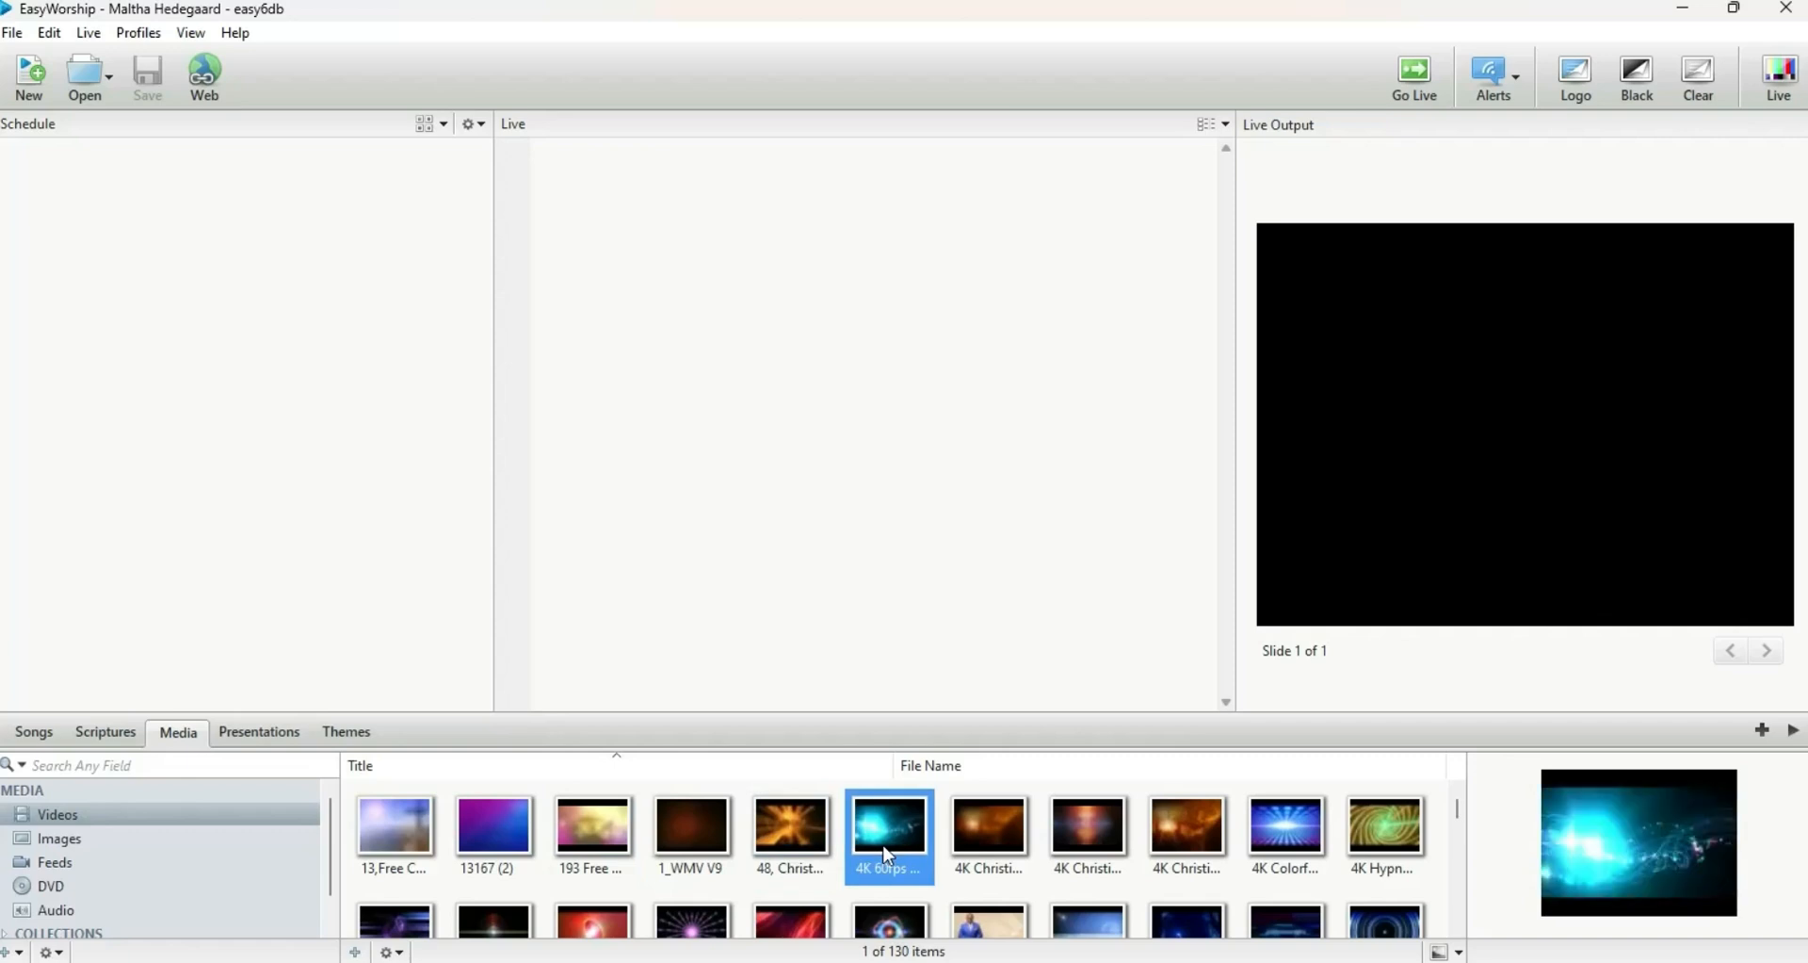
{"action": "left_click", "coordinate": [1024, 855]}
{"action": "left_click", "coordinate": [1120, 861]}
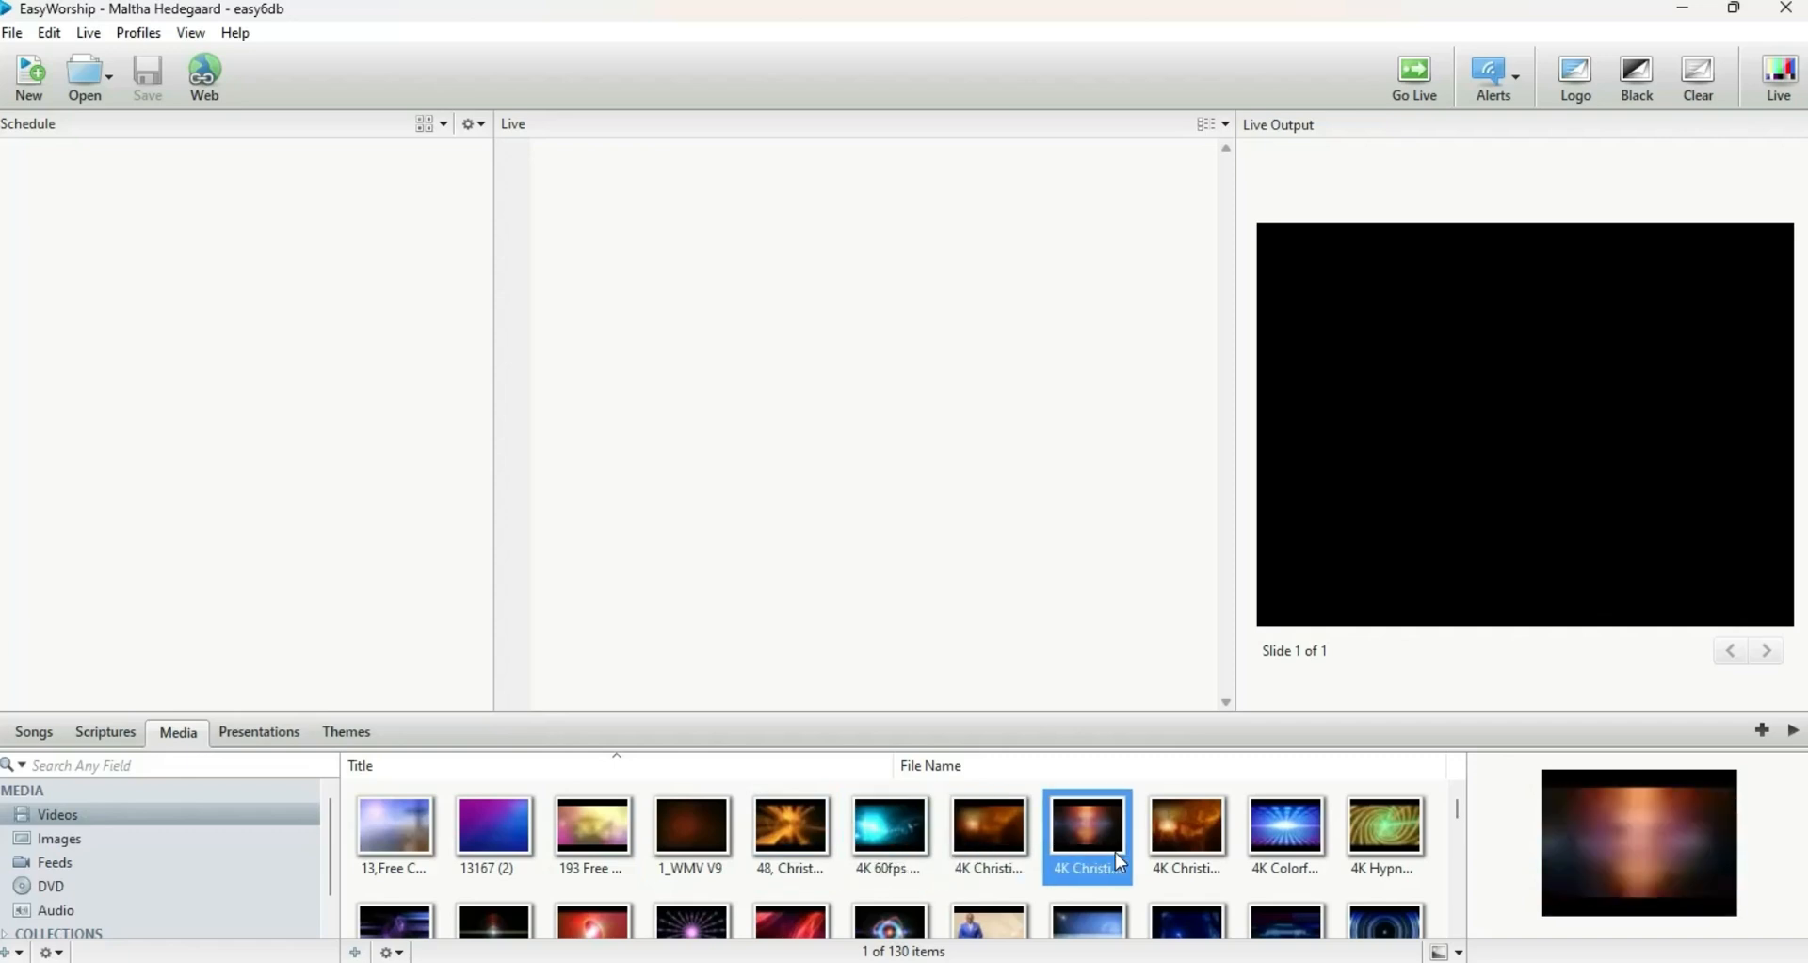
{"action": "left_click", "coordinate": [1215, 852]}
{"action": "left_click", "coordinate": [727, 452]}
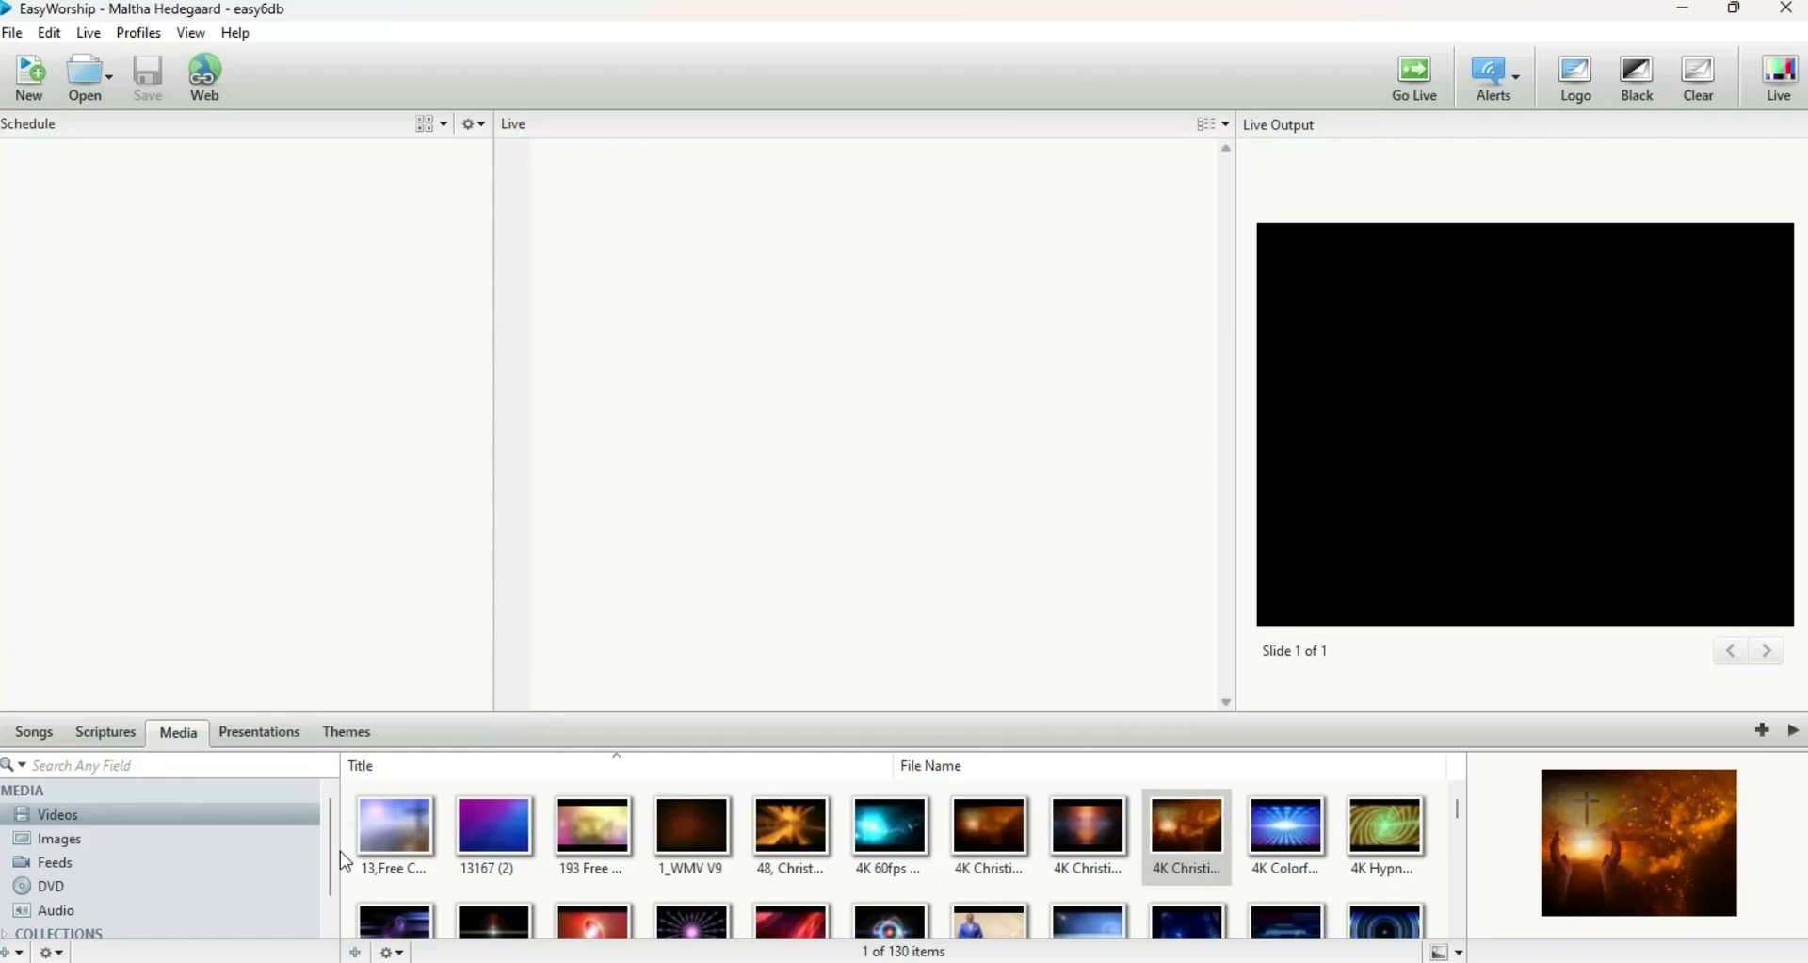
- Schedule image 4 and show it on the live output, followed by the 13,Free Christian Background video
{"action": "left_click", "coordinate": [49, 840]}
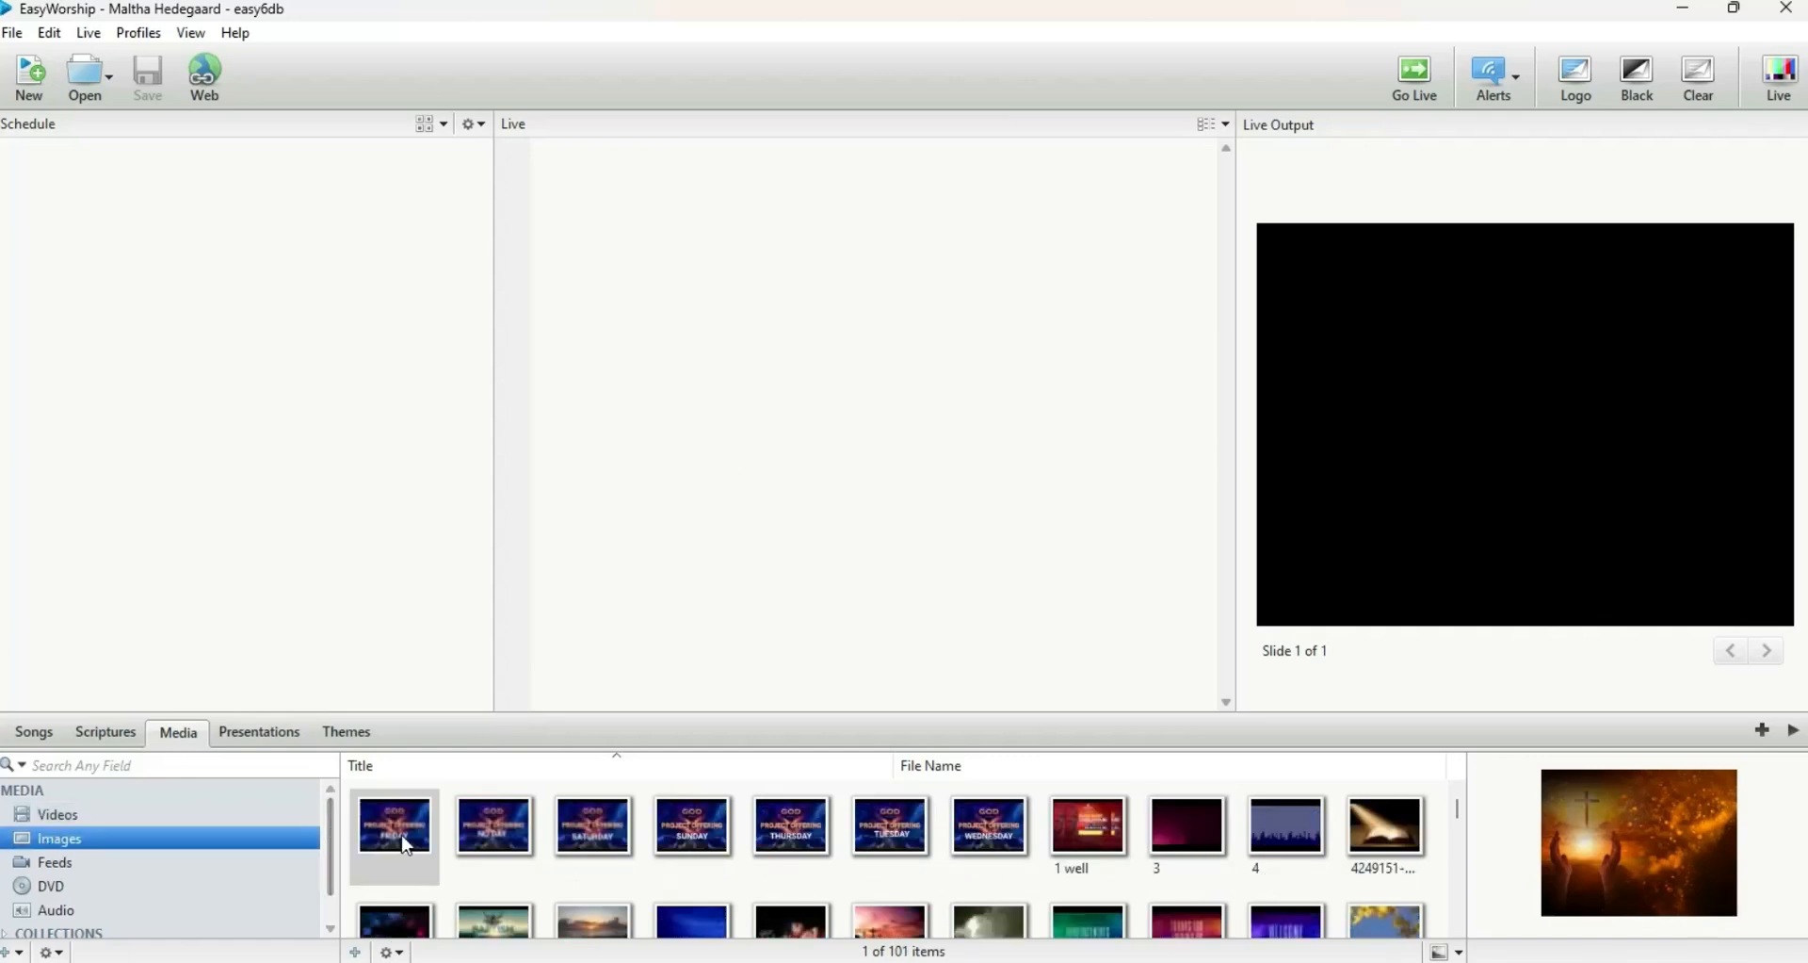
{"action": "left_click", "coordinate": [1271, 823]}
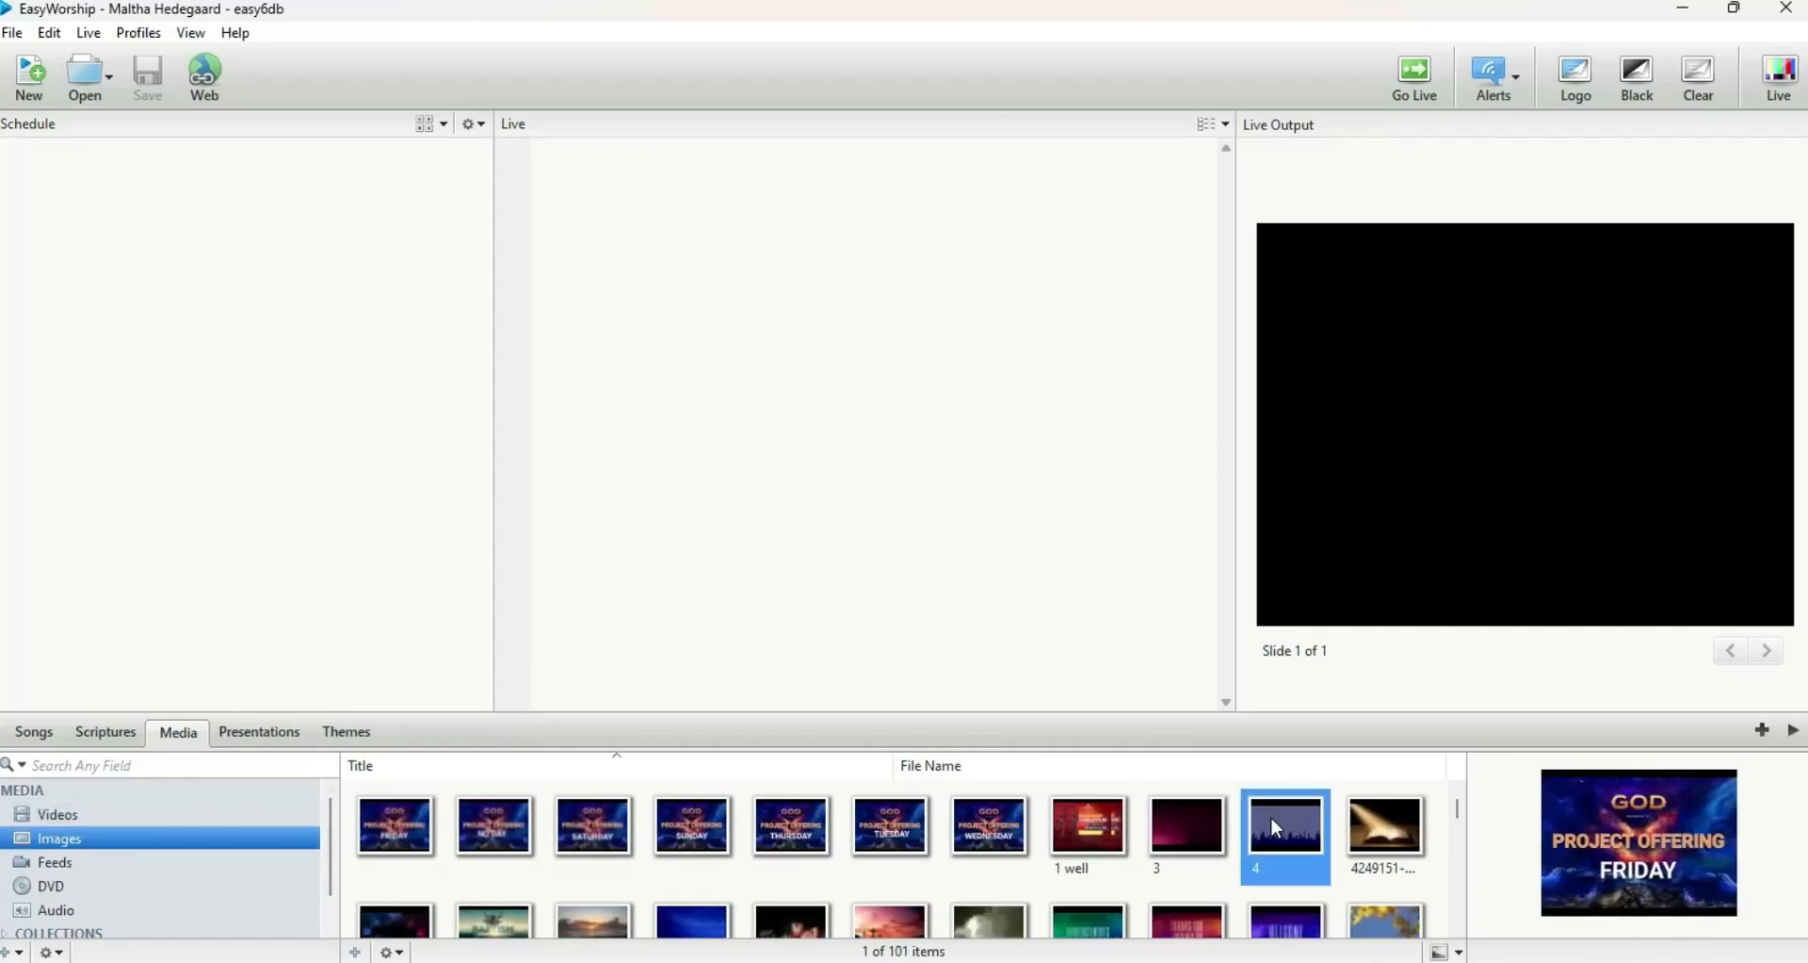
{"action": "double_click", "coordinate": [1270, 816]}
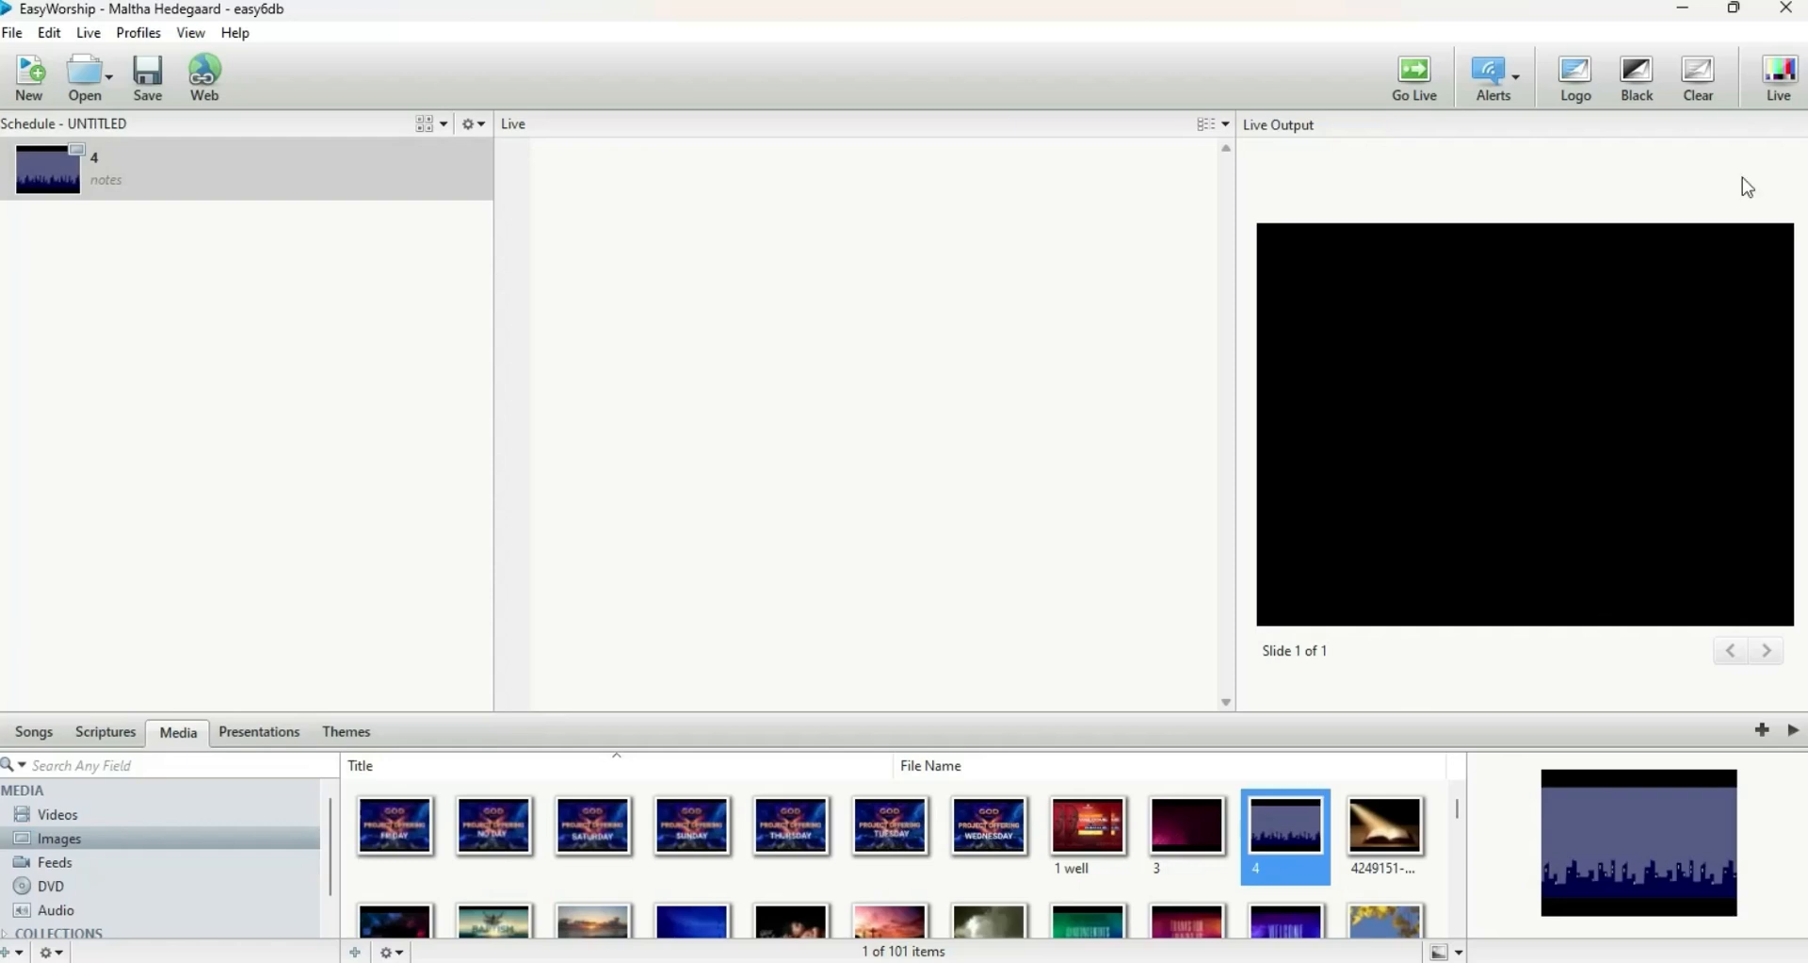
{"action": "left_click", "coordinate": [1780, 86]}
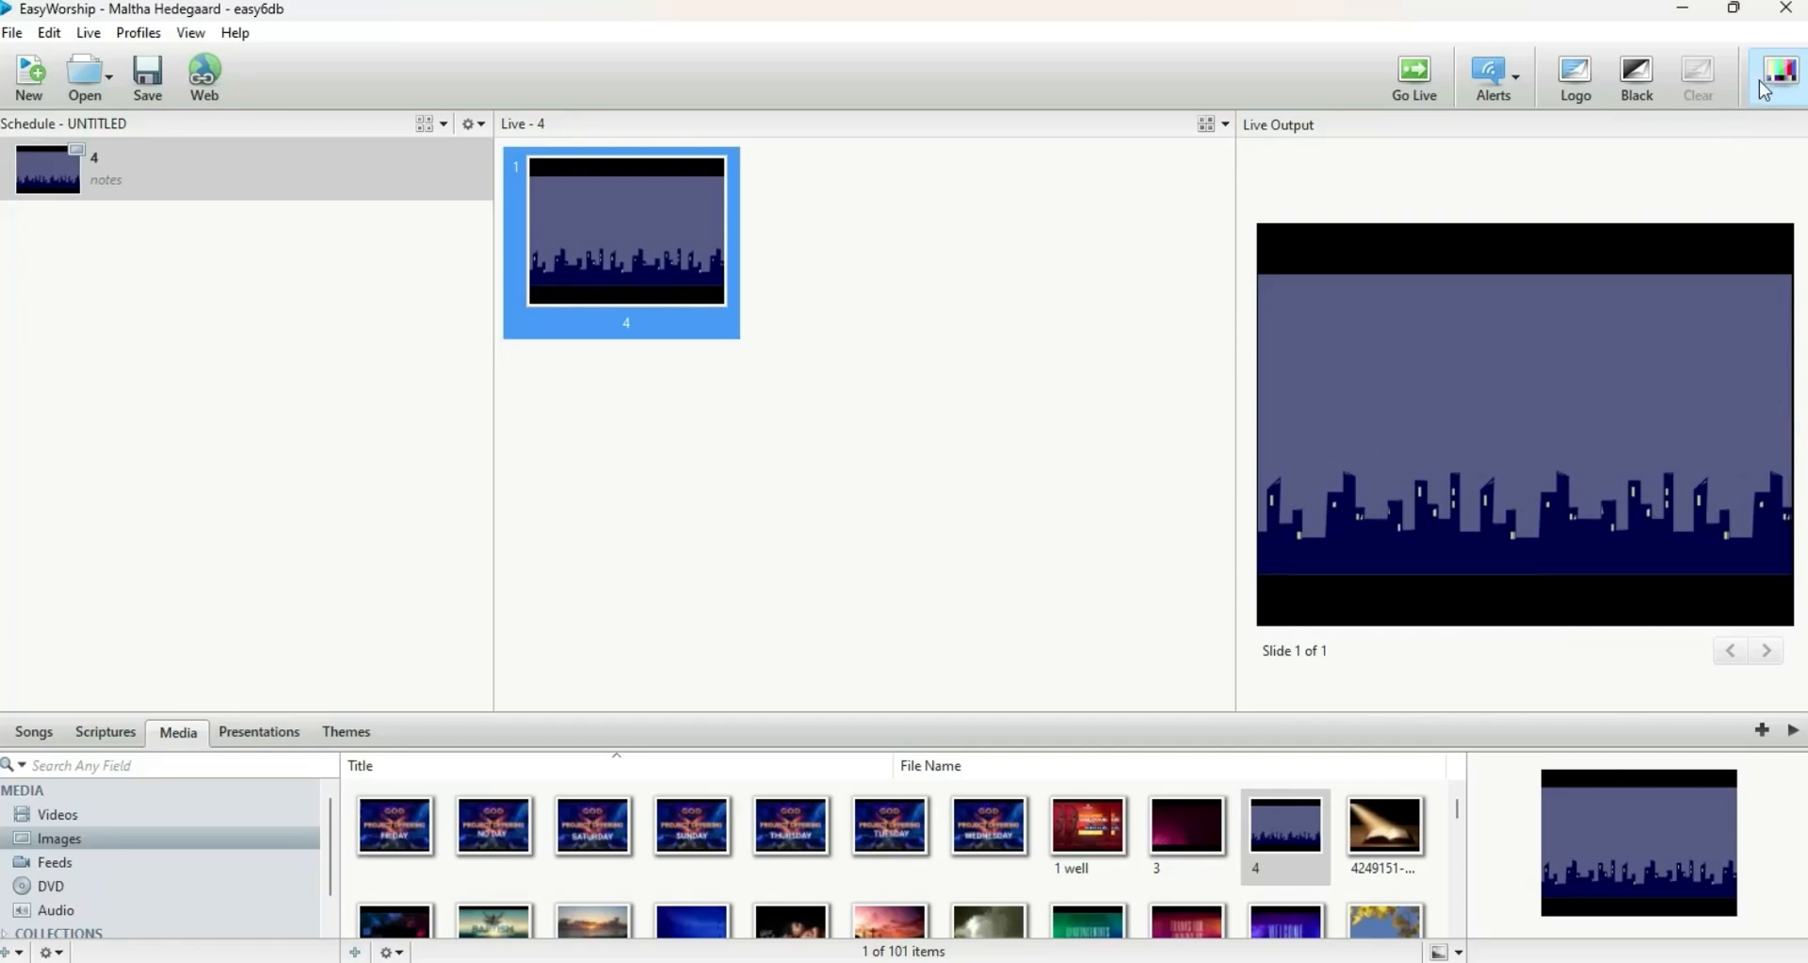
{"action": "left_click", "coordinate": [114, 817]}
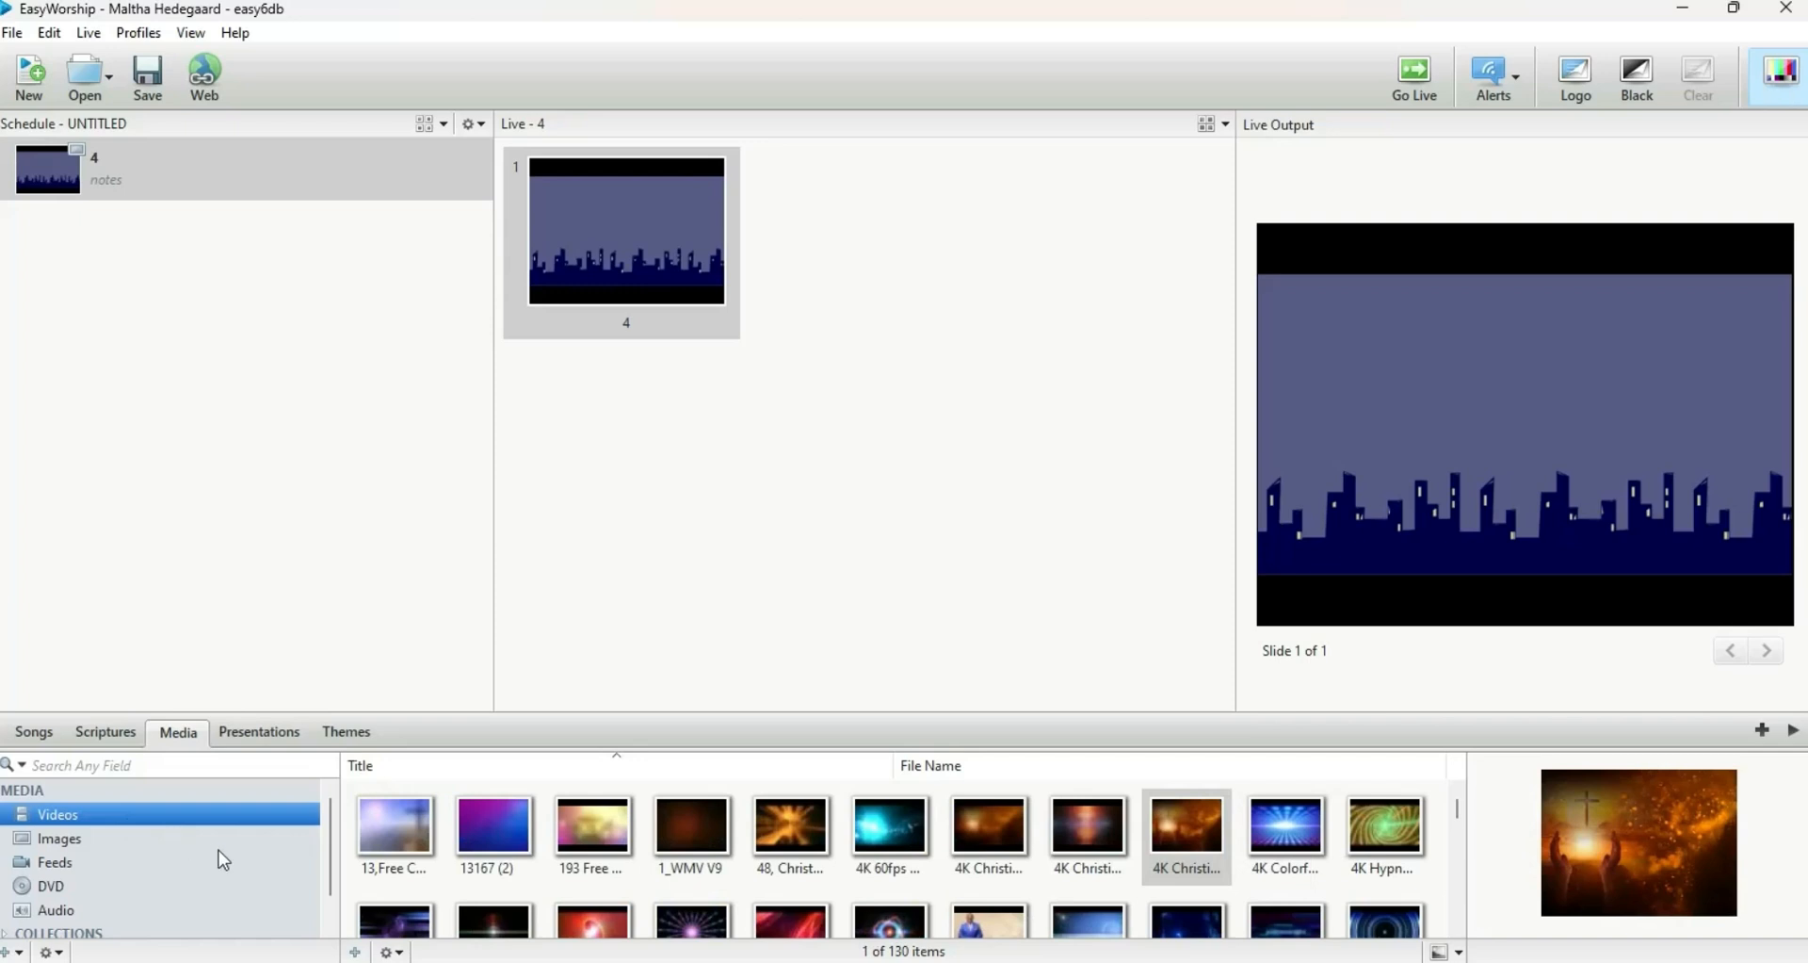
{"action": "double_click", "coordinate": [399, 844]}
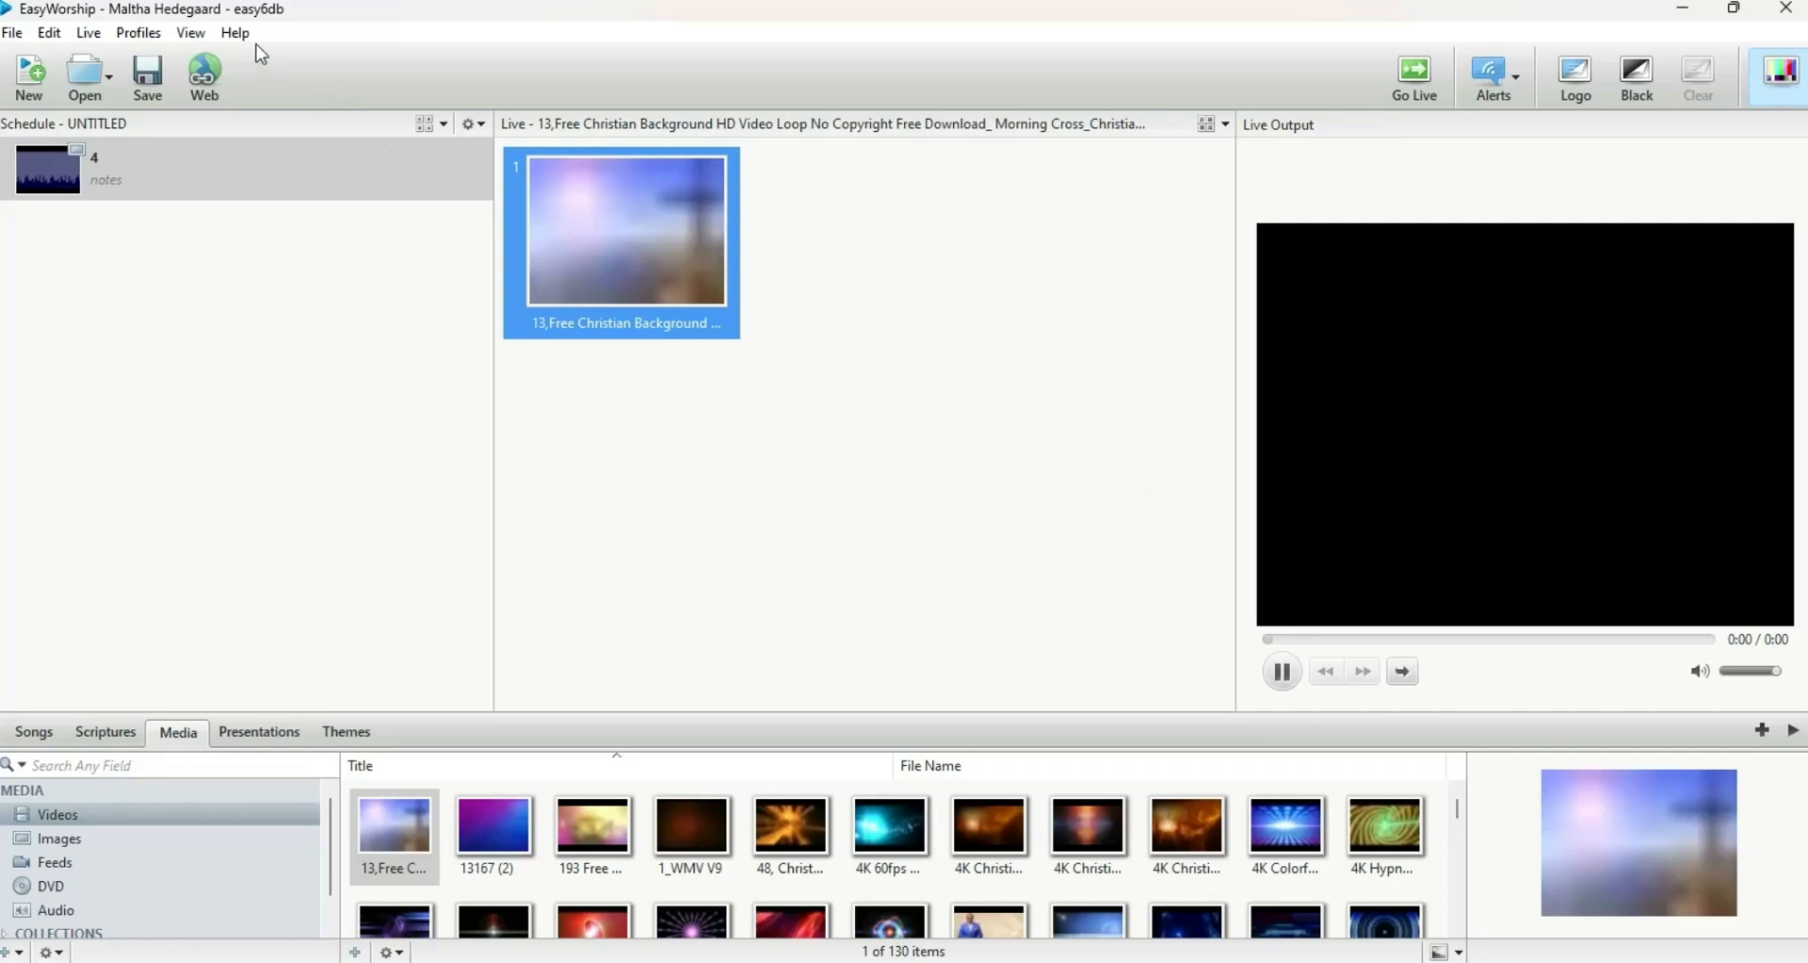
- Try to install QuickTime support from its download page, and minimize the browser window
{"action": "left_click", "coordinate": [234, 32]}
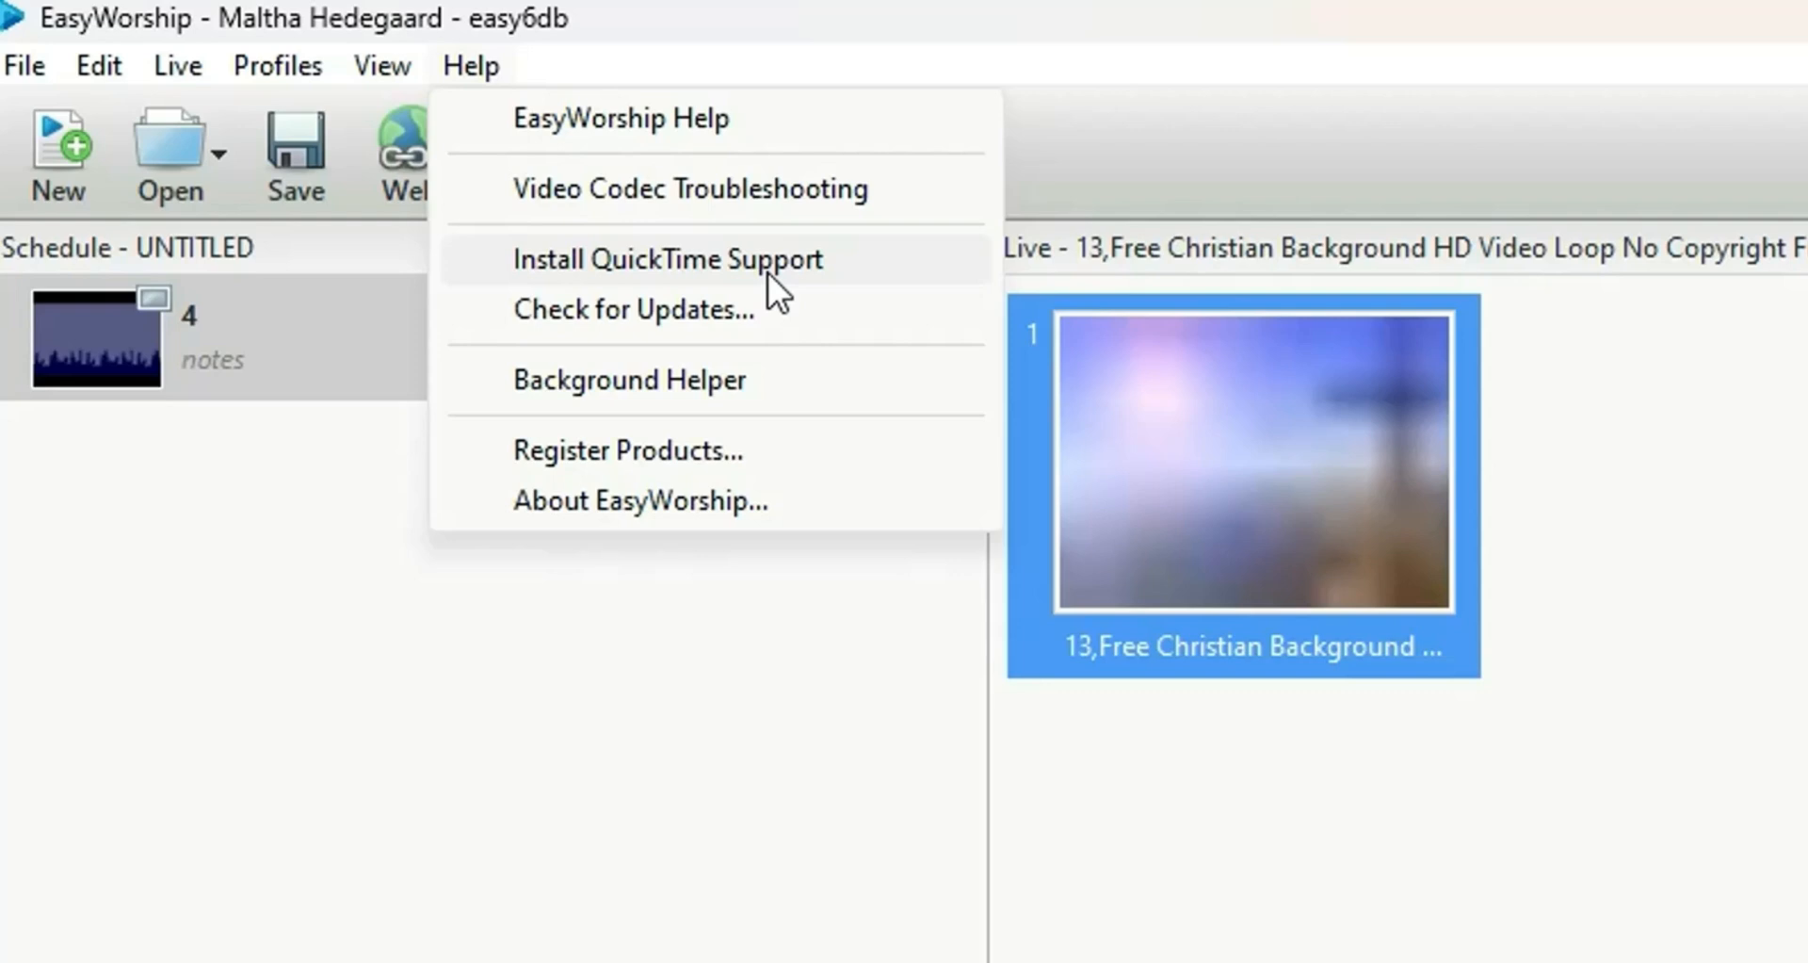
{"action": "left_click", "coordinate": [702, 260]}
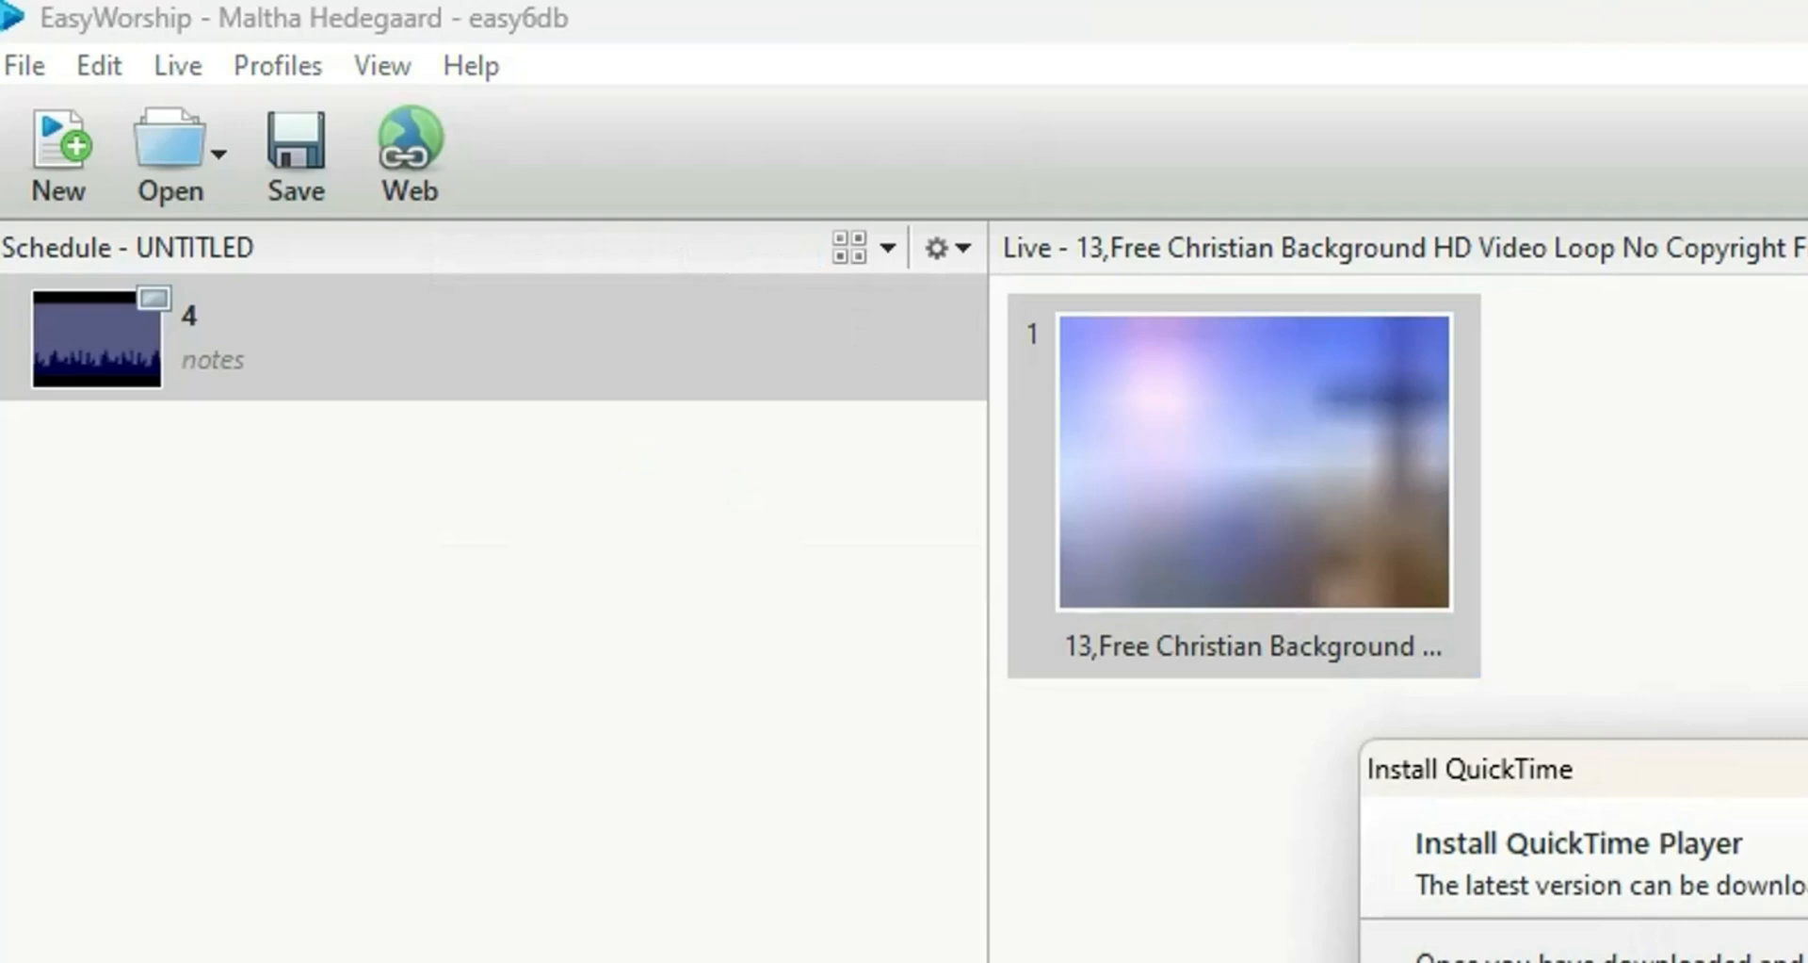
{"action": "key", "text": "Escape"}
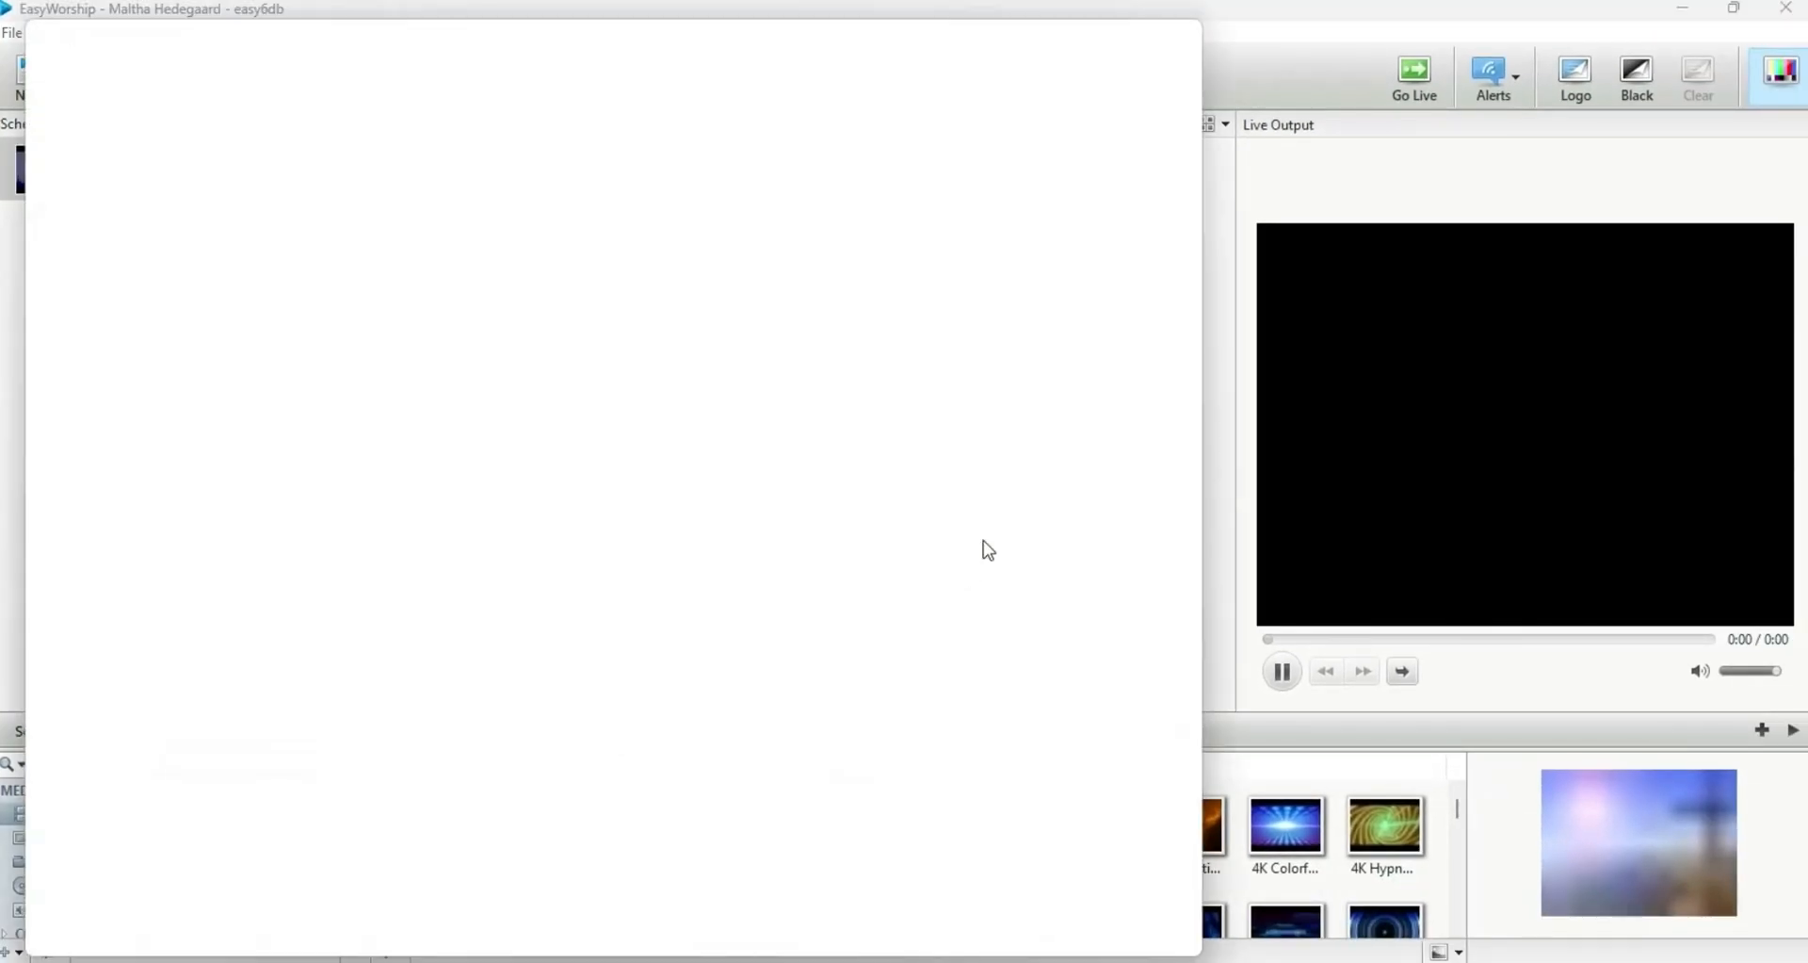
{"action": "left_click", "coordinate": [1490, 180]}
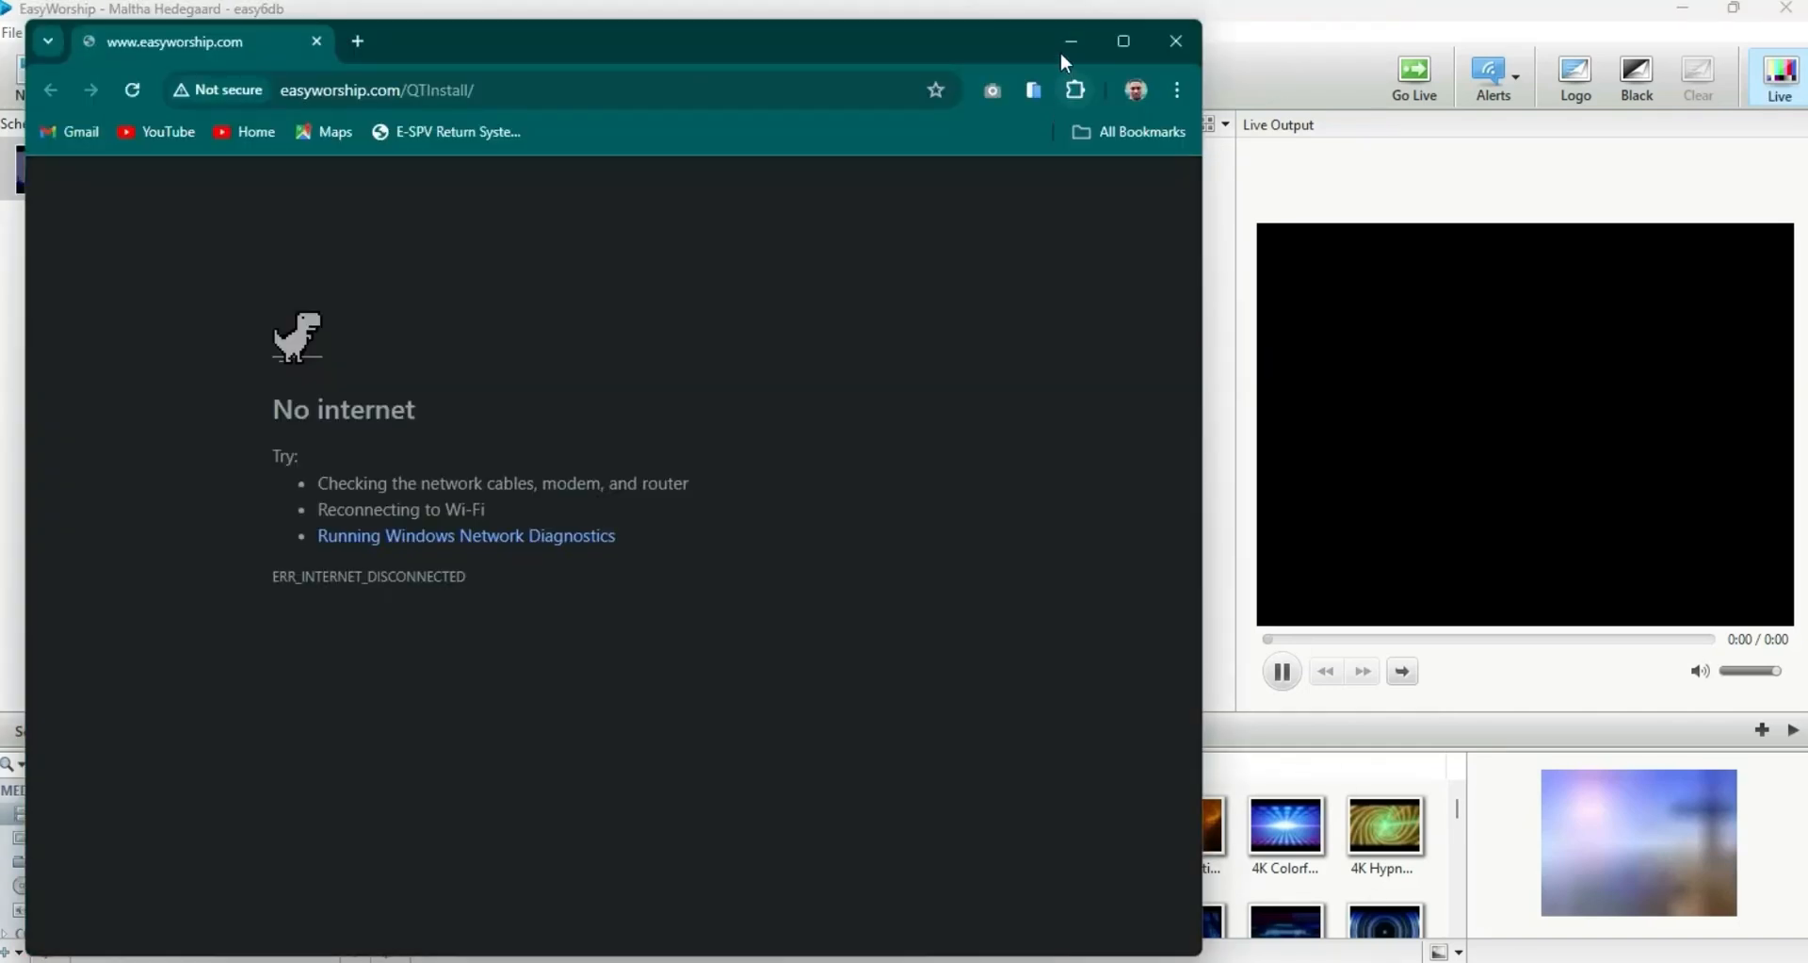
{"action": "left_click", "coordinate": [1065, 46]}
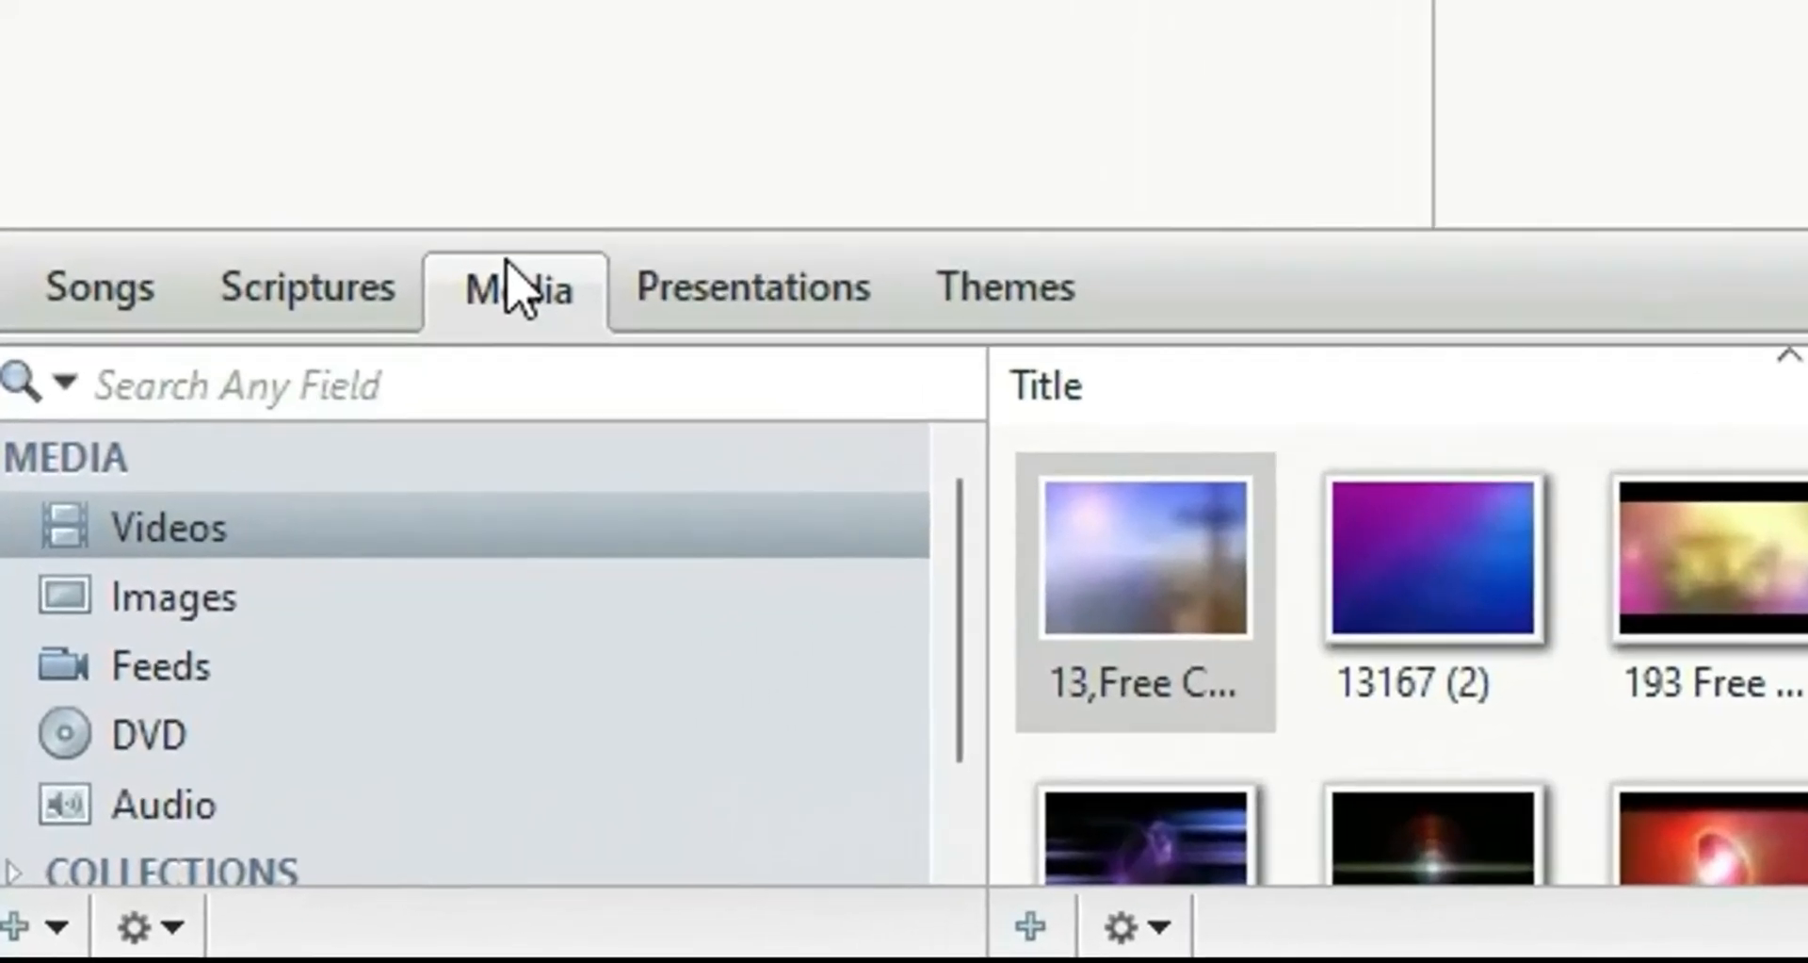
- Create a feed named camera using the HP Truevision HD input device, and add it to the schedule
{"action": "left_click", "coordinate": [166, 677]}
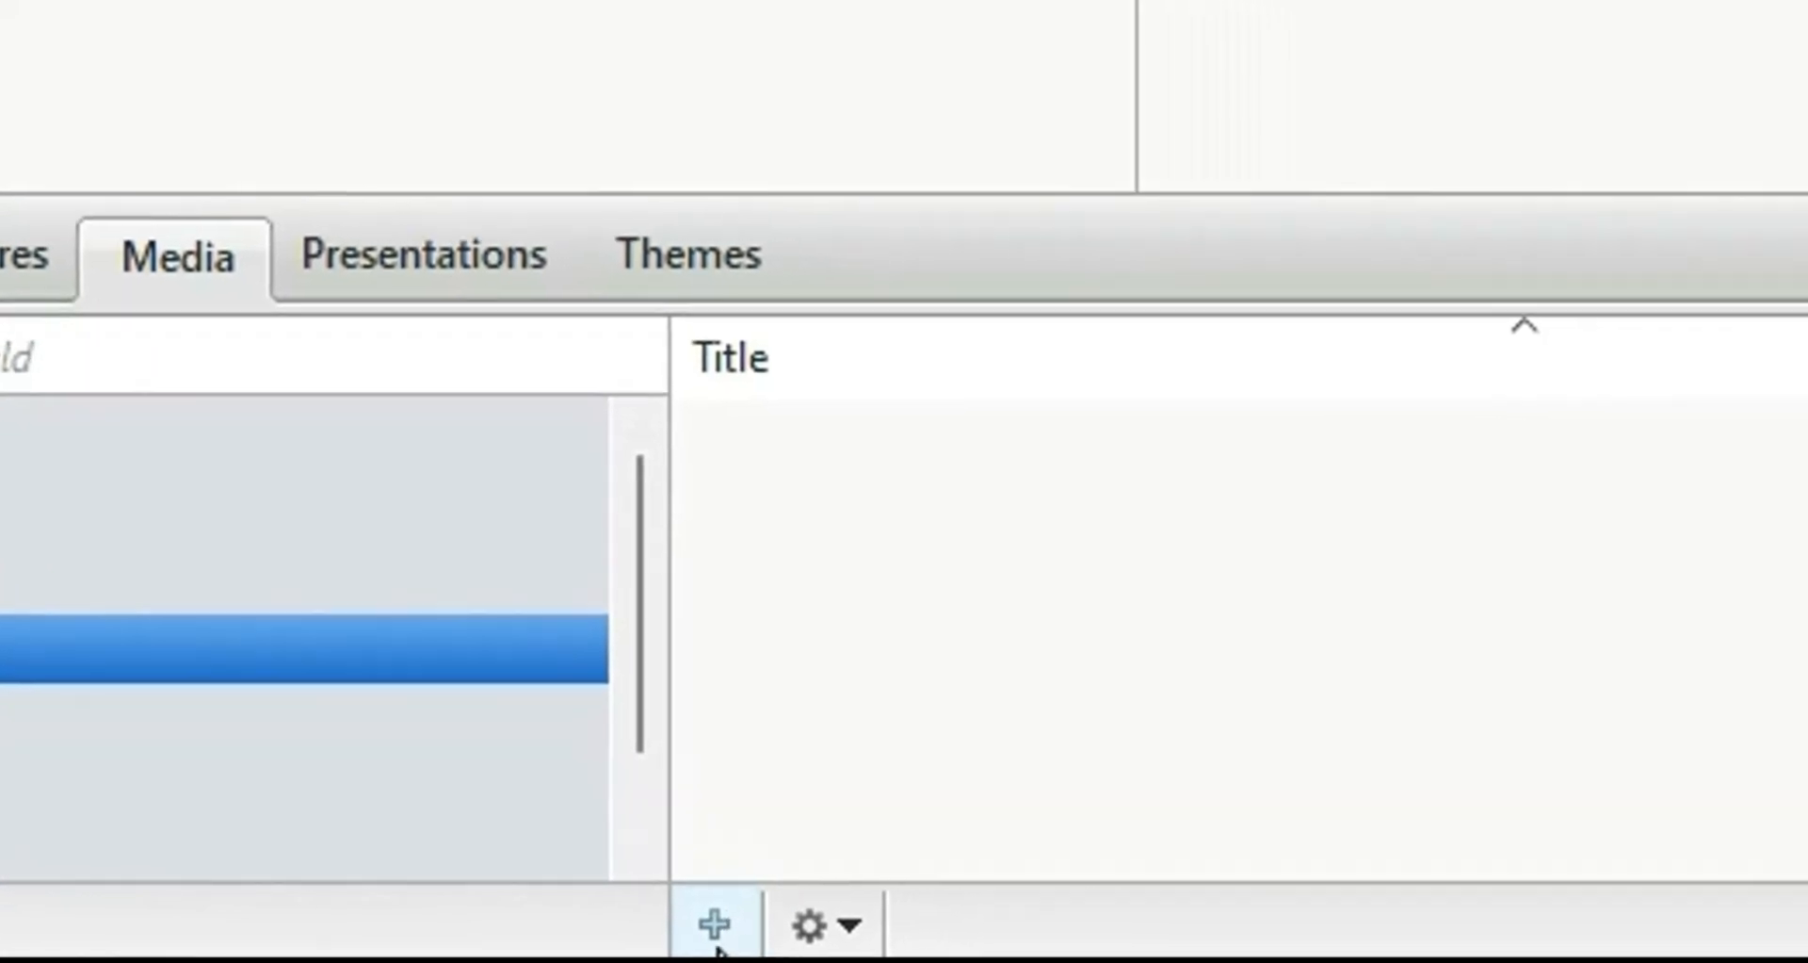
{"action": "left_click", "coordinate": [714, 933]}
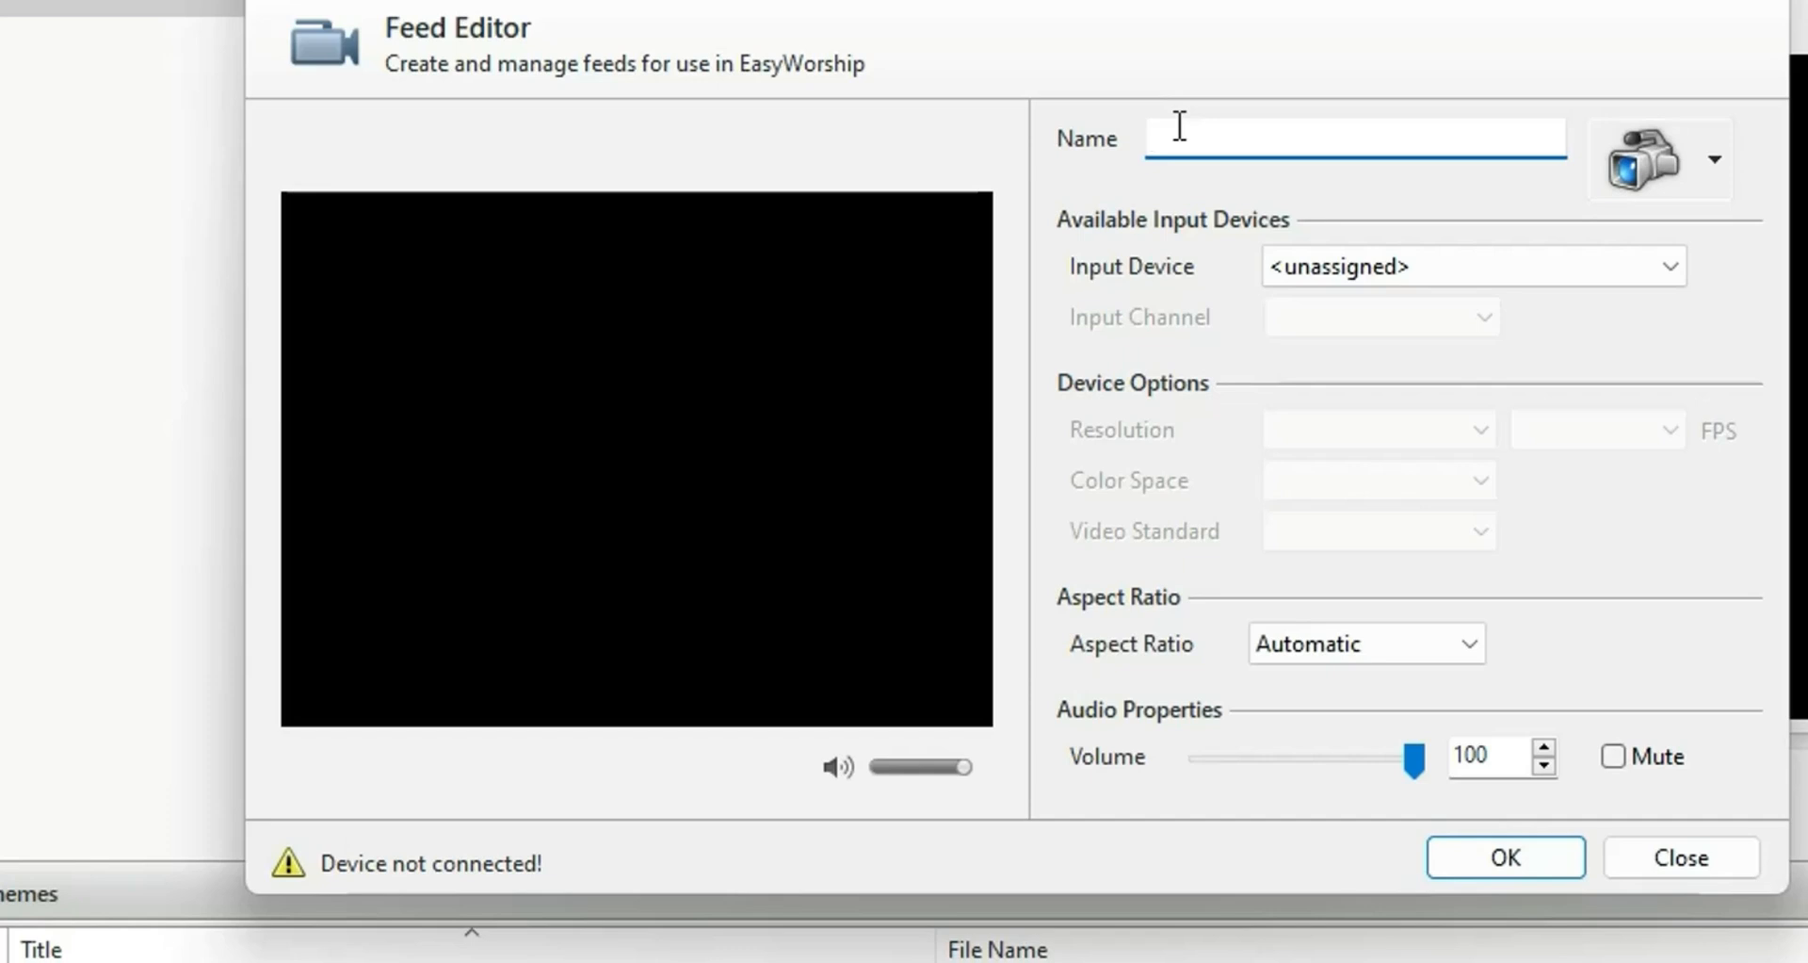
{"action": "type", "text": "amera"}
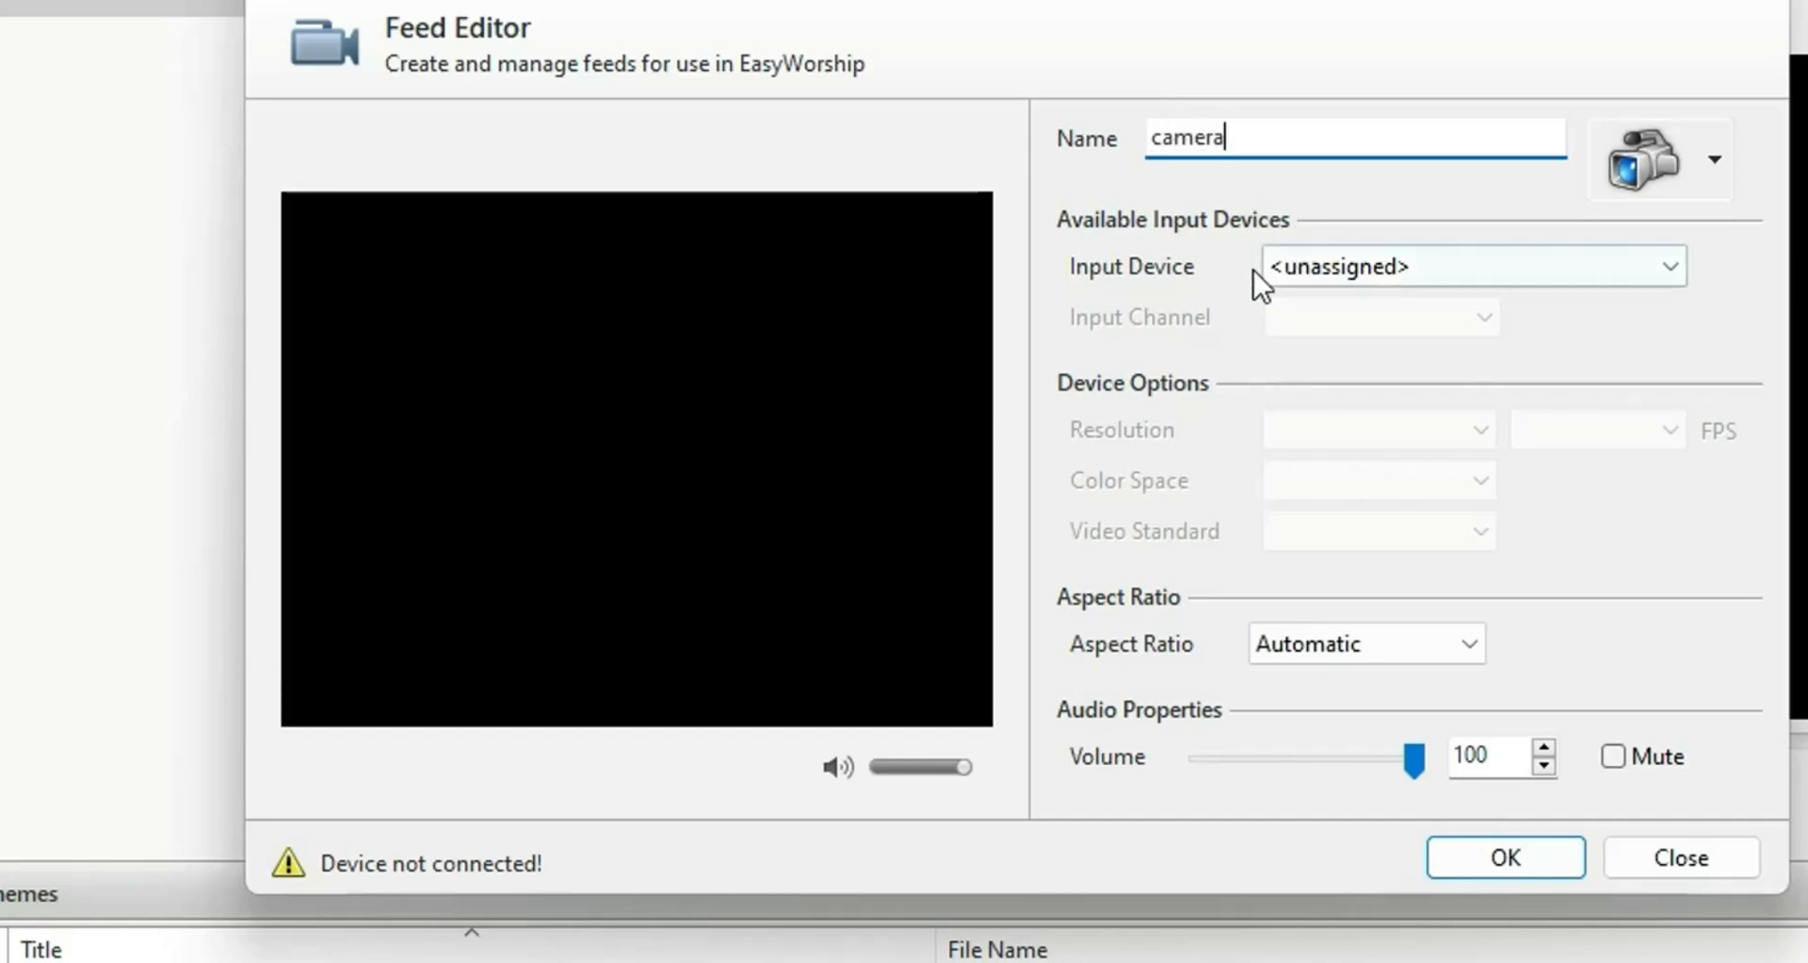
{"action": "left_click", "coordinate": [1582, 253]}
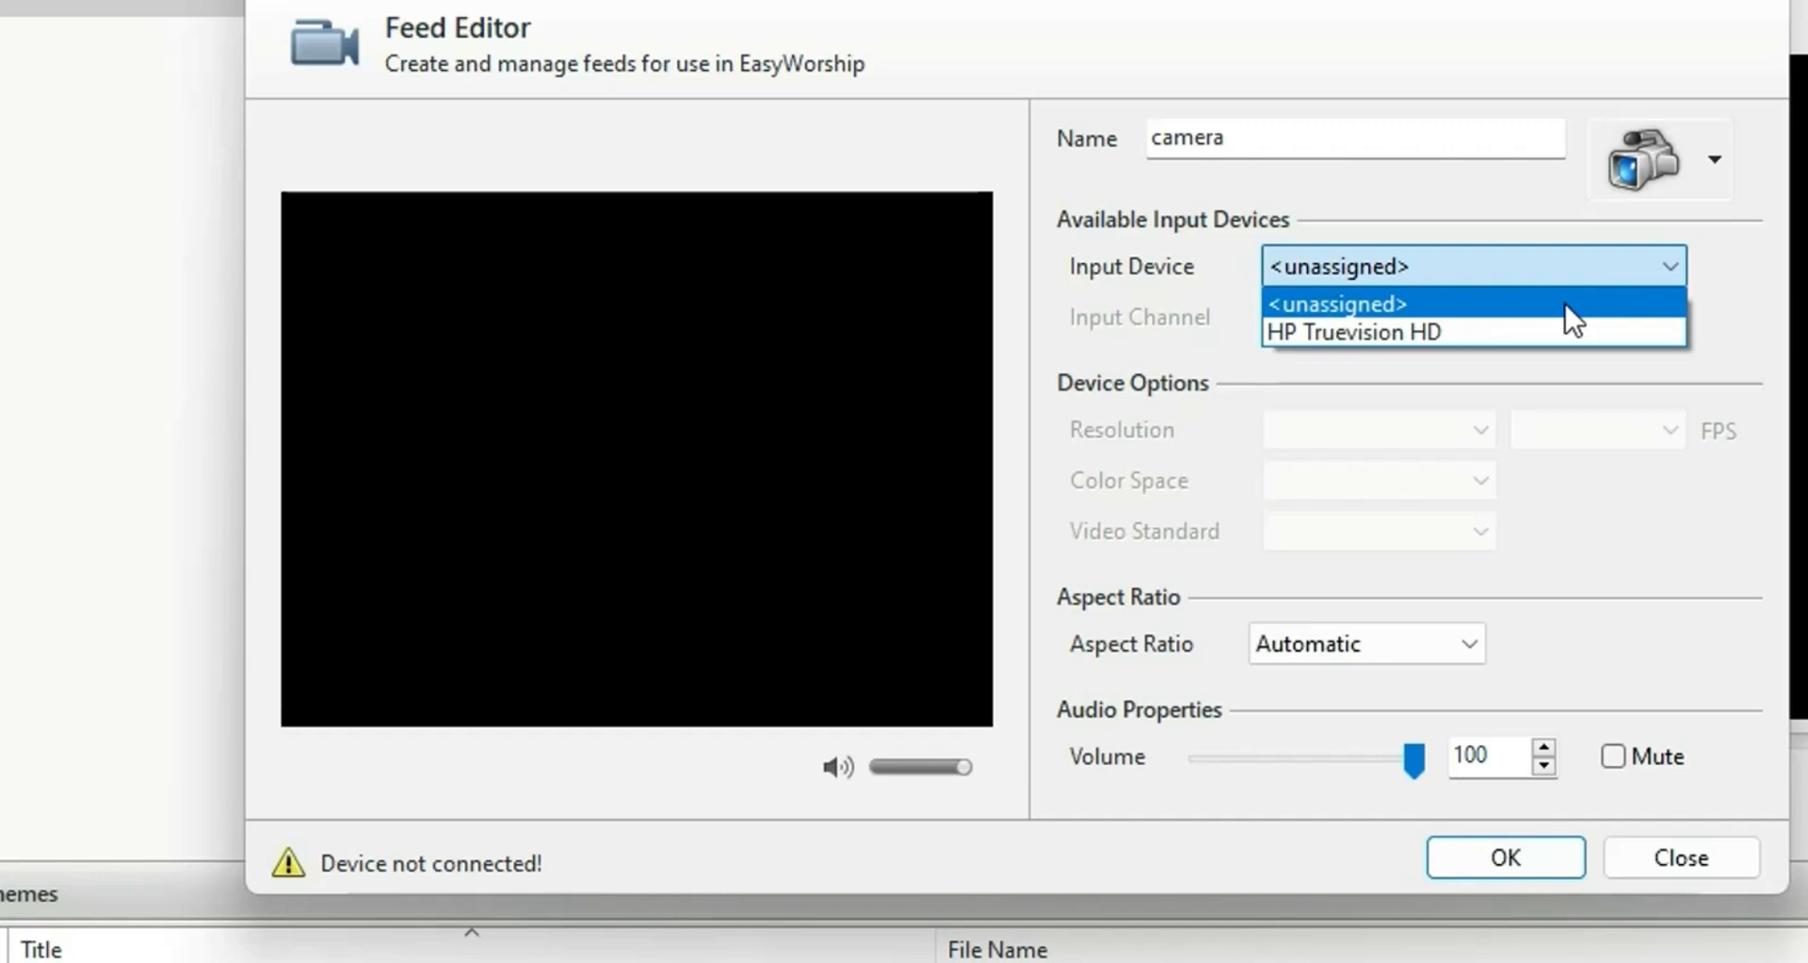
{"action": "left_click", "coordinate": [1527, 332]}
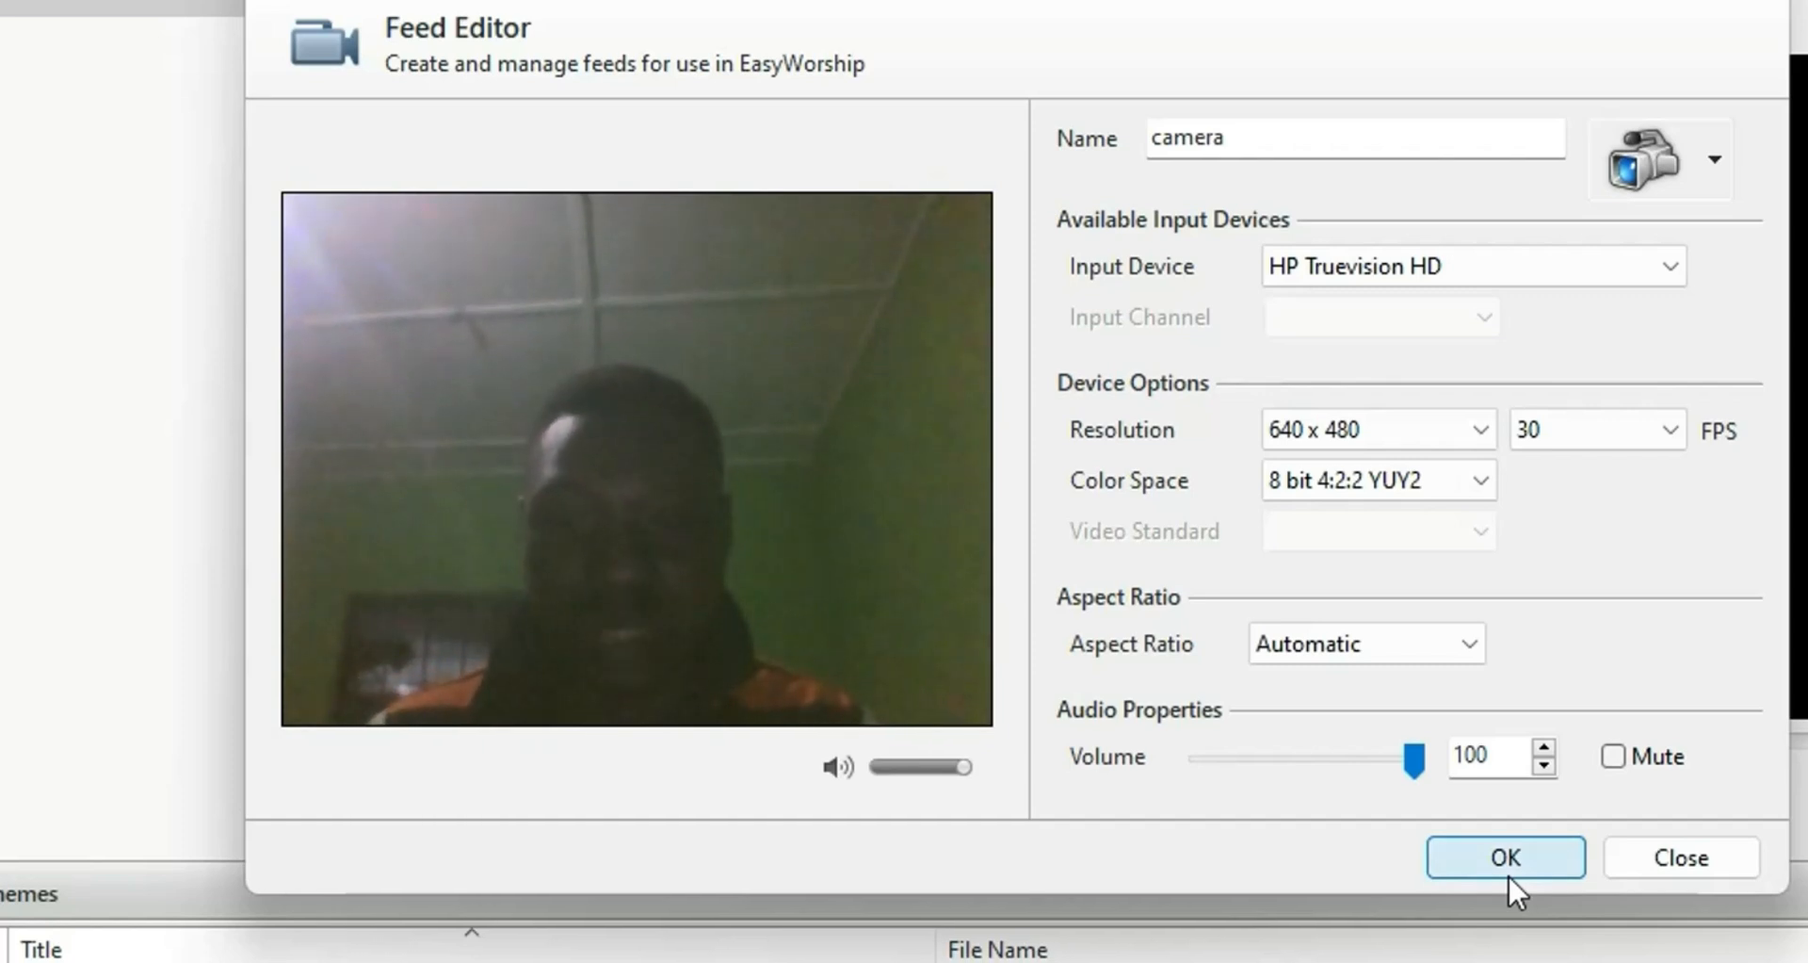
{"action": "left_click", "coordinate": [1507, 873]}
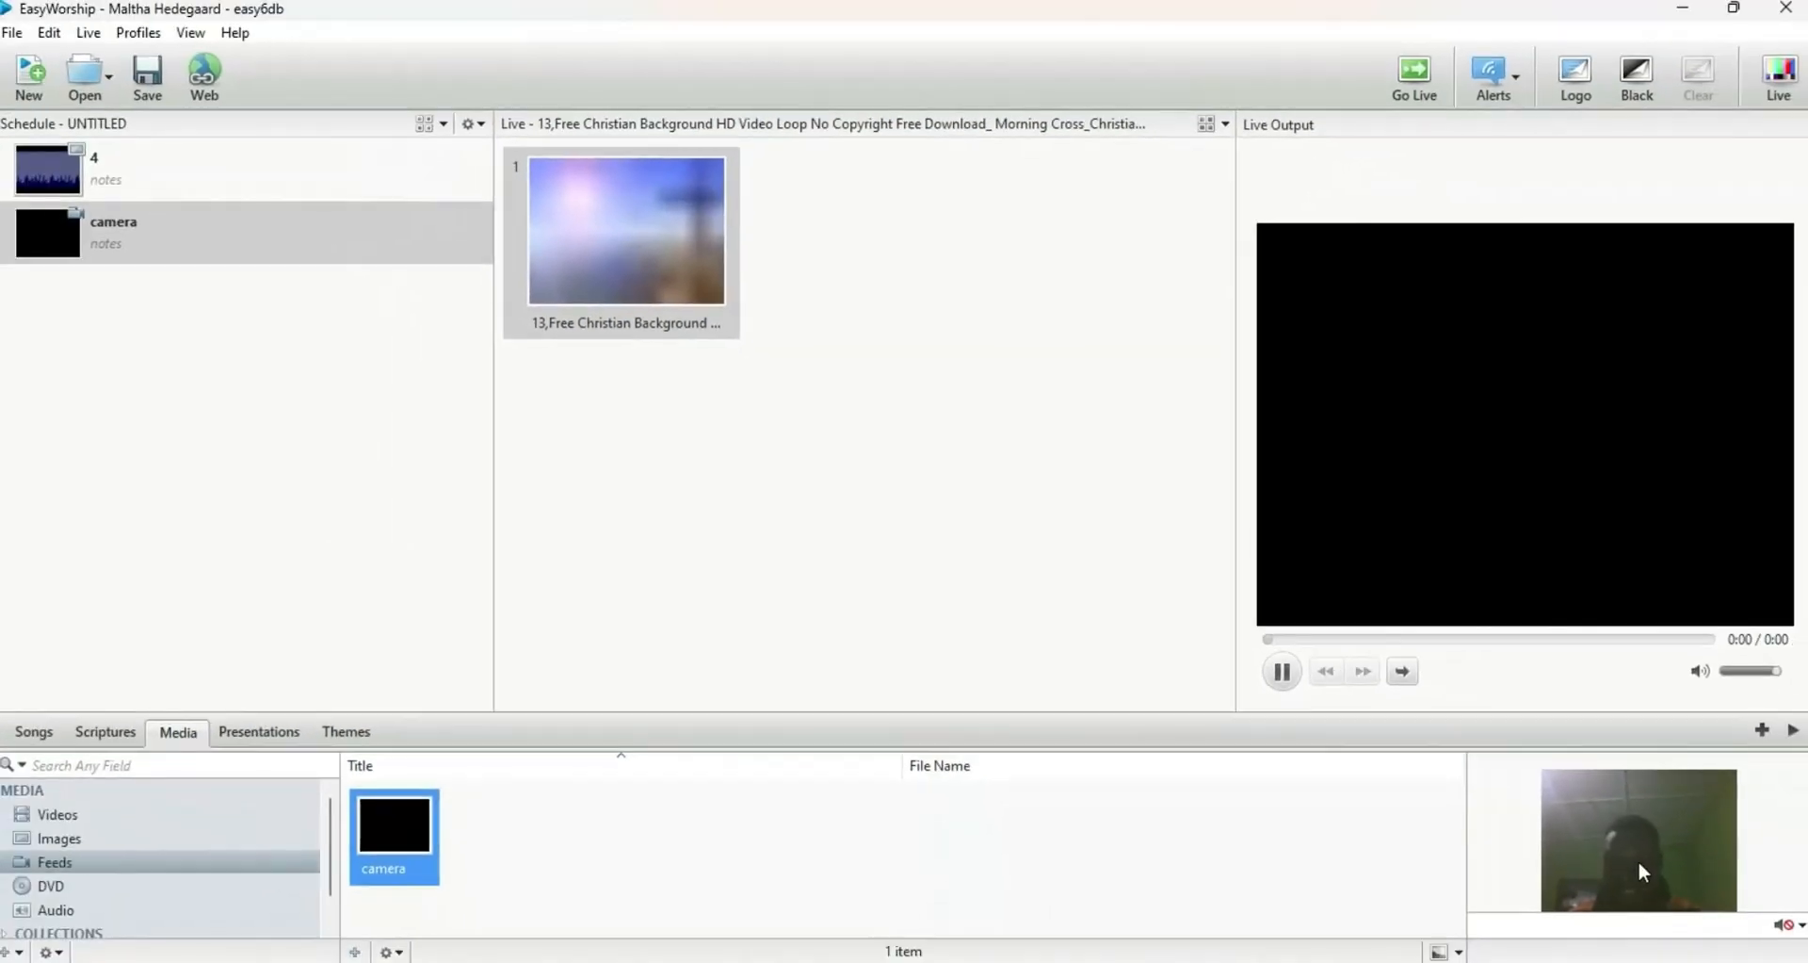
{"action": "double_click", "coordinate": [1638, 861]}
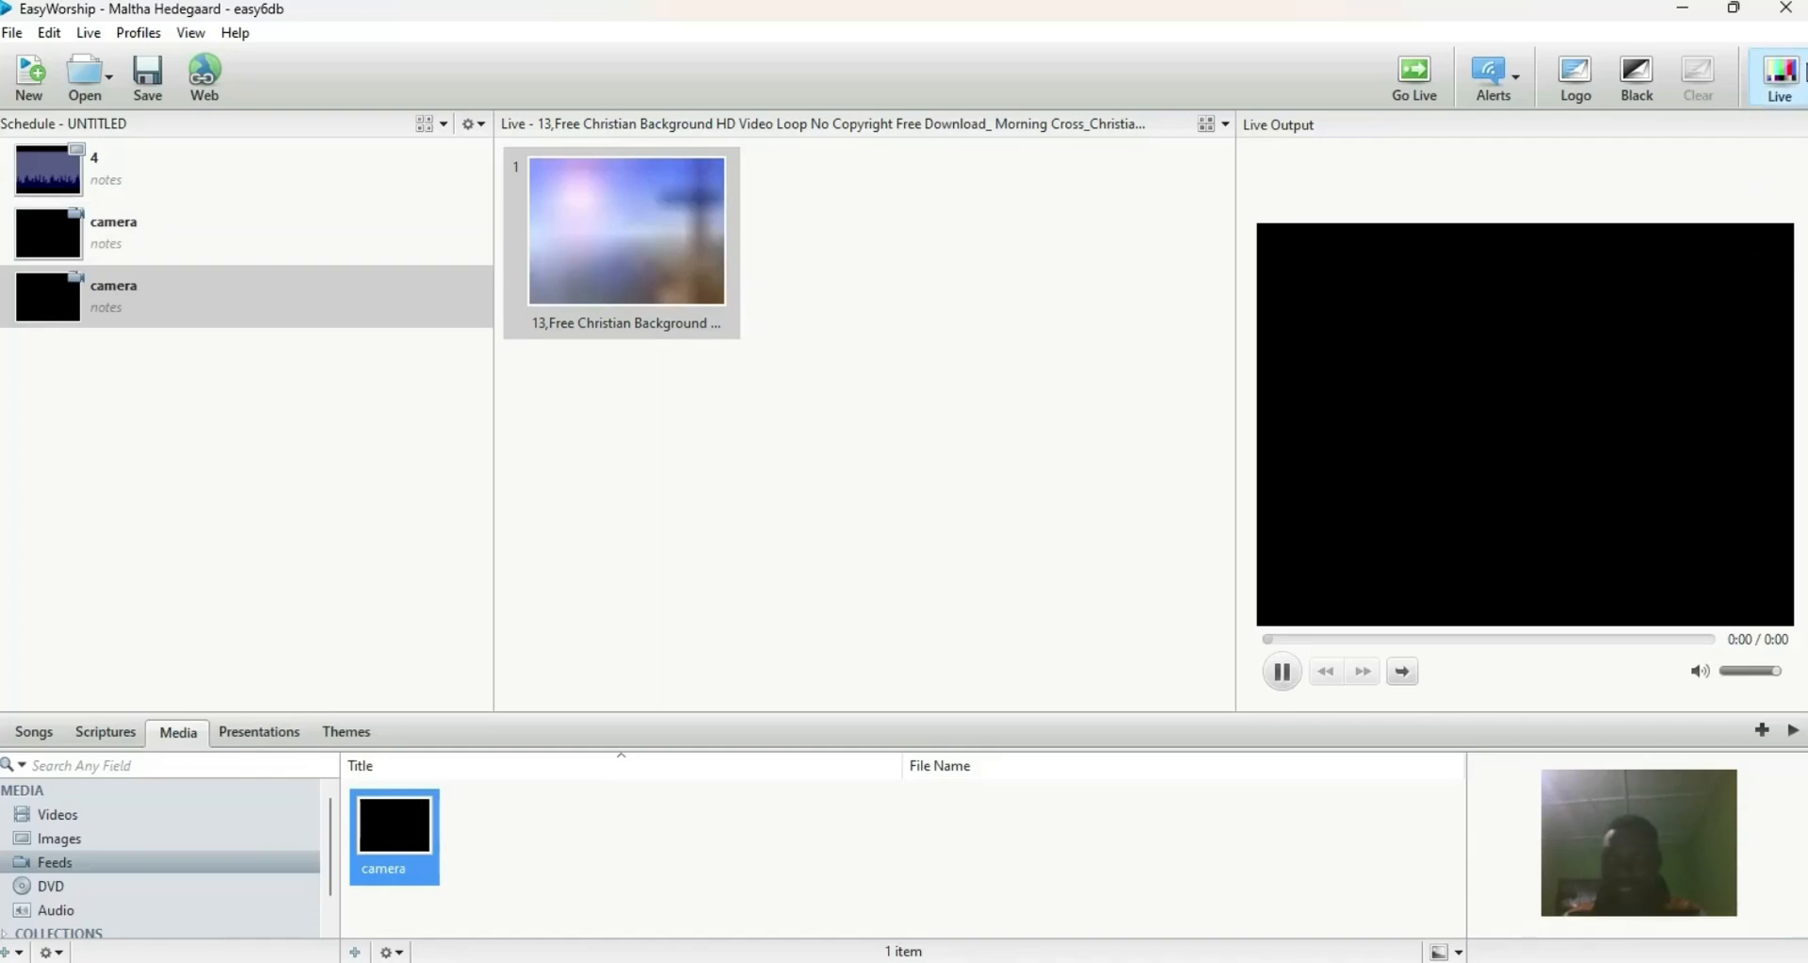
{"action": "double_click", "coordinate": [1648, 883]}
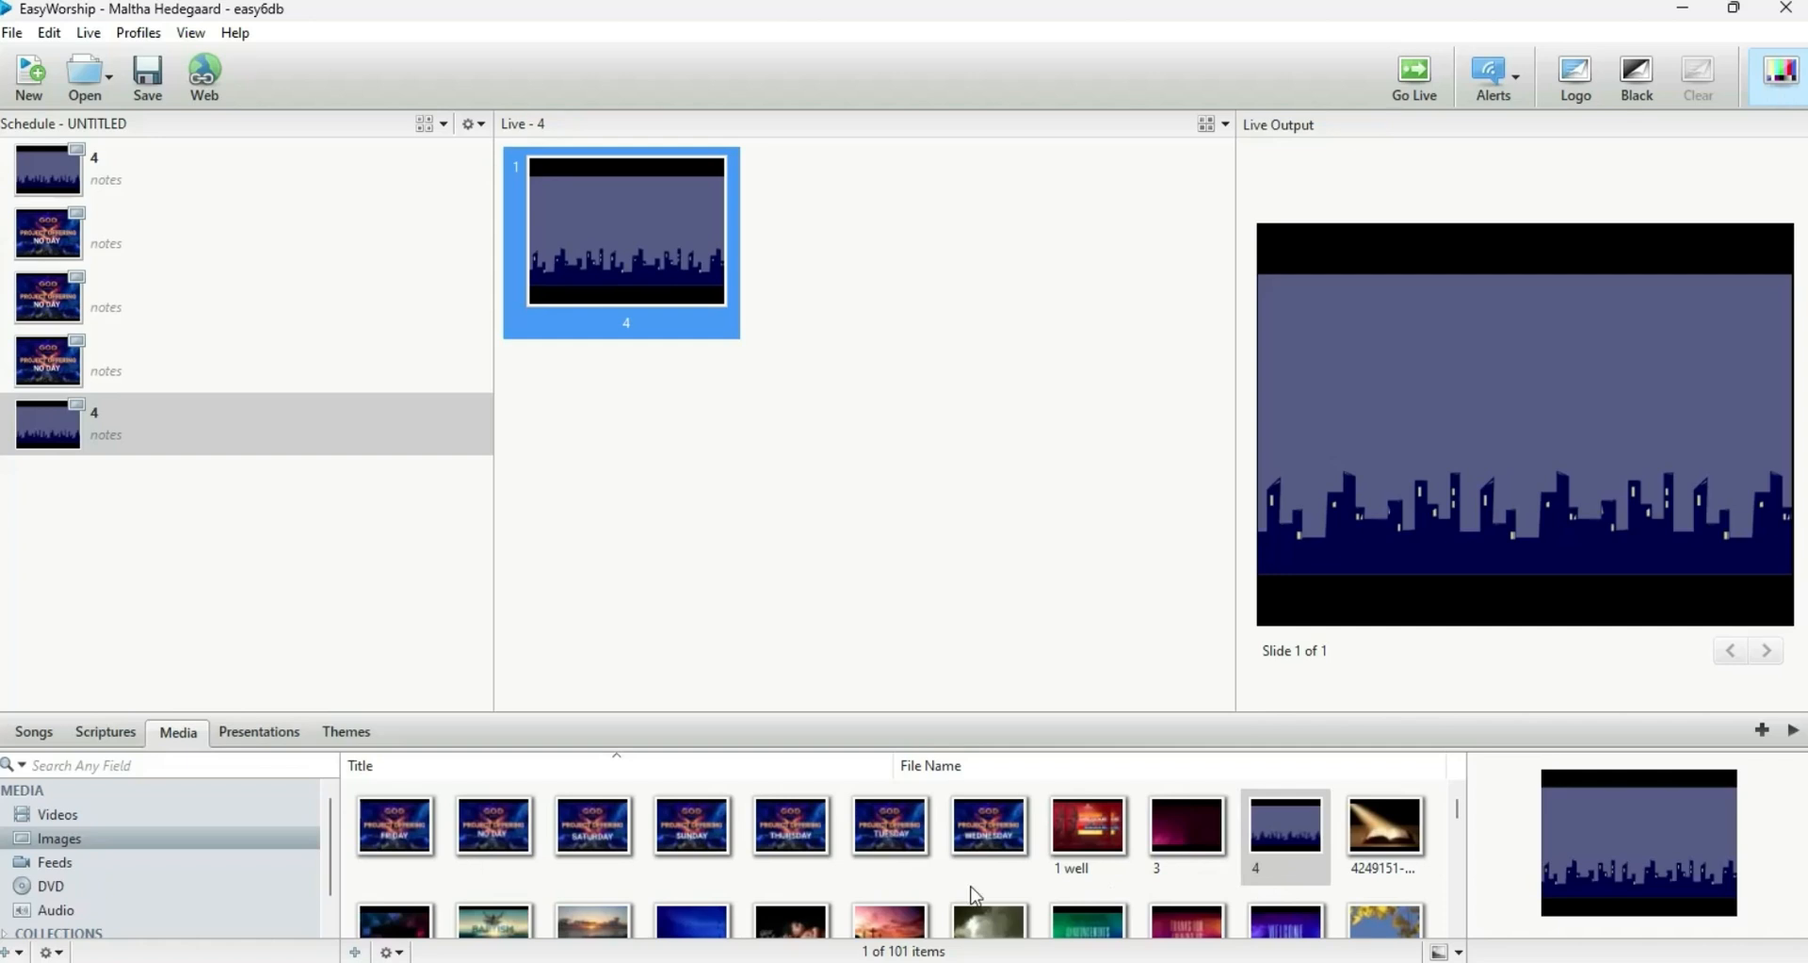
- Try the three non-automatic aspect ratio options, including Maintain, in image 4's properties, and close without saving
{"action": "left_click", "coordinate": [1316, 838]}
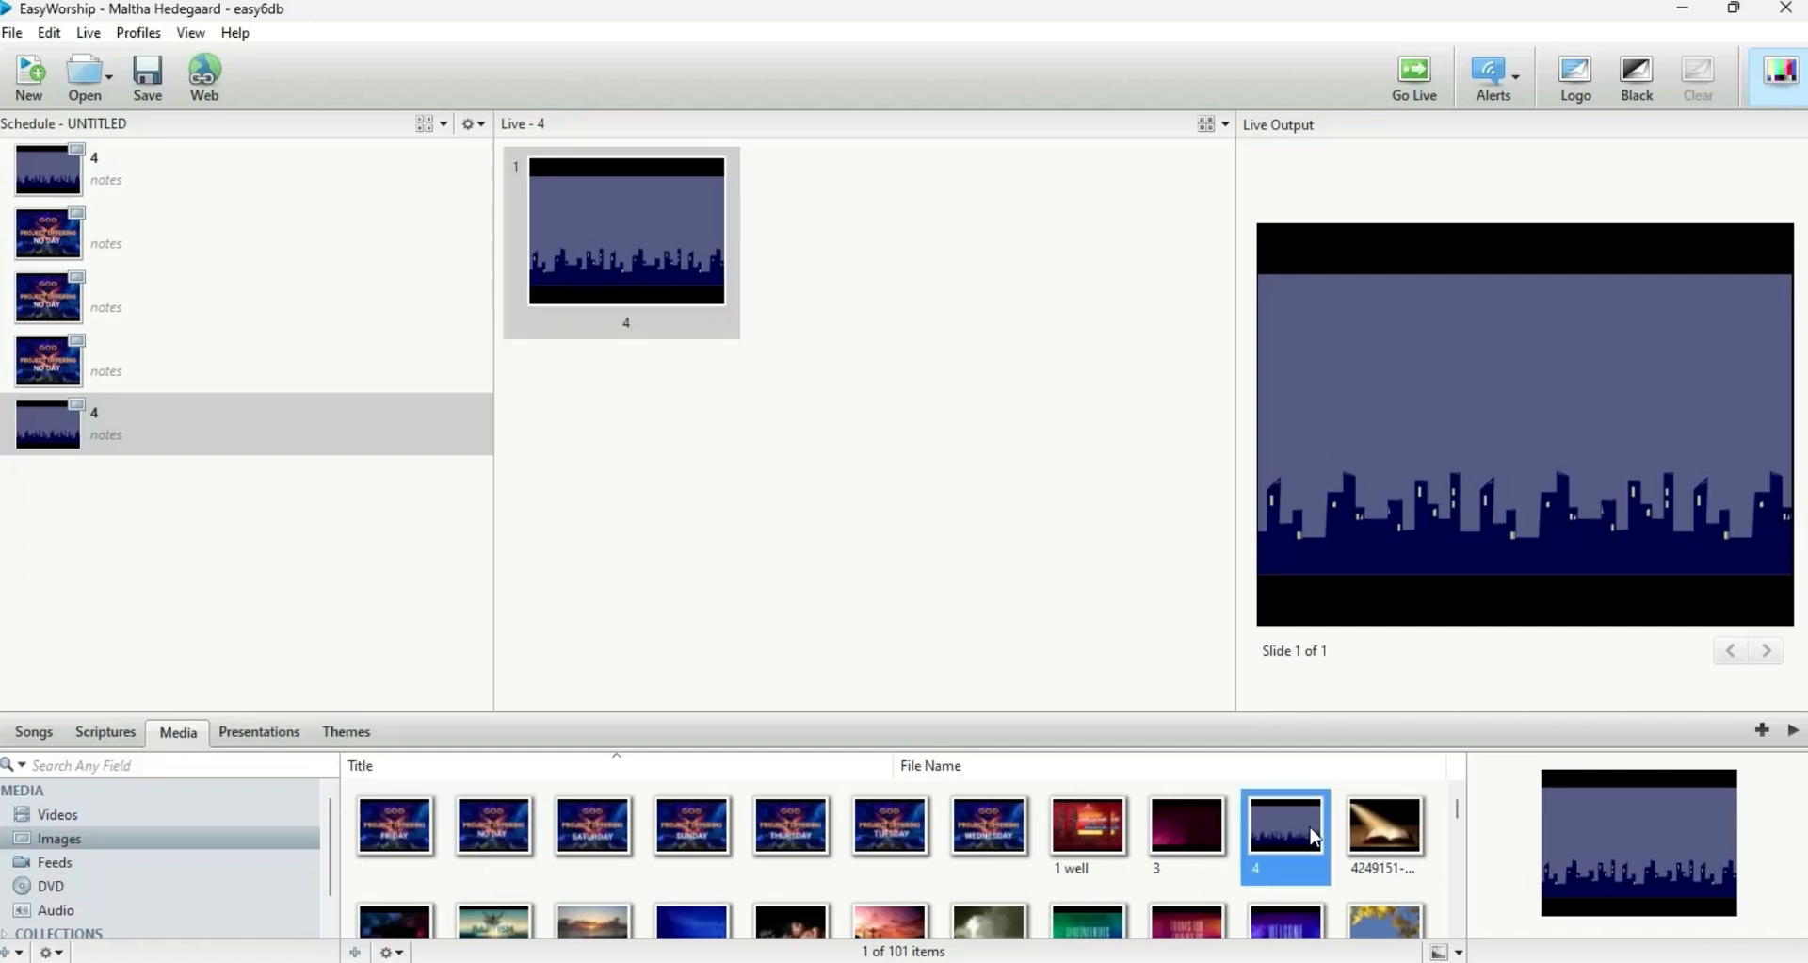
{"action": "left_click", "coordinate": [1127, 678]}
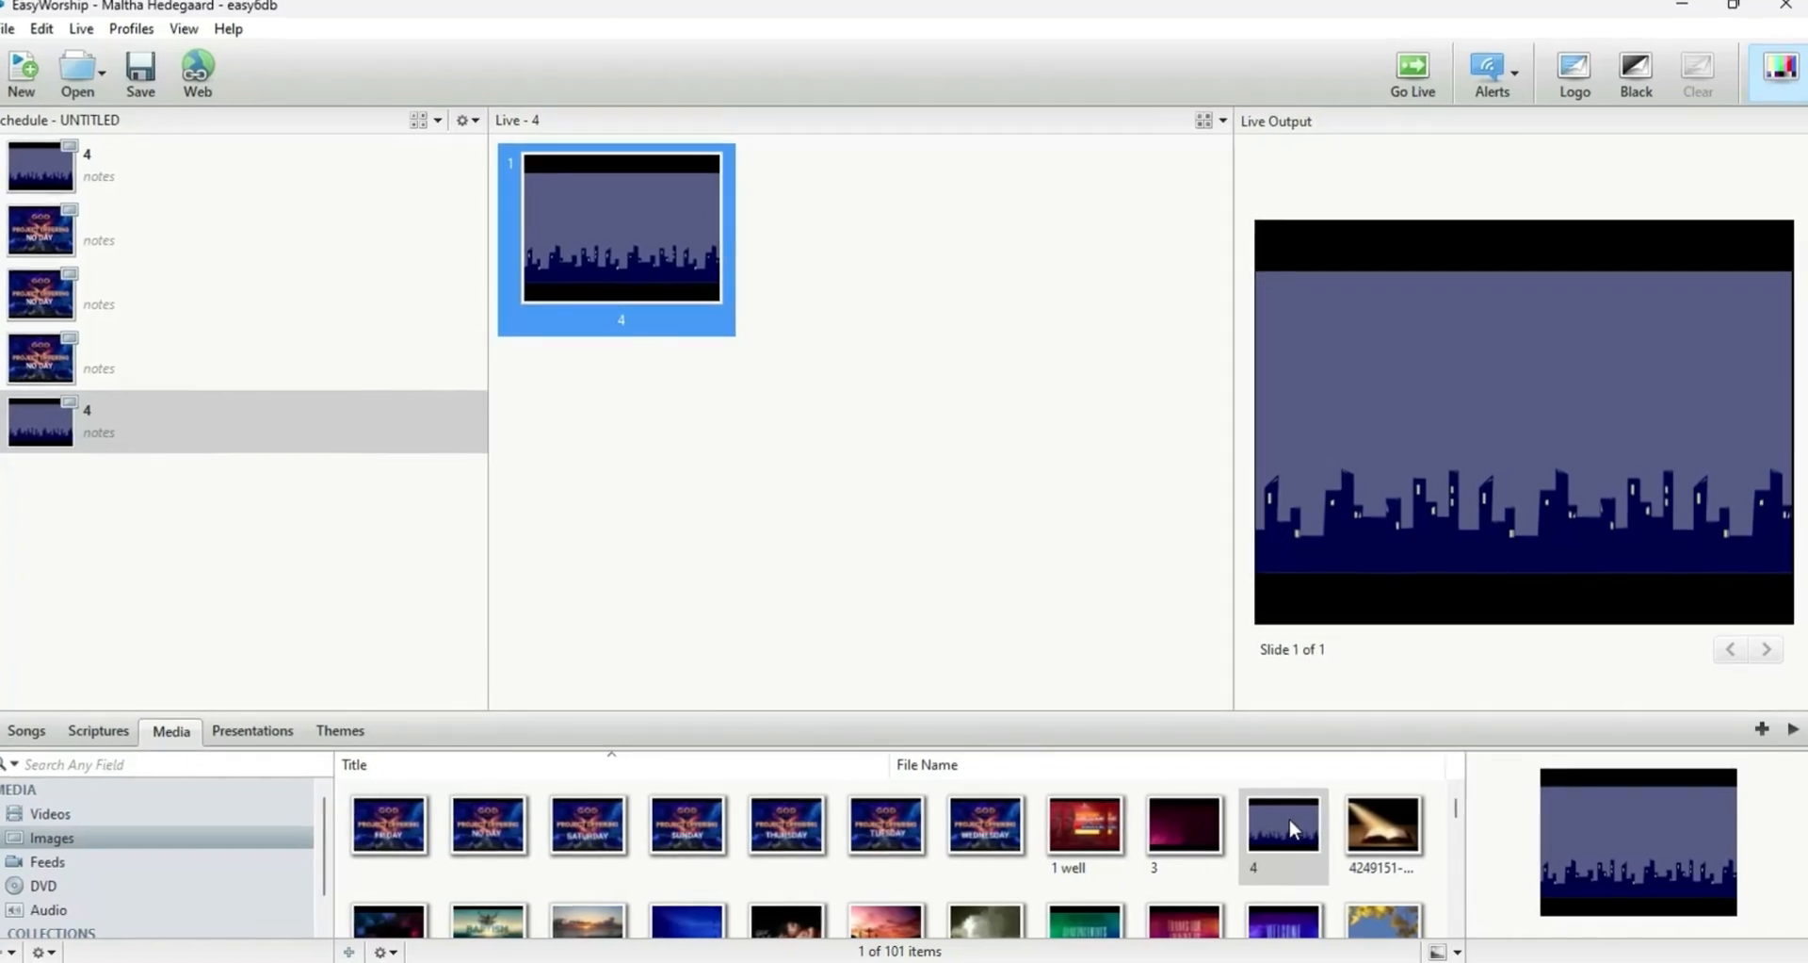
{"action": "right_click", "coordinate": [1252, 834]}
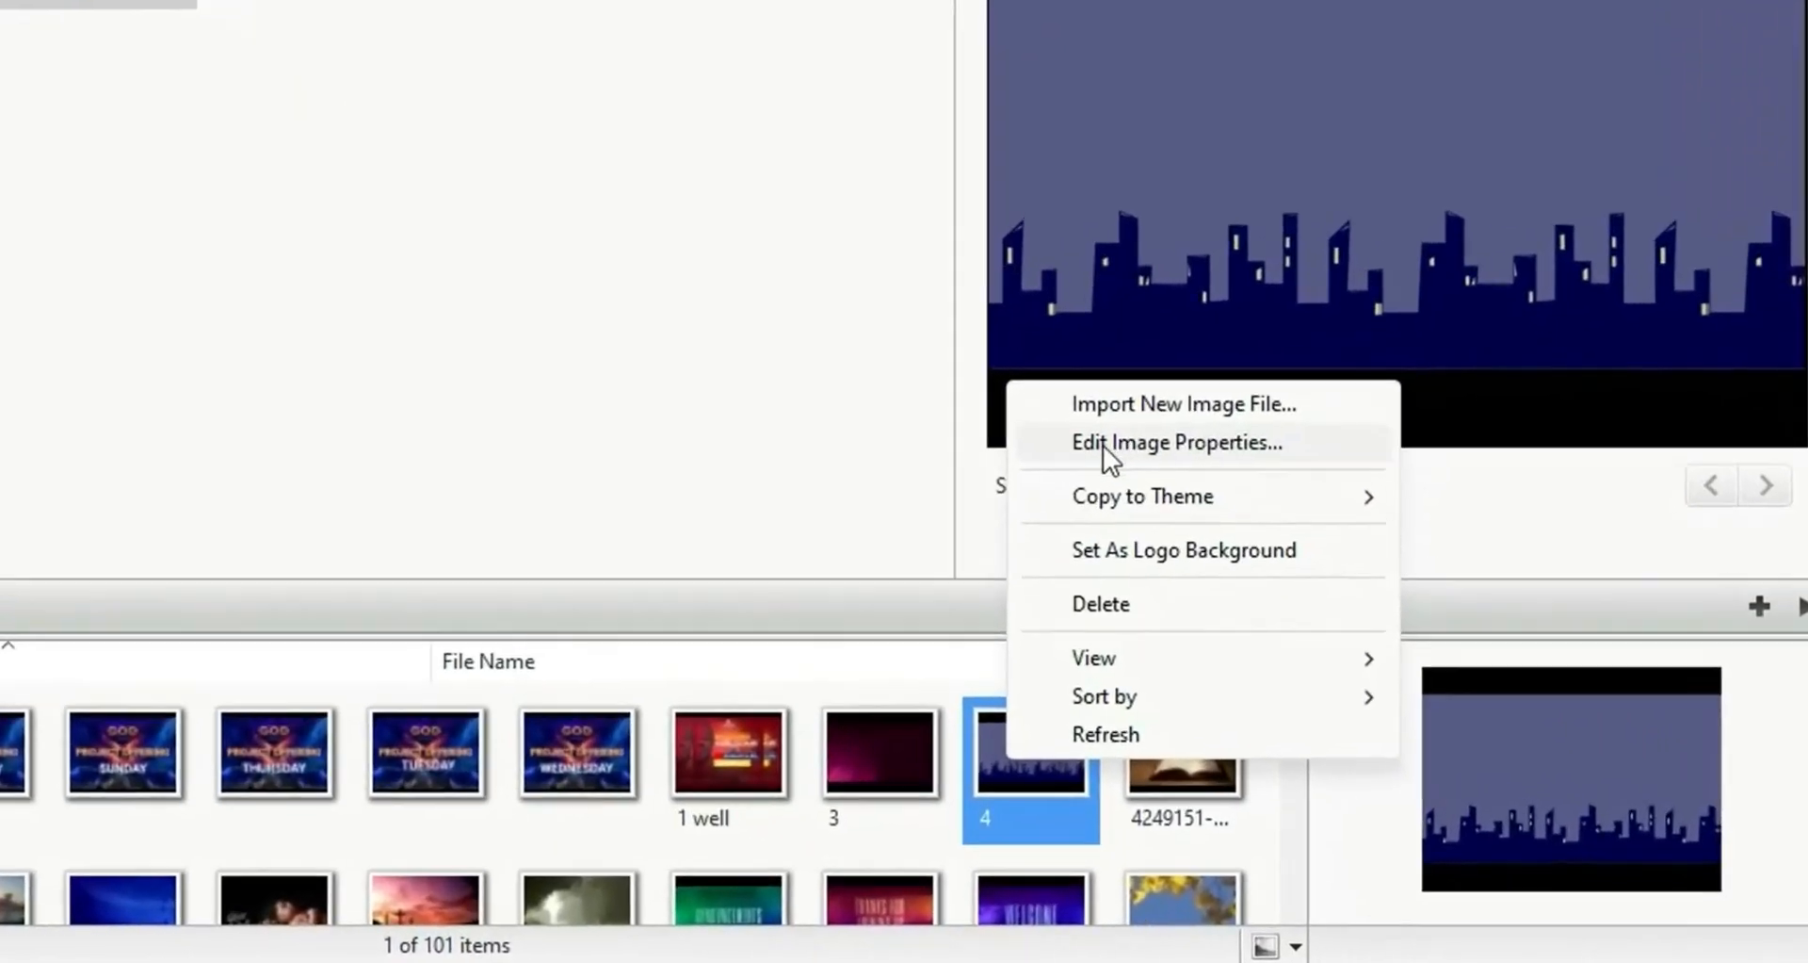
{"action": "left_click", "coordinate": [1077, 367]}
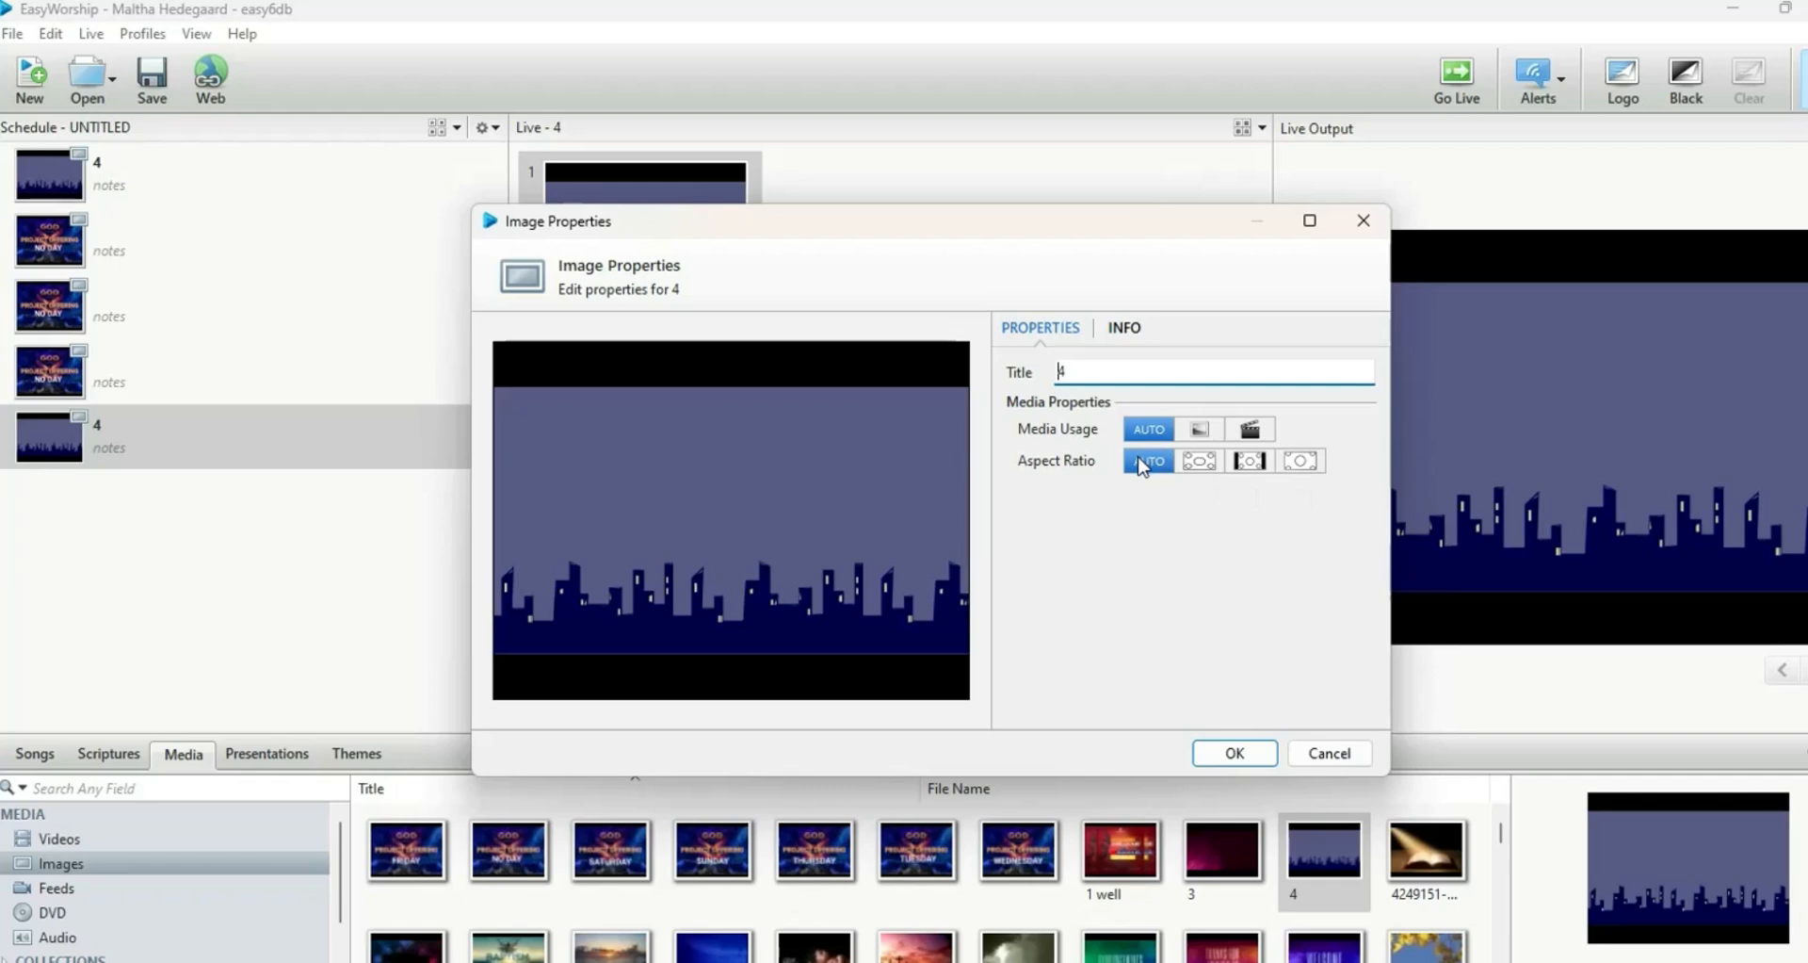
{"action": "left_click", "coordinate": [1212, 468]}
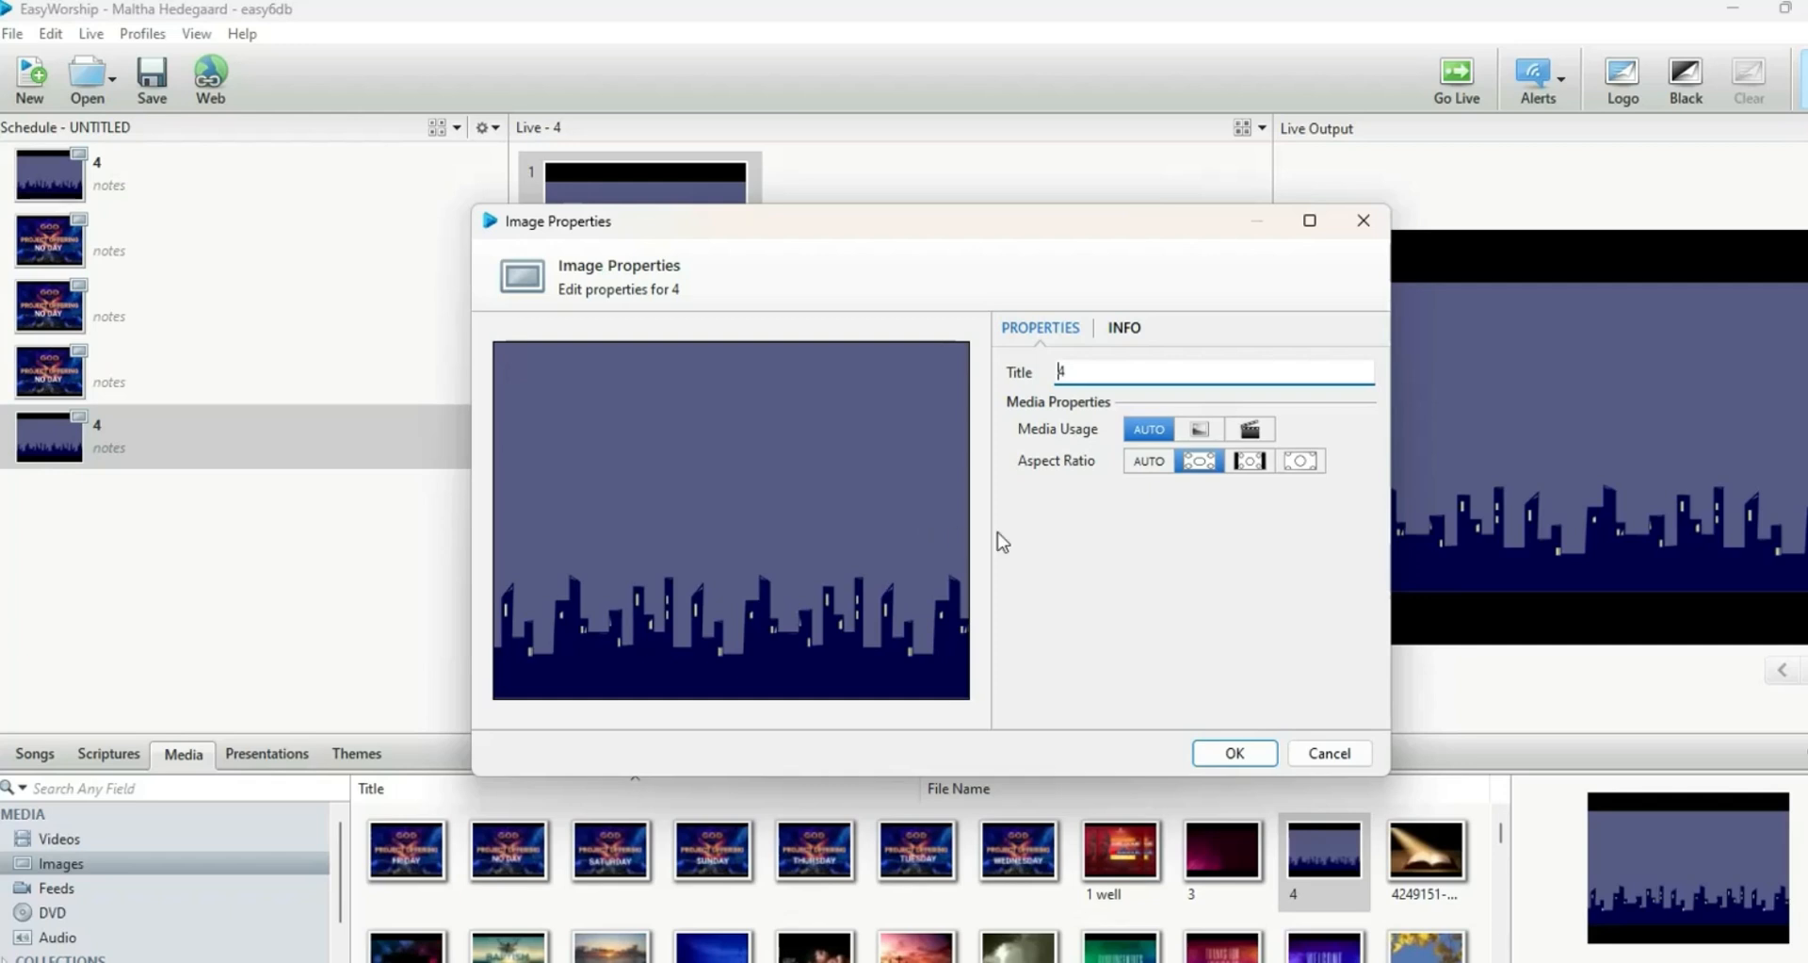
{"action": "left_click", "coordinate": [1245, 463]}
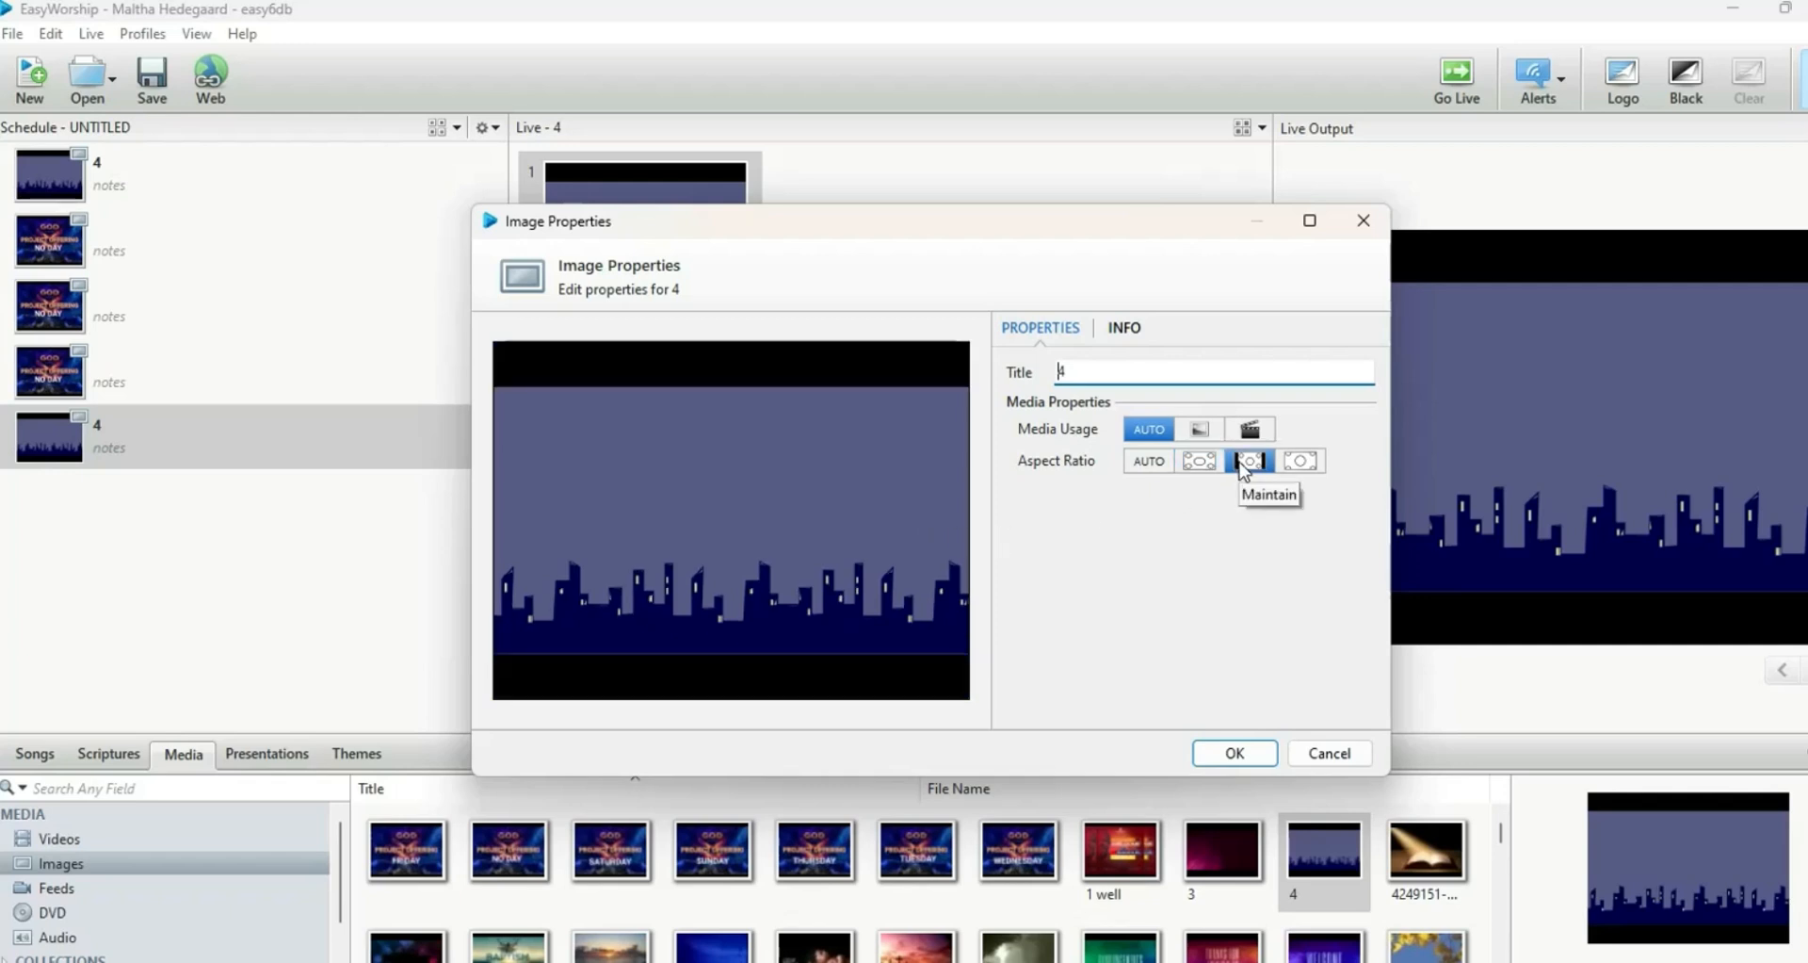
{"action": "left_click", "coordinate": [1300, 462]}
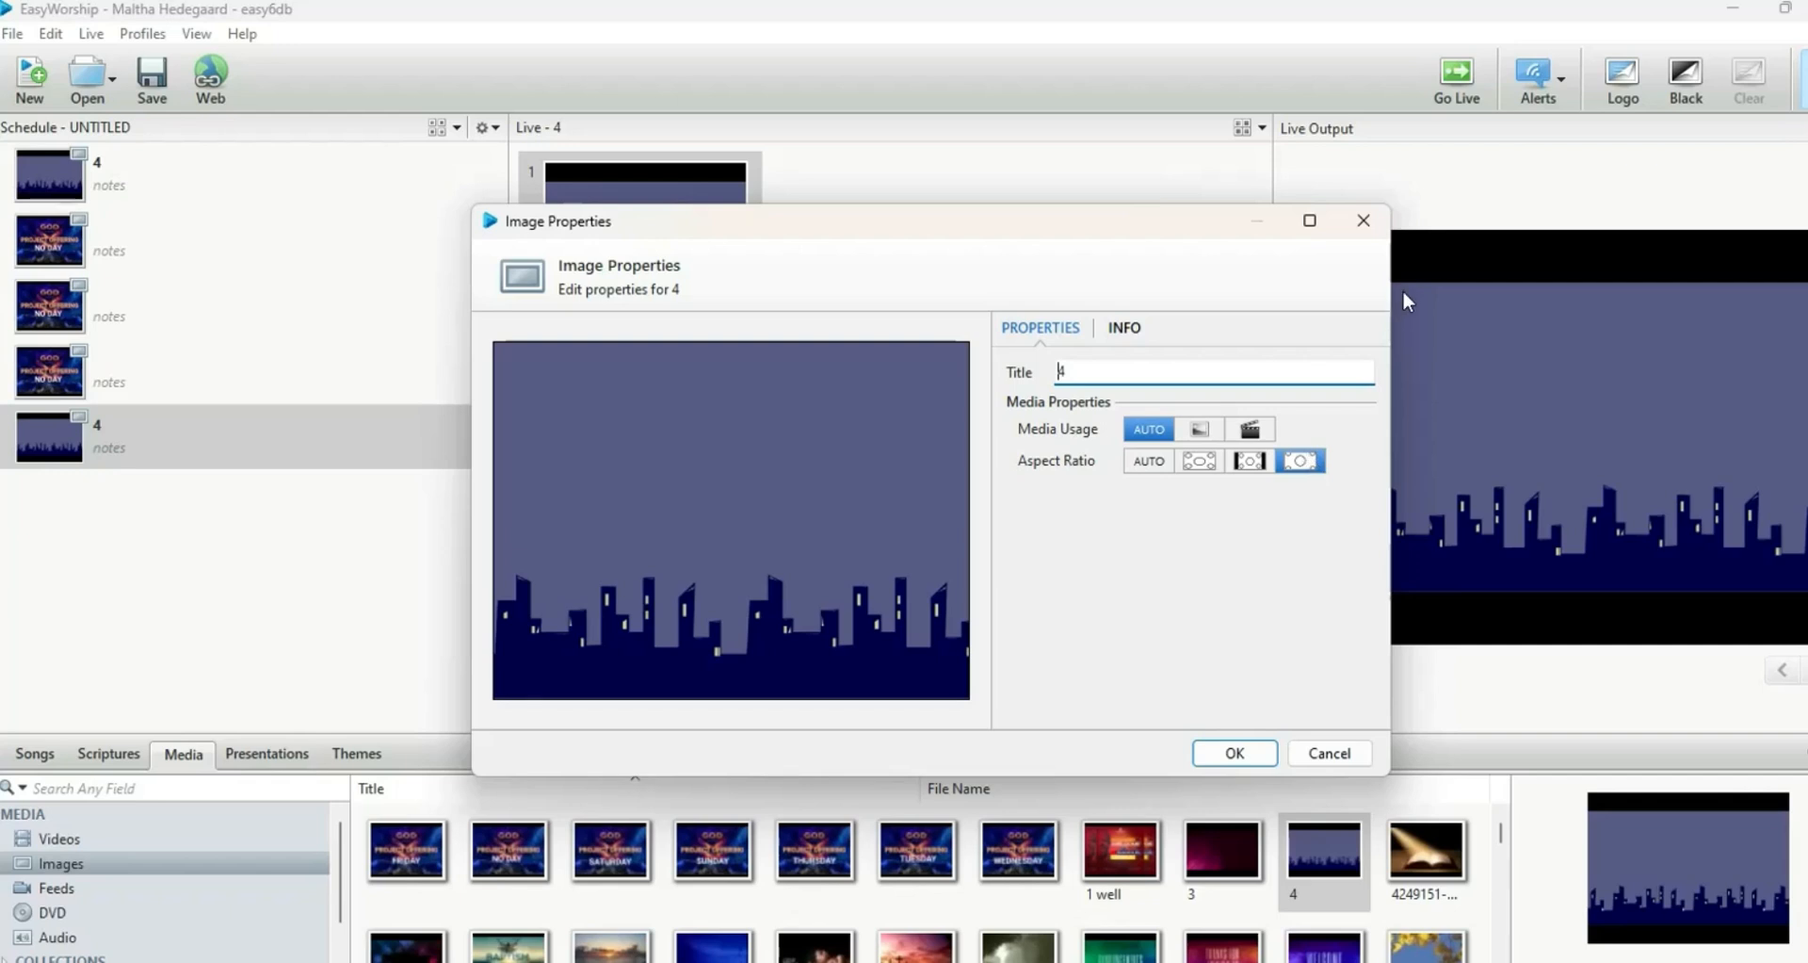
{"action": "left_click", "coordinate": [1364, 222]}
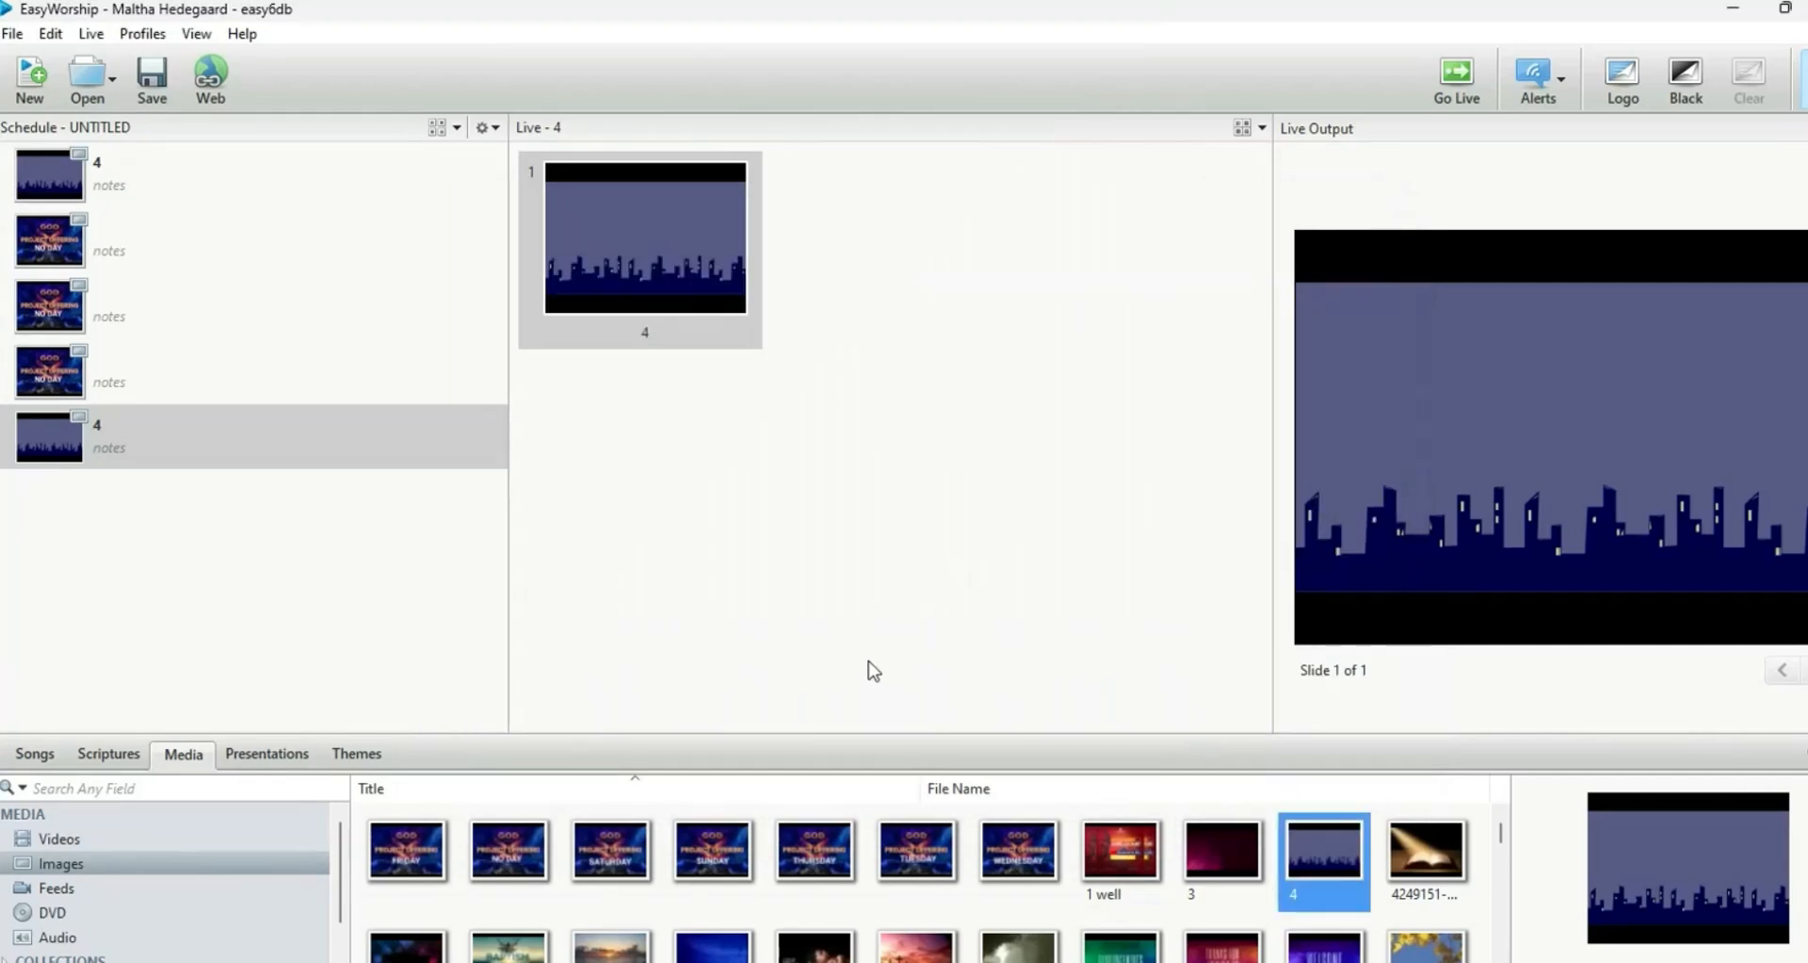
- Try the aspect ratio options in the 193 Free Christian Loop Background video's properties, return to Auto, and close without saving
{"action": "left_click", "coordinate": [83, 838]}
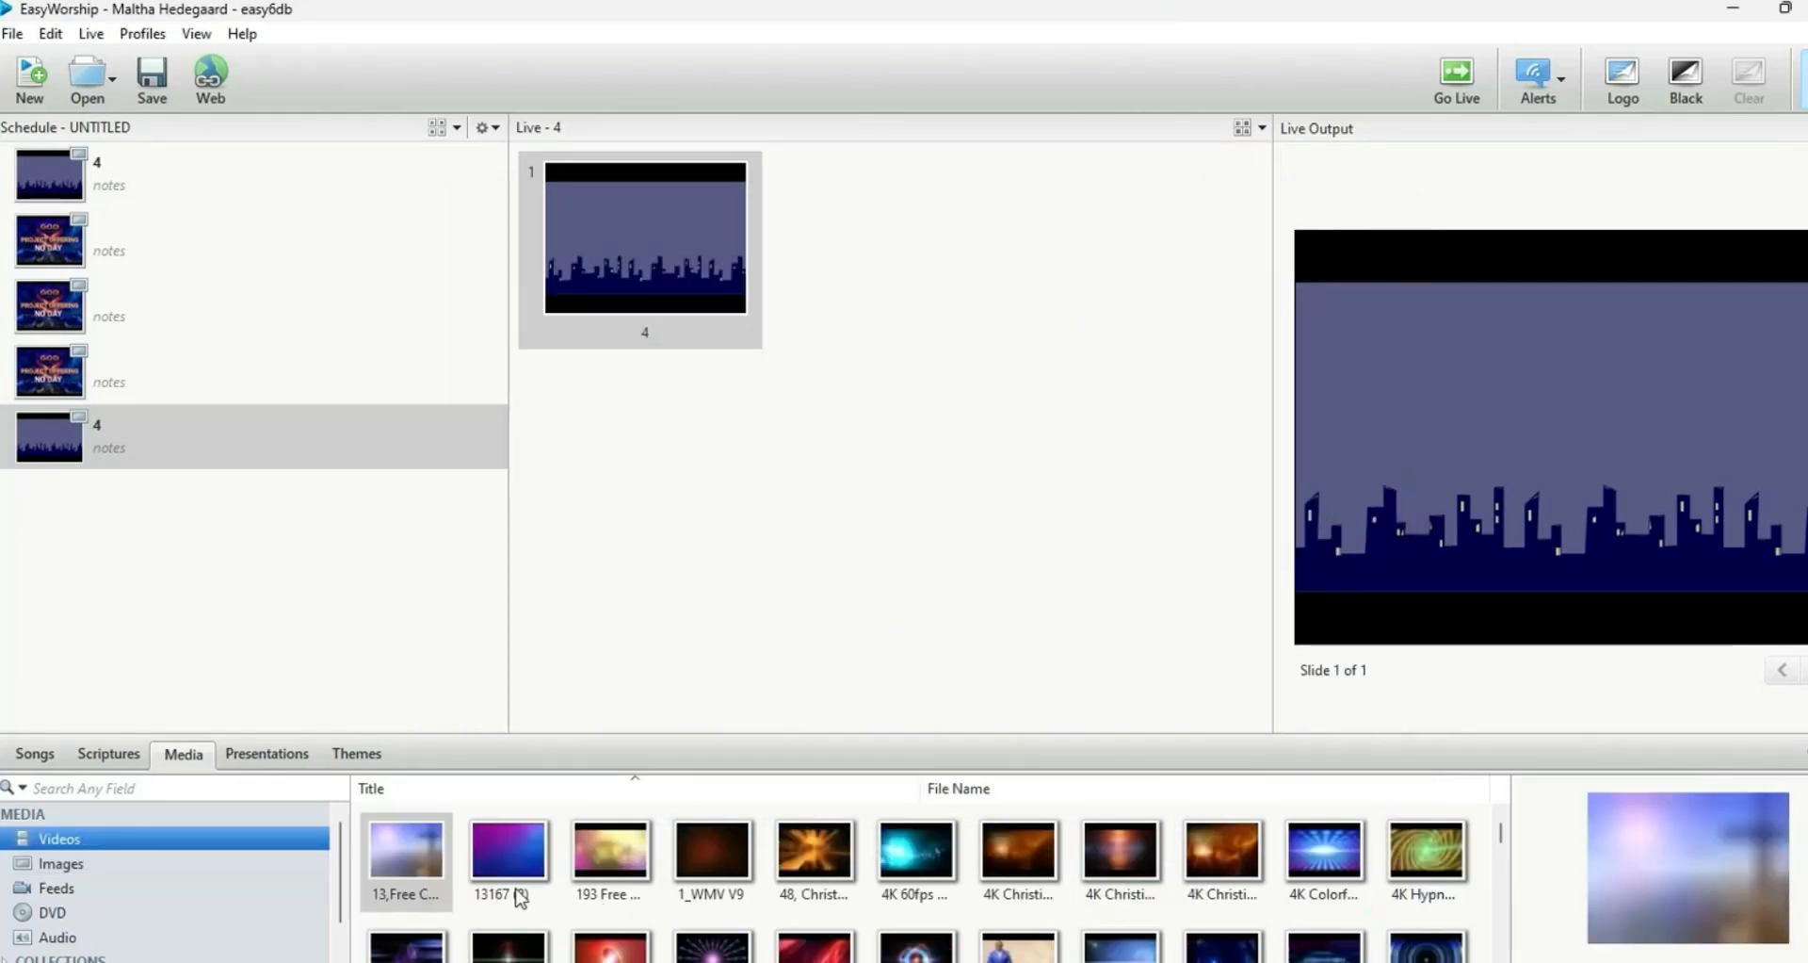
{"action": "left_click", "coordinate": [432, 862]}
{"action": "left_click", "coordinate": [620, 868]}
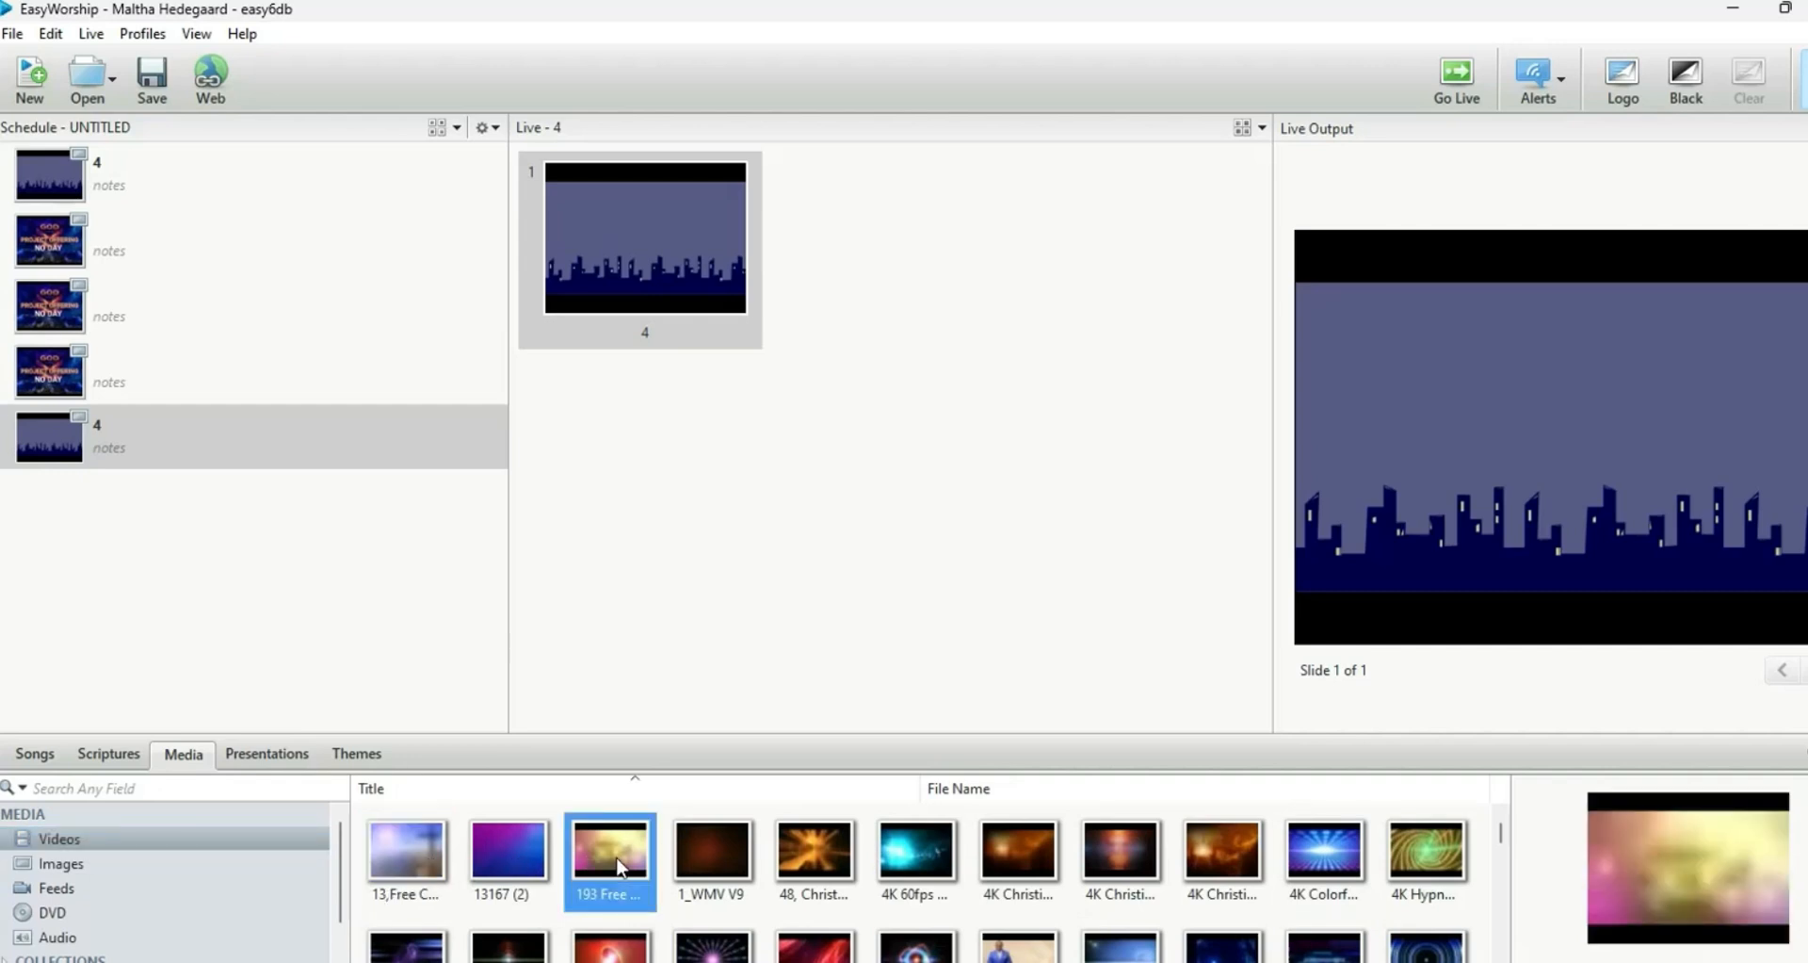
{"action": "right_click", "coordinate": [621, 867]}
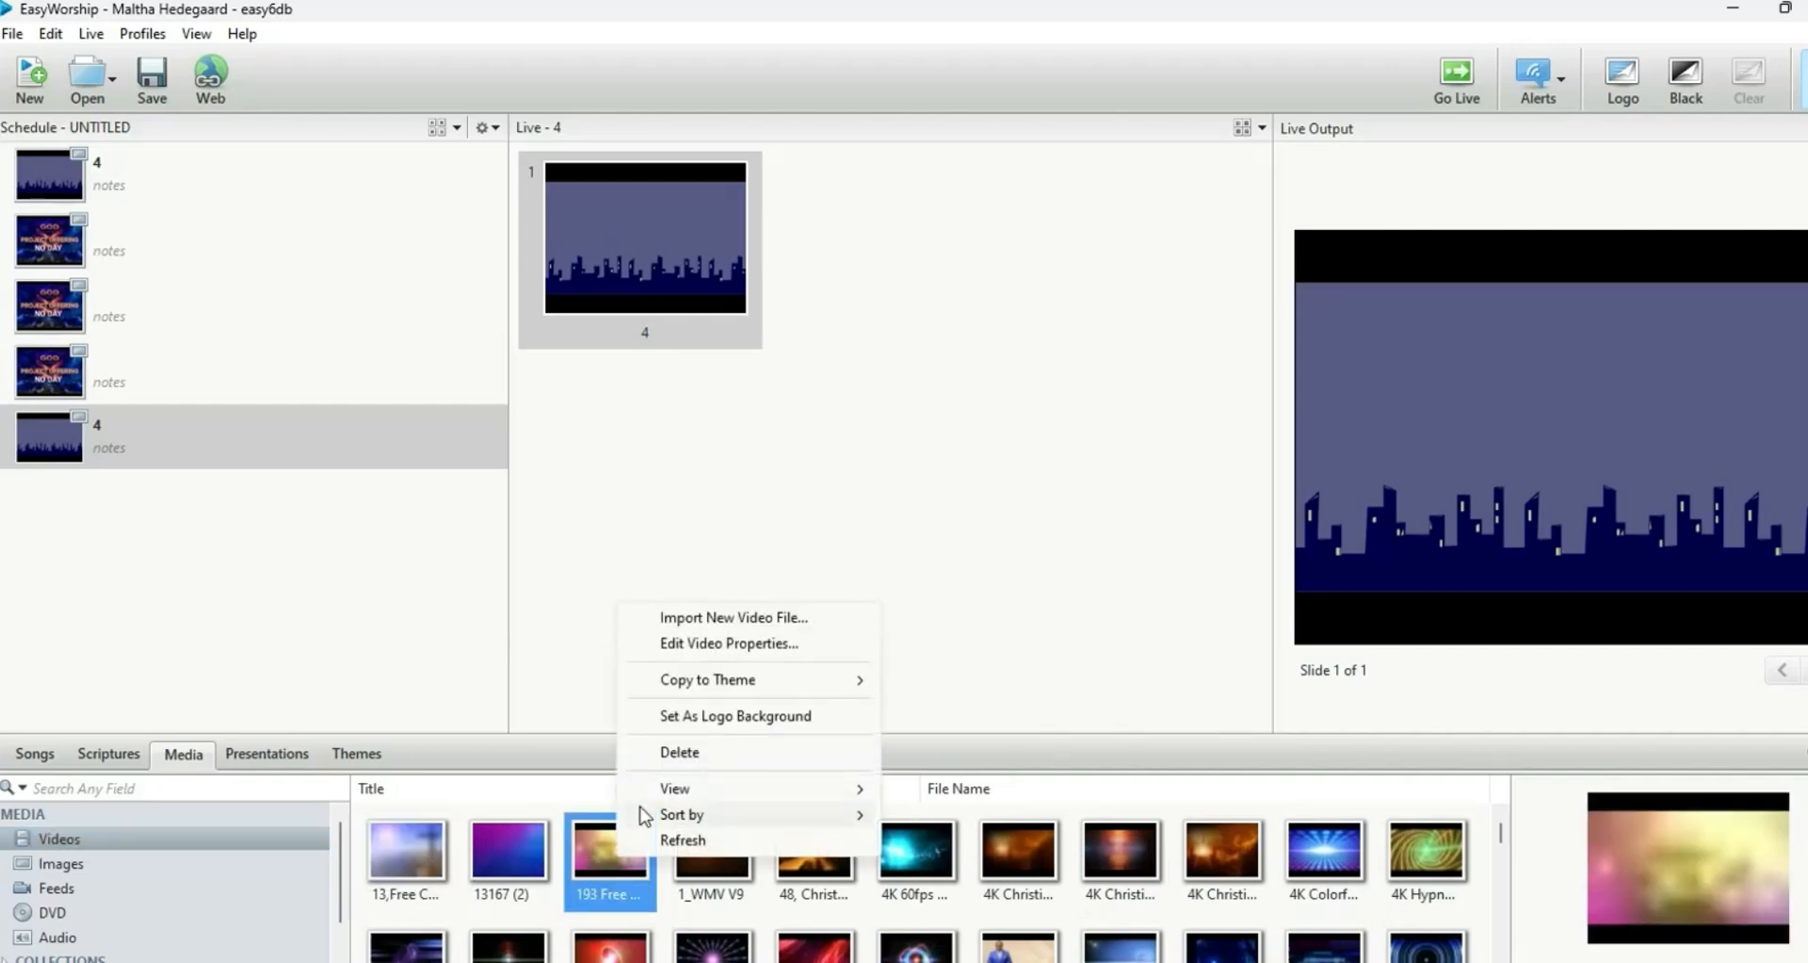
{"action": "left_click", "coordinate": [689, 650]}
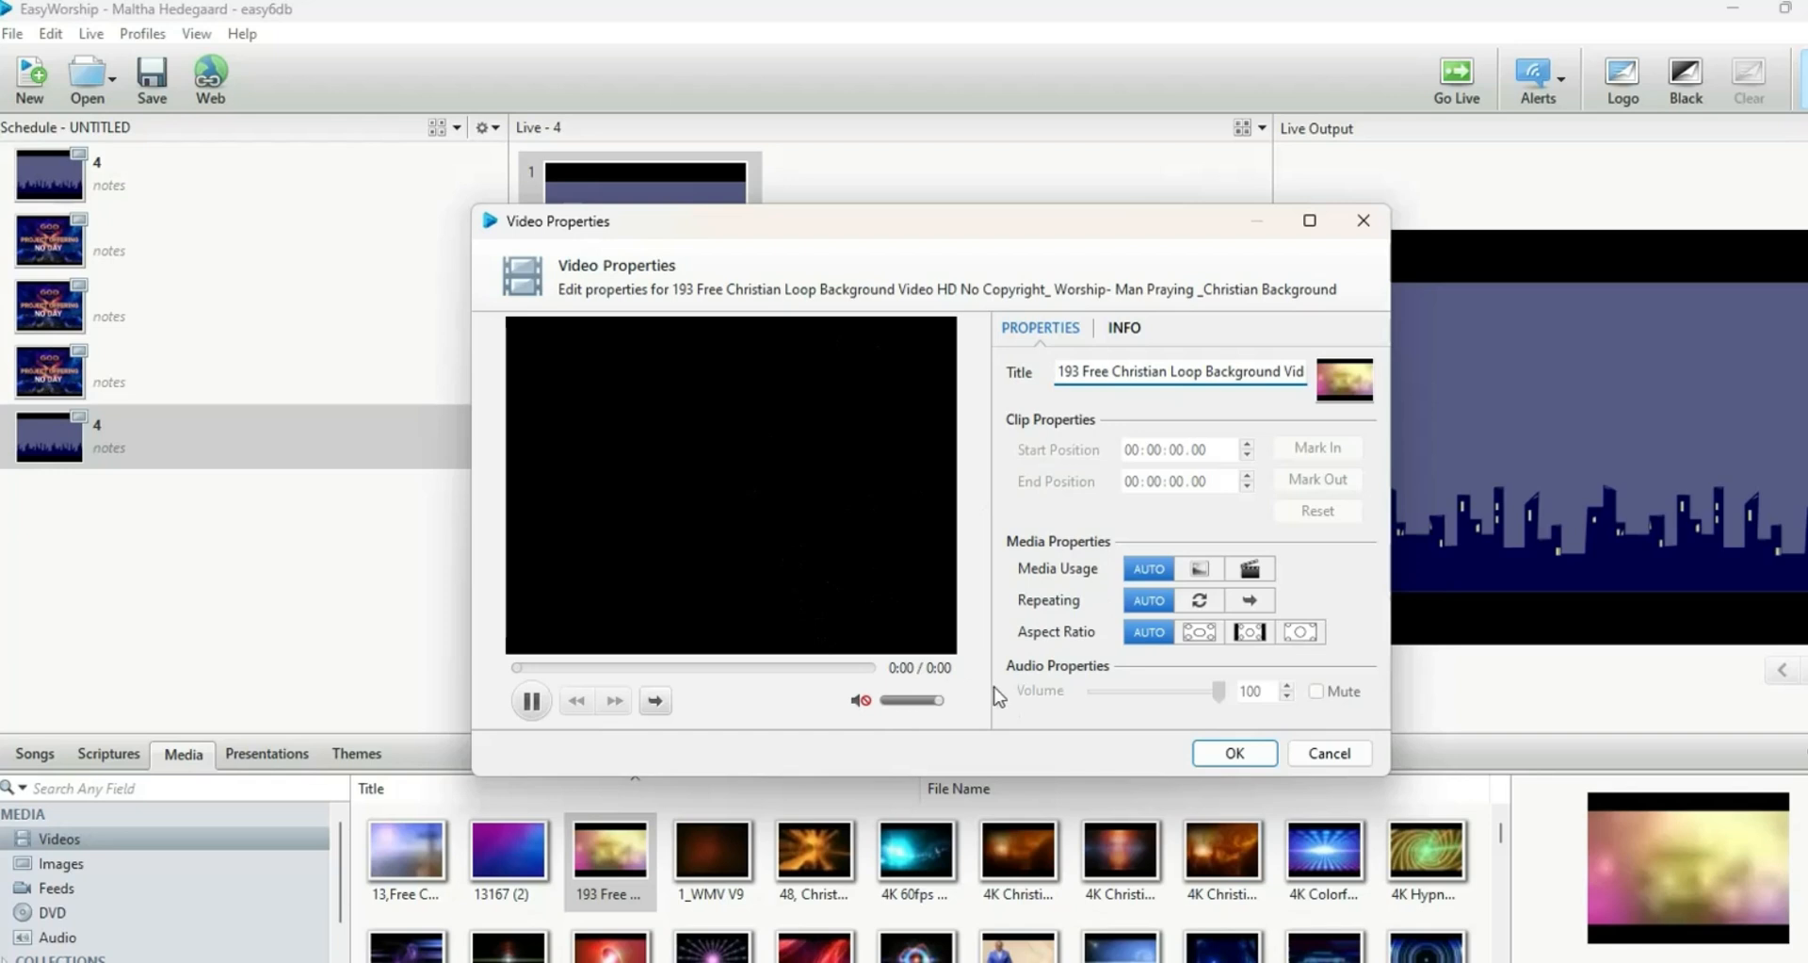
{"action": "left_click", "coordinate": [1243, 636]}
{"action": "left_click", "coordinate": [1300, 633]}
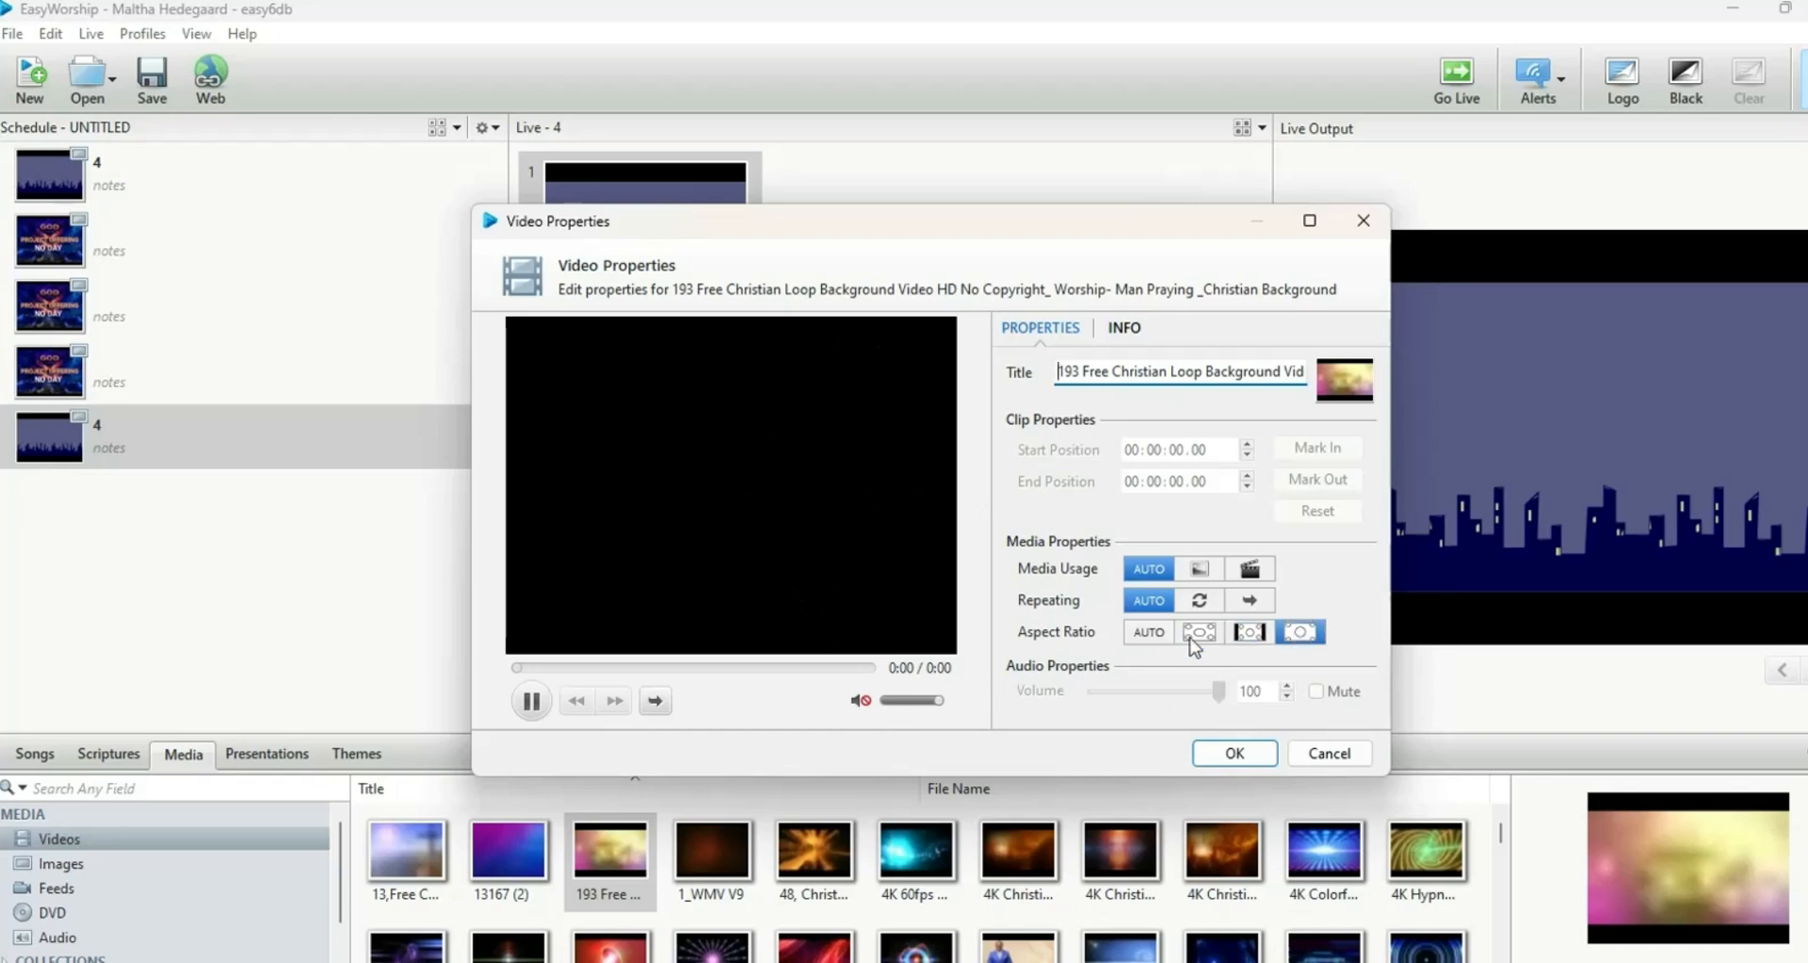
{"action": "left_click", "coordinate": [1166, 635]}
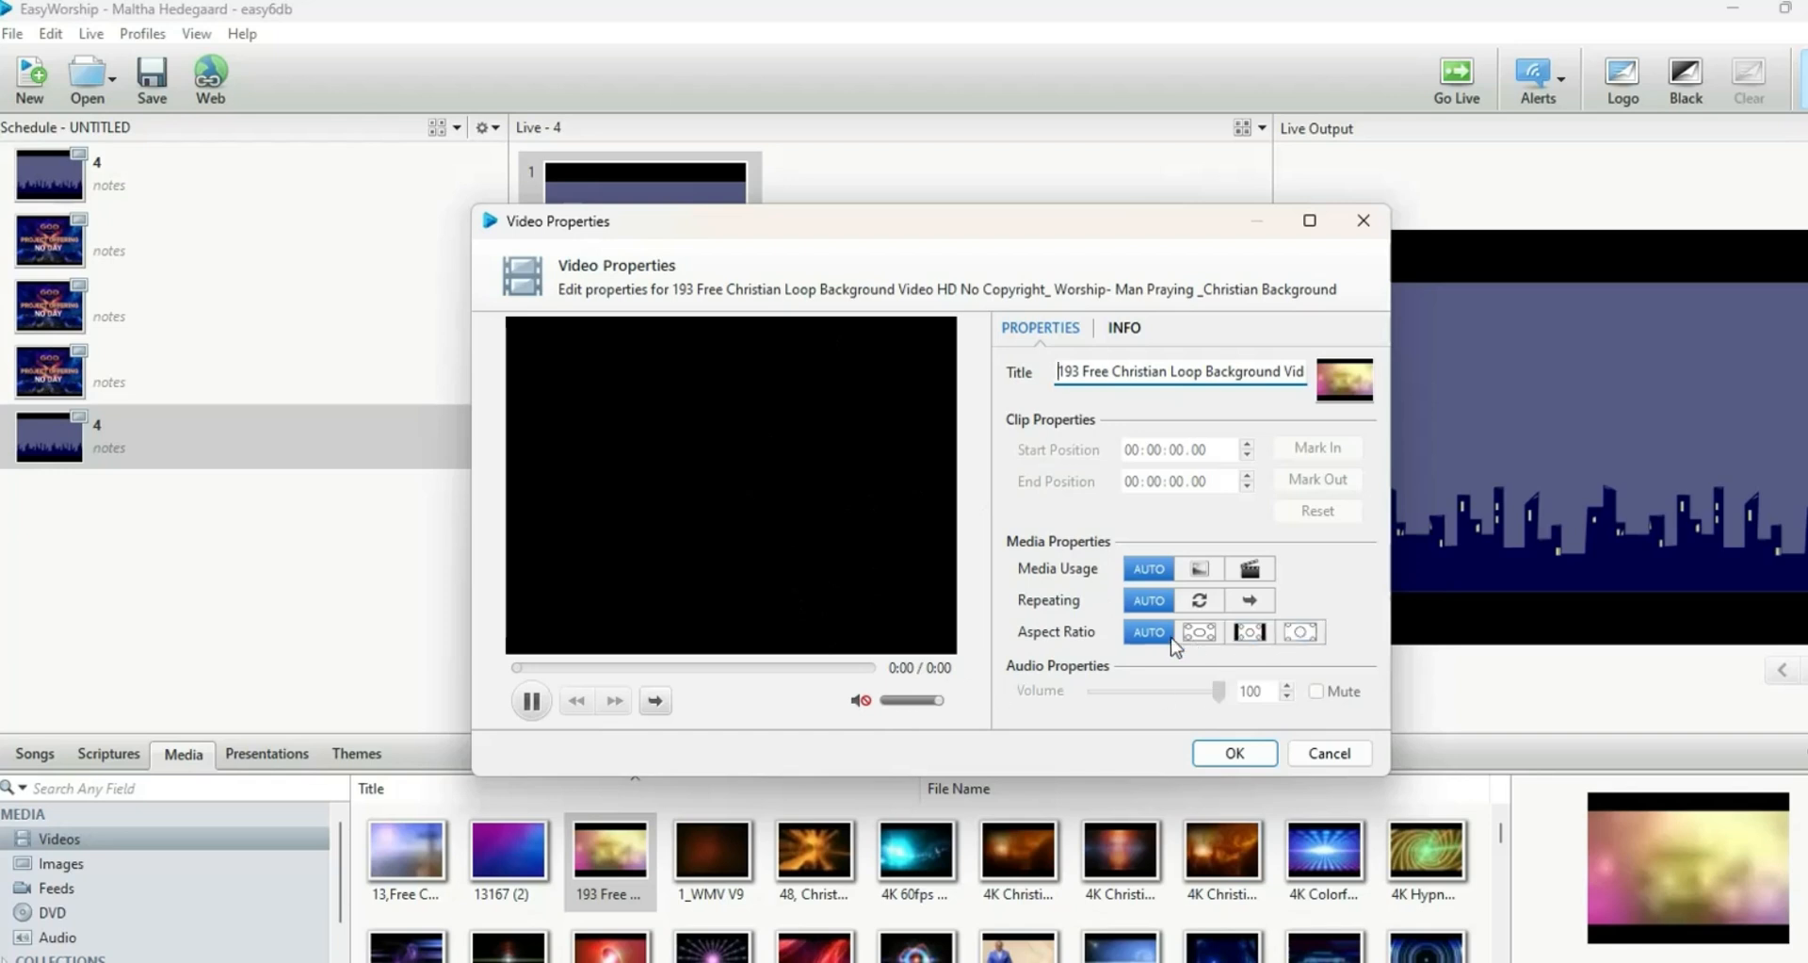
{"action": "left_click", "coordinate": [1368, 224]}
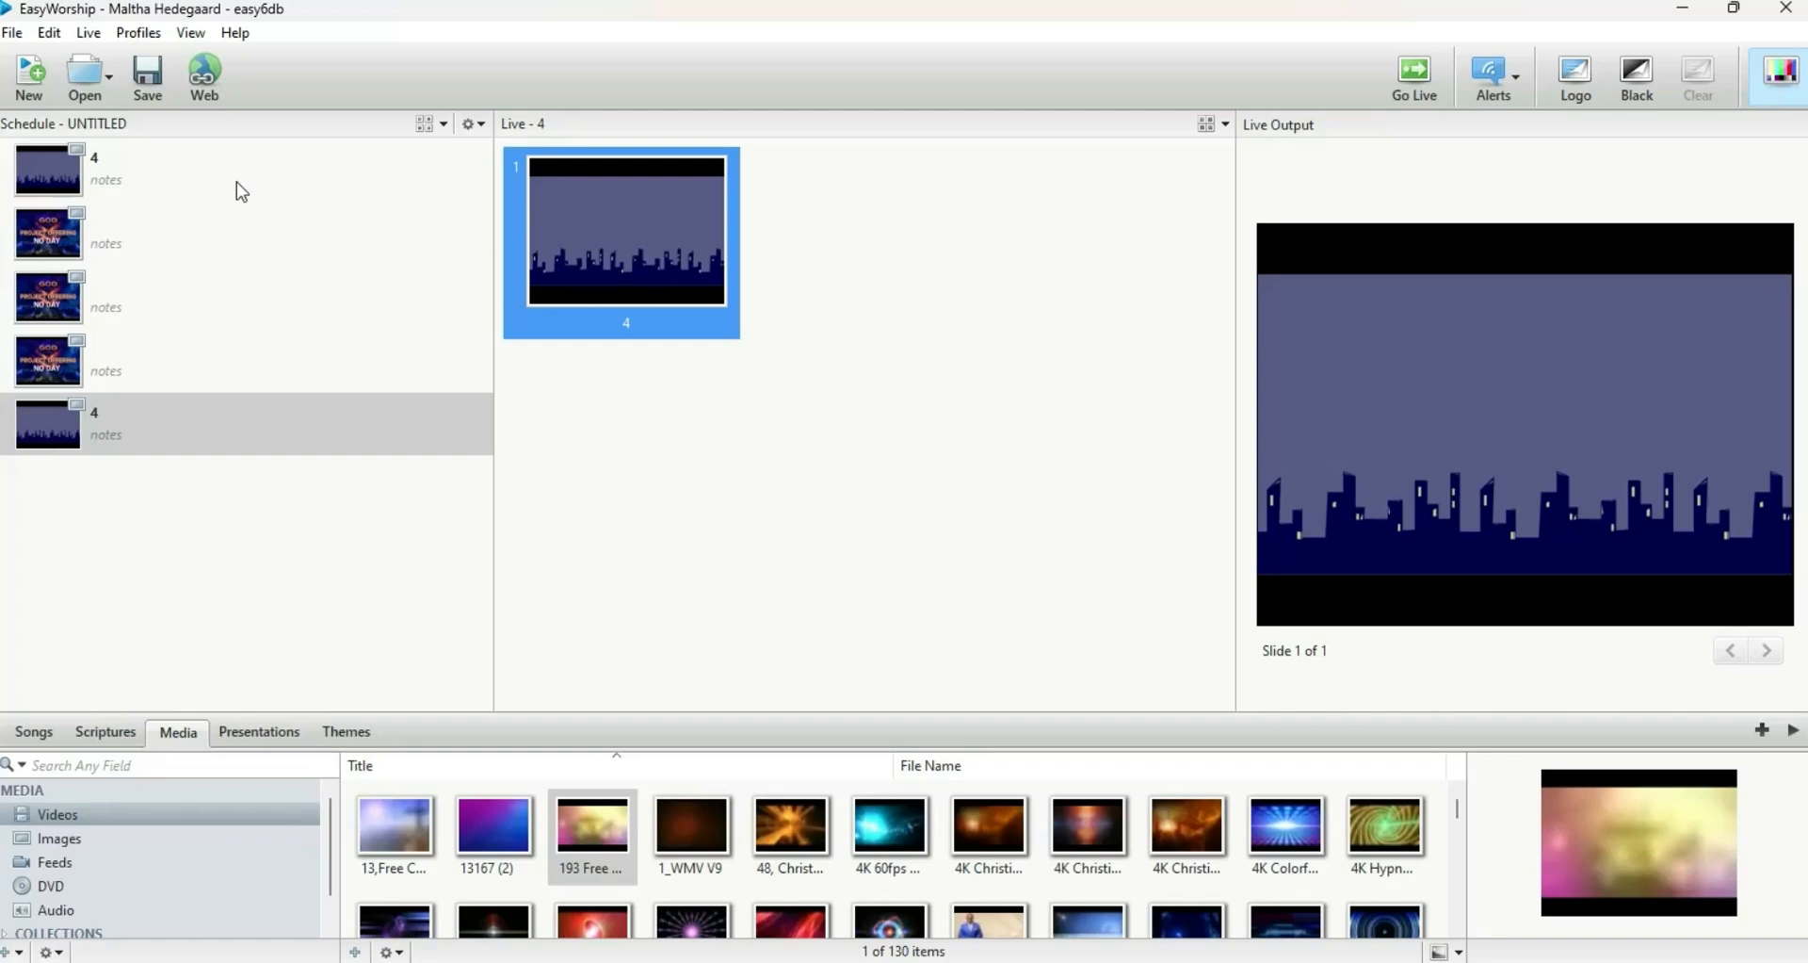
- Open the program options and set the live nursery alert's background color to indigo and its background opacity to 50
{"action": "left_click", "coordinate": [49, 34]}
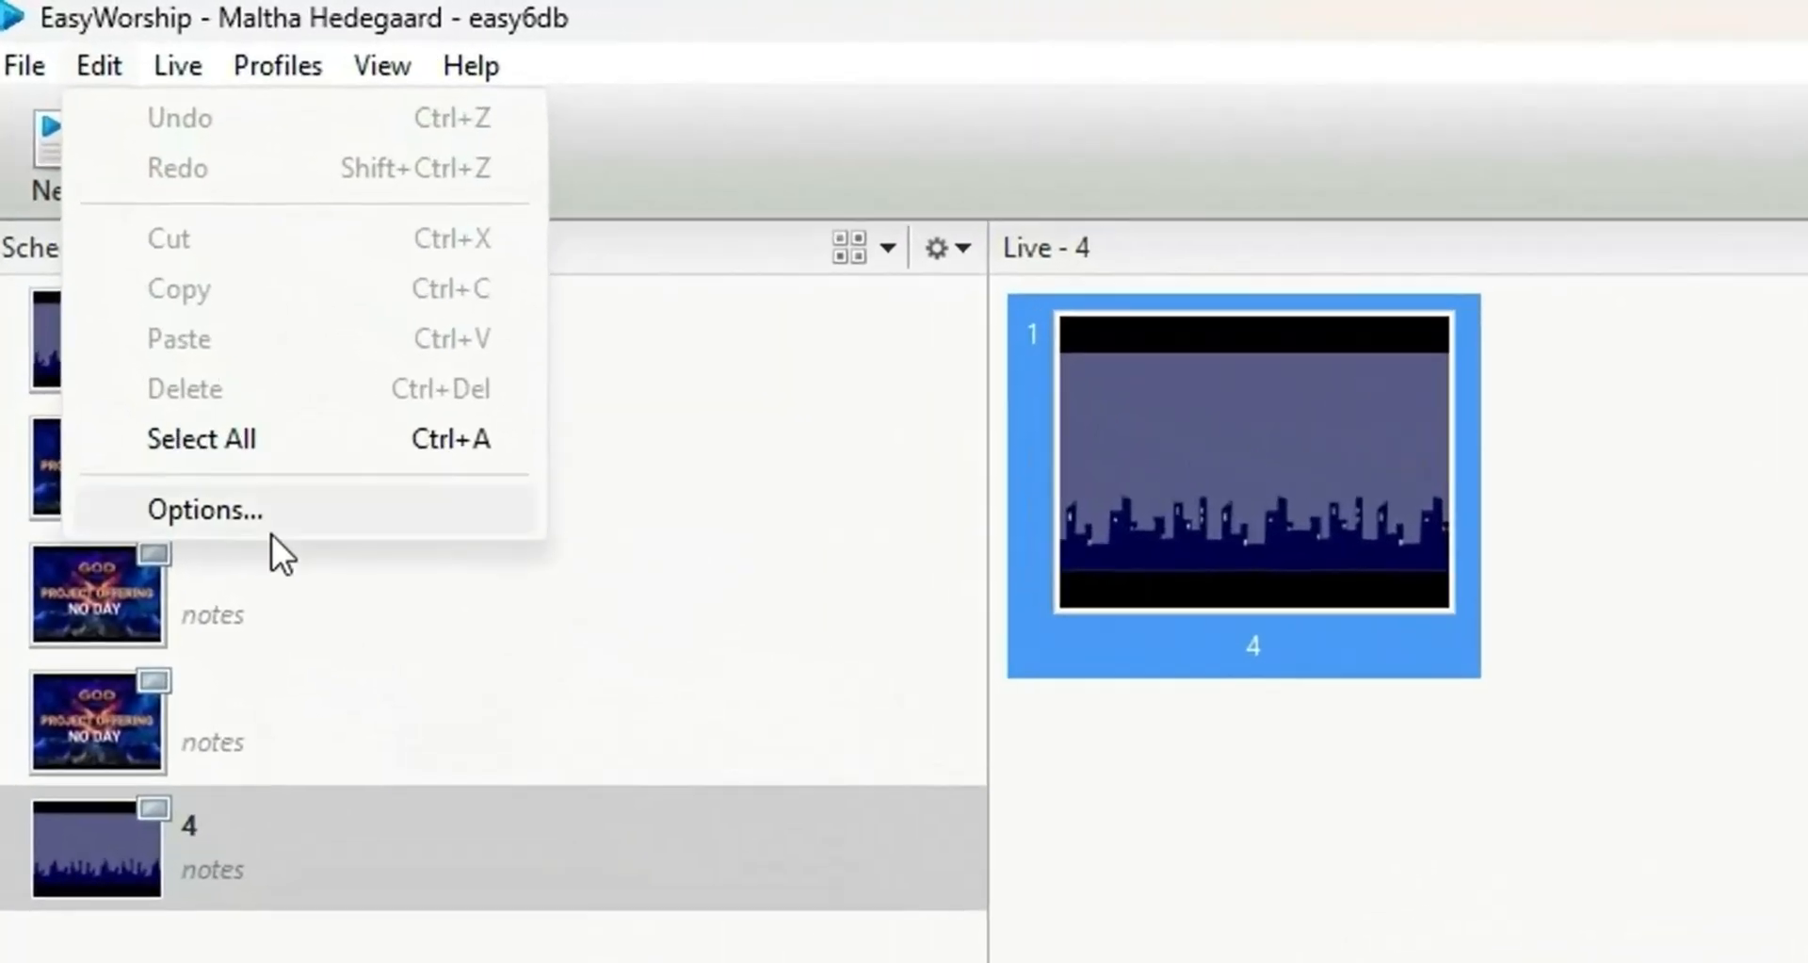
{"action": "left_click", "coordinate": [134, 263]}
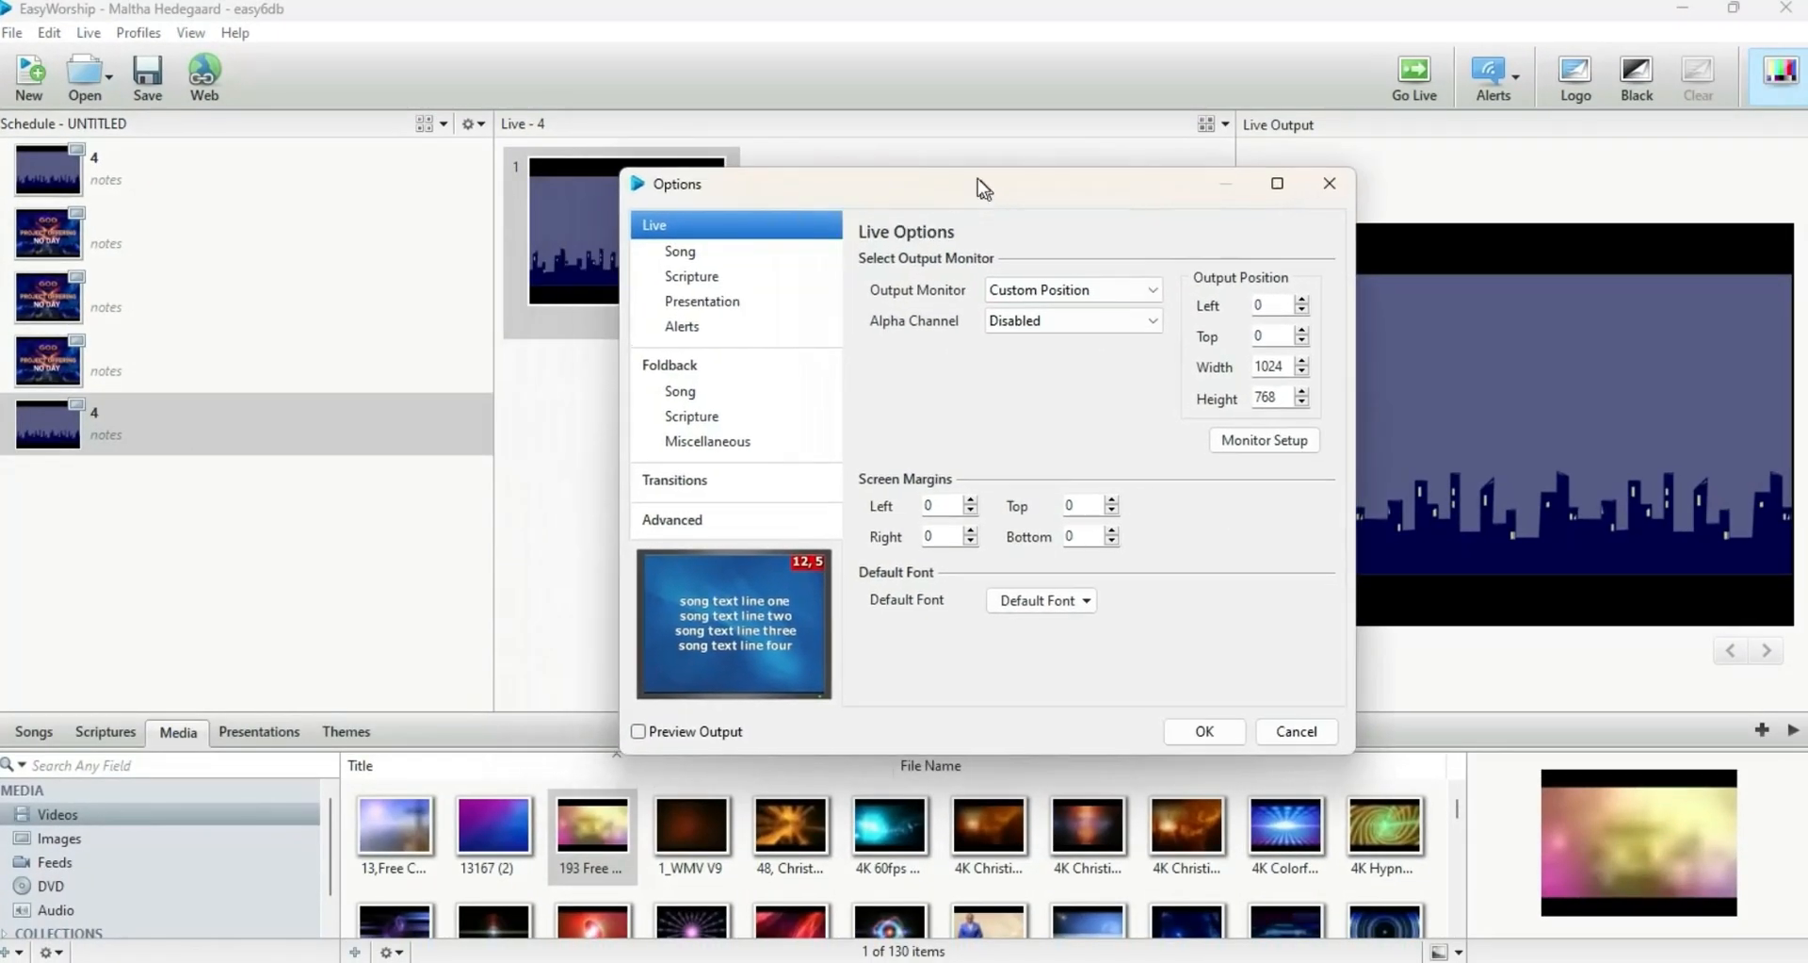
{"action": "left_click_drag", "start_coordinate": [978, 178], "coordinate": [872, 165]}
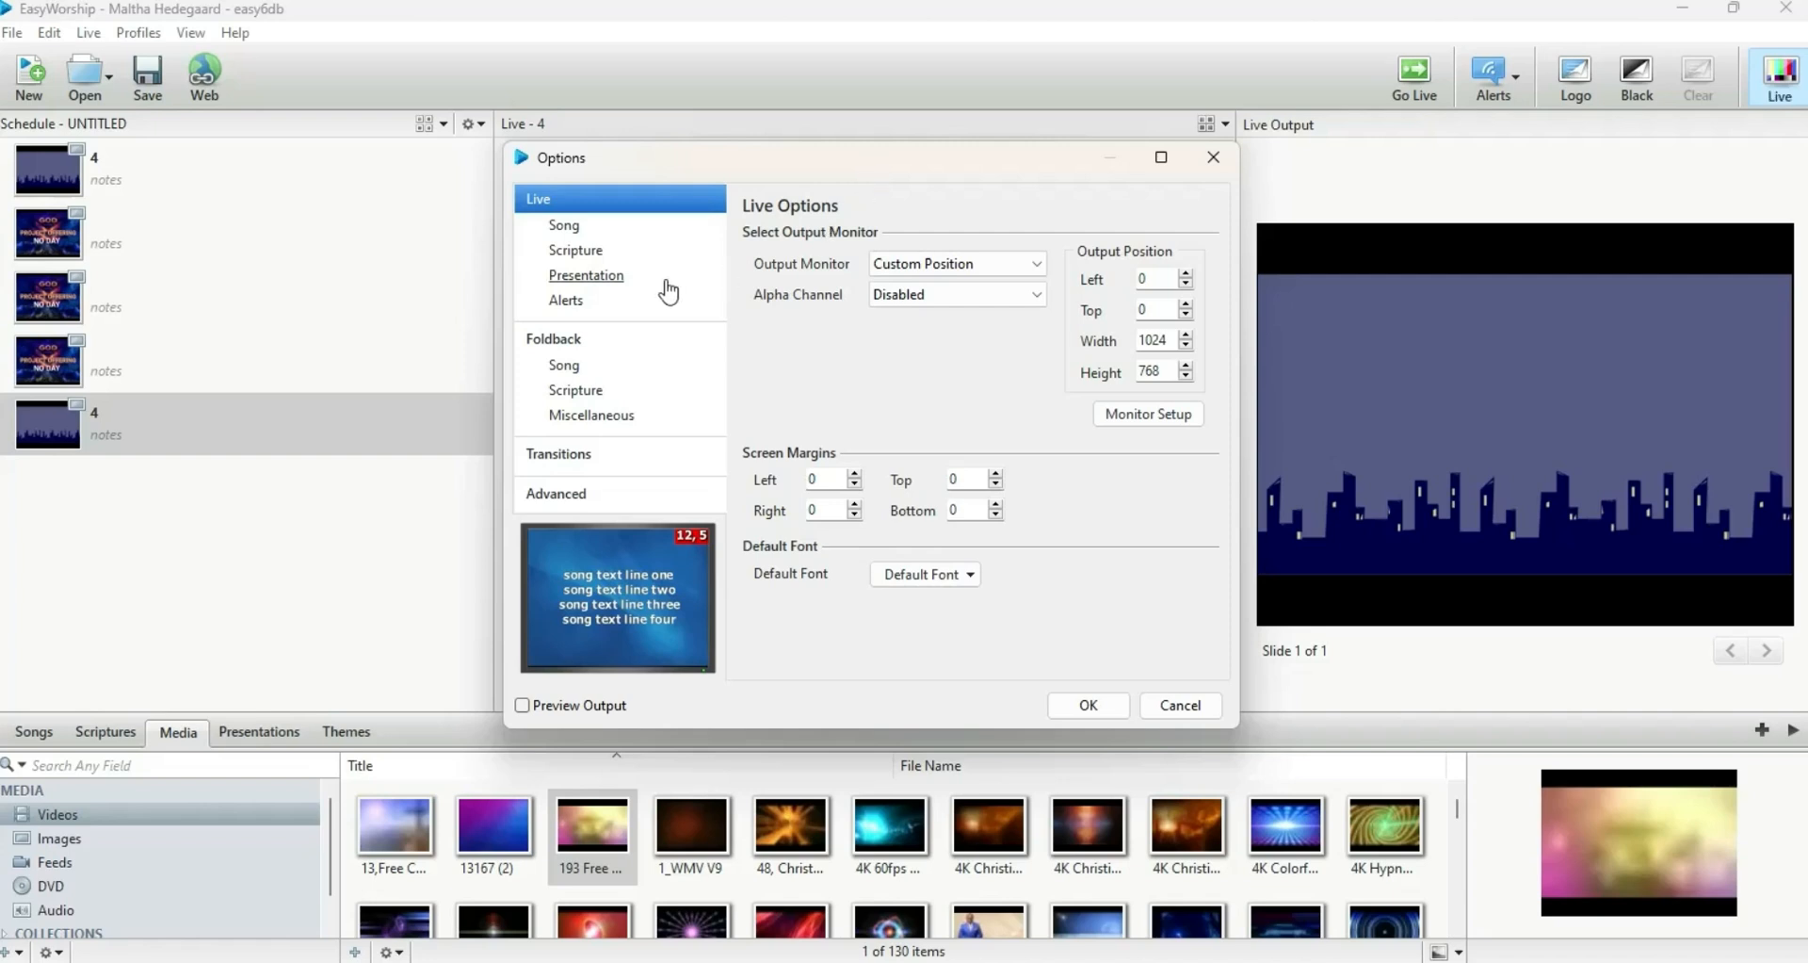
{"action": "left_click", "coordinate": [566, 300]}
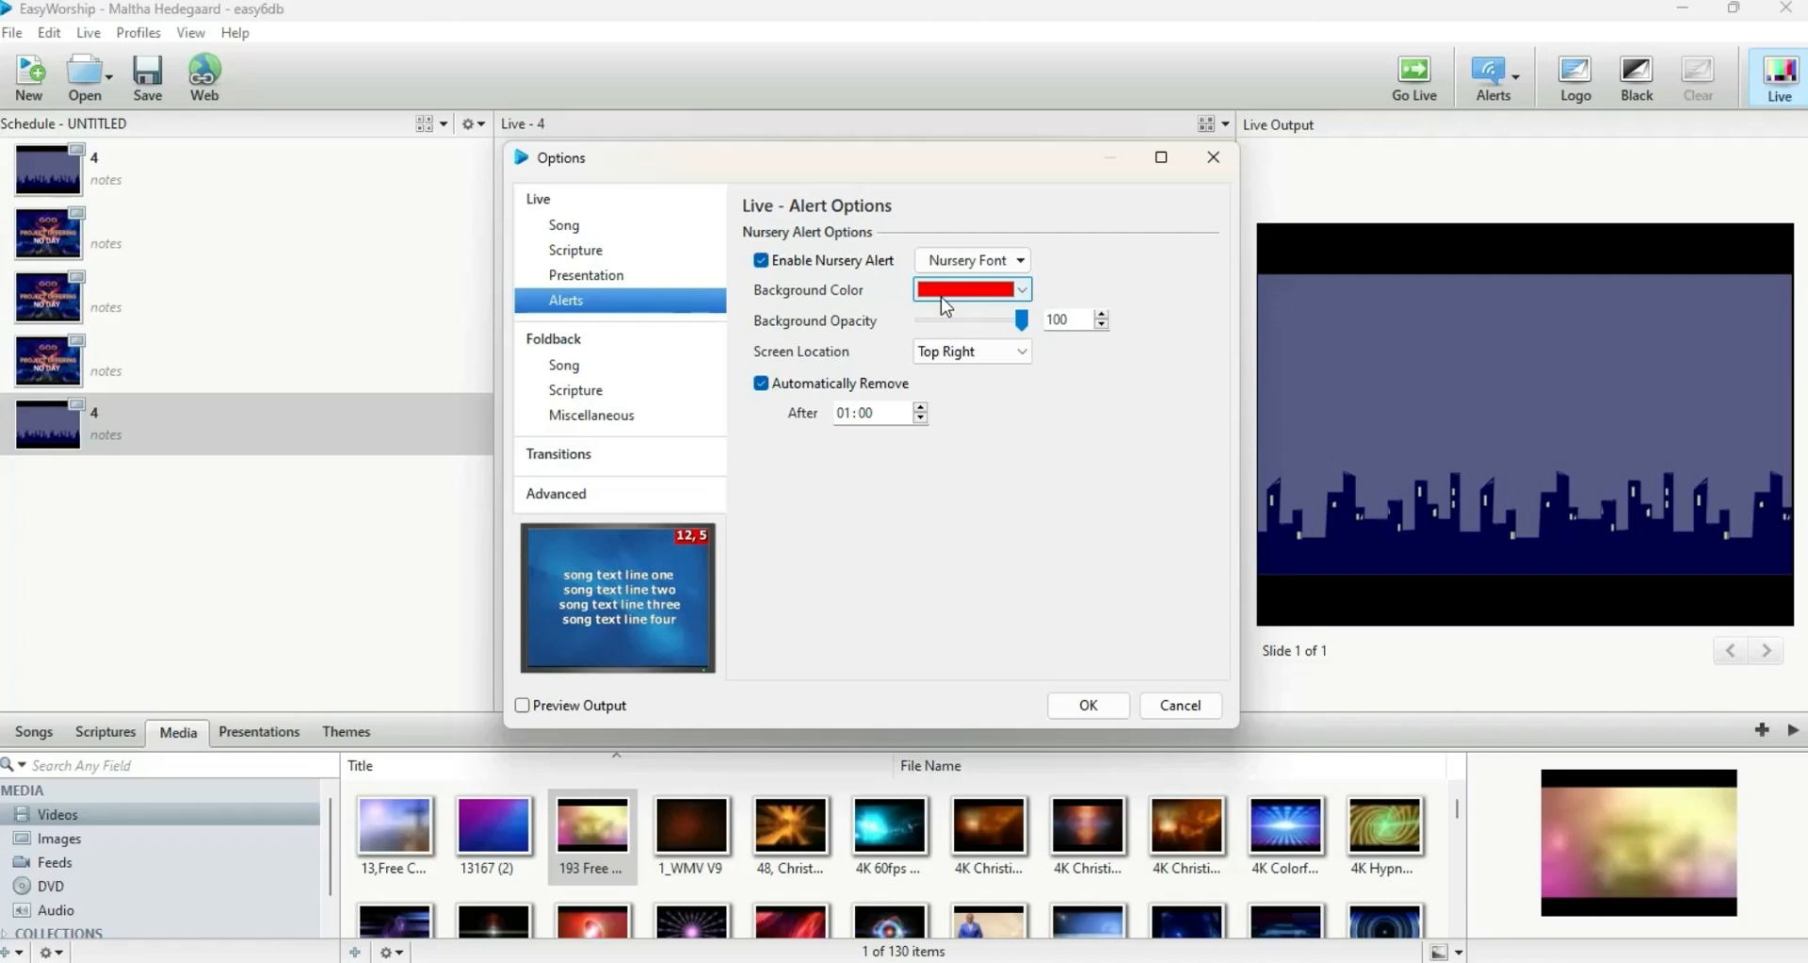
{"action": "left_click", "coordinate": [1010, 292]}
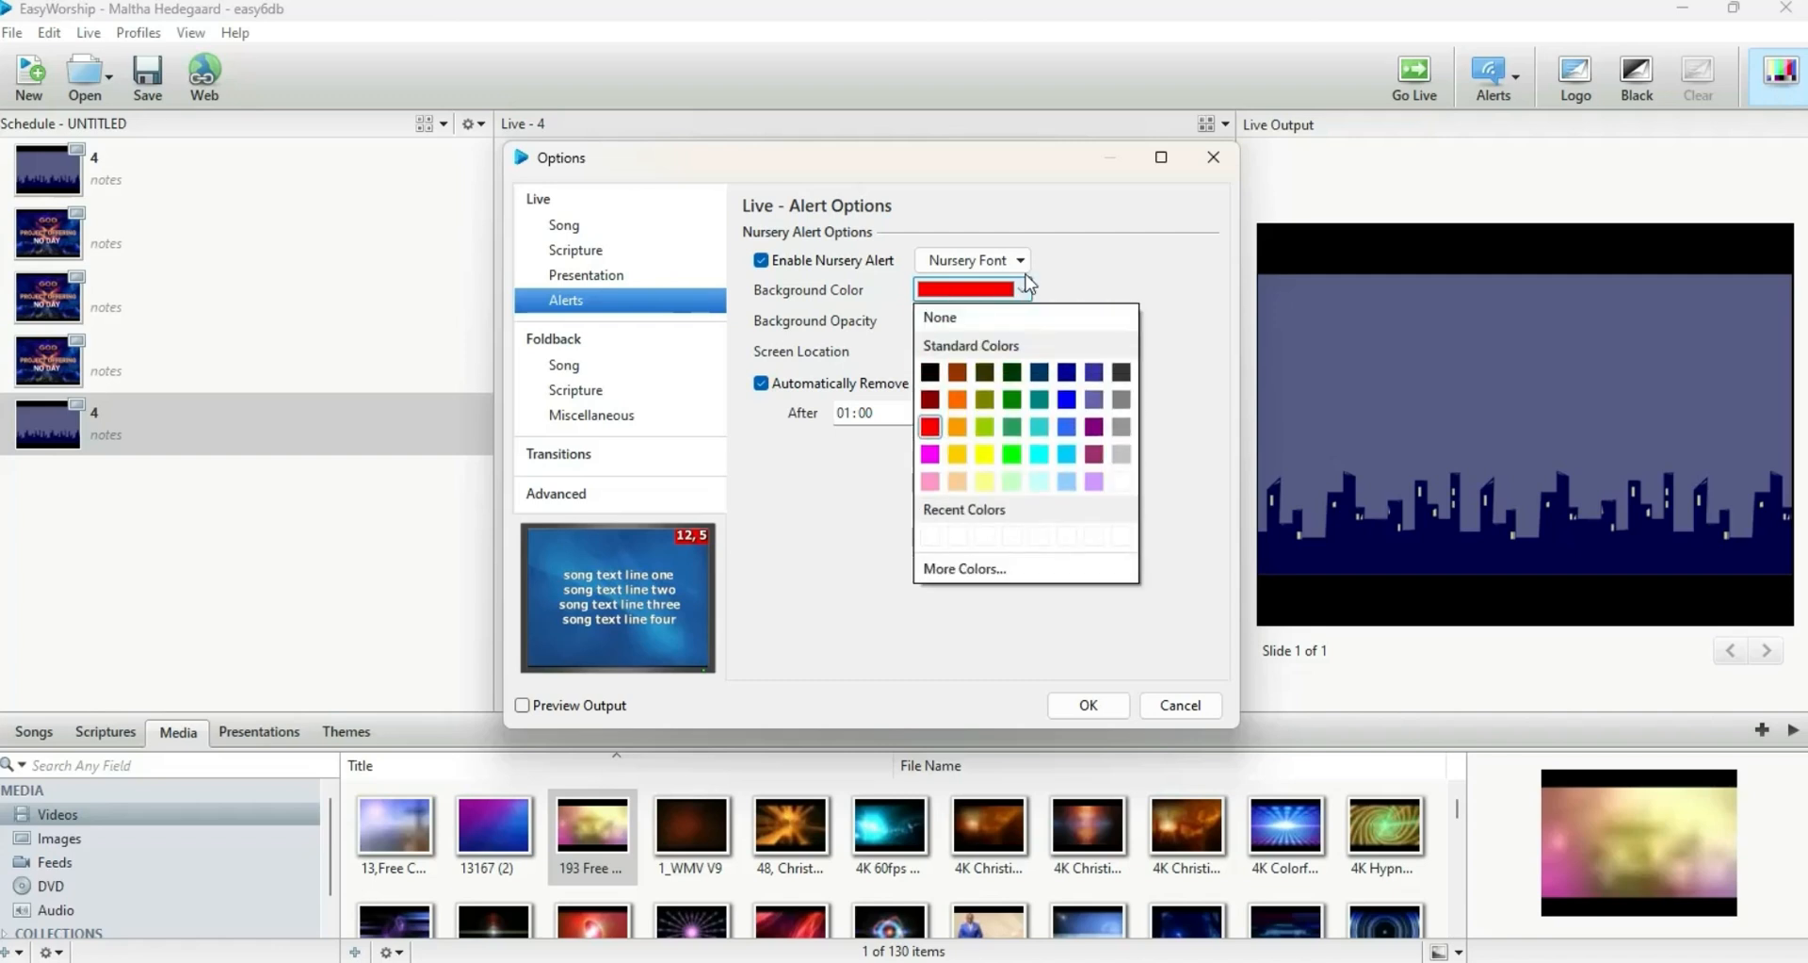
{"action": "left_click", "coordinate": [1093, 373]}
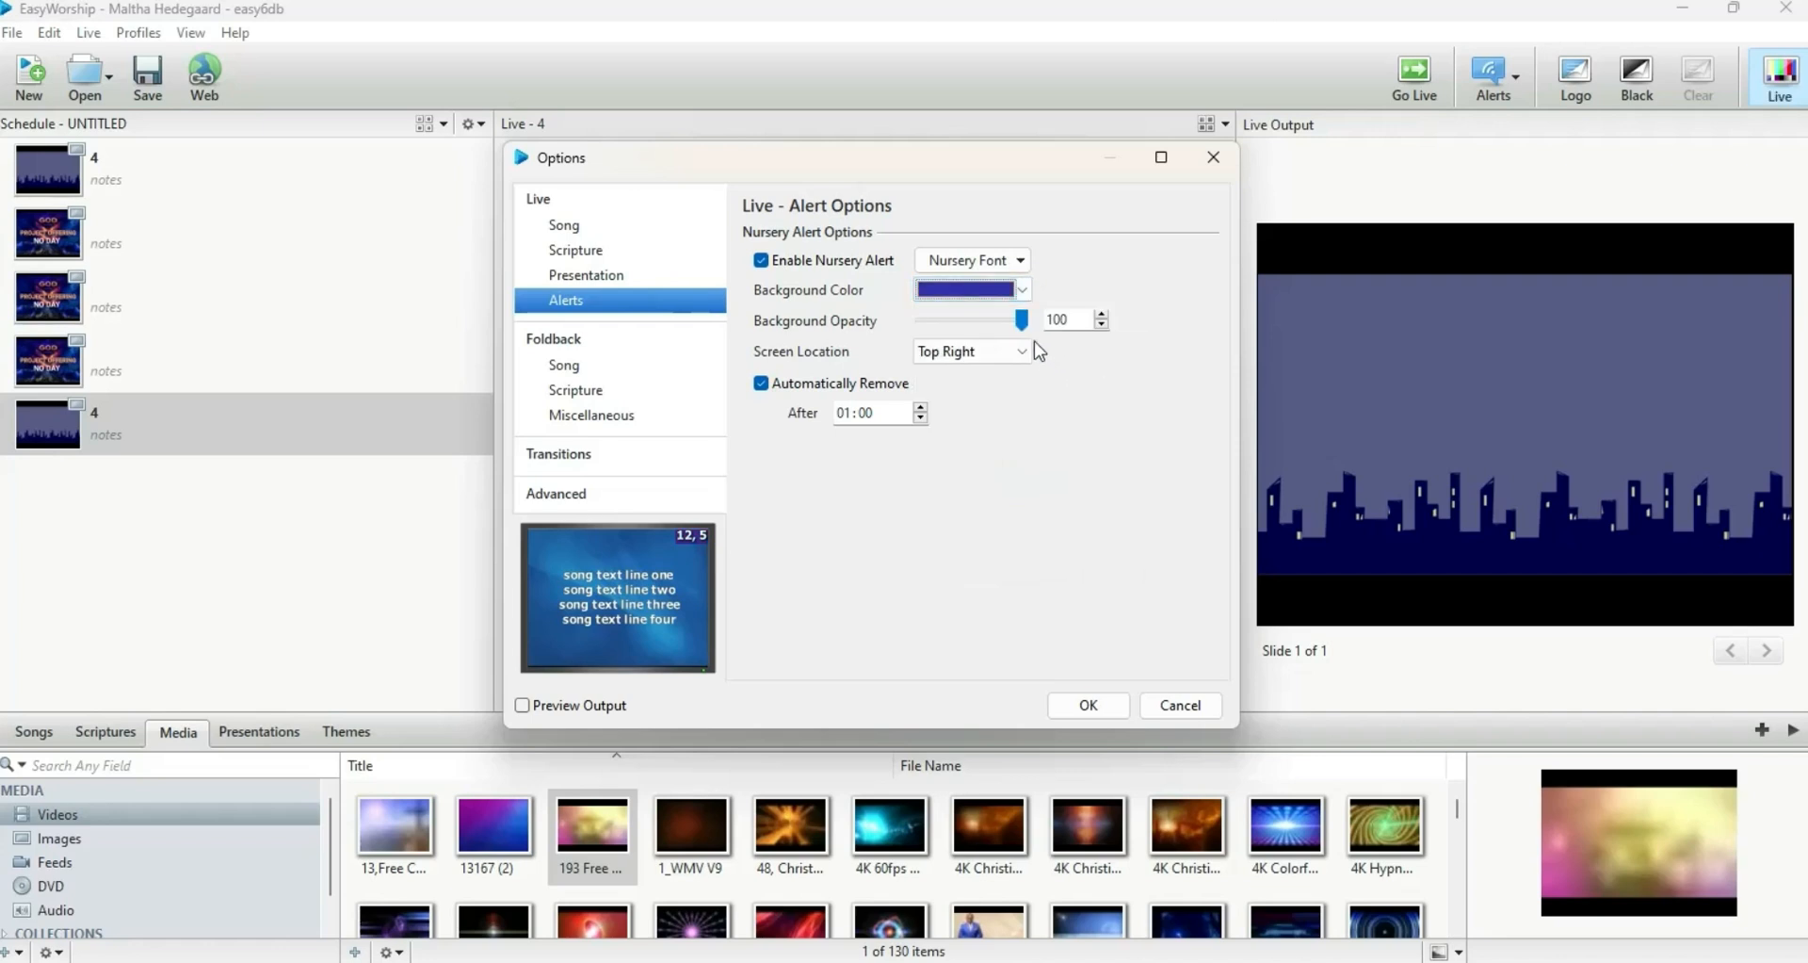
{"action": "left_click_drag", "start_coordinate": [1020, 322], "coordinate": [976, 348]}
- Examine the live song font and outline settings, and try the outline size before returning it to 0
{"action": "left_click", "coordinate": [579, 238]}
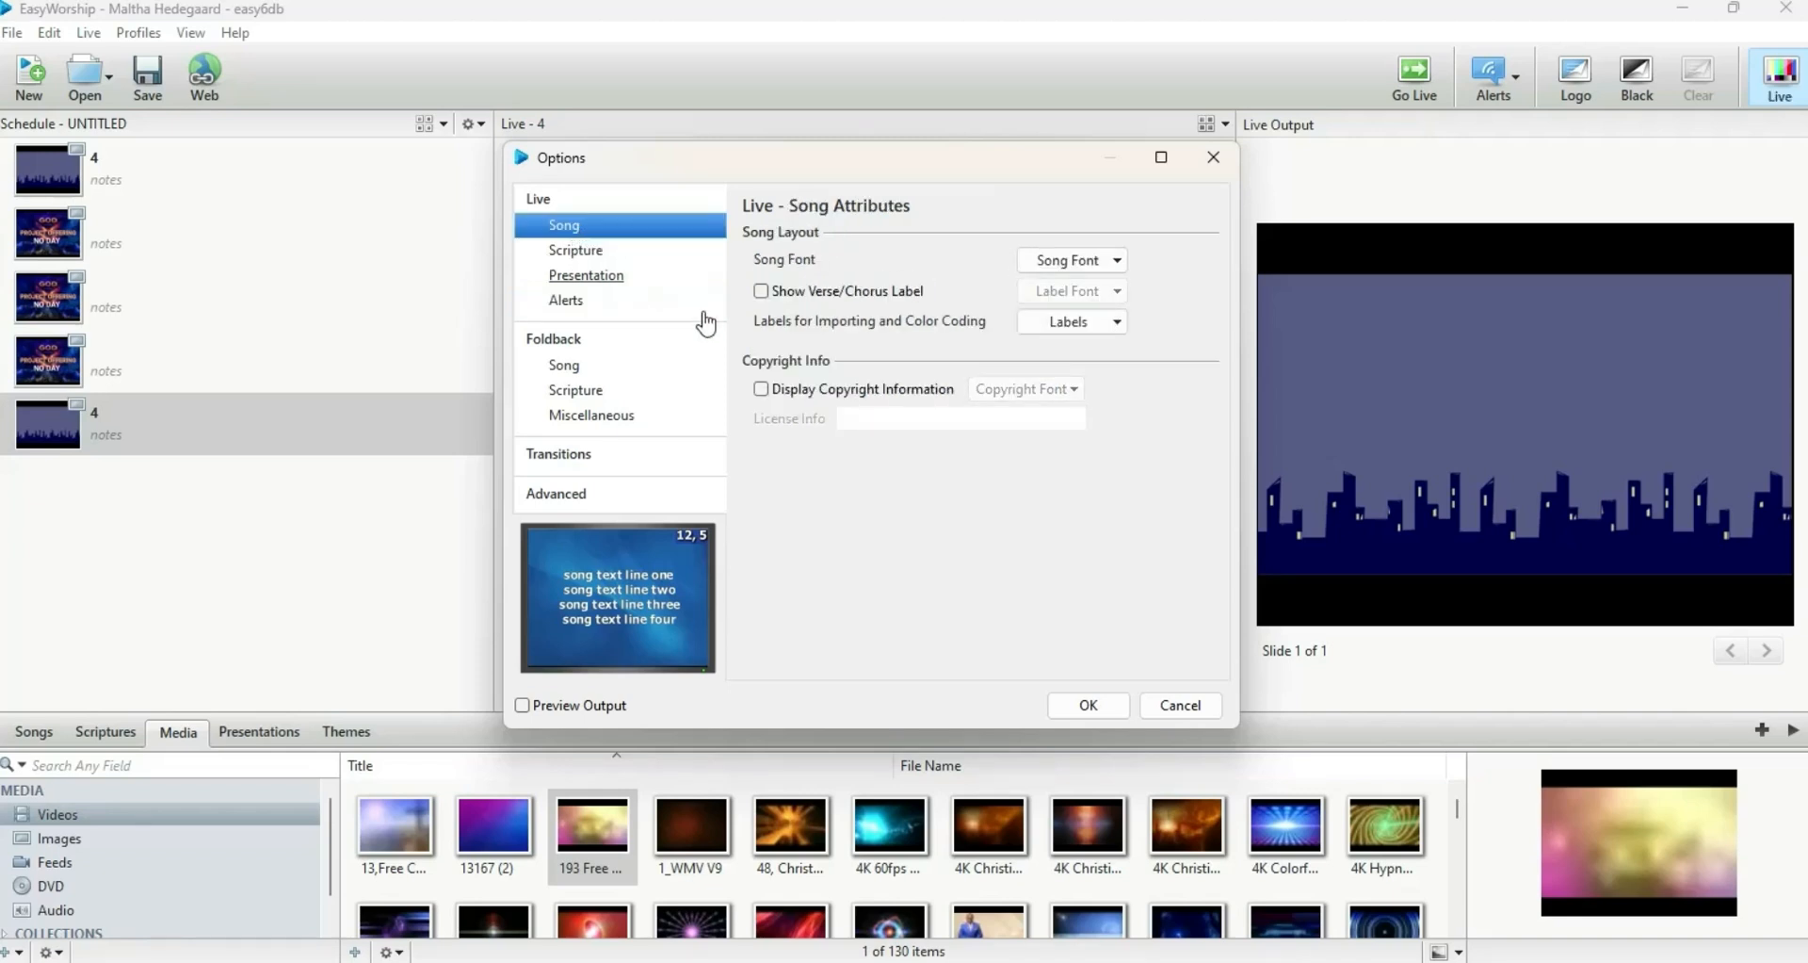
{"action": "left_click", "coordinate": [1107, 268]}
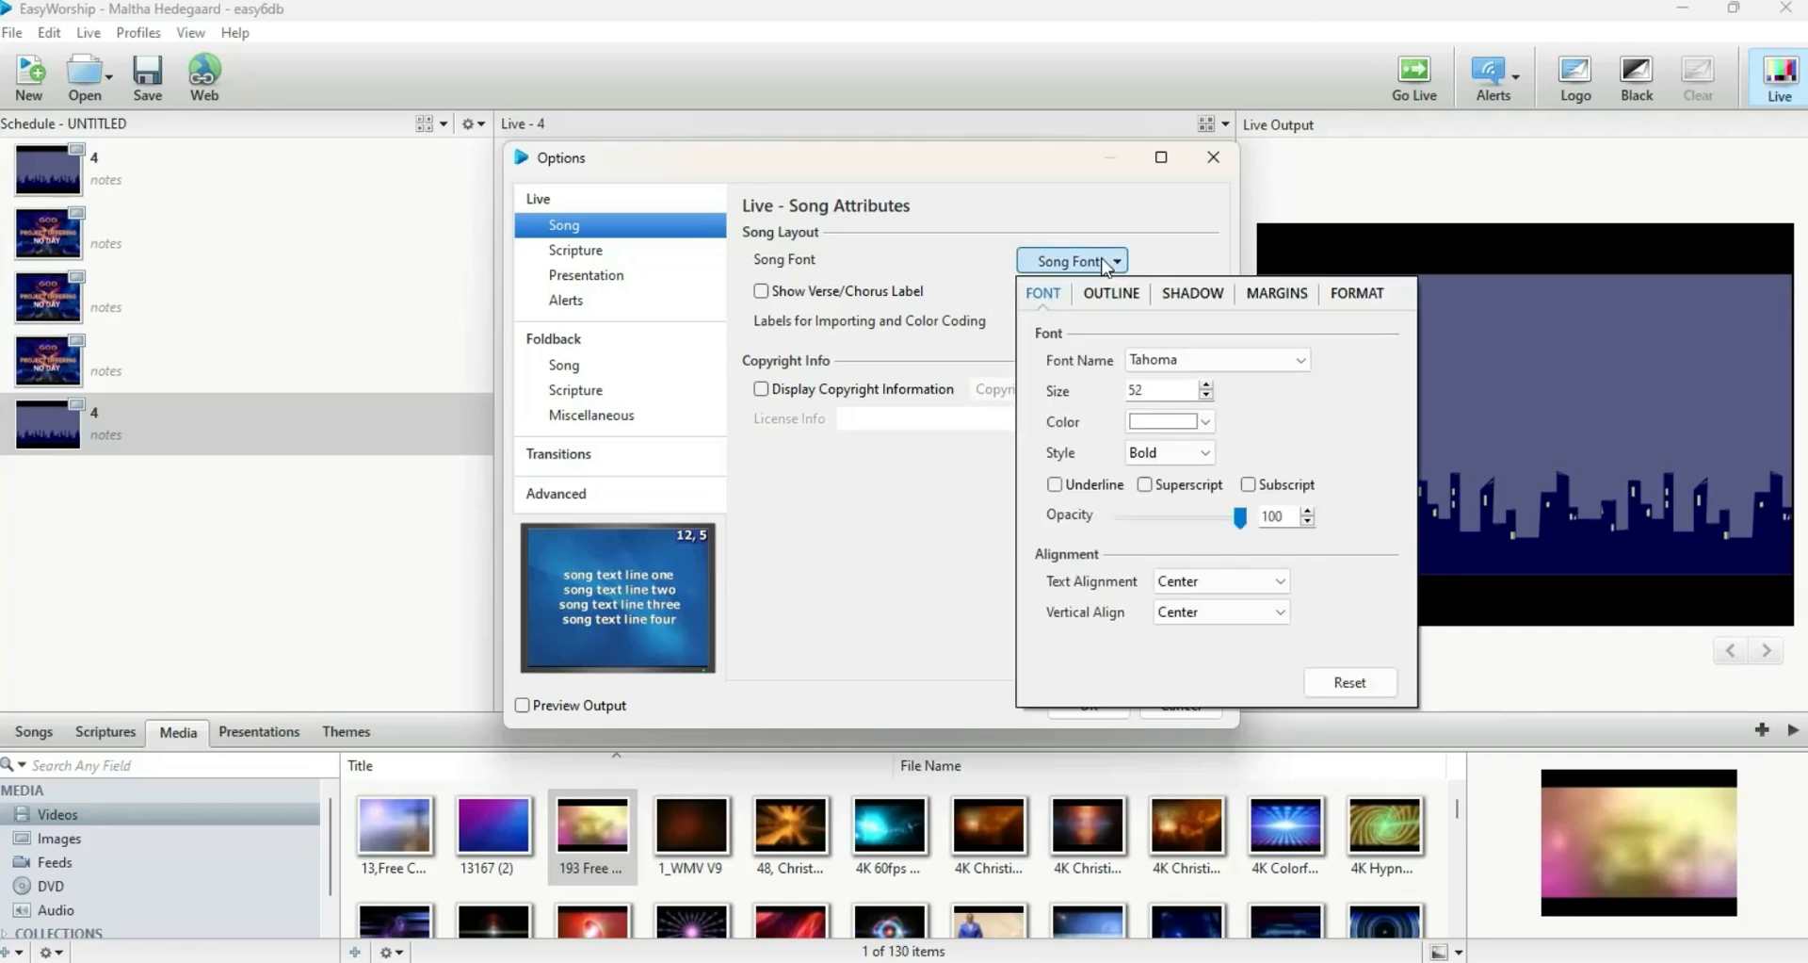
{"action": "left_click", "coordinate": [574, 237]}
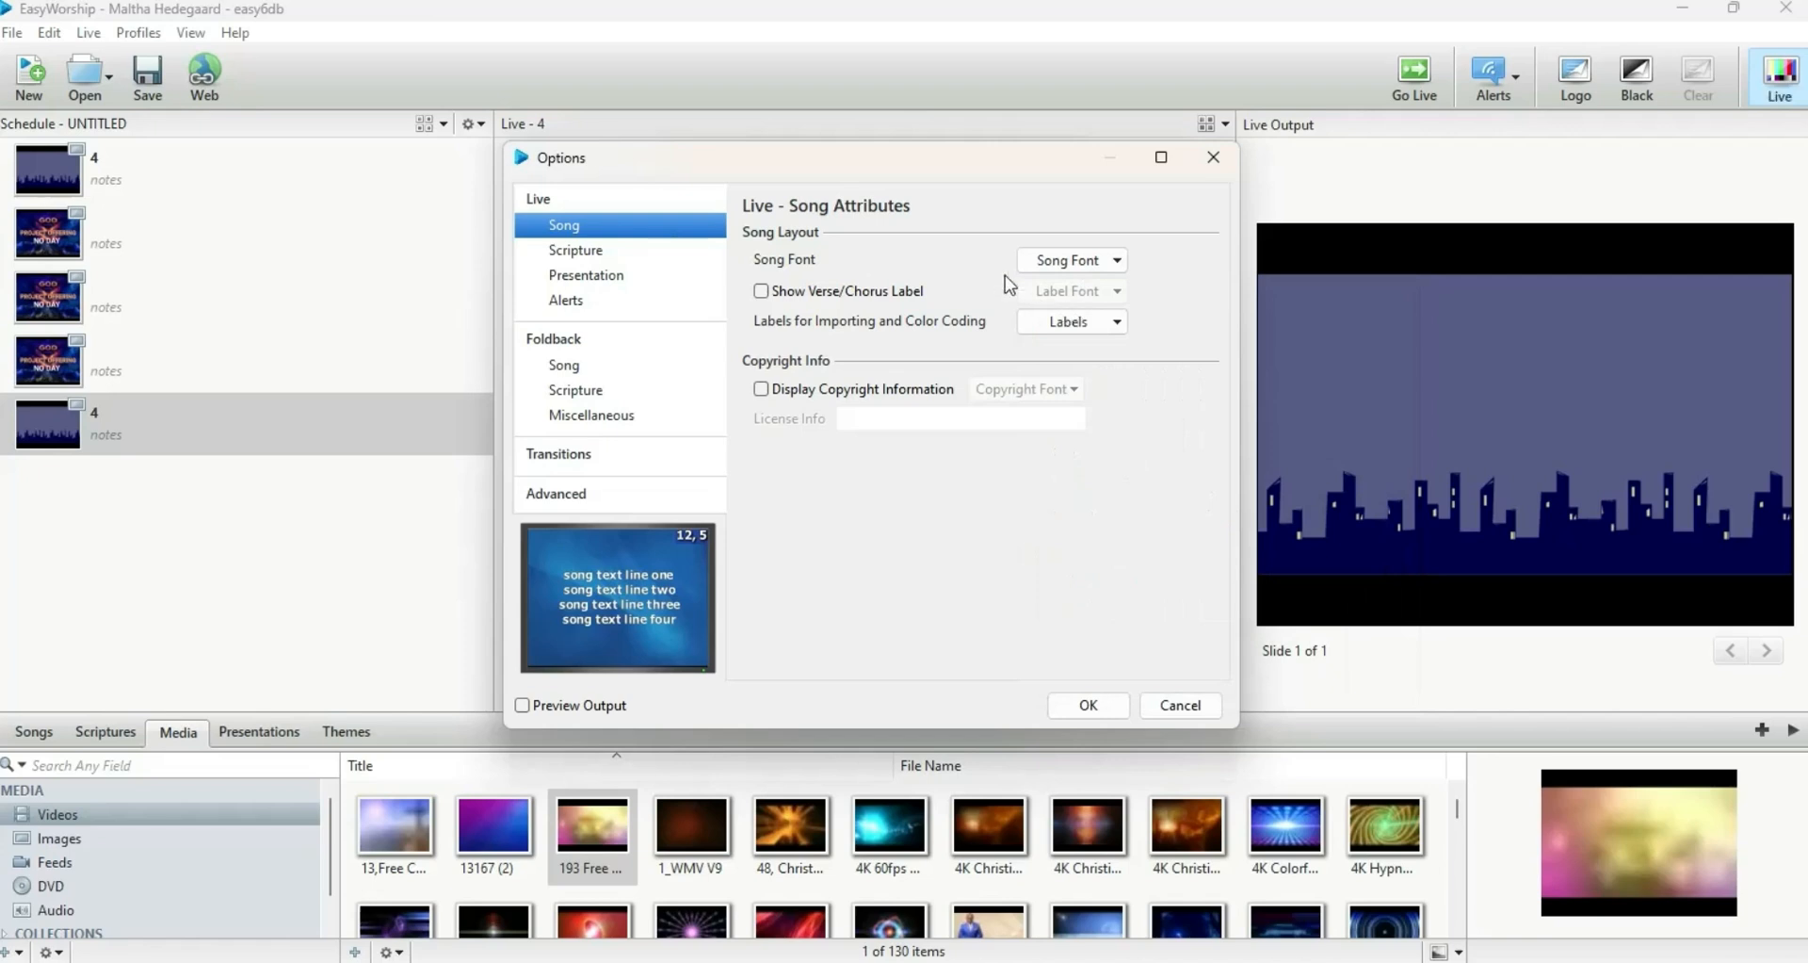
{"action": "left_click", "coordinate": [1108, 268]}
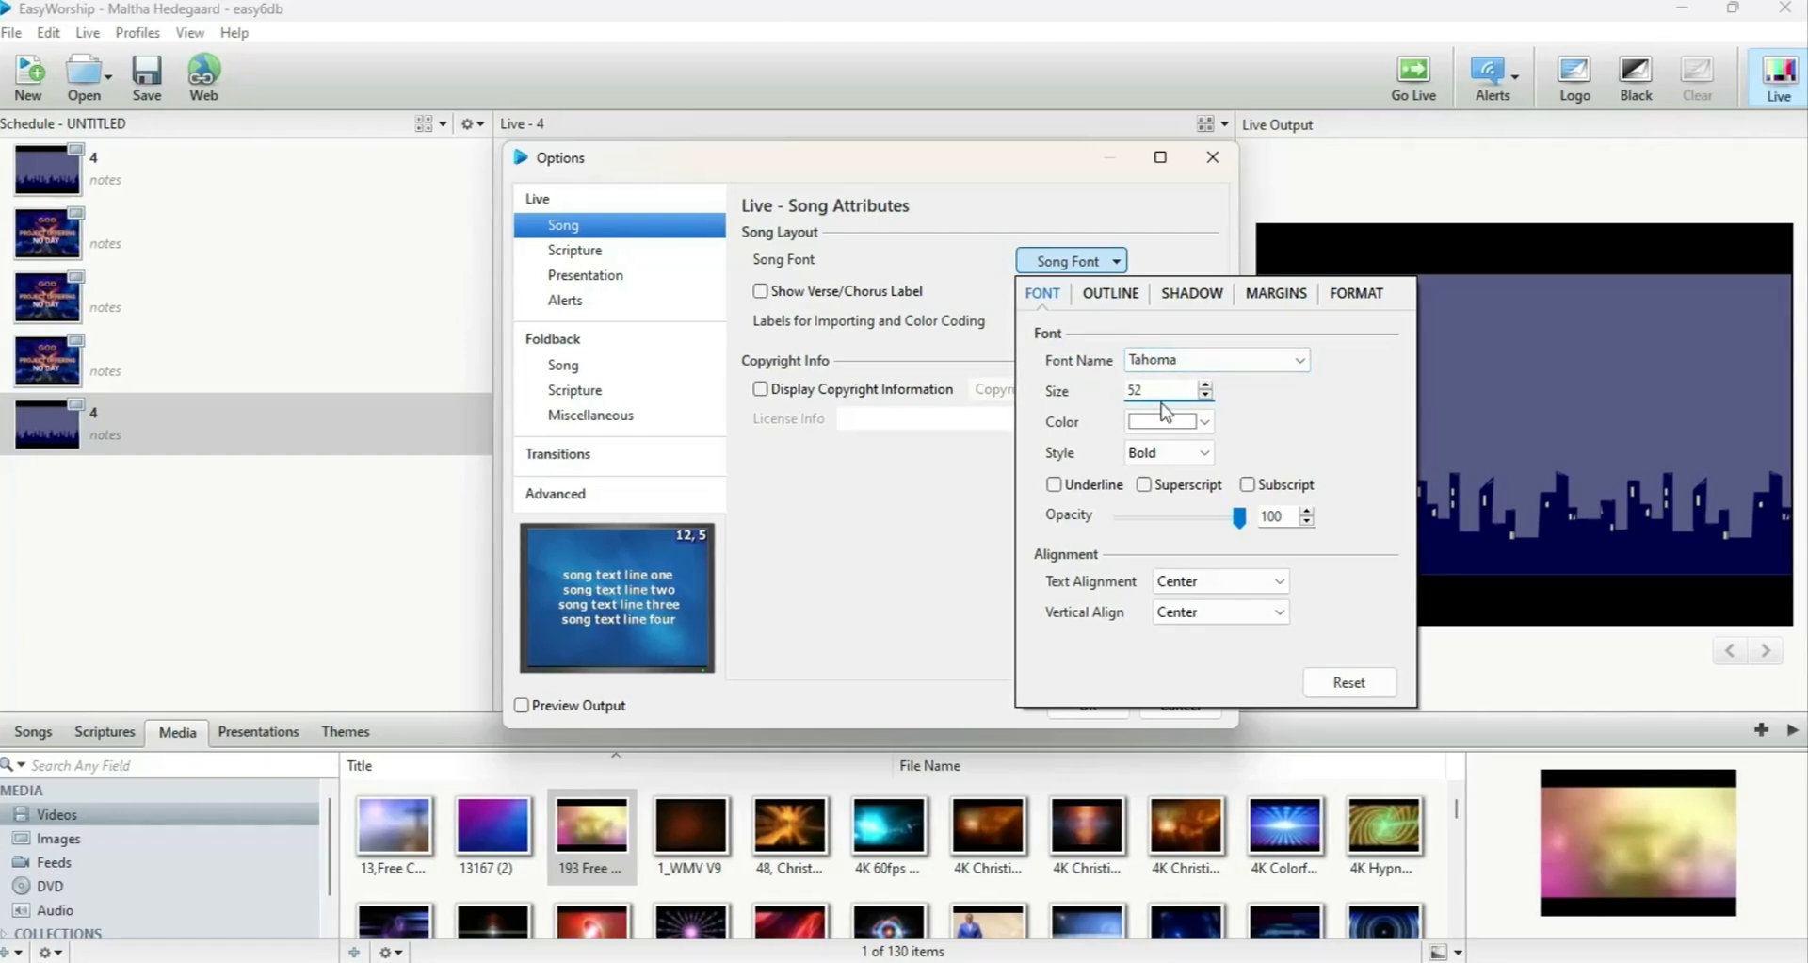
{"action": "left_click", "coordinate": [1116, 297]}
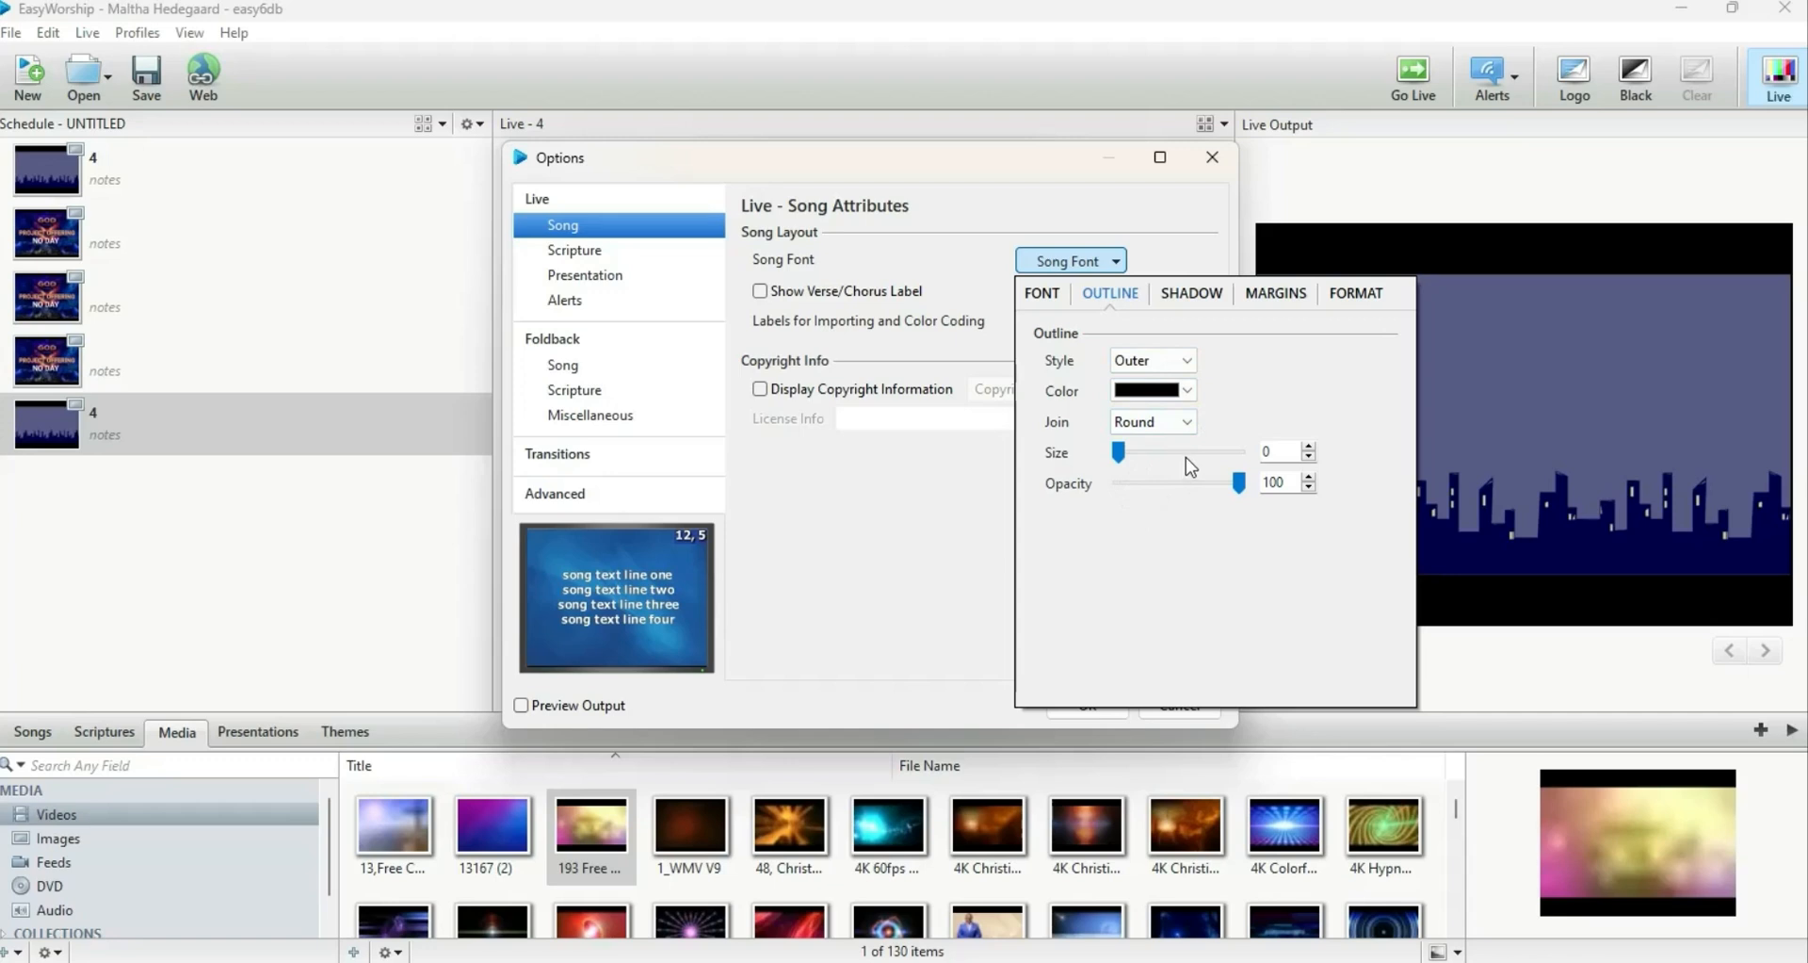
{"action": "mouse_move", "coordinate": [1123, 454]}
{"action": "left_mouse_down"}
{"action": "mouse_move", "coordinate": [1151, 453]}
{"action": "mouse_move", "coordinate": [1108, 476]}
{"action": "left_mouse_up"}
{"action": "mouse_move", "coordinate": [1119, 453]}
{"action": "left_mouse_down"}
{"action": "mouse_move", "coordinate": [1204, 463]}
{"action": "mouse_move", "coordinate": [1093, 463]}
{"action": "left_mouse_up"}
- Try the live song font's shadow offset, and review its margin, auto-sizing and text formatting settings
{"action": "left_click", "coordinate": [1187, 303]}
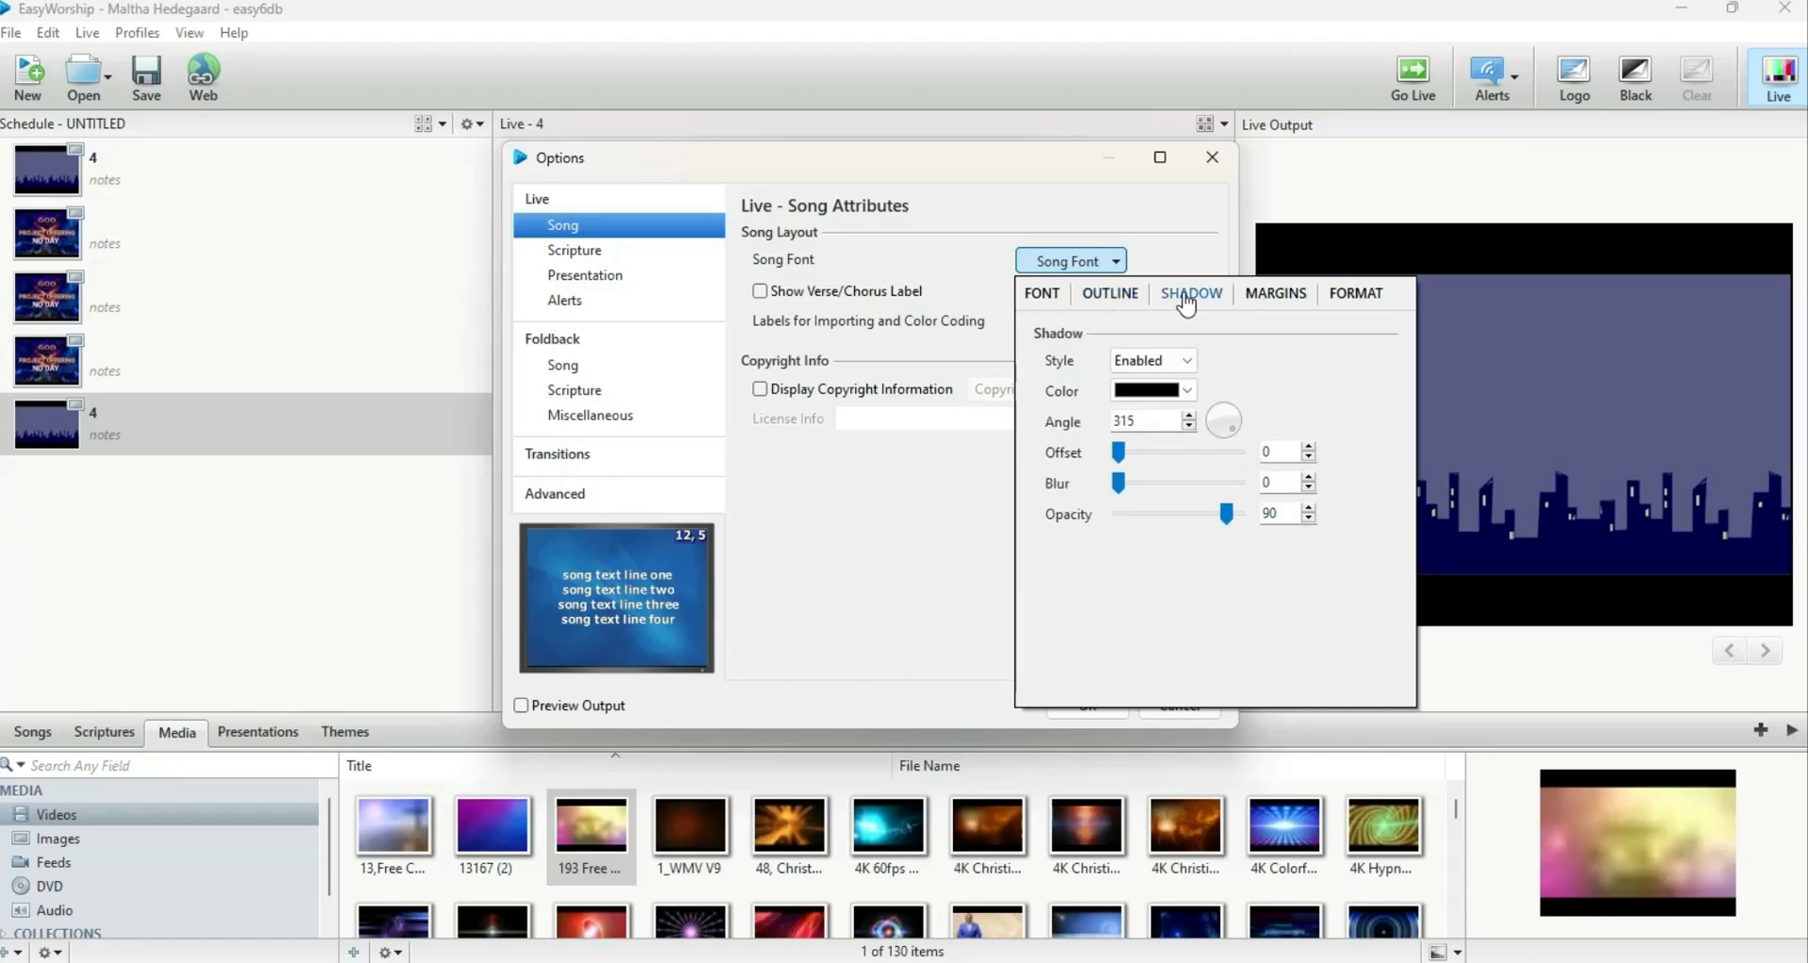
{"action": "left_click_drag", "start_coordinate": [1126, 452], "coordinate": [1174, 493]}
{"action": "left_click", "coordinate": [1277, 296]}
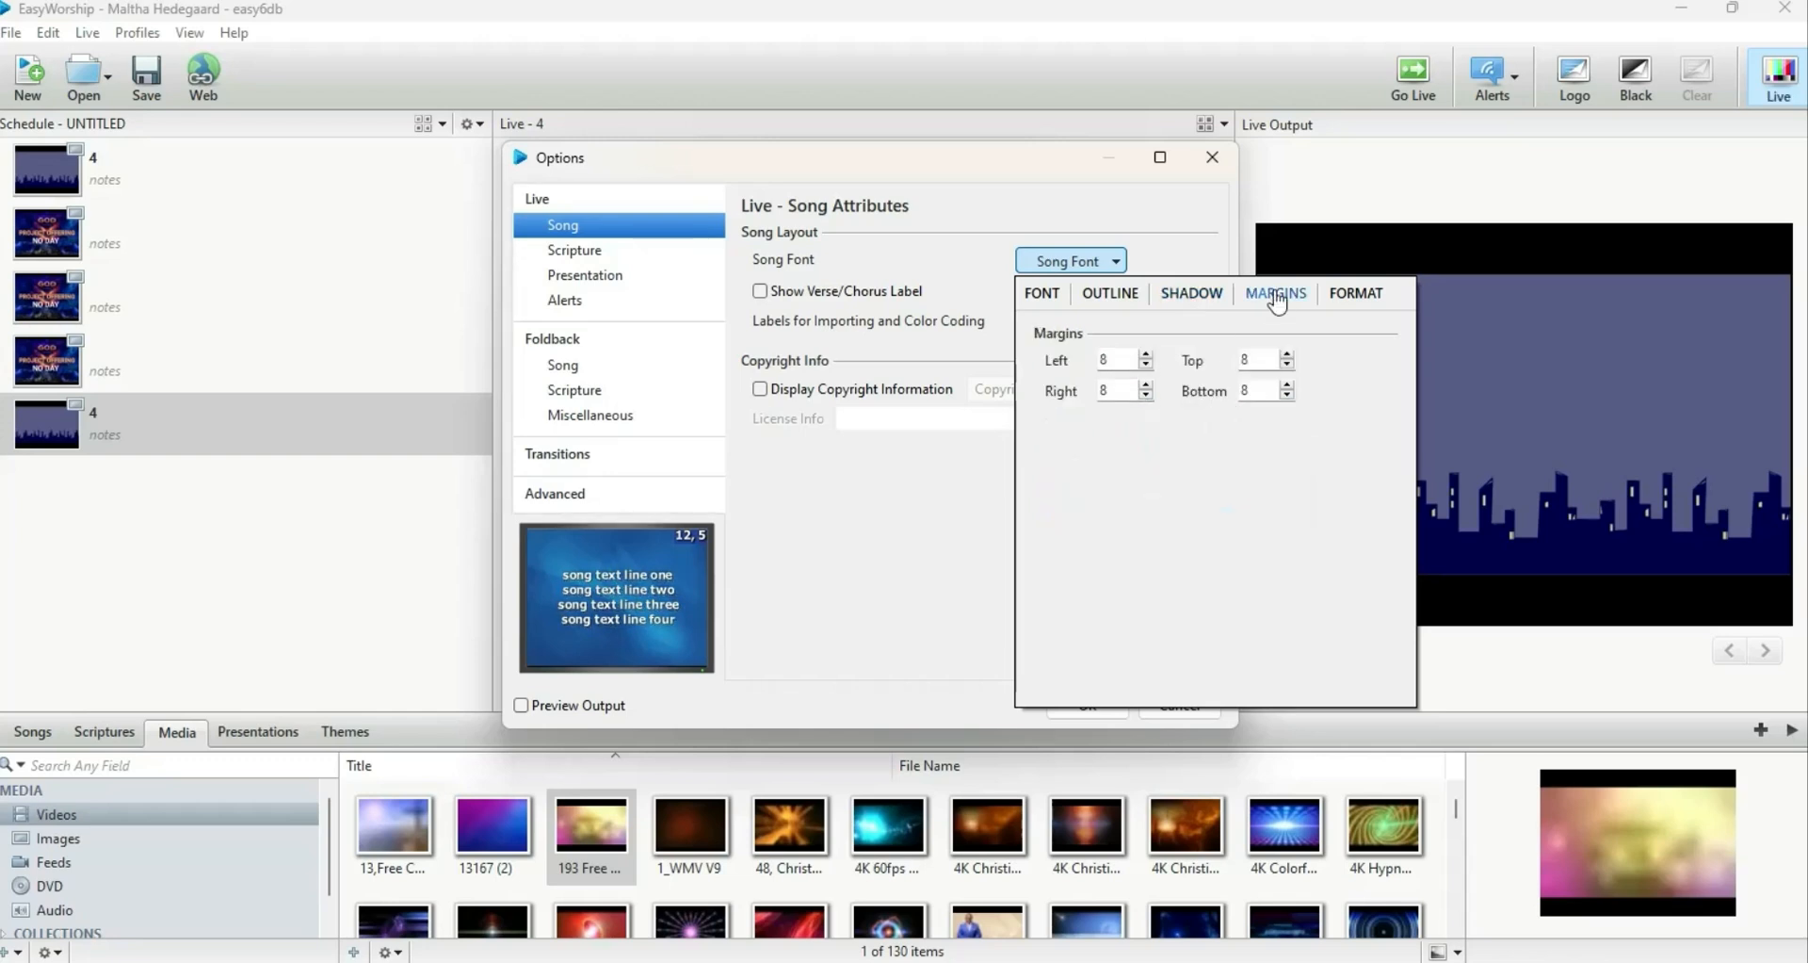
{"action": "left_click", "coordinate": [1344, 297]}
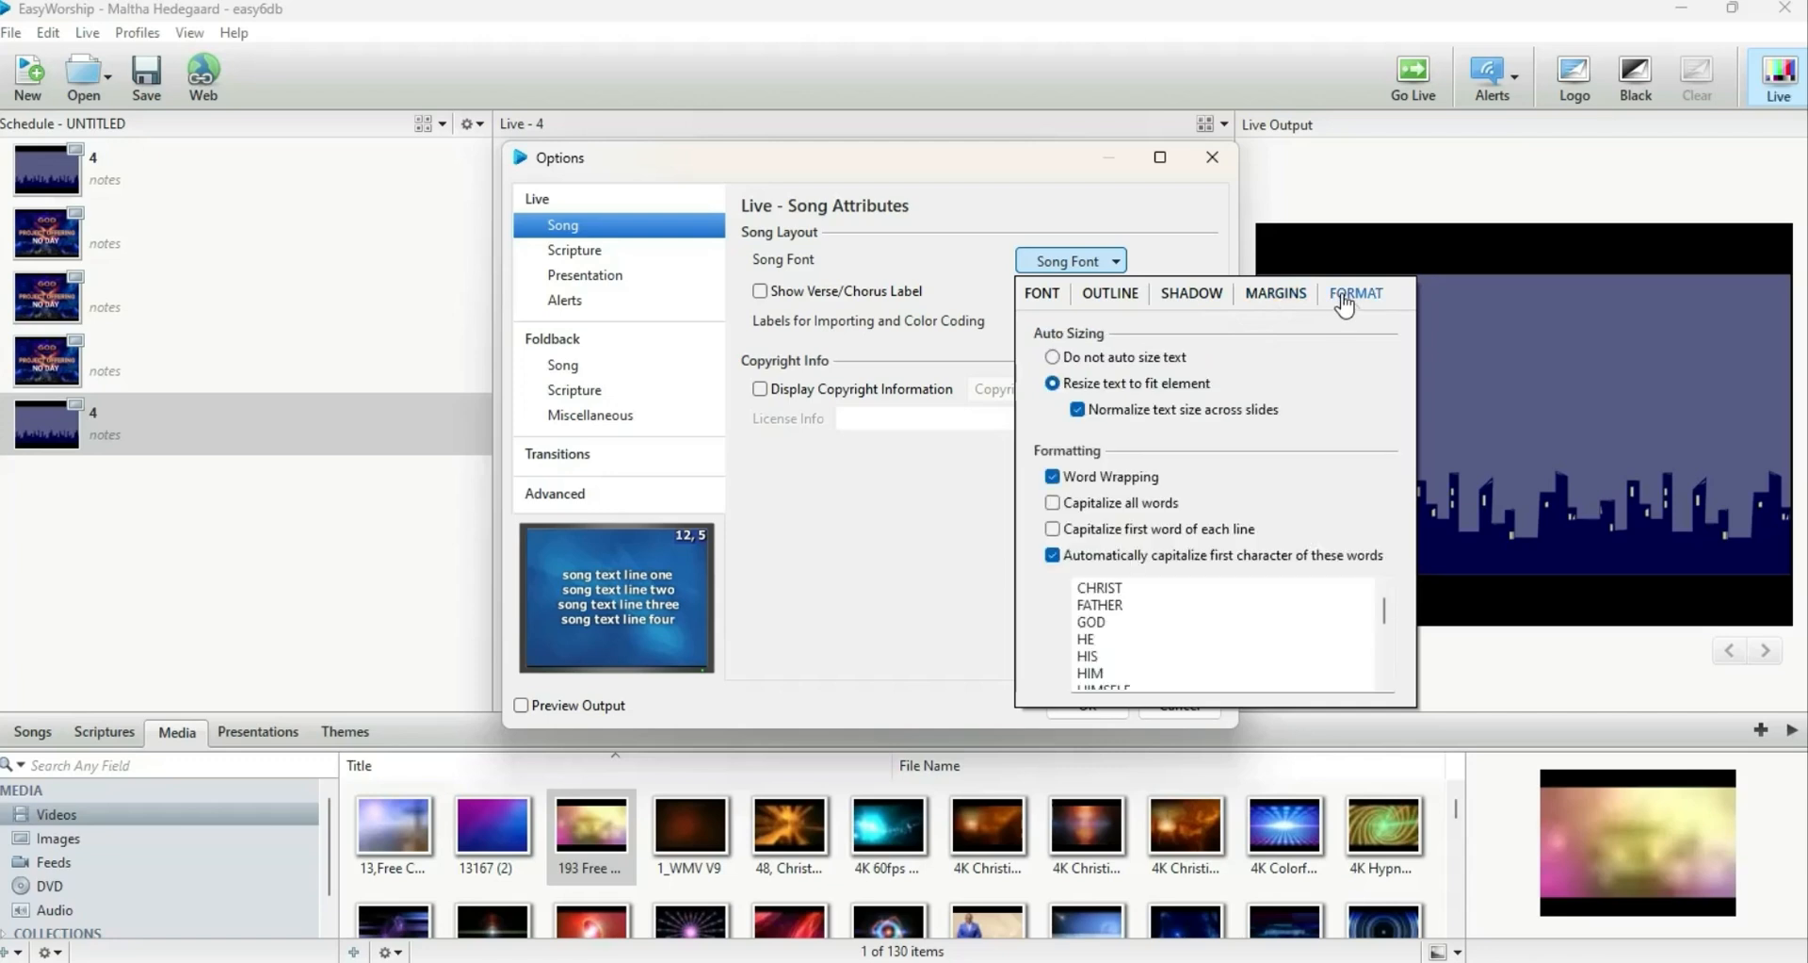
{"action": "left_click", "coordinate": [1274, 297]}
{"action": "left_click", "coordinate": [1191, 298]}
{"action": "left_click", "coordinate": [1128, 304]}
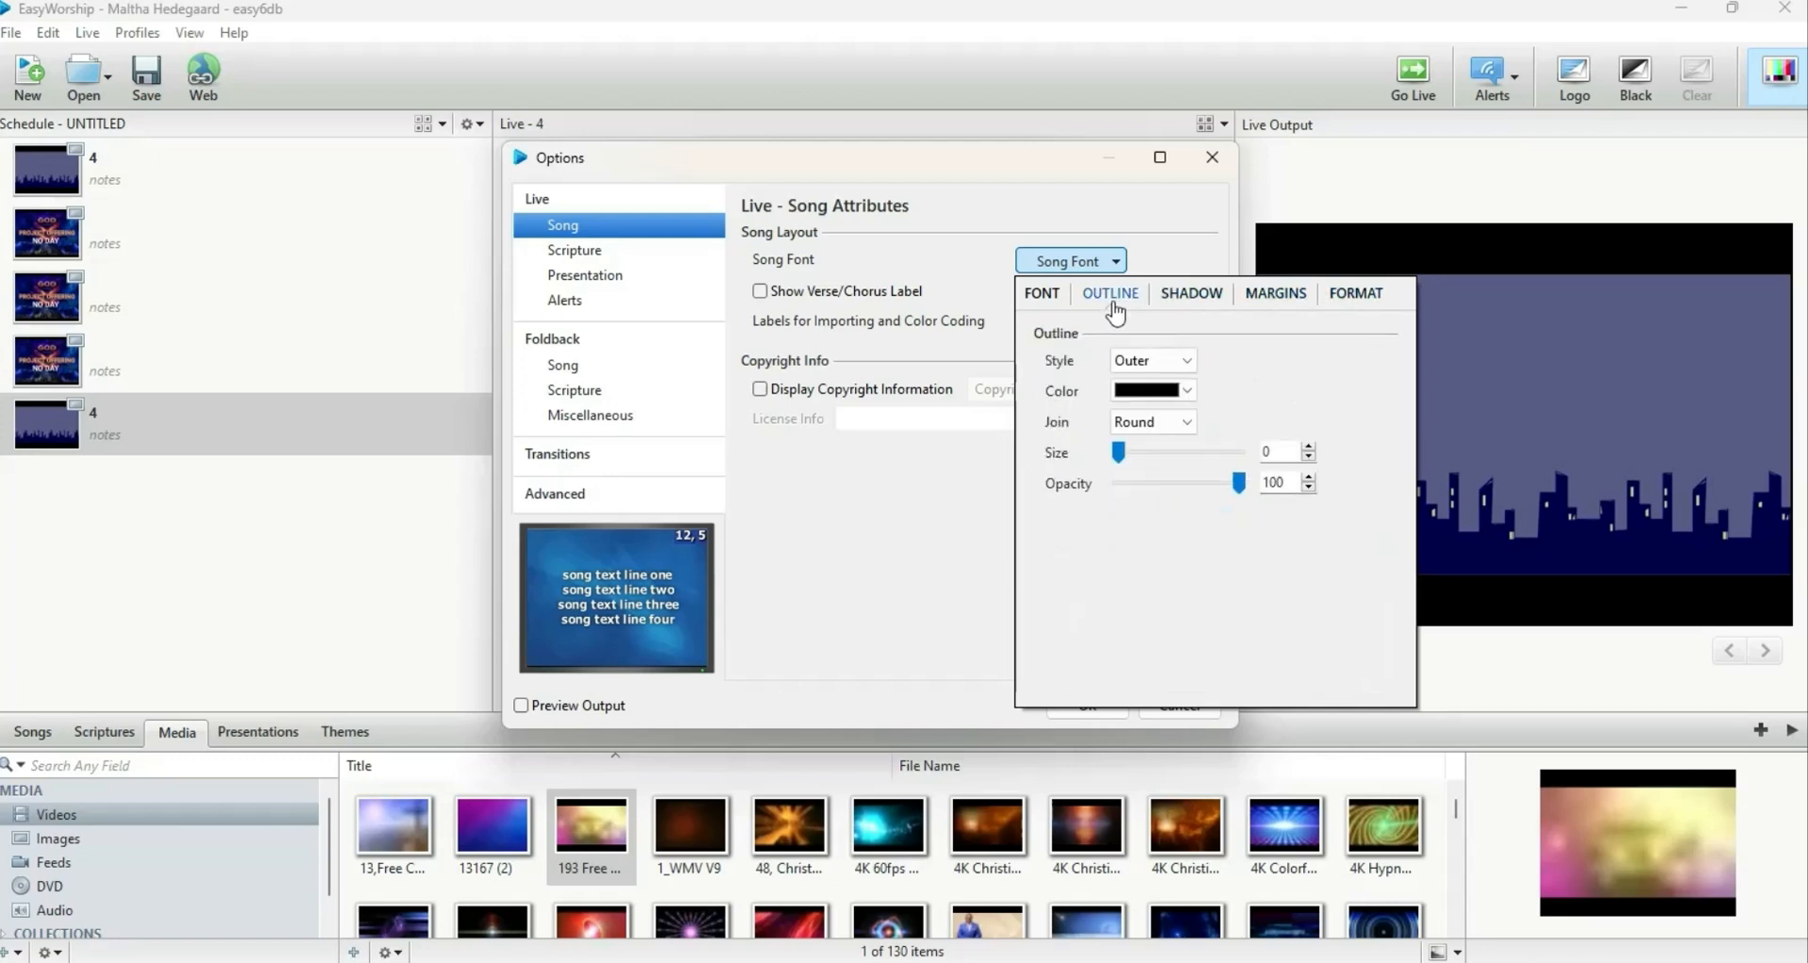
{"action": "left_click", "coordinate": [600, 257]}
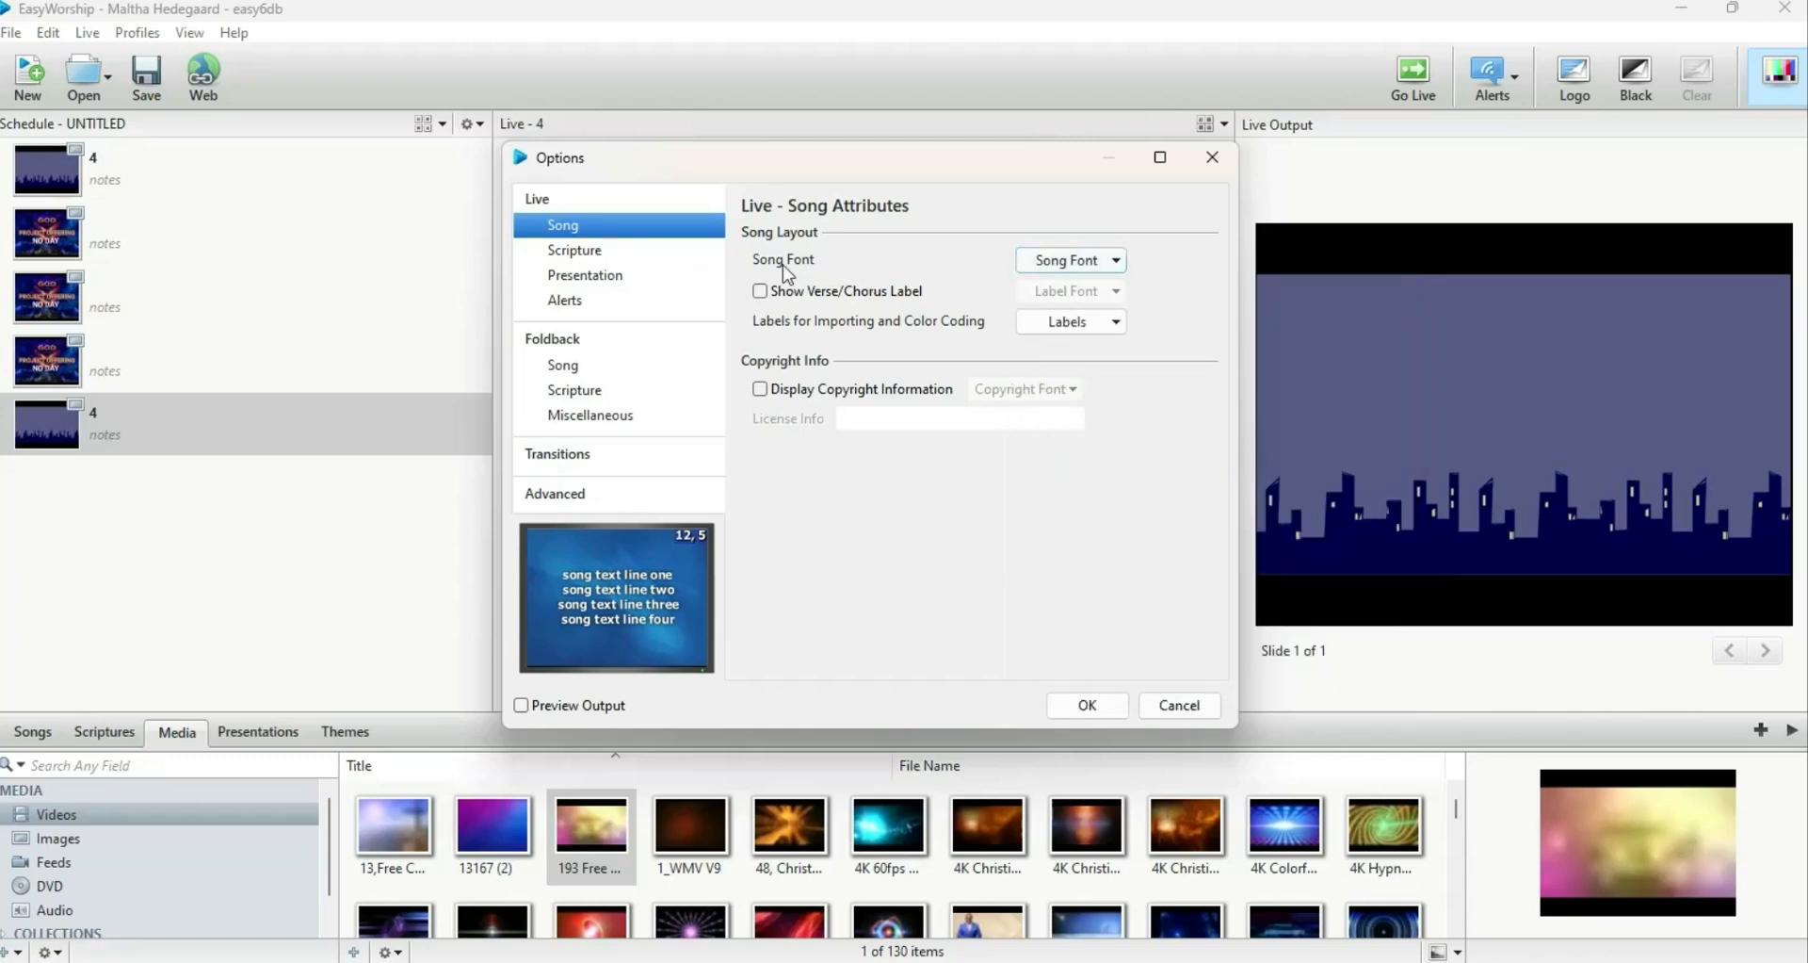
- Review the live scripture font, outline and reference settings, followed by the presentation fonts and the alert options
{"action": "left_click", "coordinate": [569, 261]}
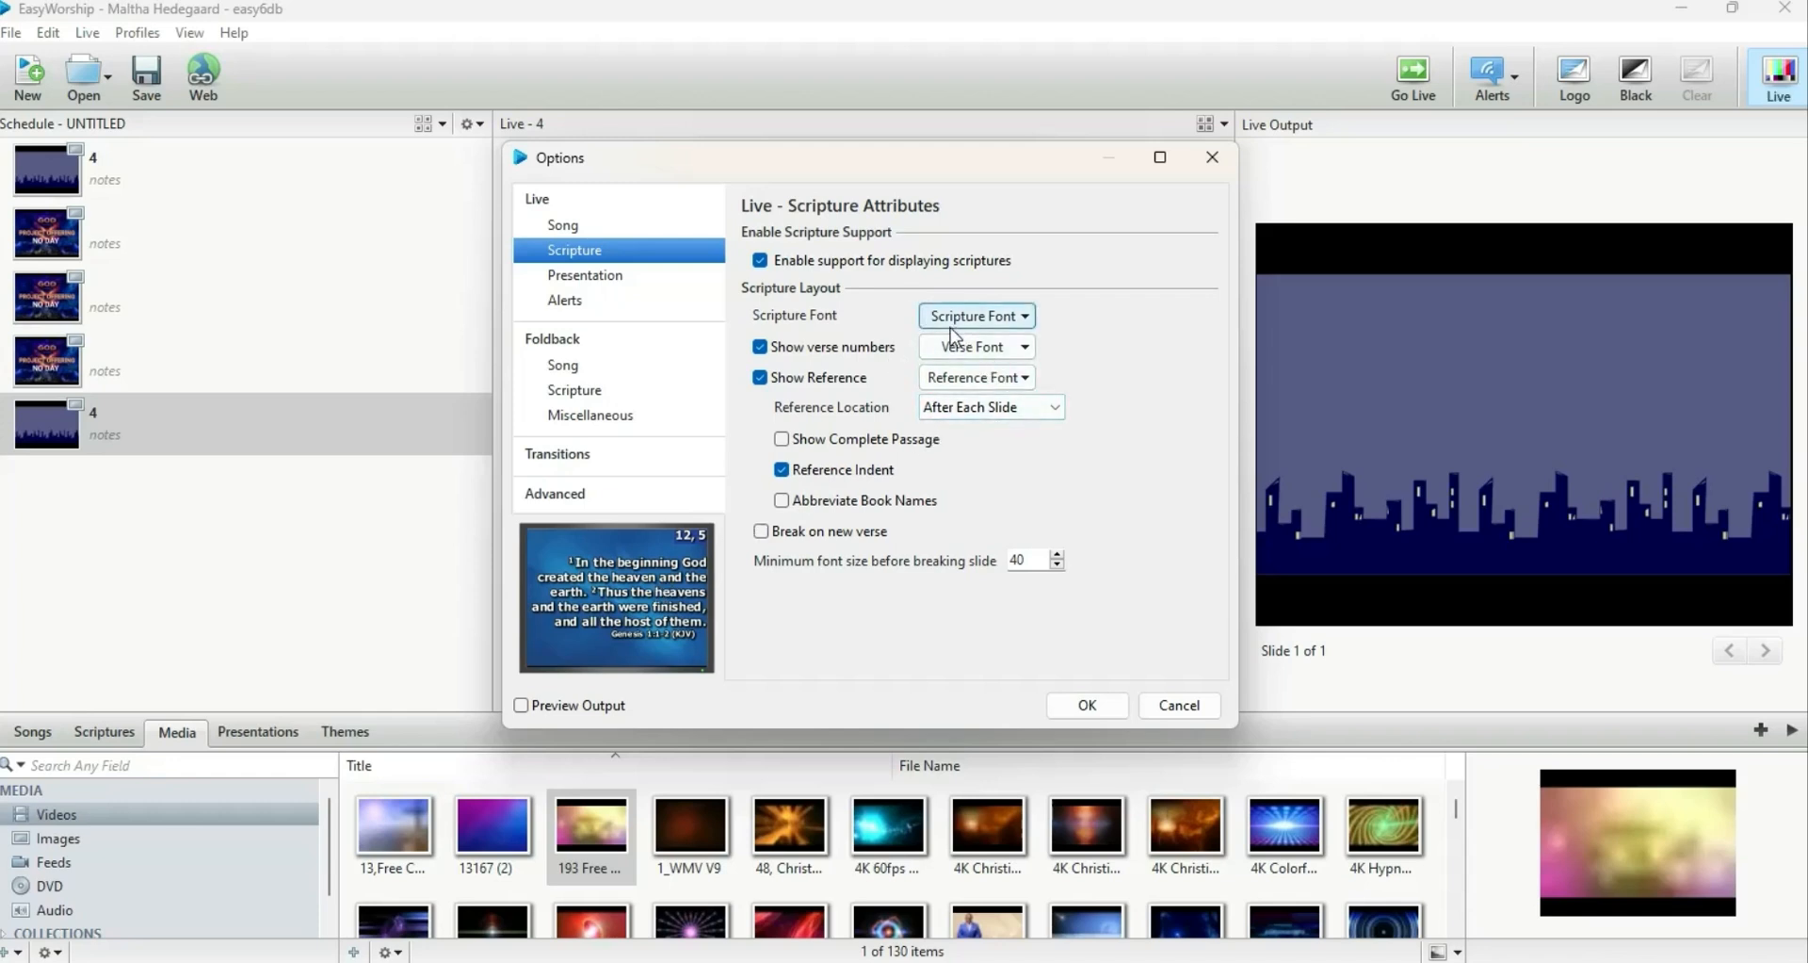
{"action": "left_click", "coordinate": [1011, 325]}
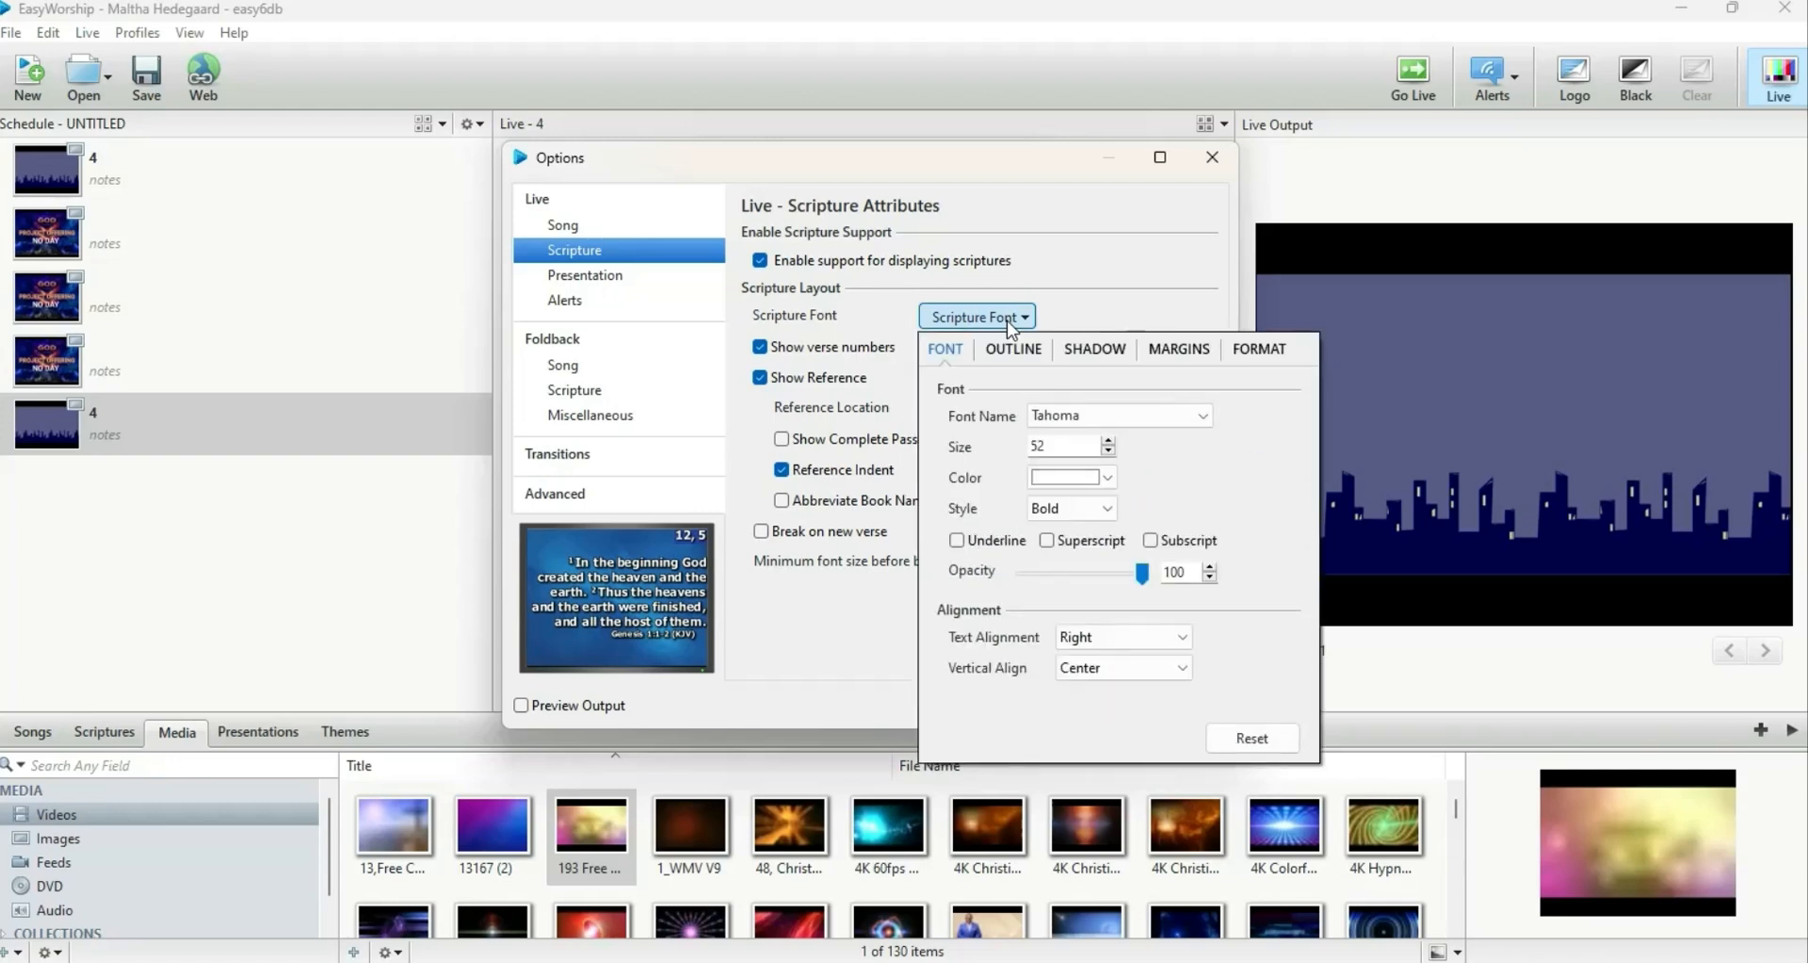
{"action": "left_click", "coordinate": [1050, 446]}
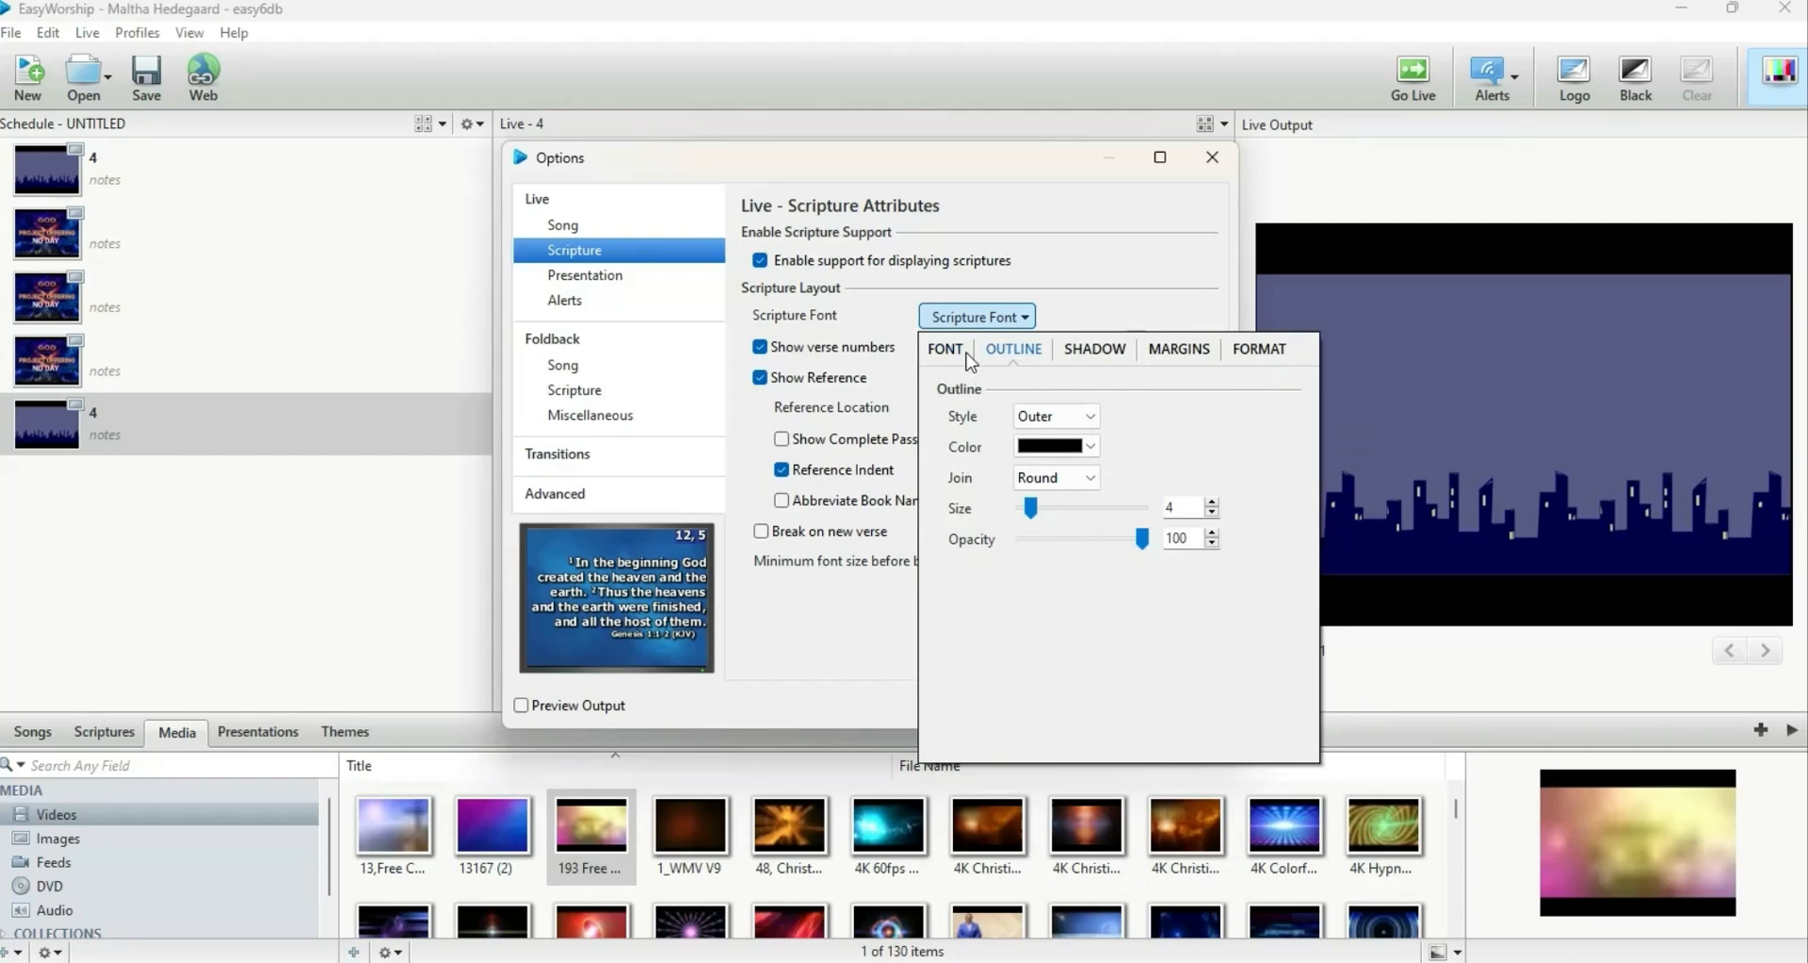
{"action": "left_click", "coordinate": [606, 281]}
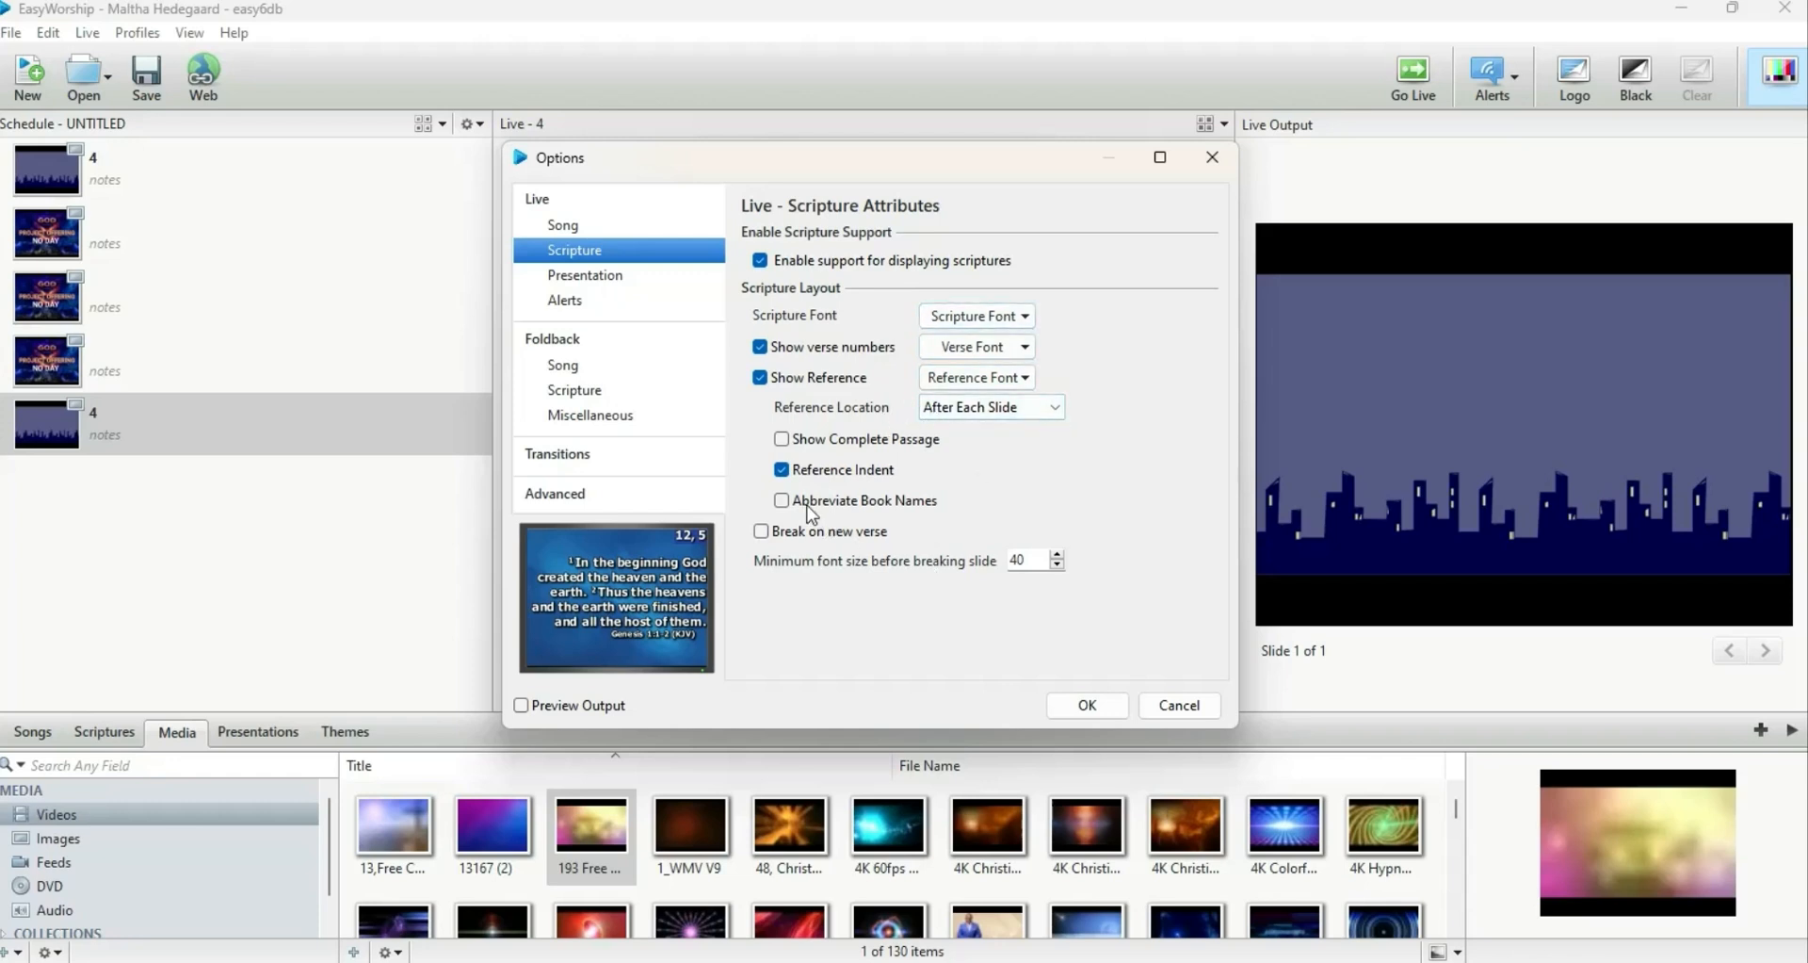
{"action": "left_click", "coordinate": [604, 276]}
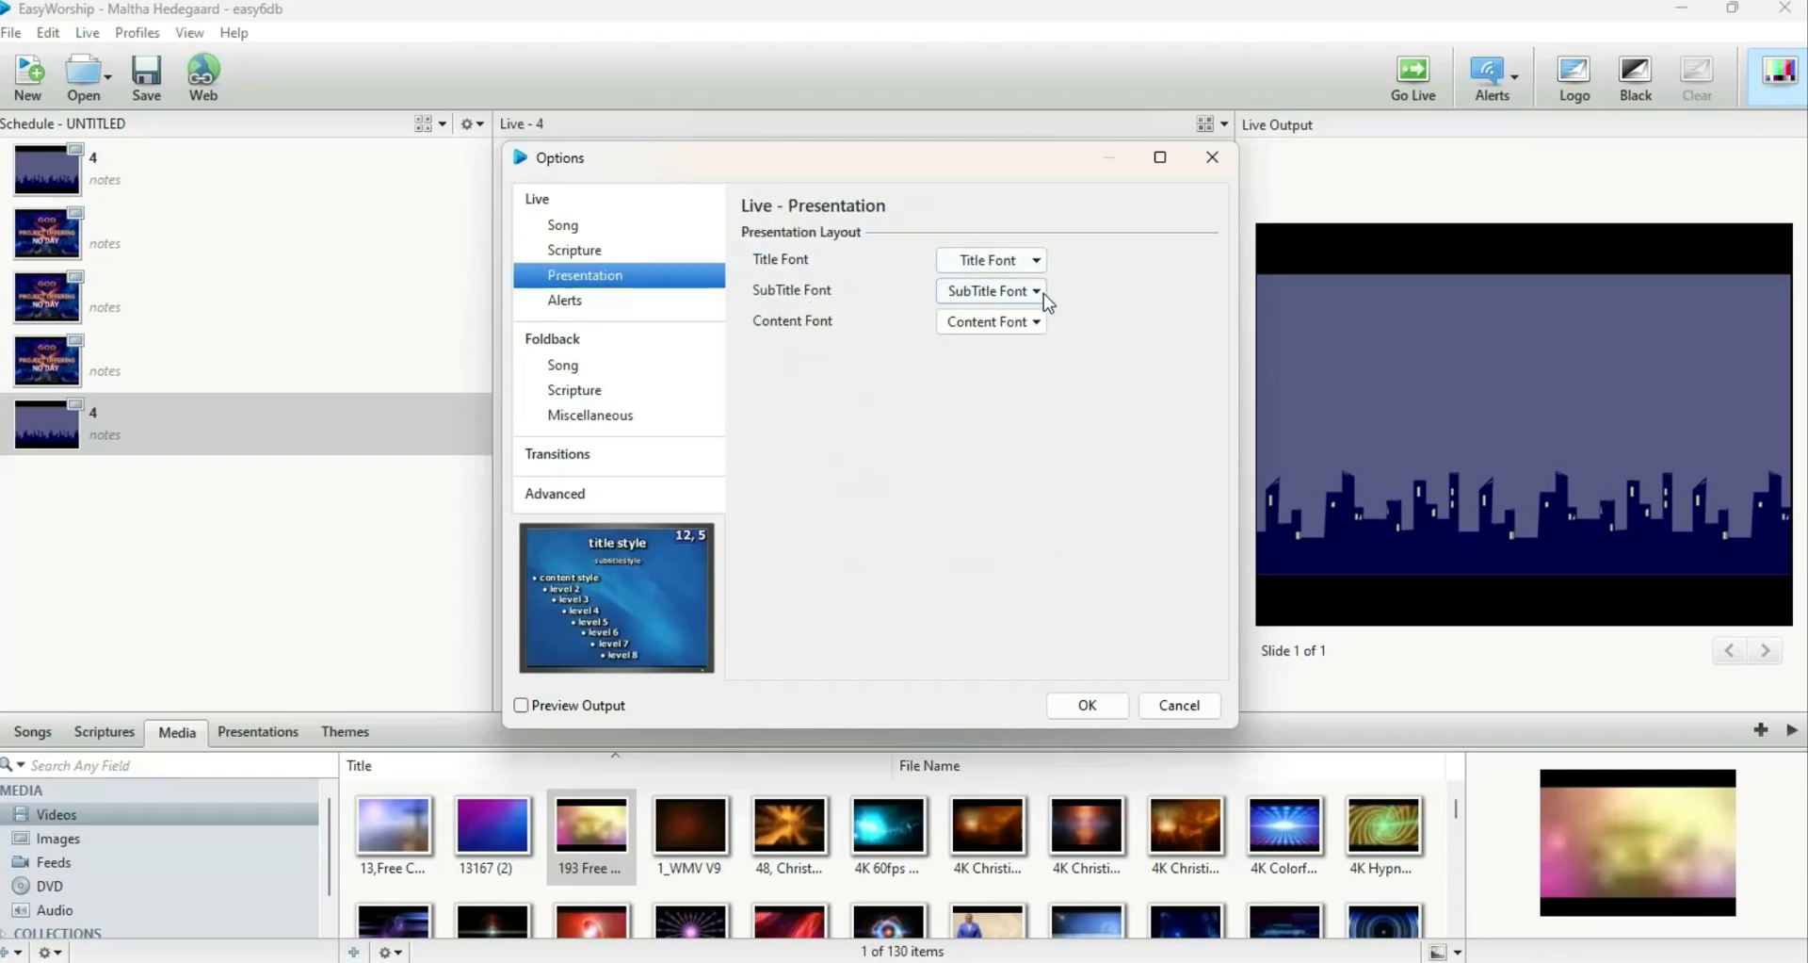
{"action": "left_click", "coordinate": [565, 307]}
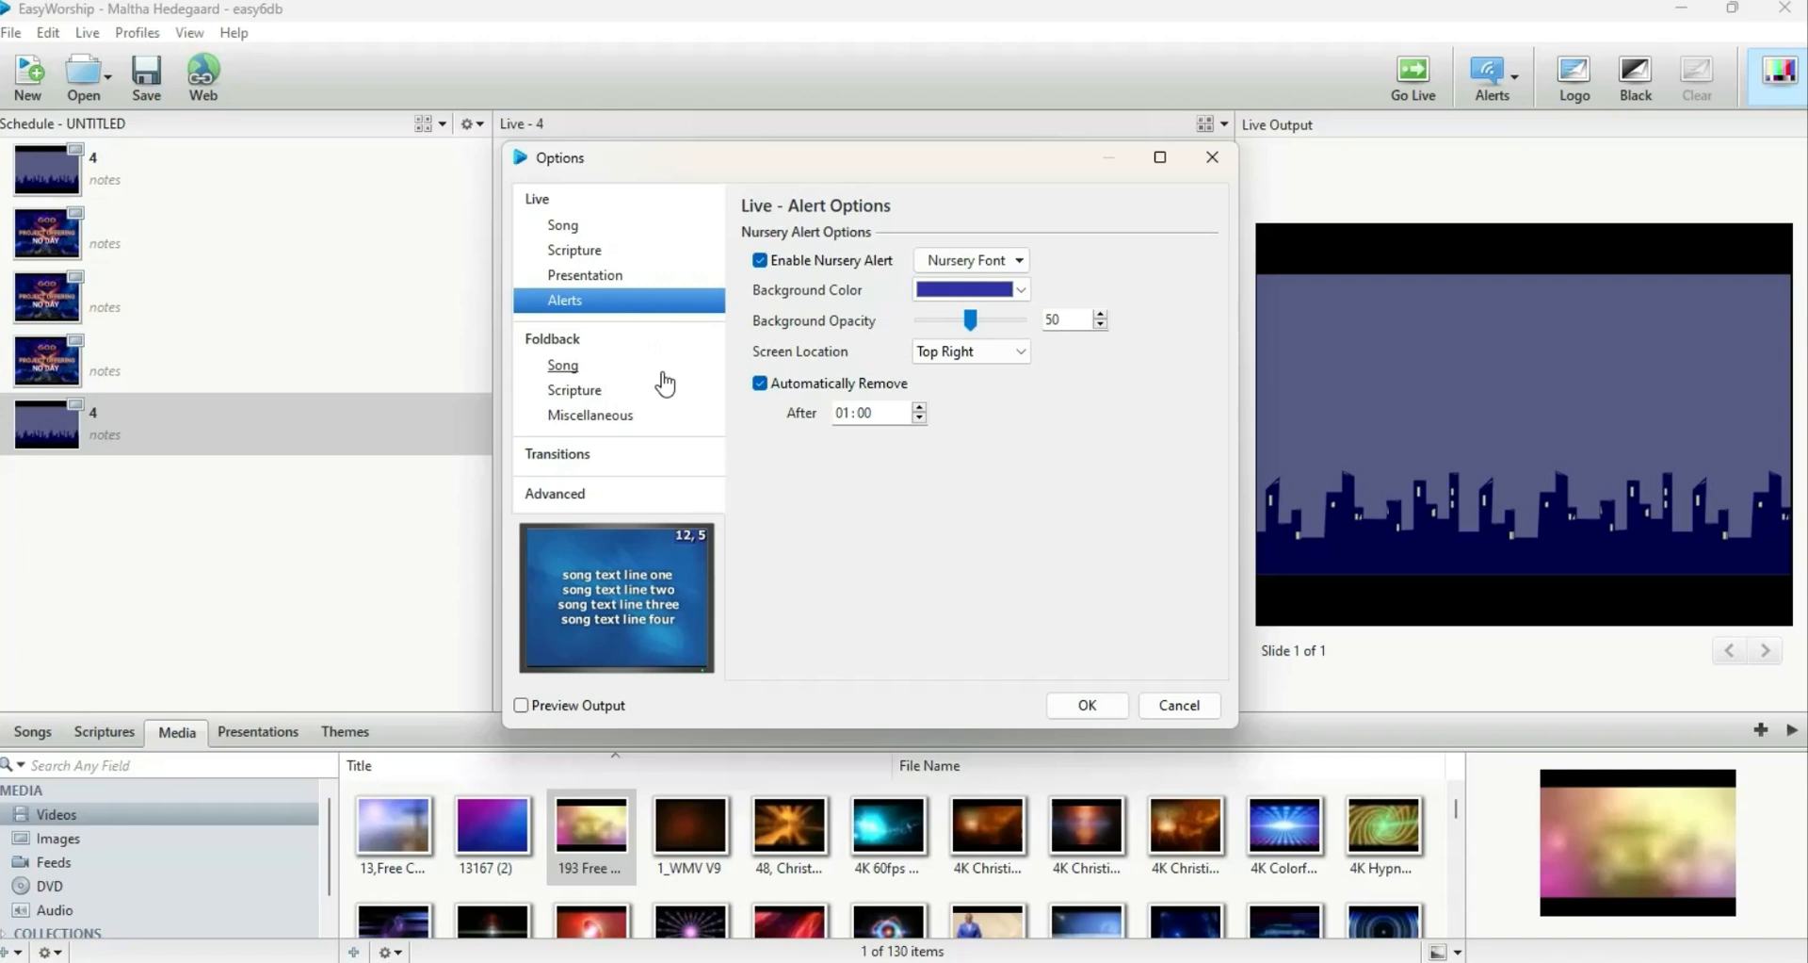
- Review the foldback song, scripture and miscellaneous options, and bring up the transition options
{"action": "left_click", "coordinate": [569, 375]}
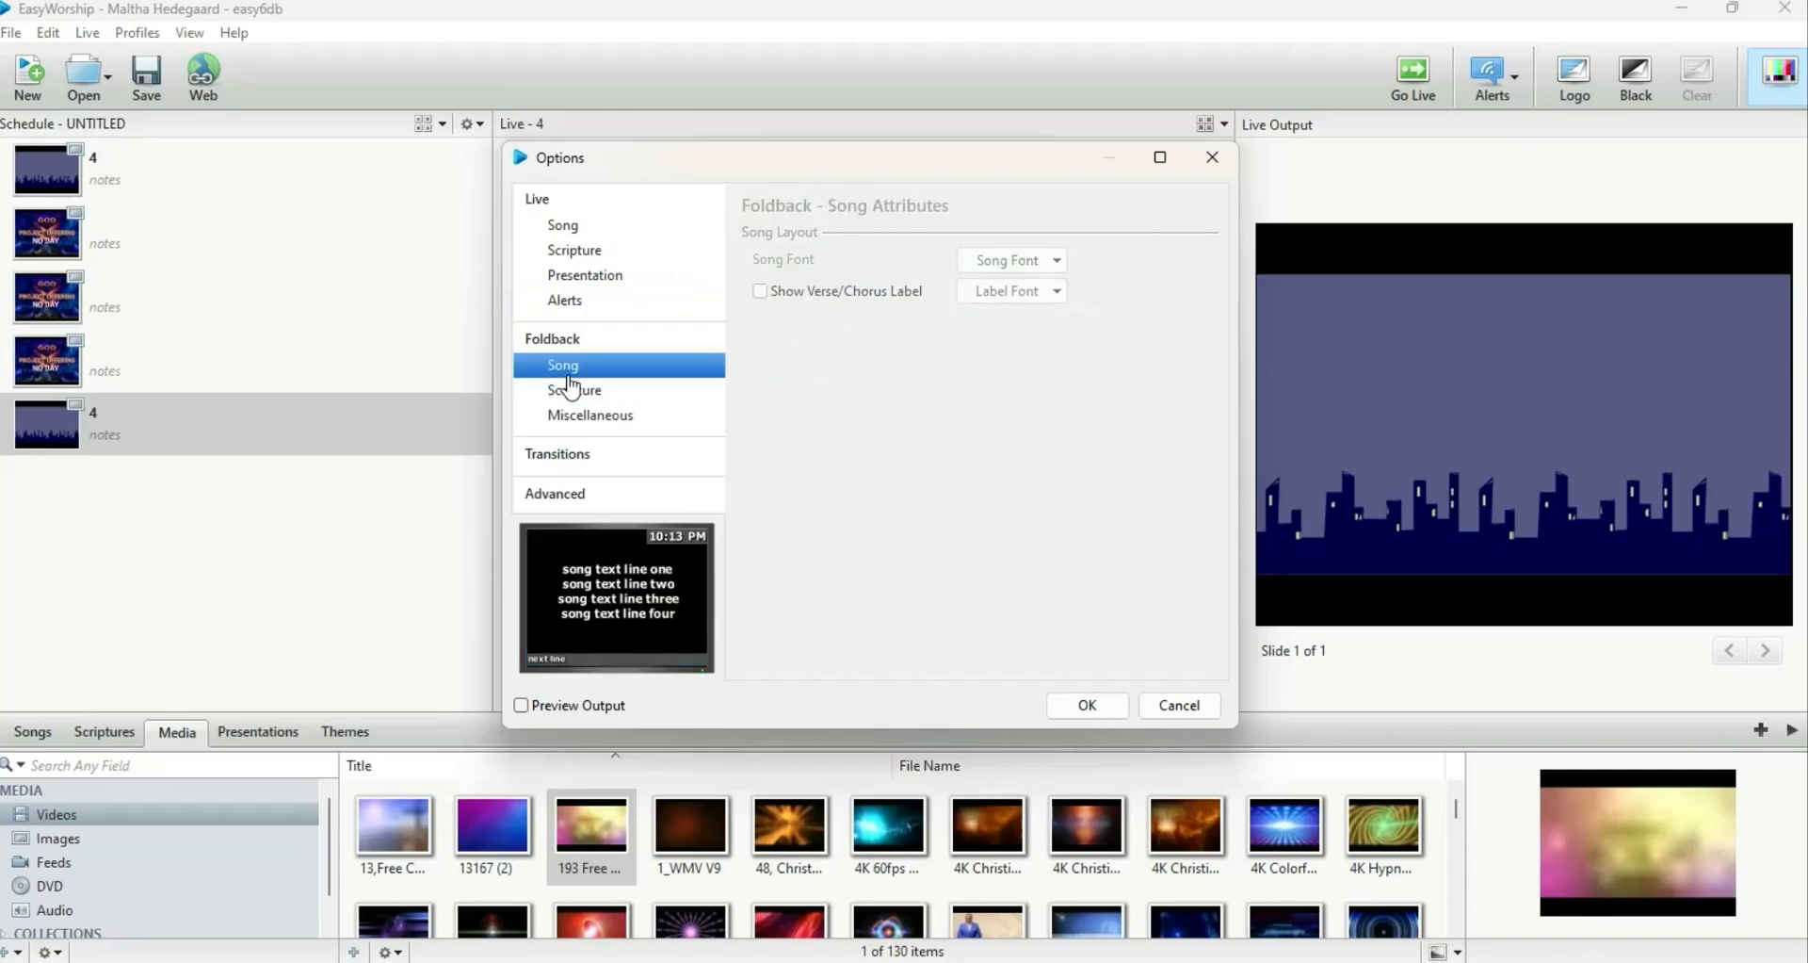
{"action": "left_click", "coordinate": [582, 390]}
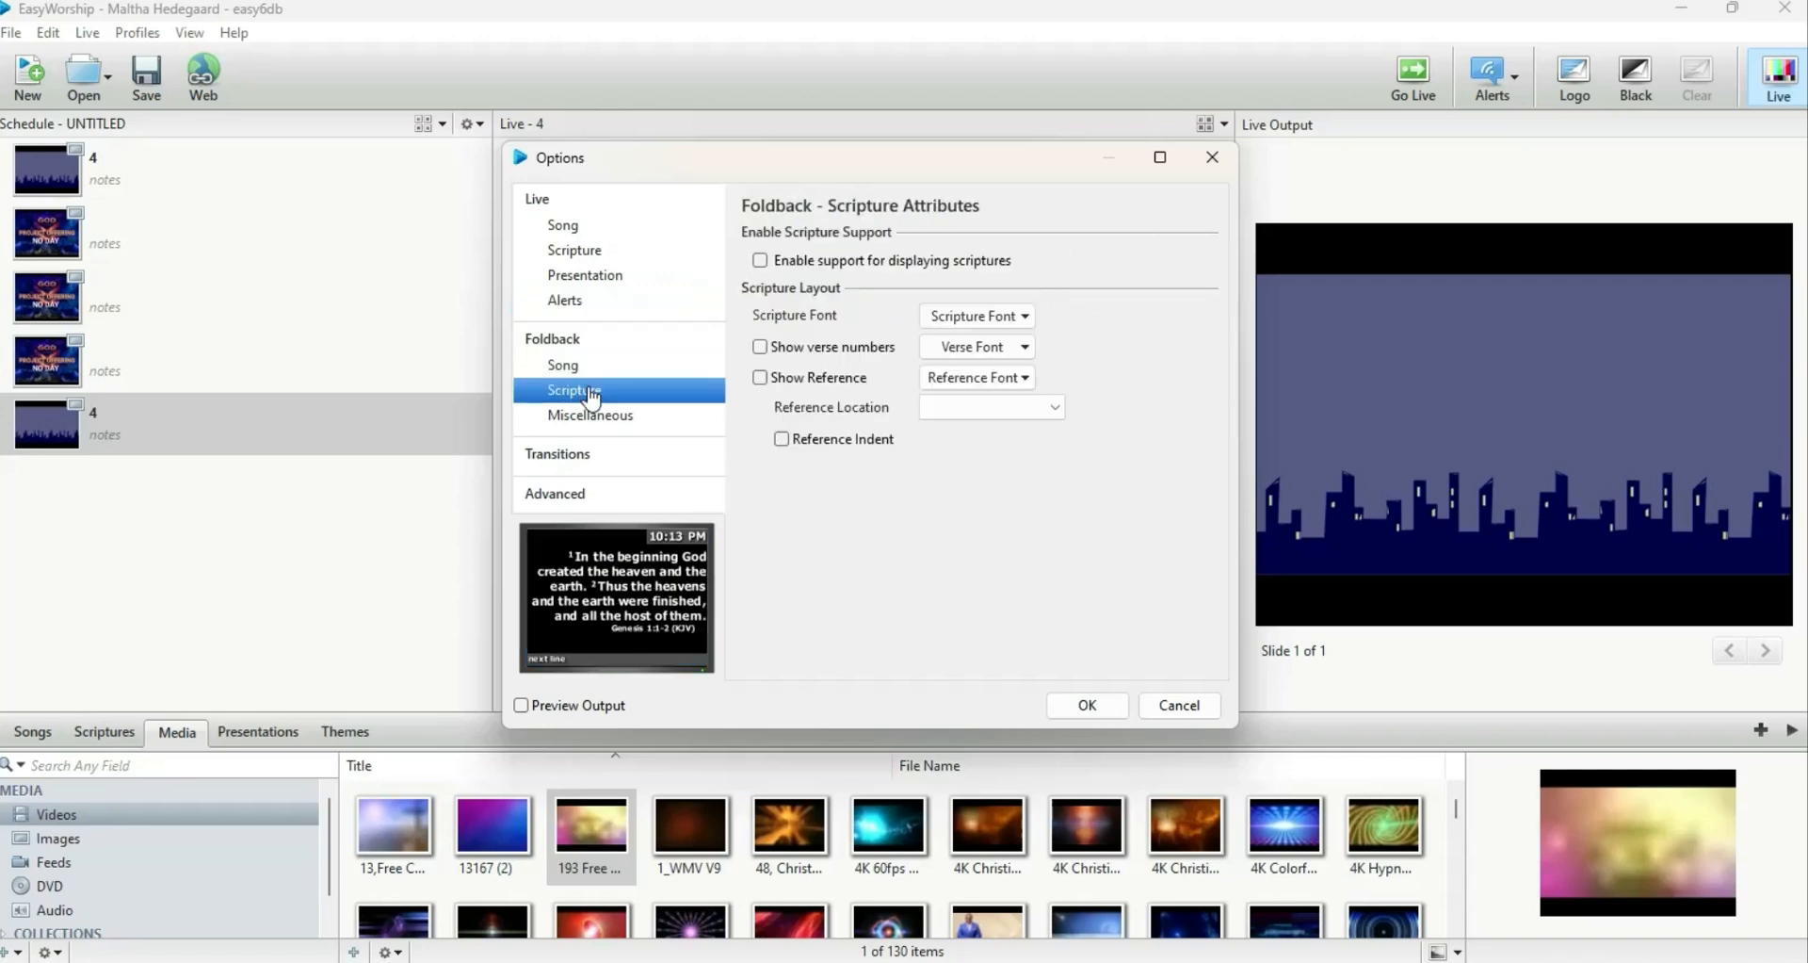
{"action": "left_click", "coordinate": [603, 419]}
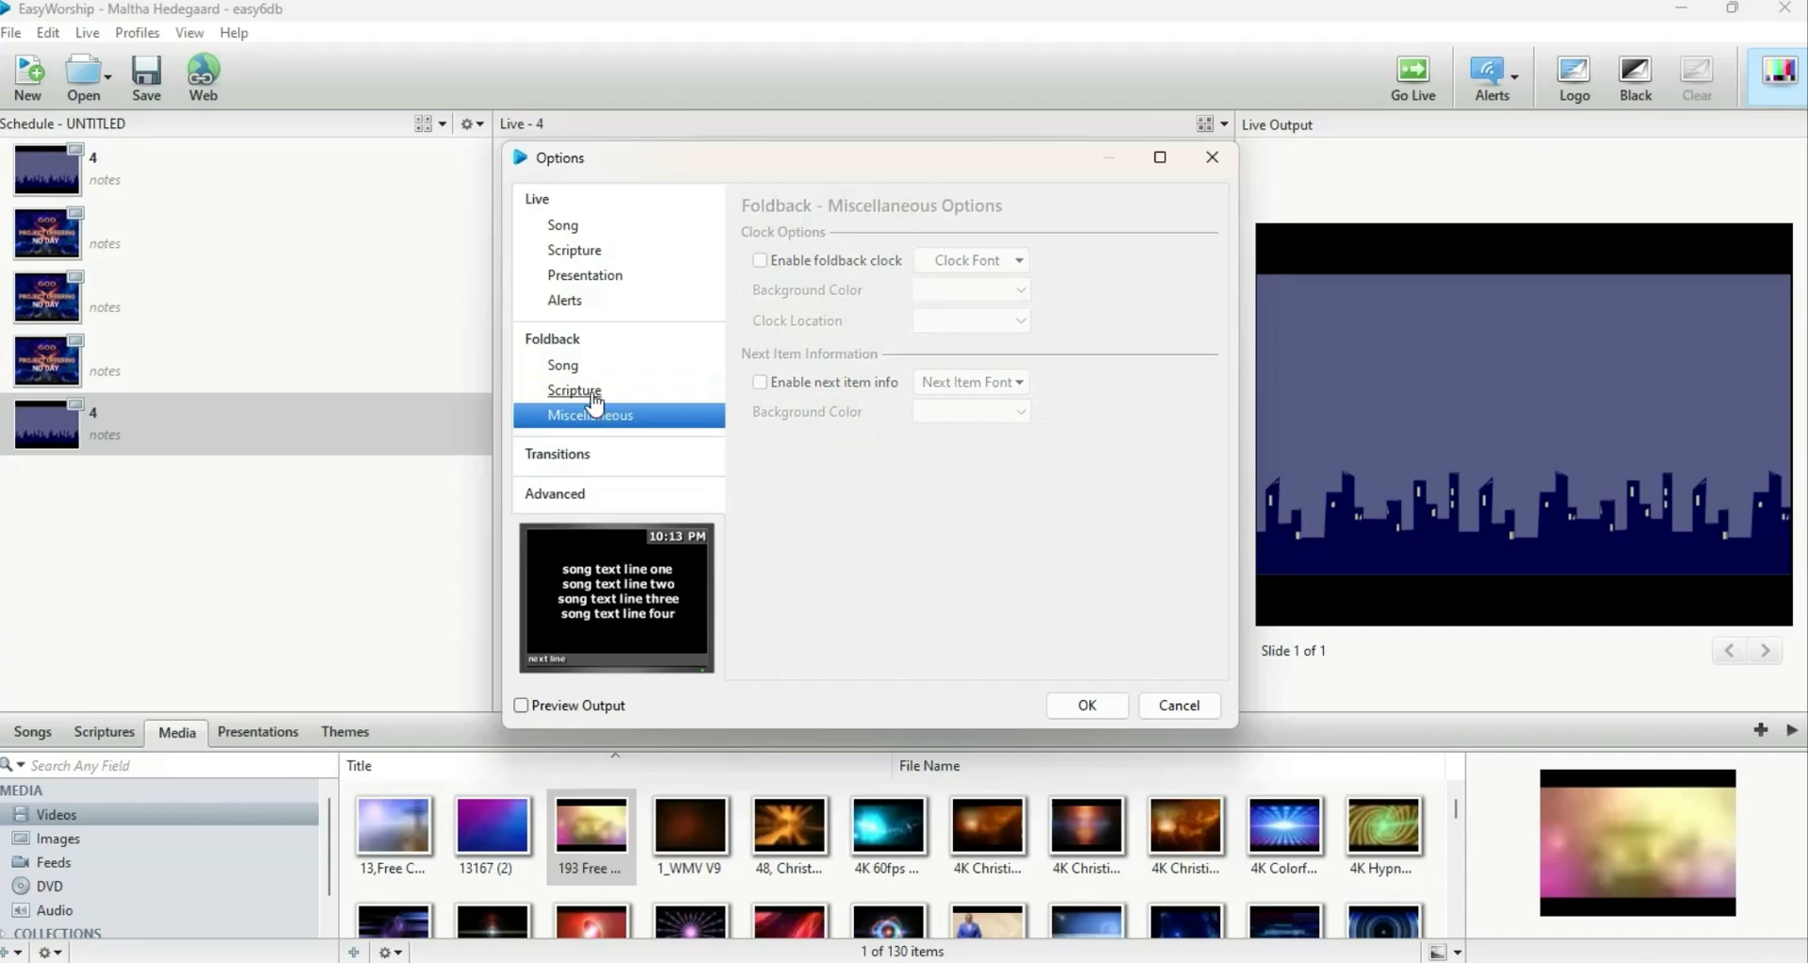
{"action": "left_click", "coordinate": [584, 375]}
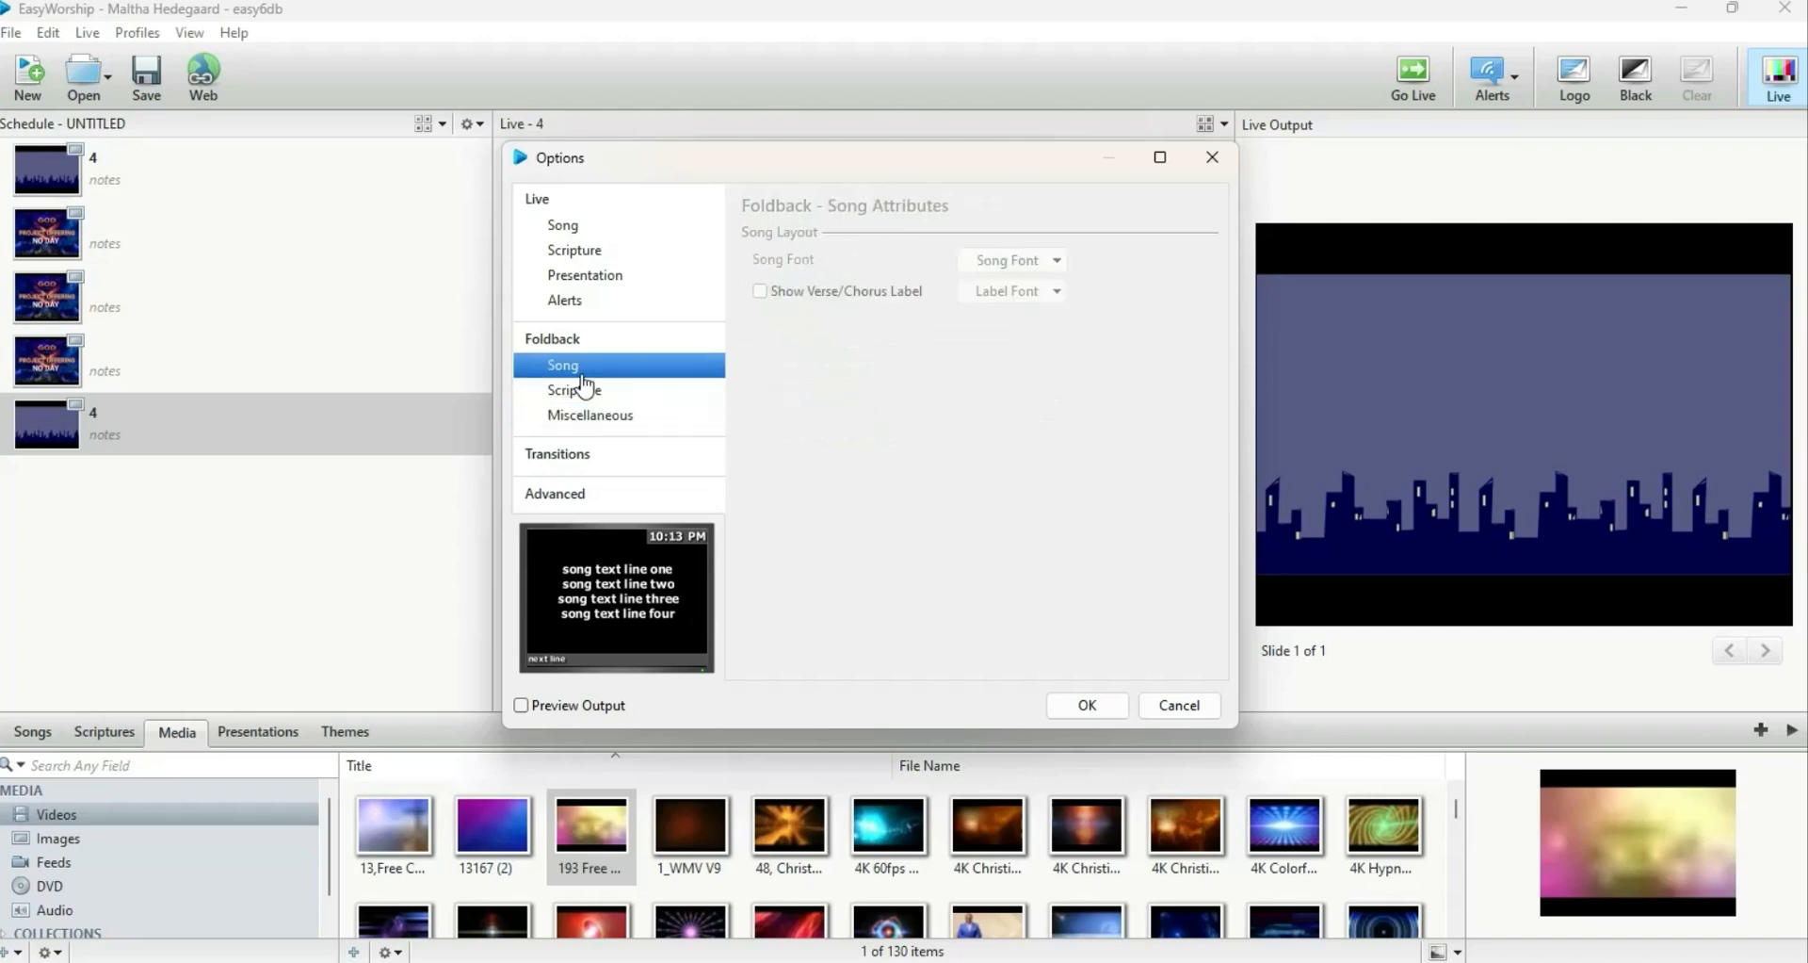
{"action": "left_click", "coordinate": [627, 341]}
{"action": "left_click", "coordinate": [625, 392]}
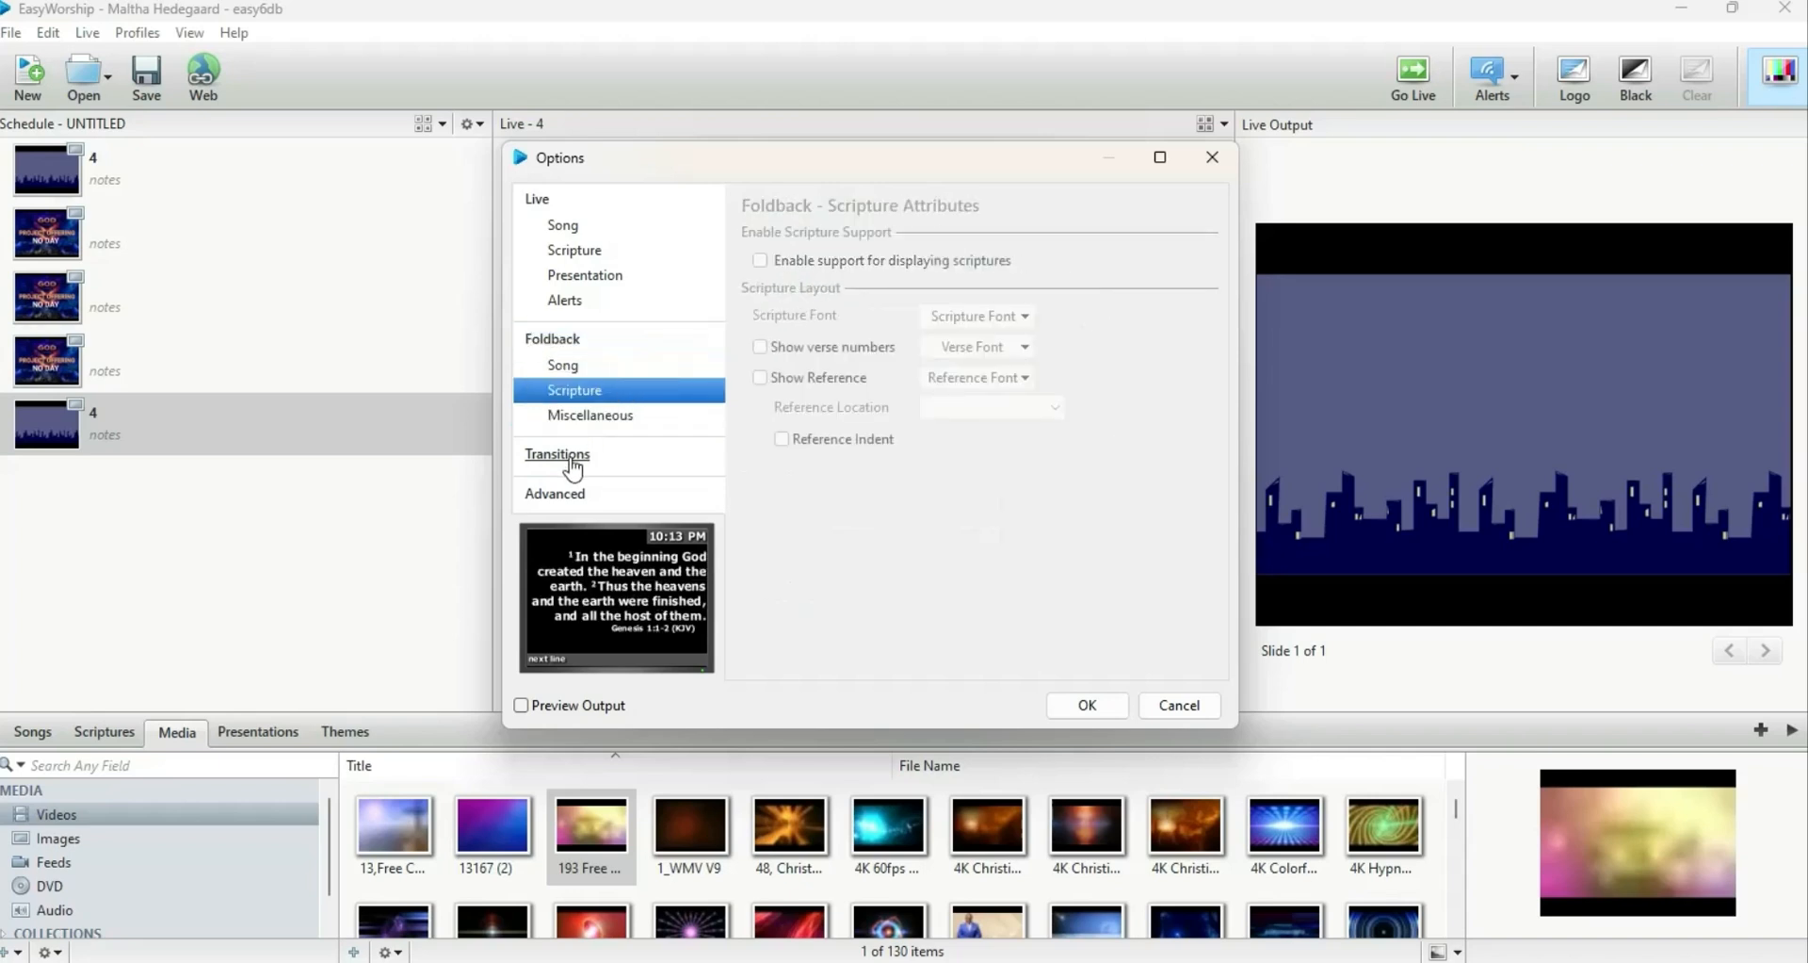
{"action": "left_click", "coordinate": [574, 466]}
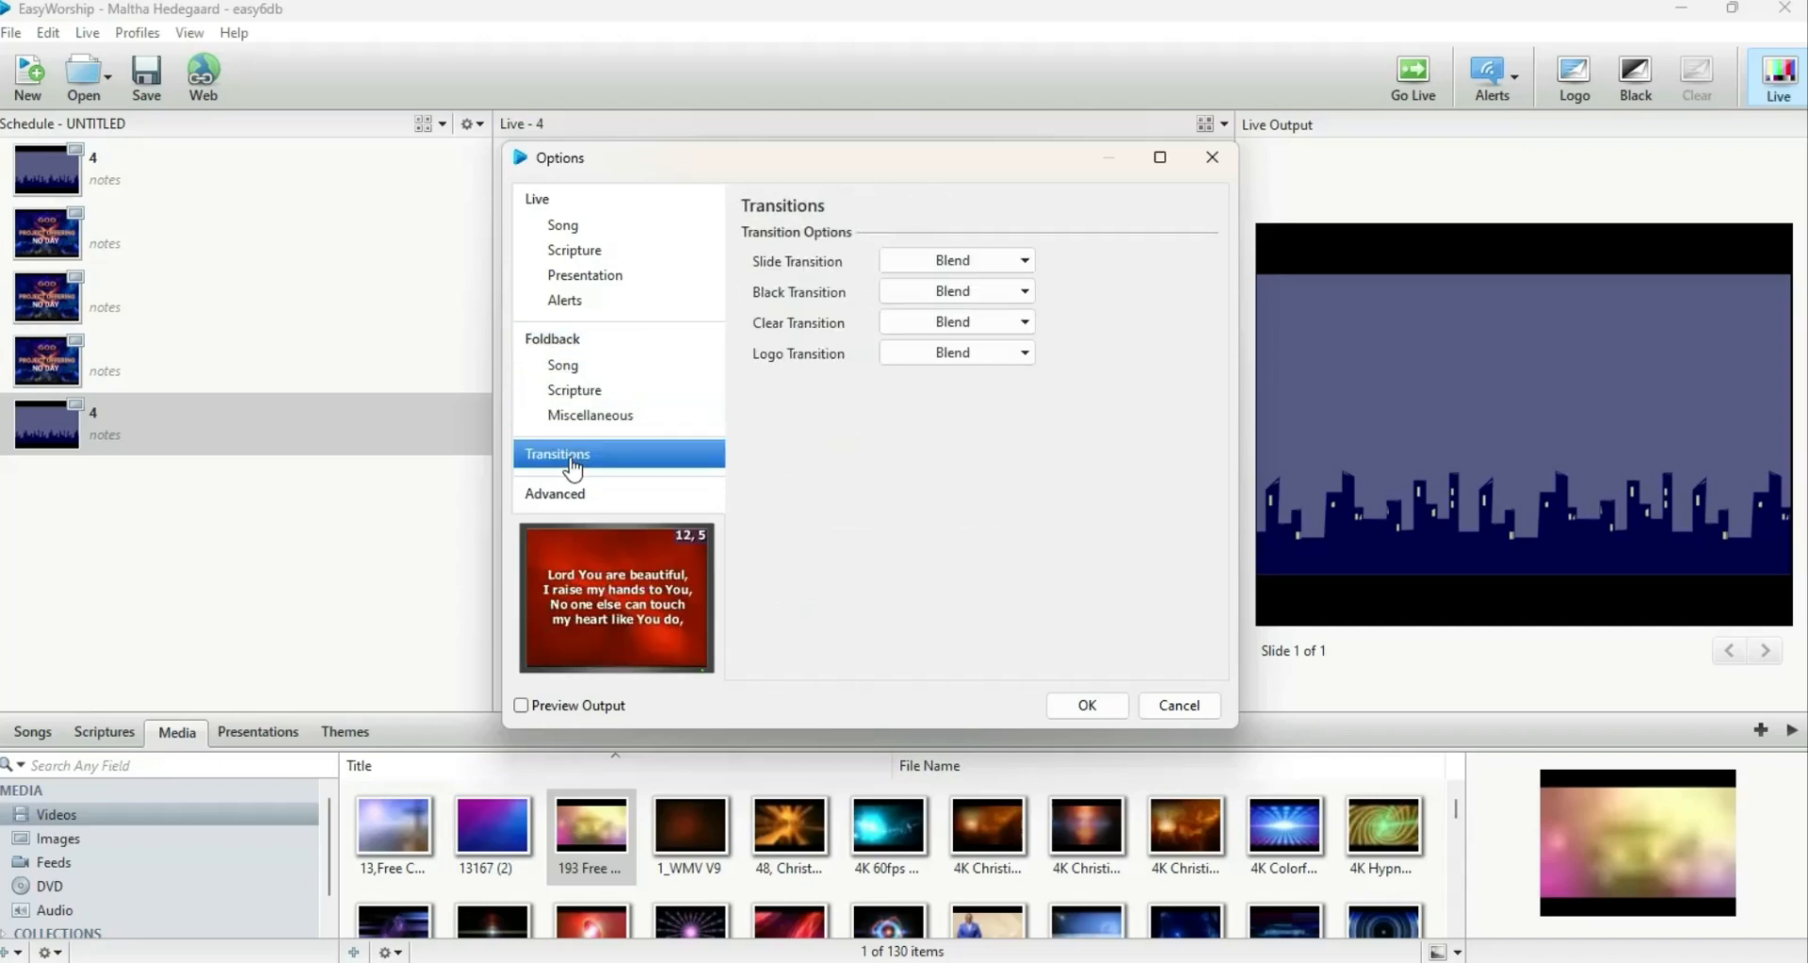
- Set the slide transition's duration to 06.30 with its easing shifted towards Ease Out, and bring up the advanced options
{"action": "left_click", "coordinate": [1002, 265]}
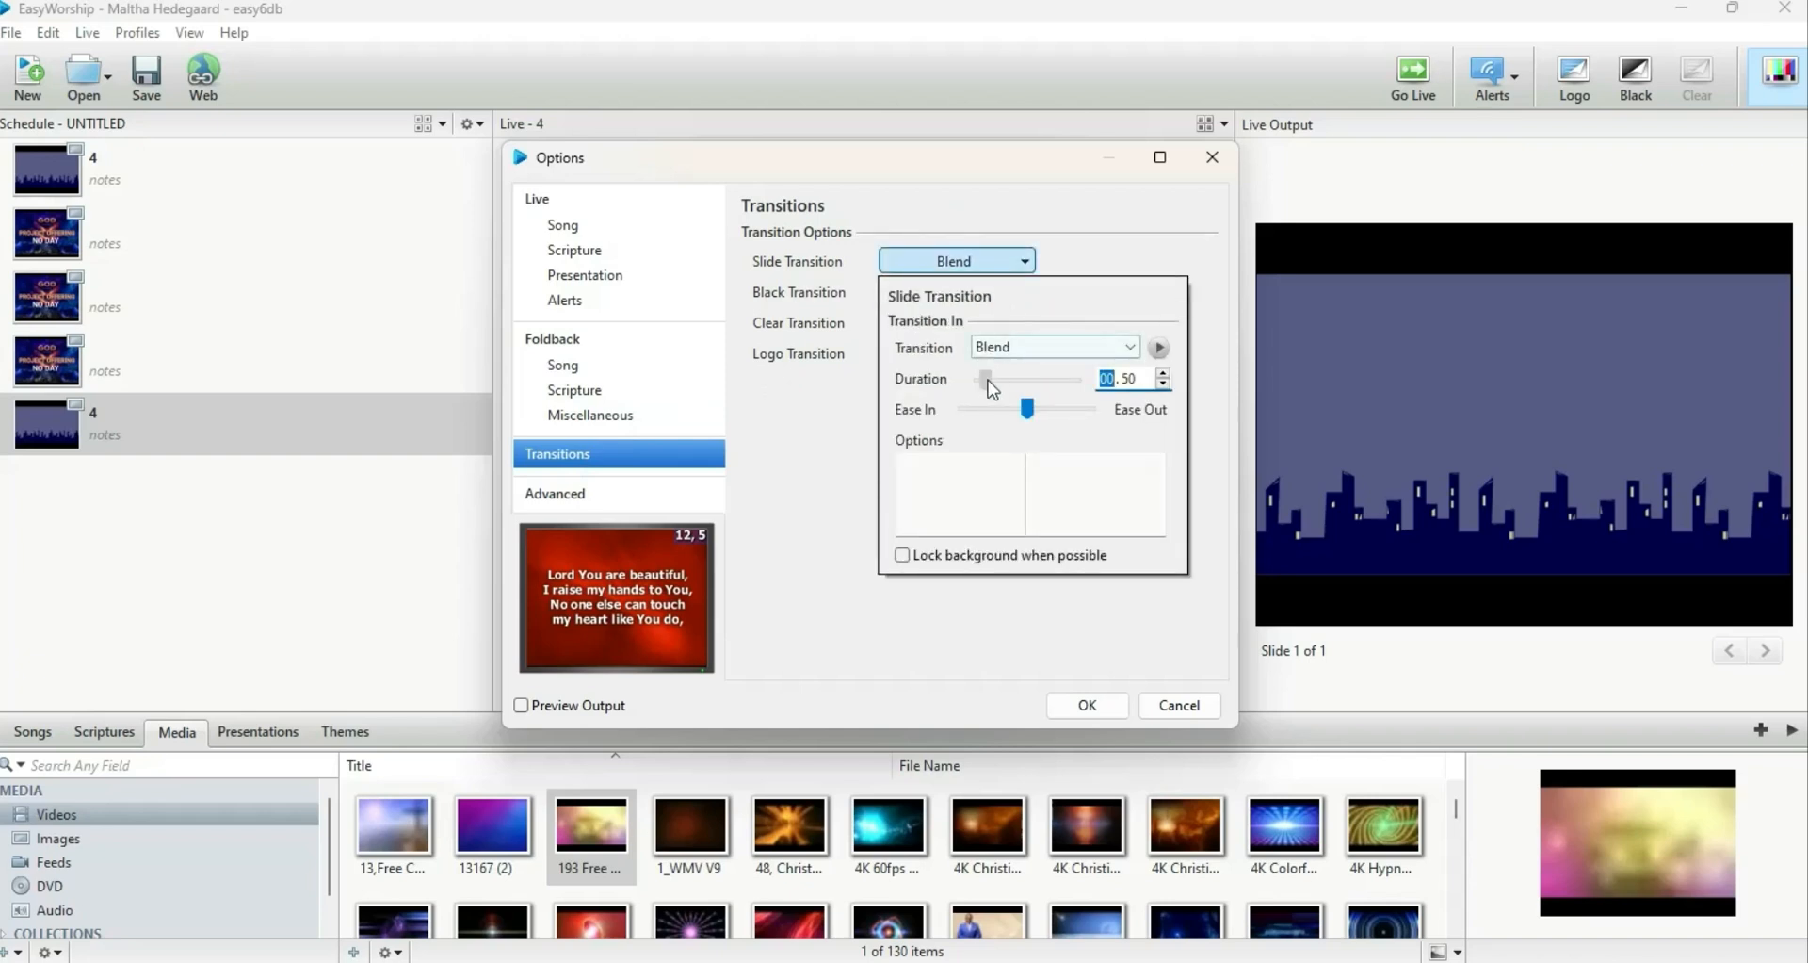
{"action": "left_click_drag", "start_coordinate": [984, 379], "coordinate": [1040, 379]}
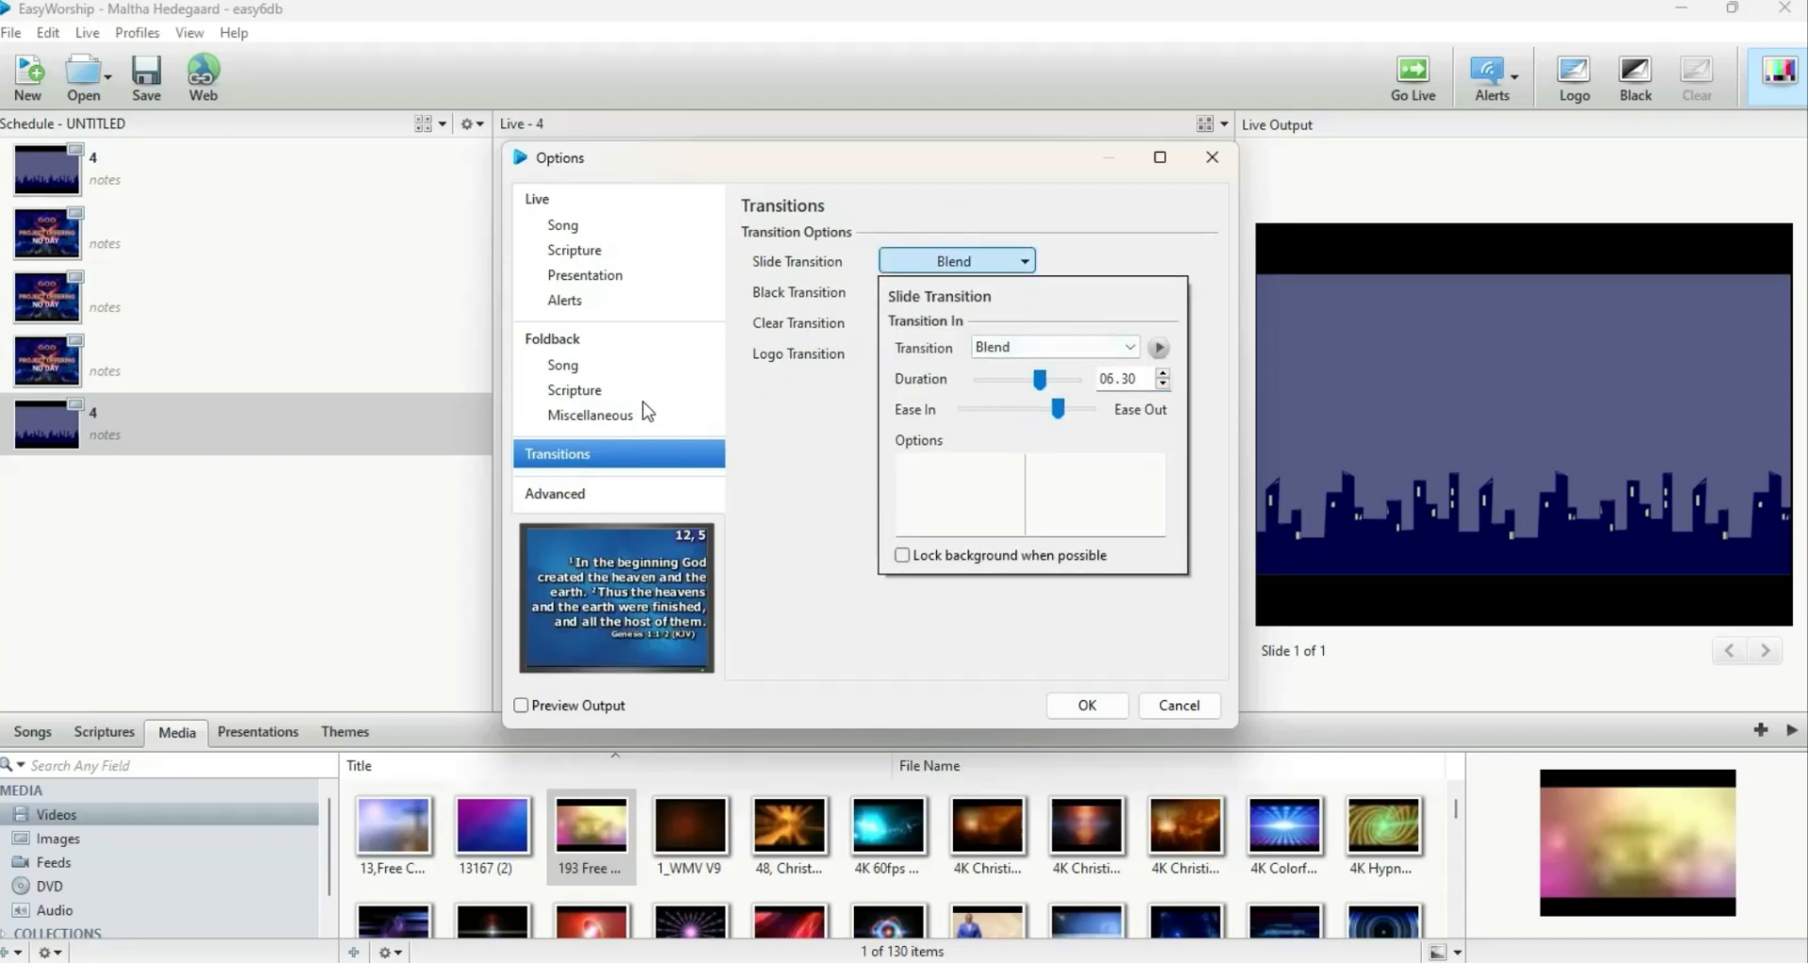
{"action": "left_click", "coordinate": [619, 494]}
{"action": "left_click", "coordinate": [569, 496]}
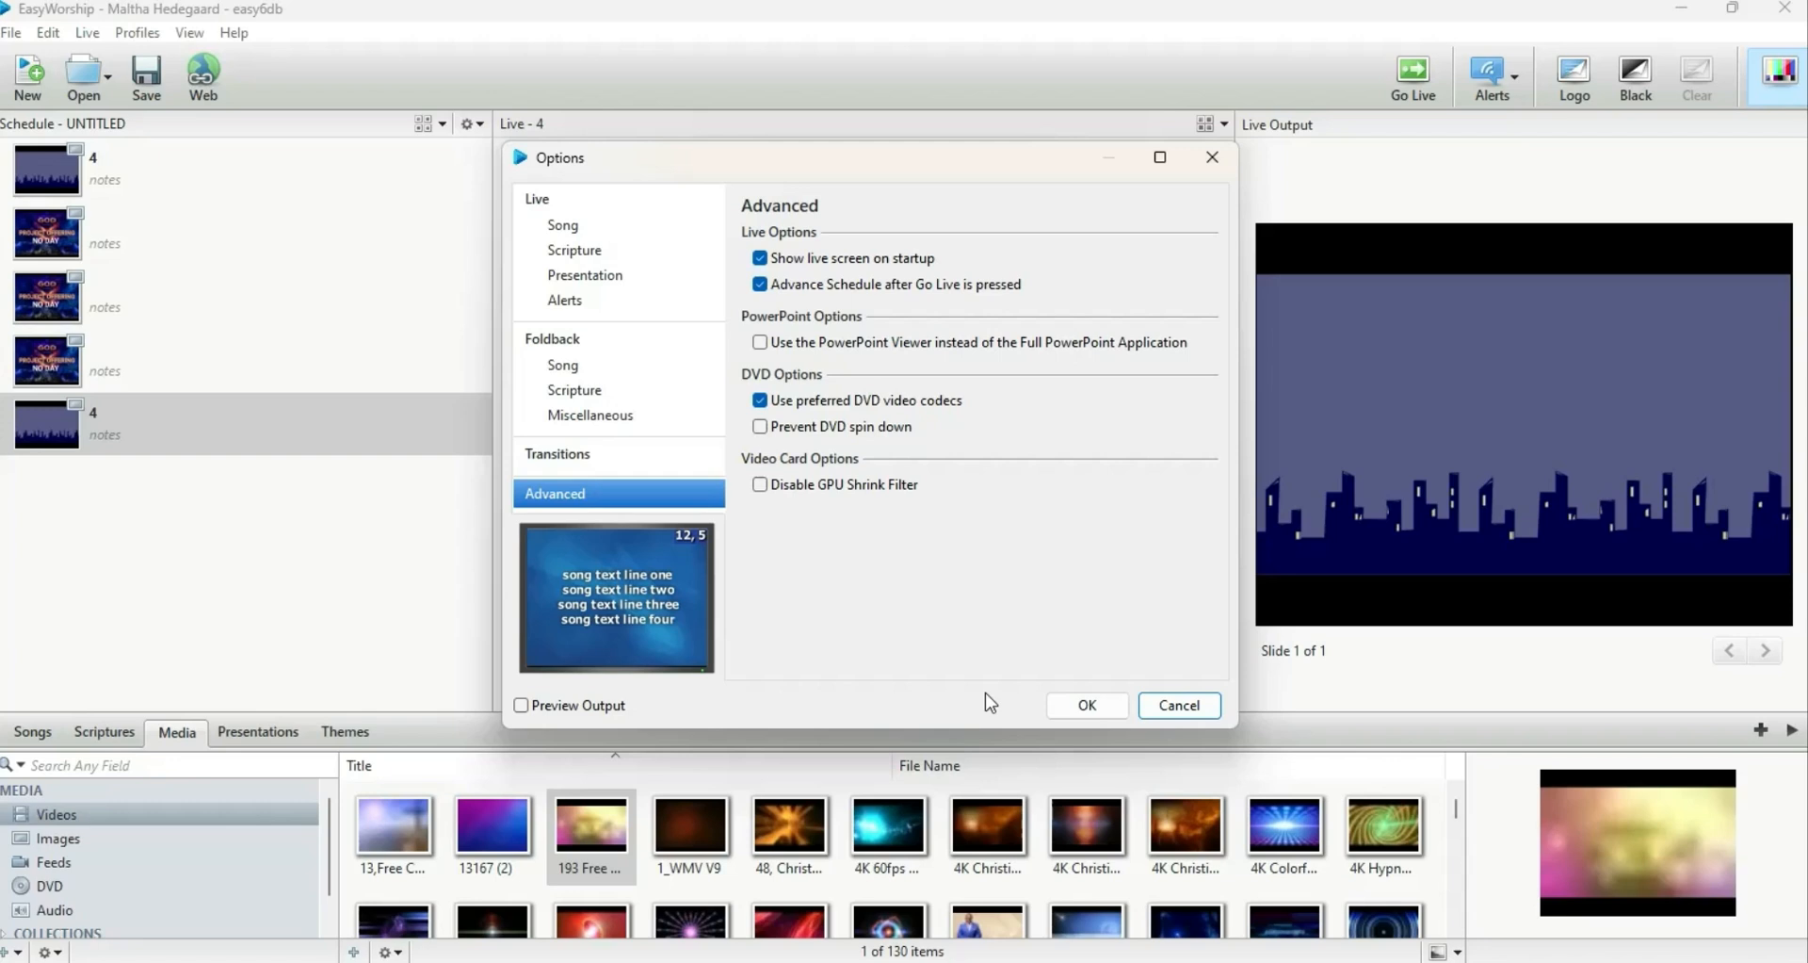
- Review the live song attributes, the general live output settings and the foldback display options
{"action": "left_click", "coordinate": [593, 230]}
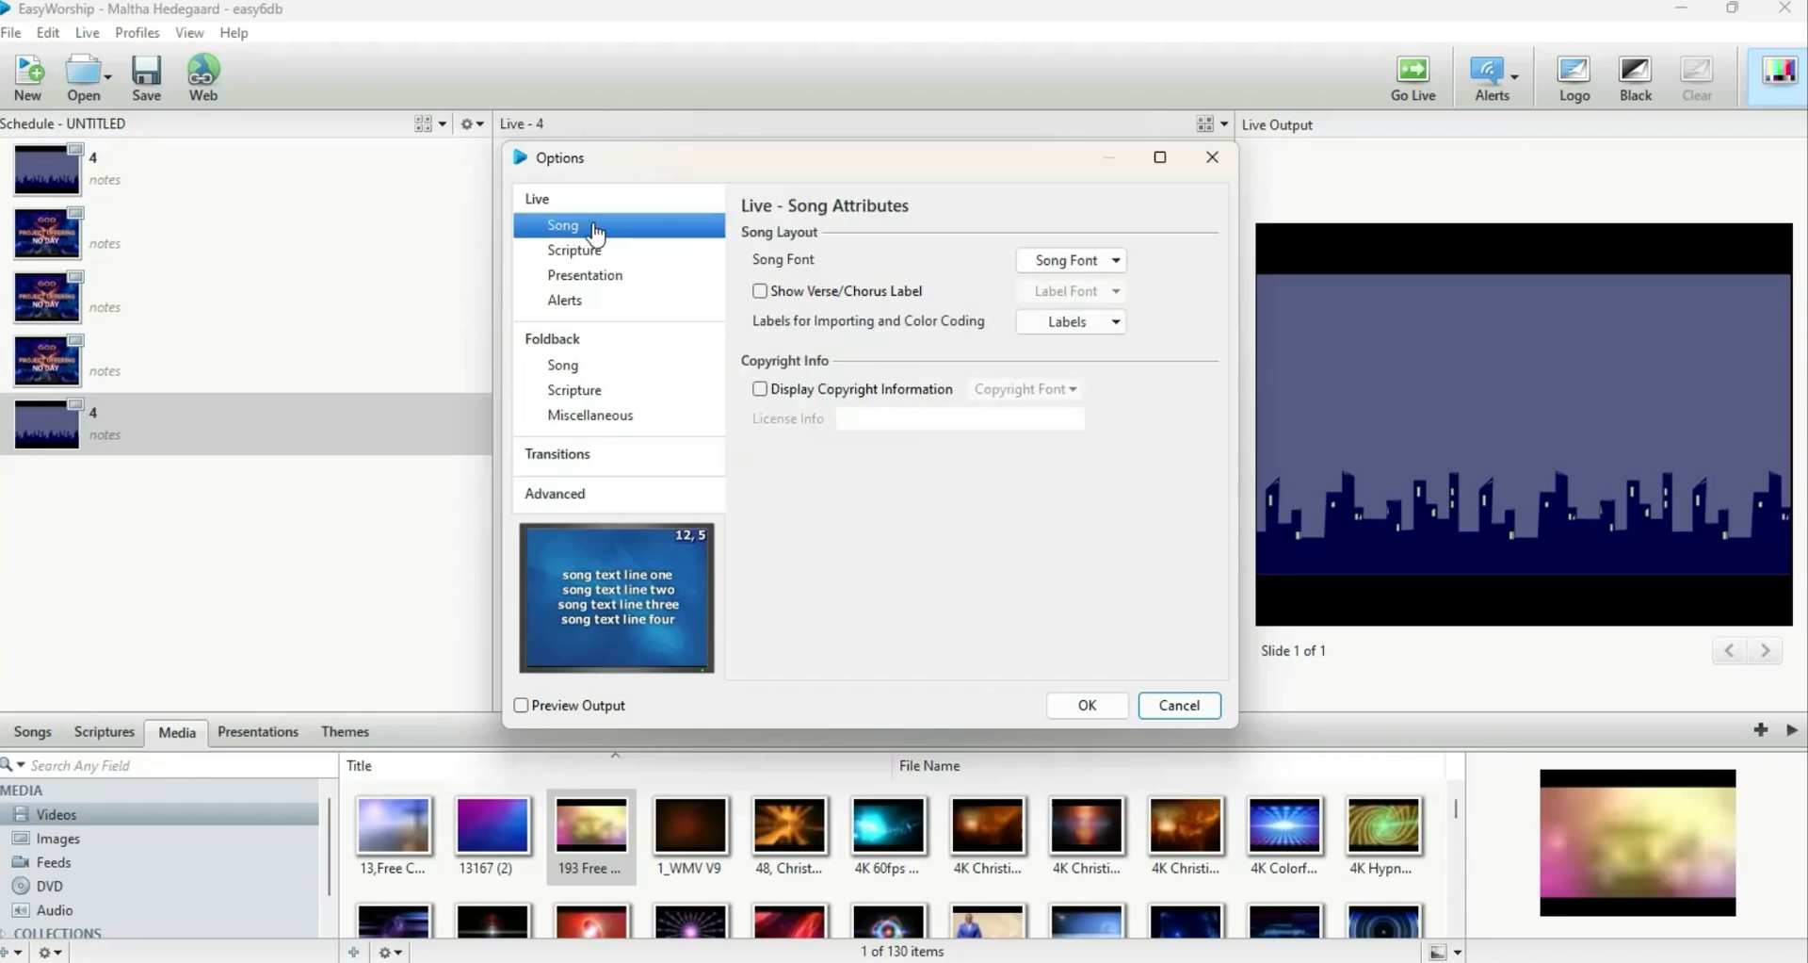
{"action": "left_click", "coordinate": [540, 203]}
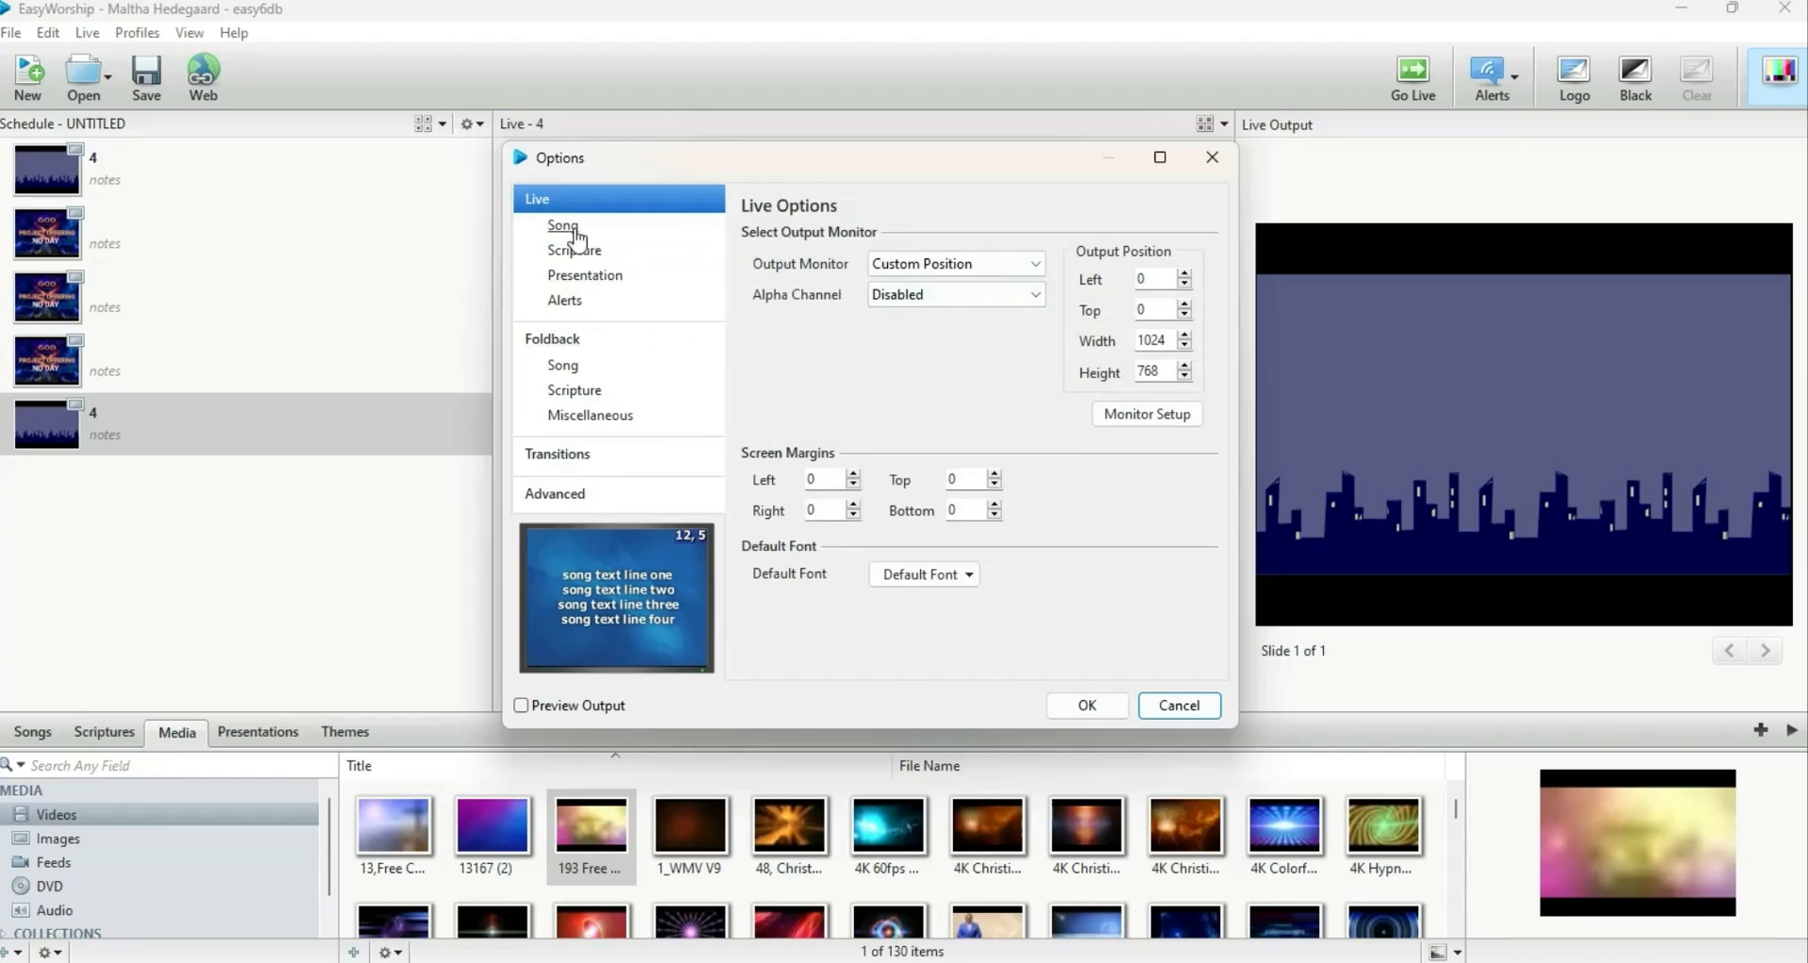
{"action": "left_click", "coordinate": [558, 337]}
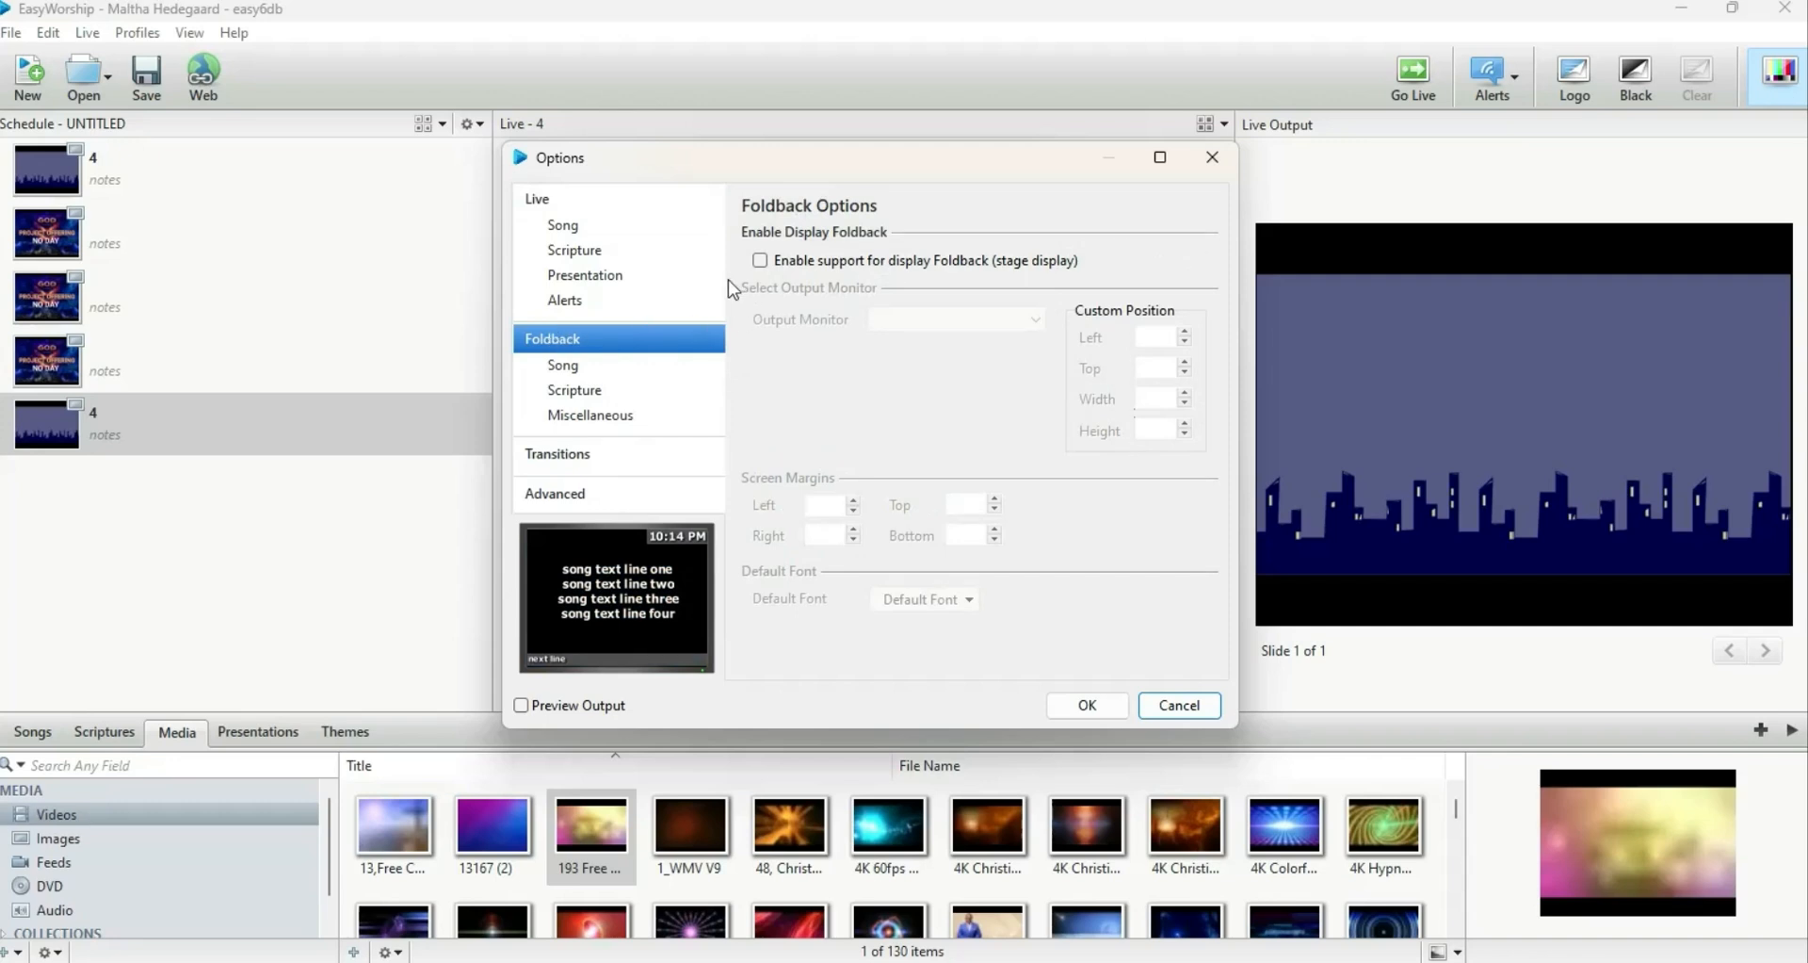
{"action": "left_click", "coordinate": [539, 200]}
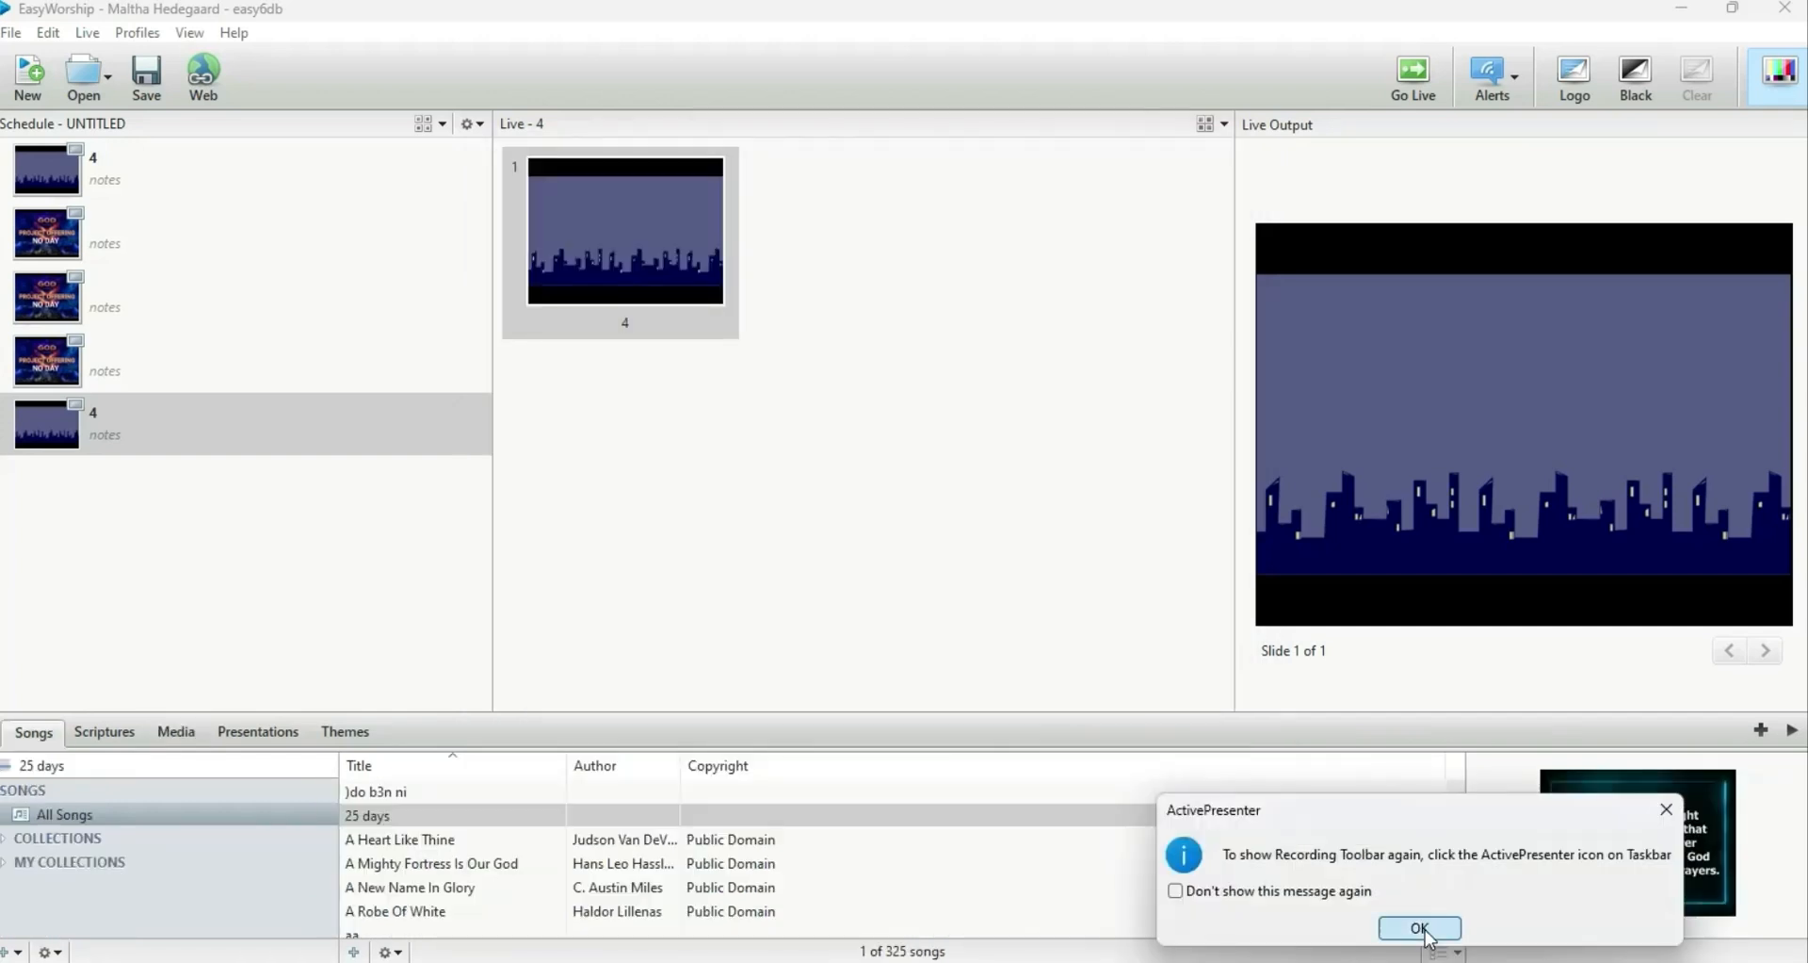
- Dismiss the ActivePresenter message and remove all the items from the schedule
{"action": "left_click", "coordinate": [1422, 926]}
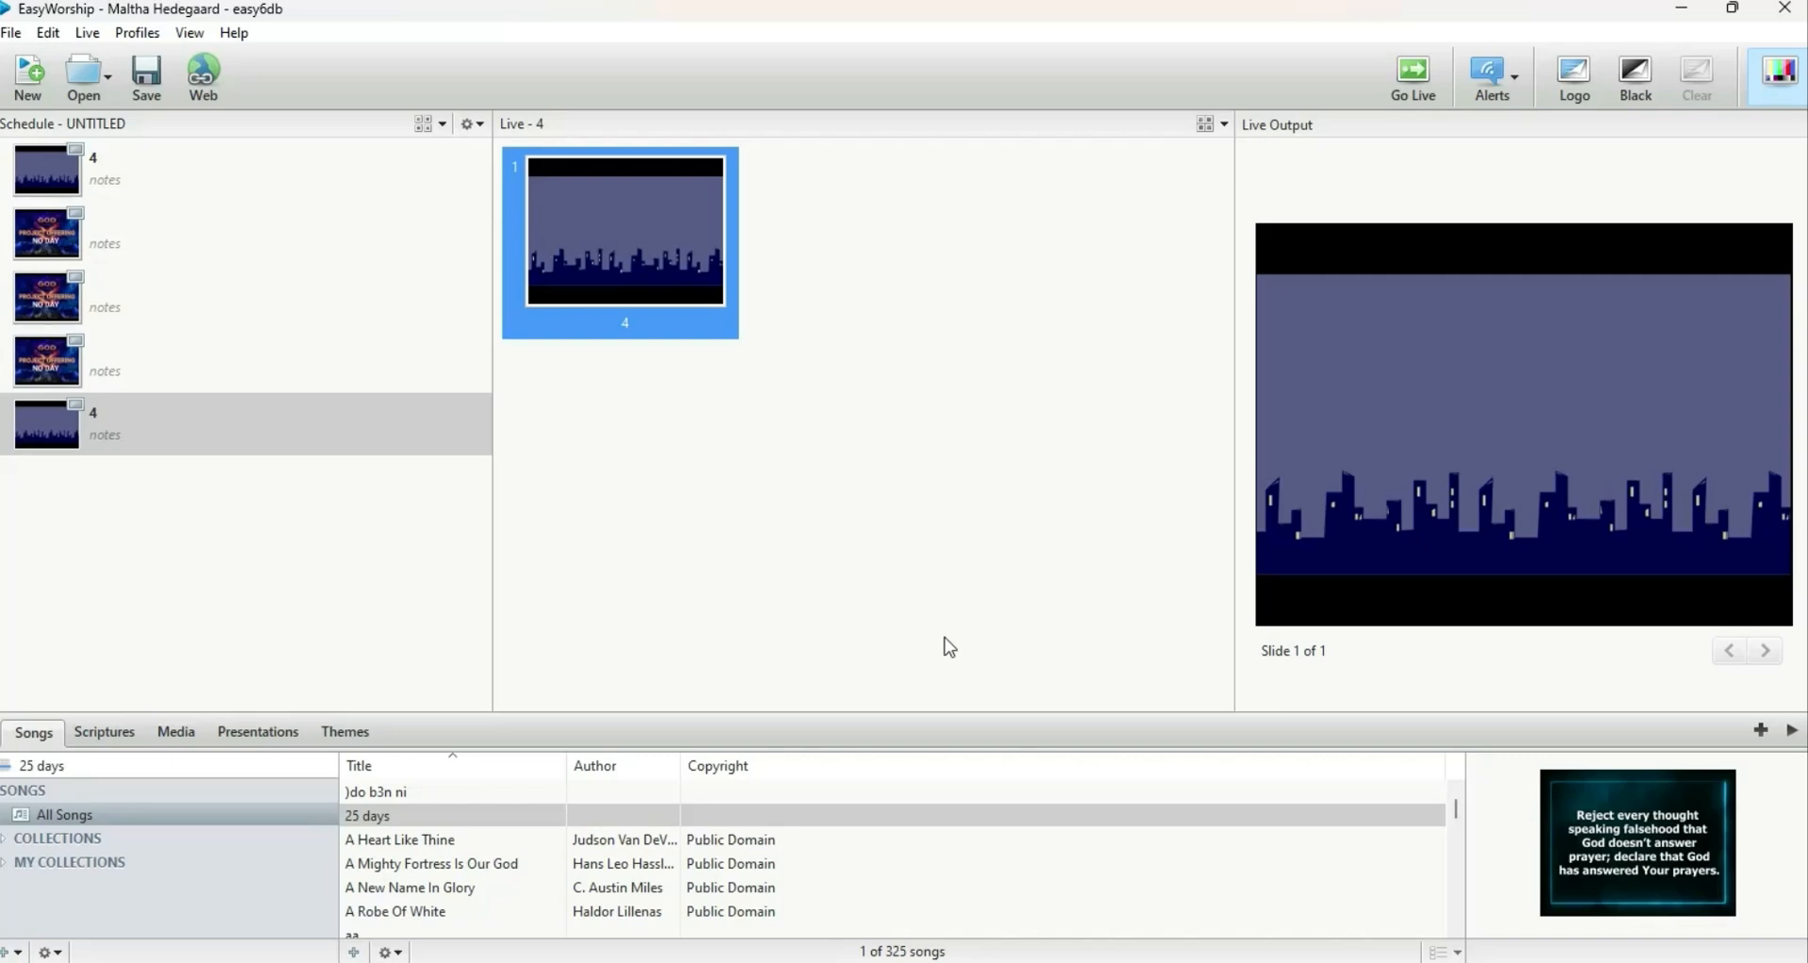
{"action": "left_click", "coordinate": [179, 734]}
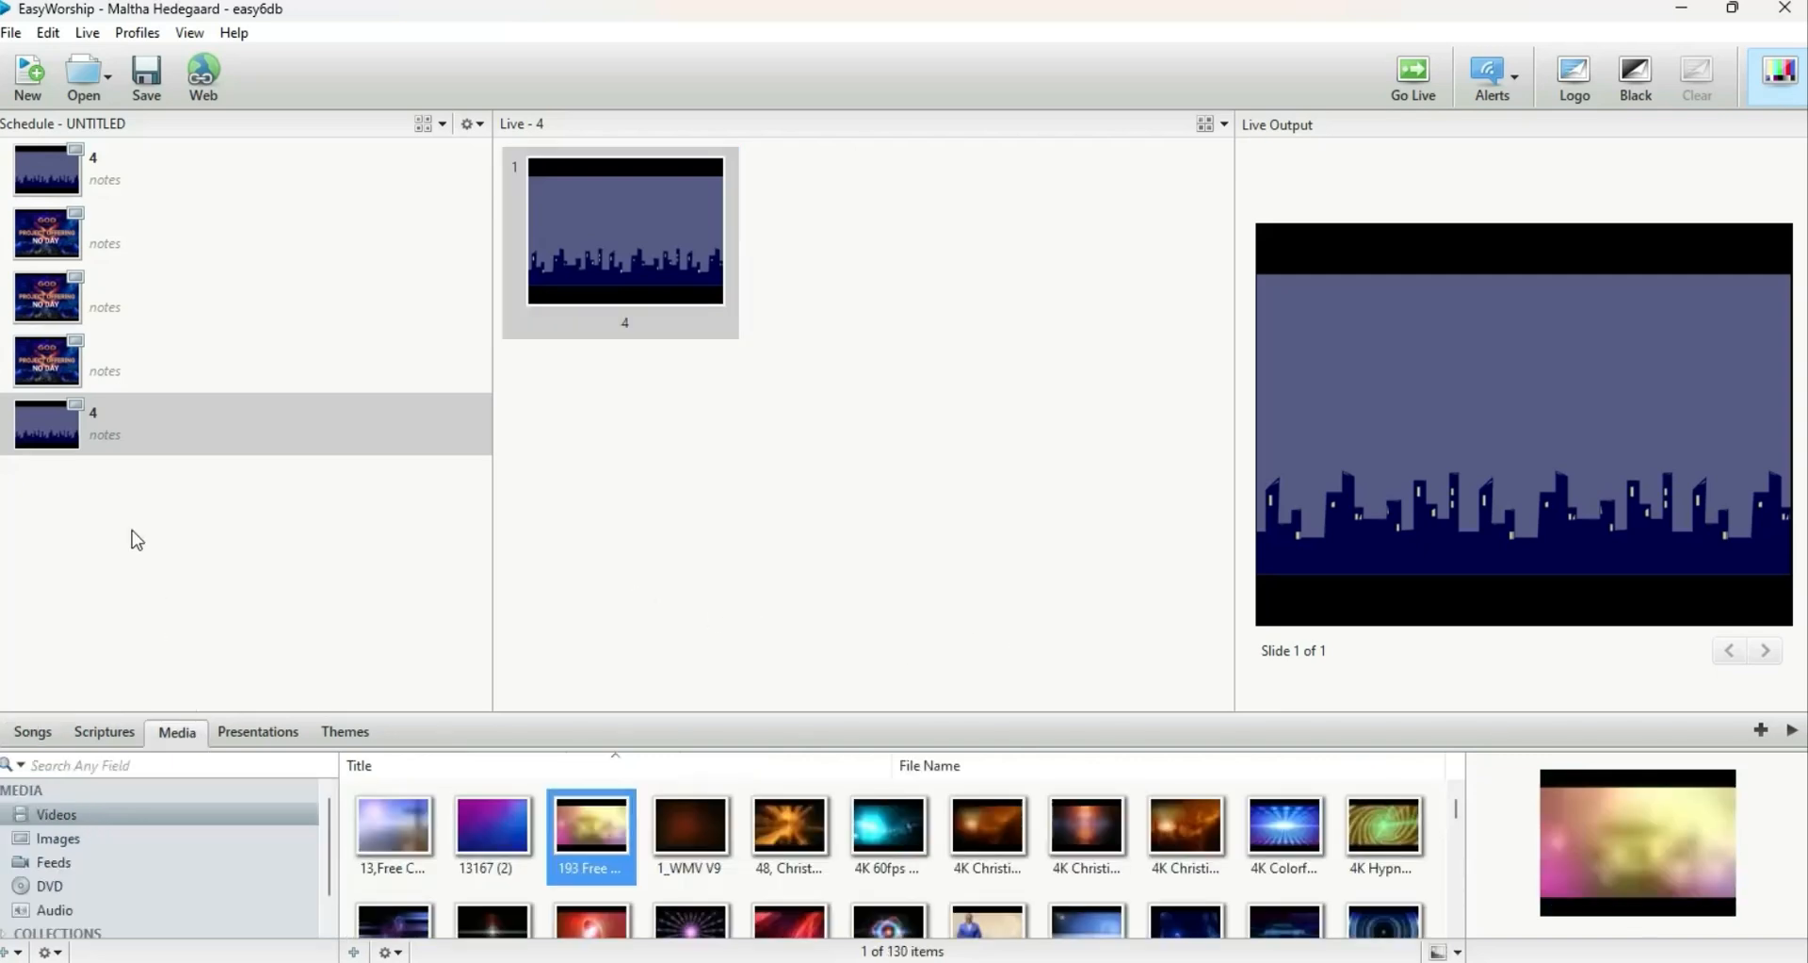
{"action": "left_click", "coordinate": [99, 516]}
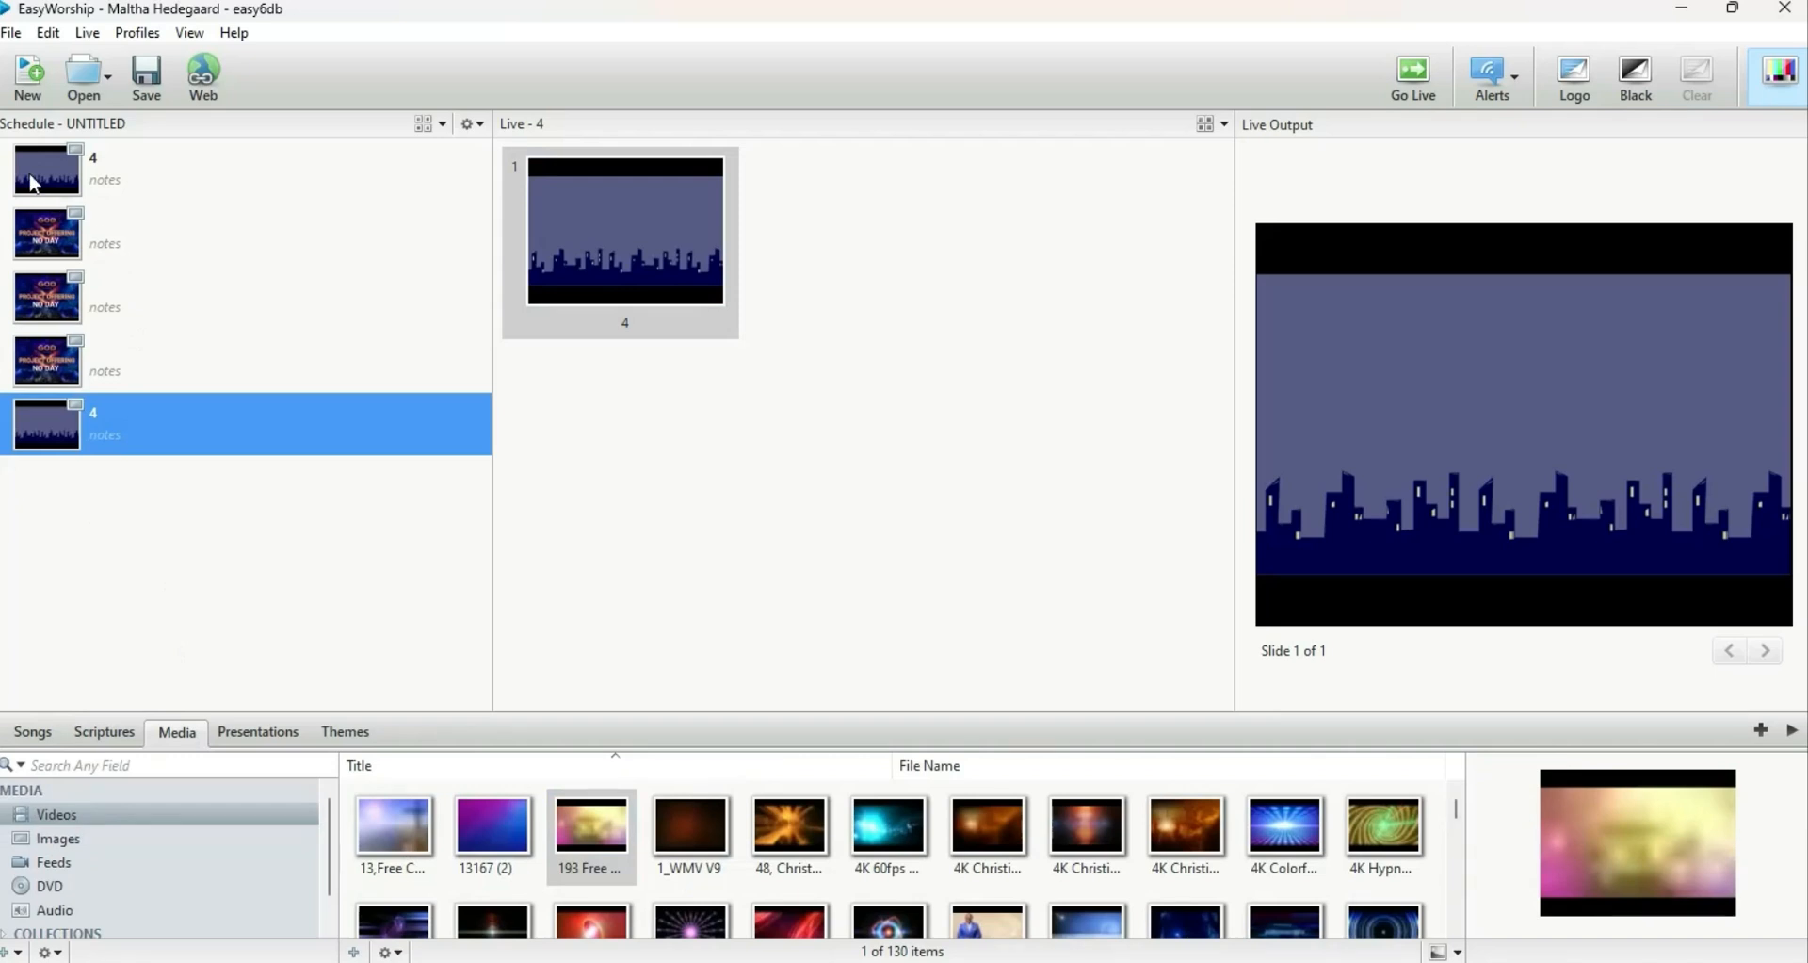
{"action": "left_click", "coordinate": [33, 184]}
{"action": "left_click", "coordinate": [91, 257], "text": "shift"}
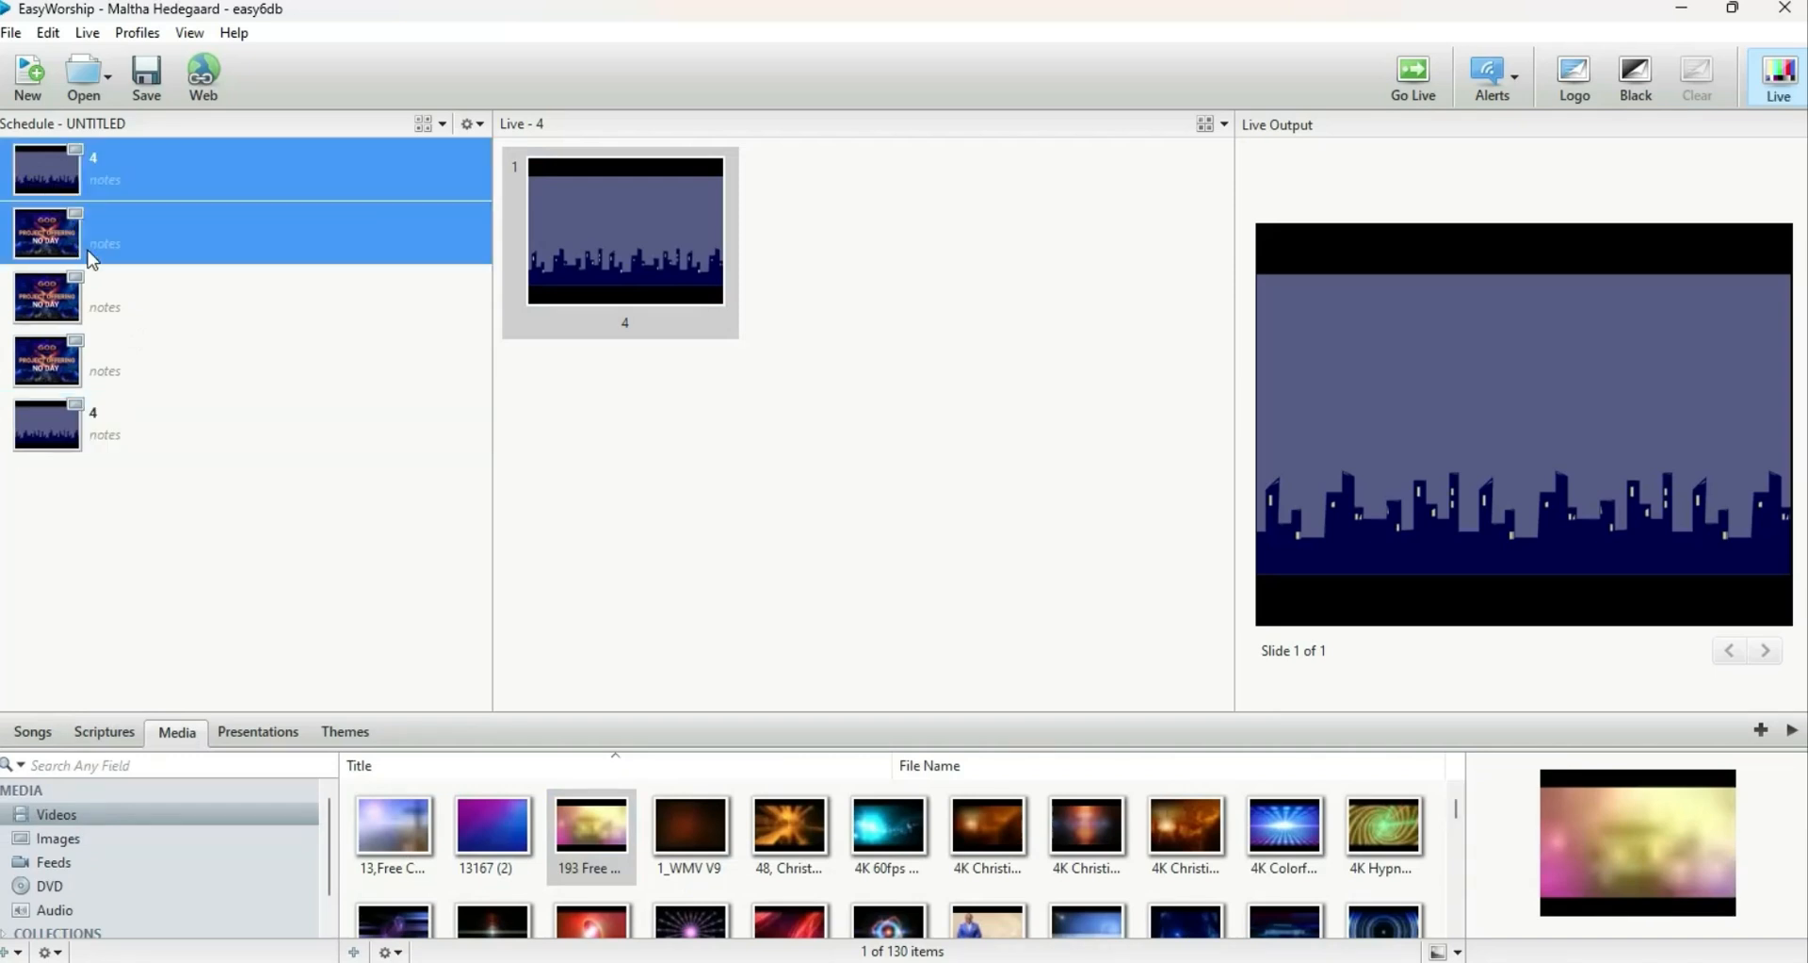
{"action": "left_click", "coordinate": [95, 290], "text": "shift"}
{"action": "left_click", "coordinate": [123, 367], "text": "shift"}
{"action": "left_click", "coordinate": [133, 426], "text": "shift"}
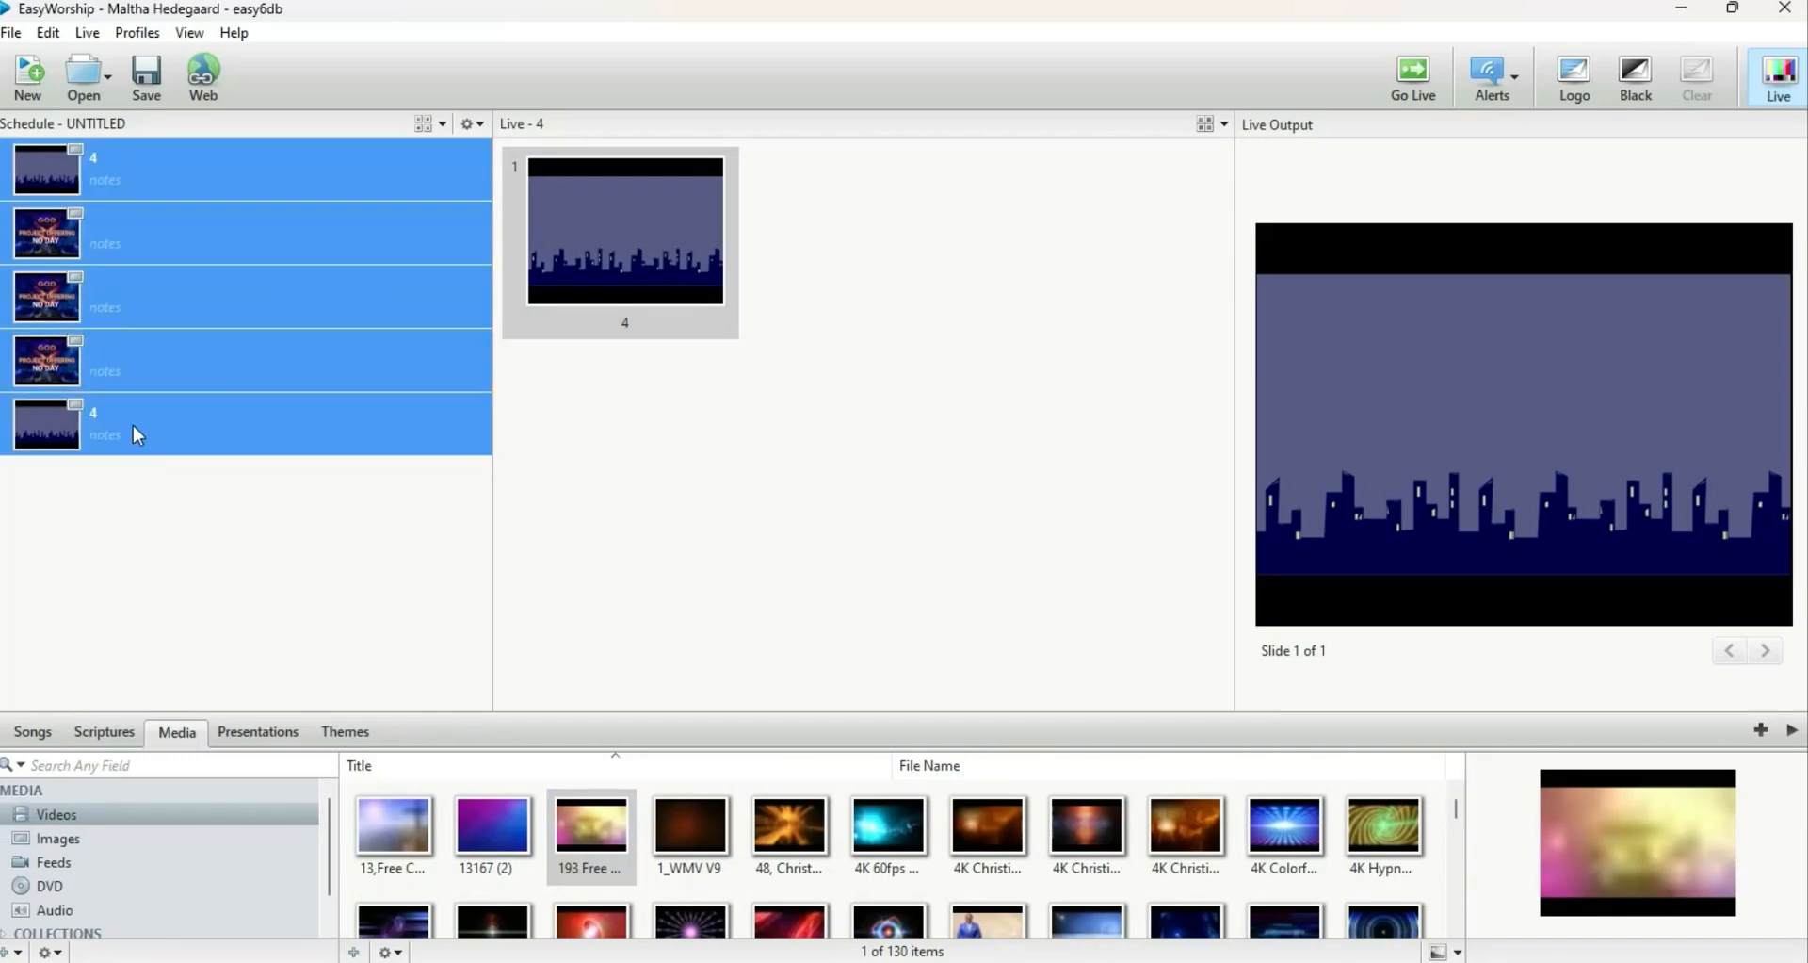
{"action": "right_click", "coordinate": [133, 426]}
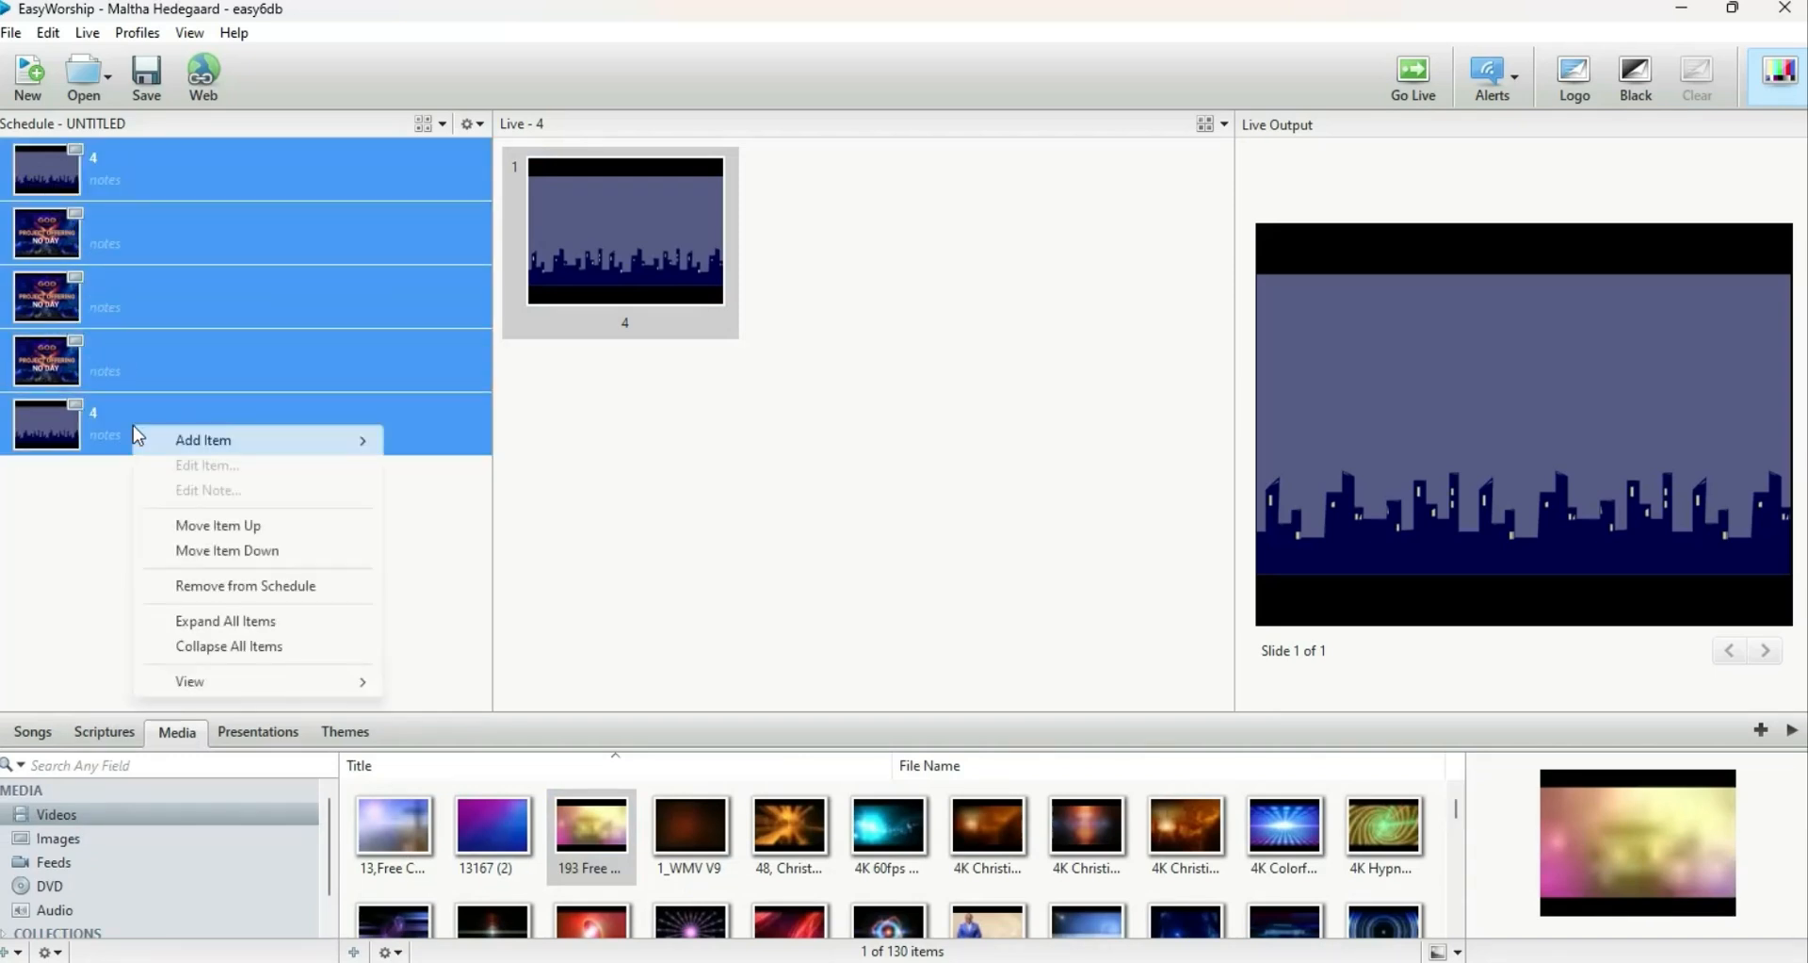
{"action": "left_click", "coordinate": [207, 589]}
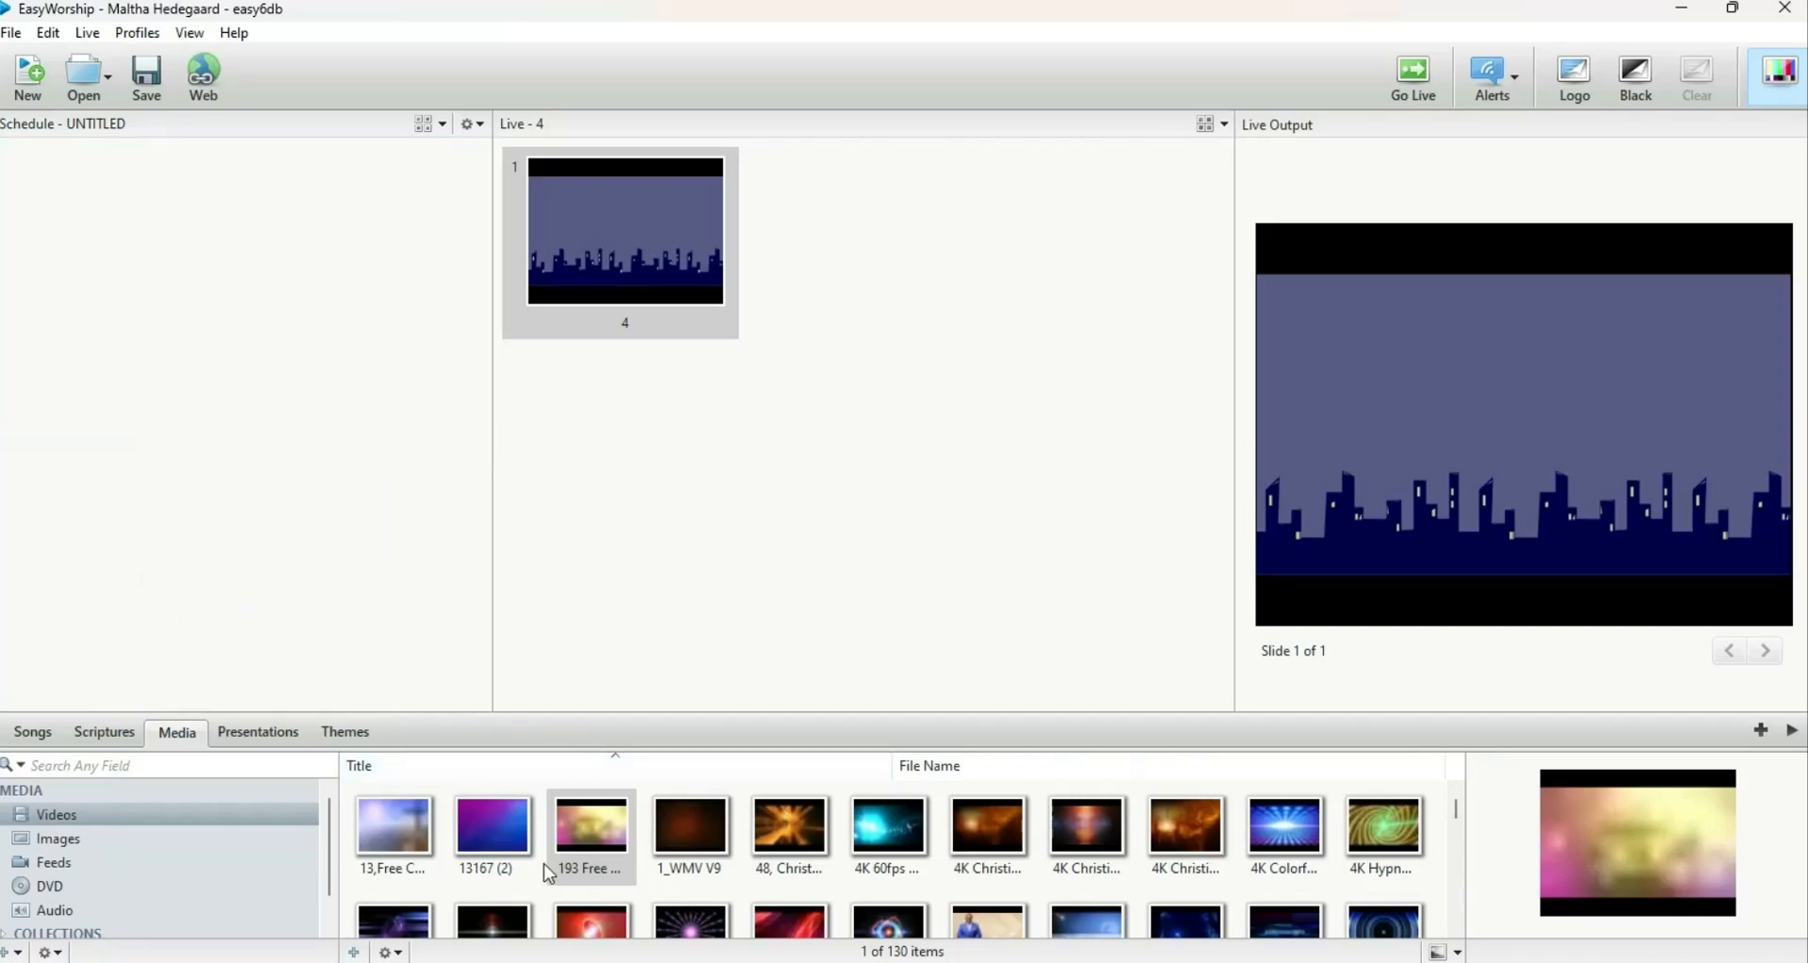
- Add the God Project Offering Wednesday image from the media library to the schedule
{"action": "left_click", "coordinate": [108, 847]}
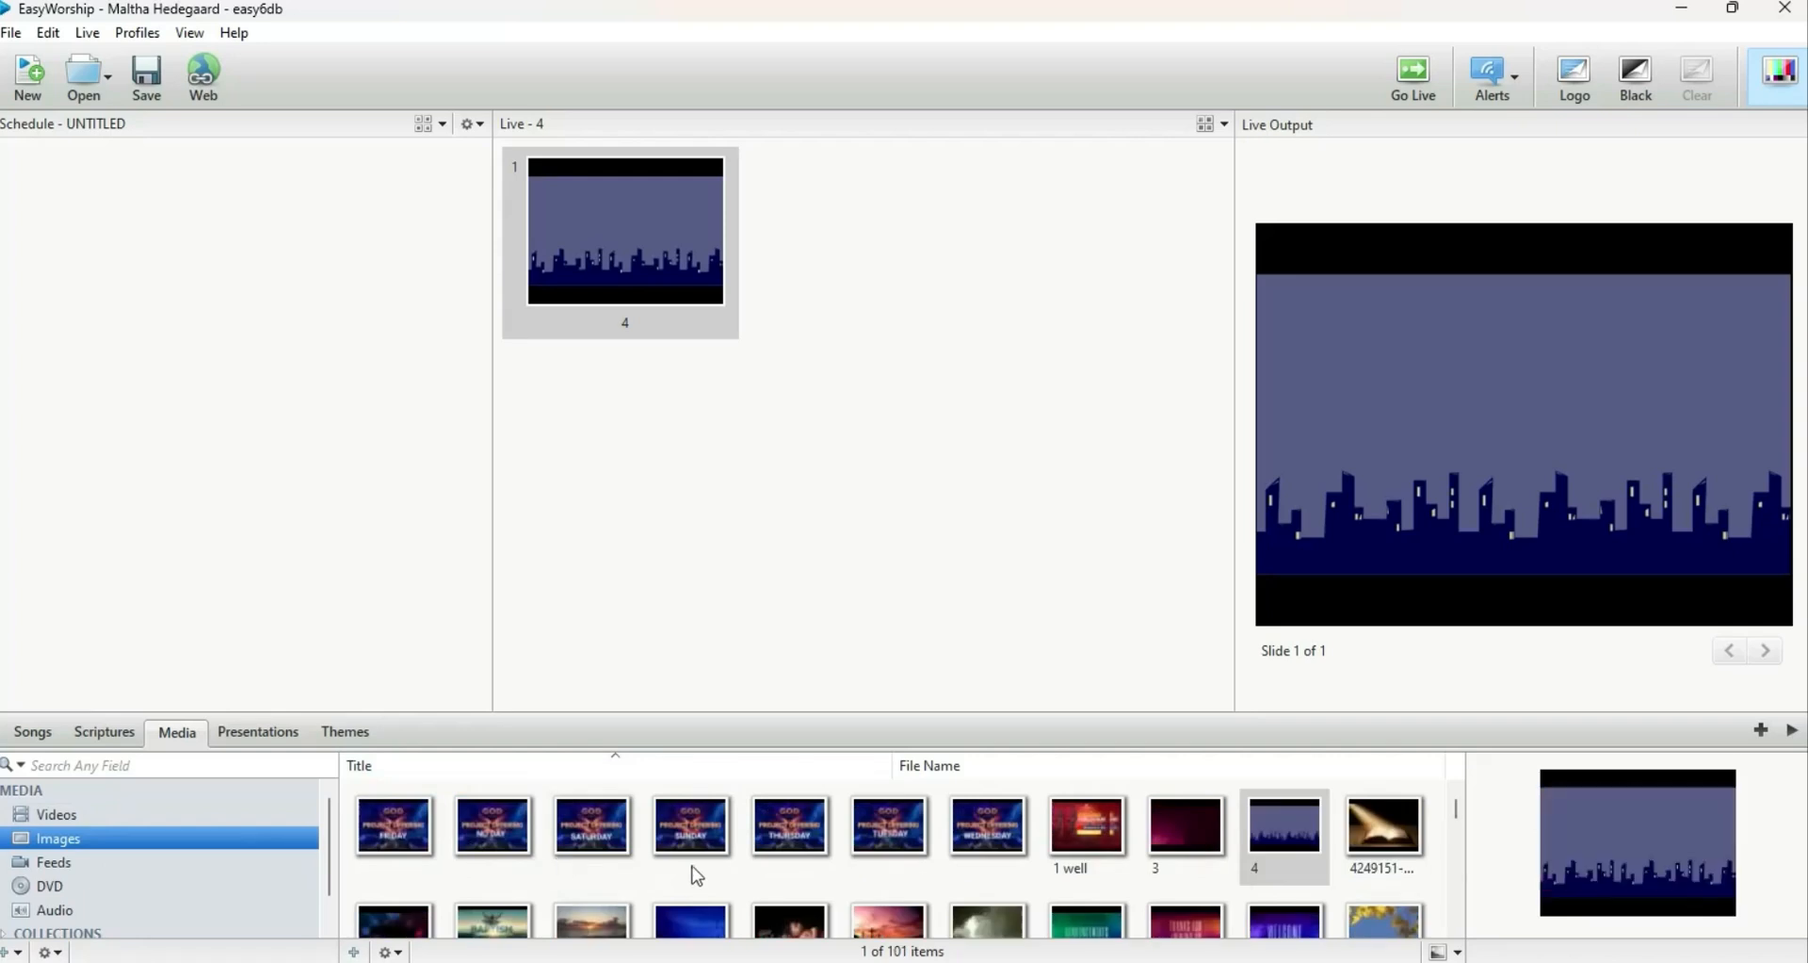
{"action": "left_click", "coordinate": [1010, 846]}
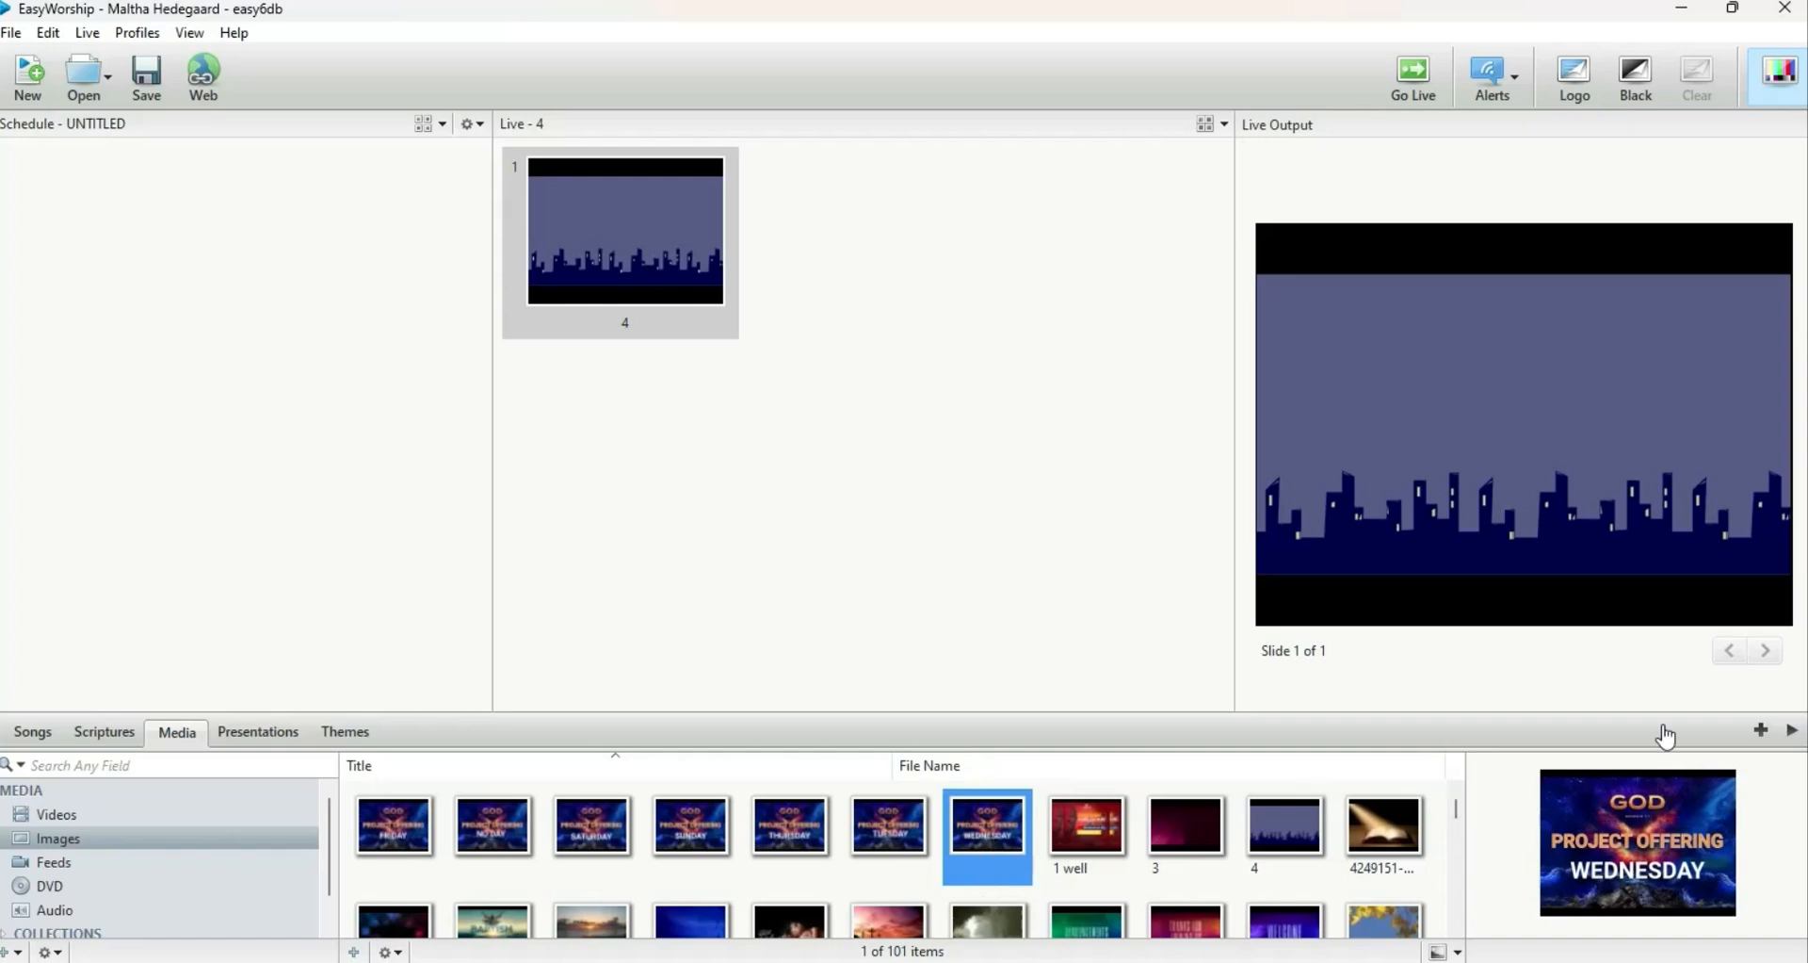
{"action": "left_click", "coordinate": [1760, 731]}
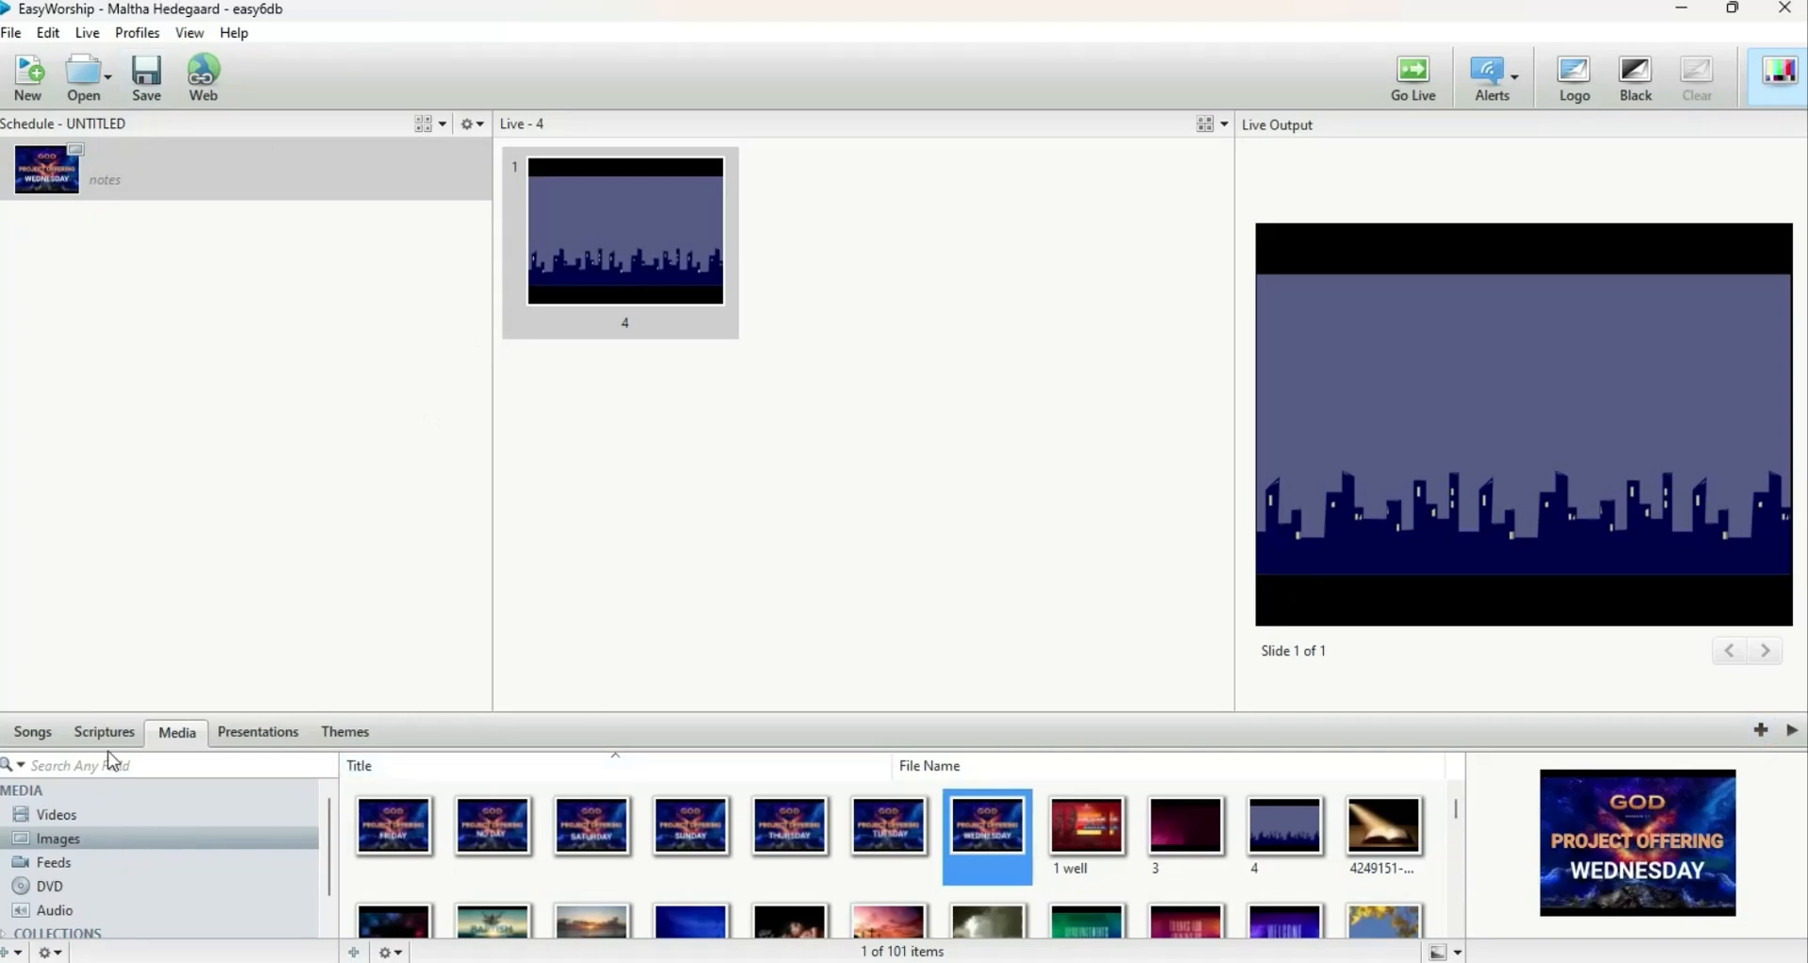
- Add the song "A Heart Like Thine" from the song library to the schedule
{"action": "left_click", "coordinate": [34, 732]}
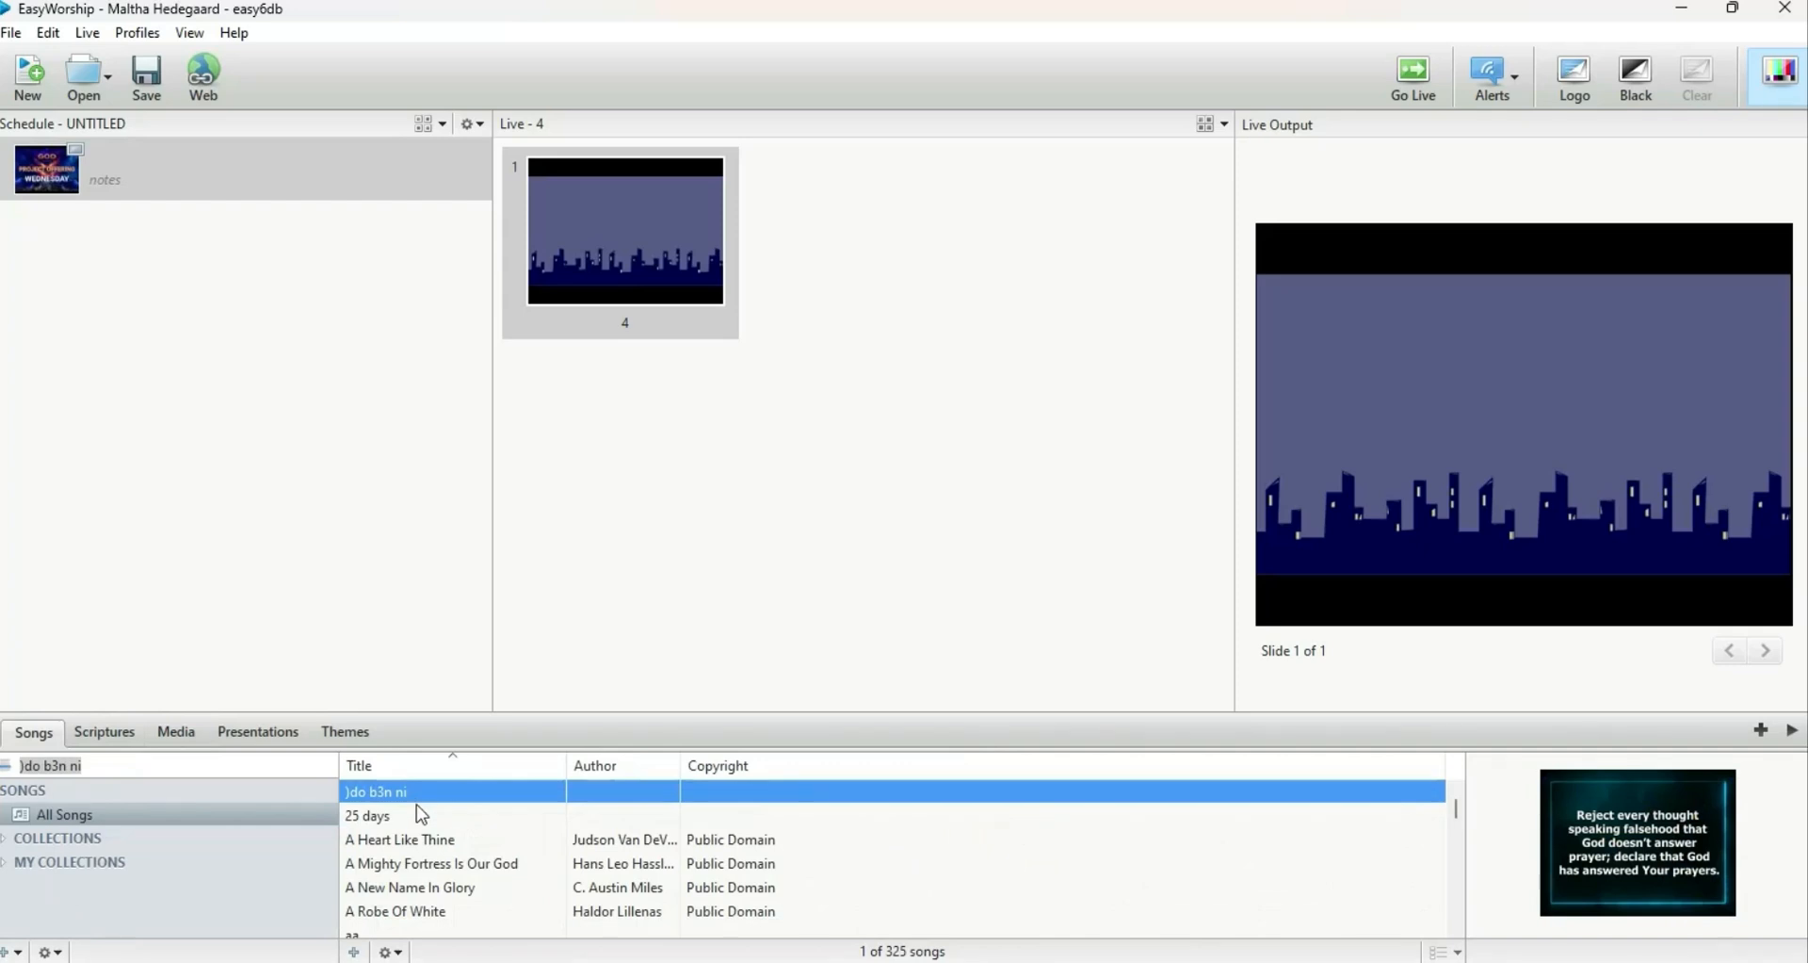
{"action": "left_click", "coordinate": [426, 839]}
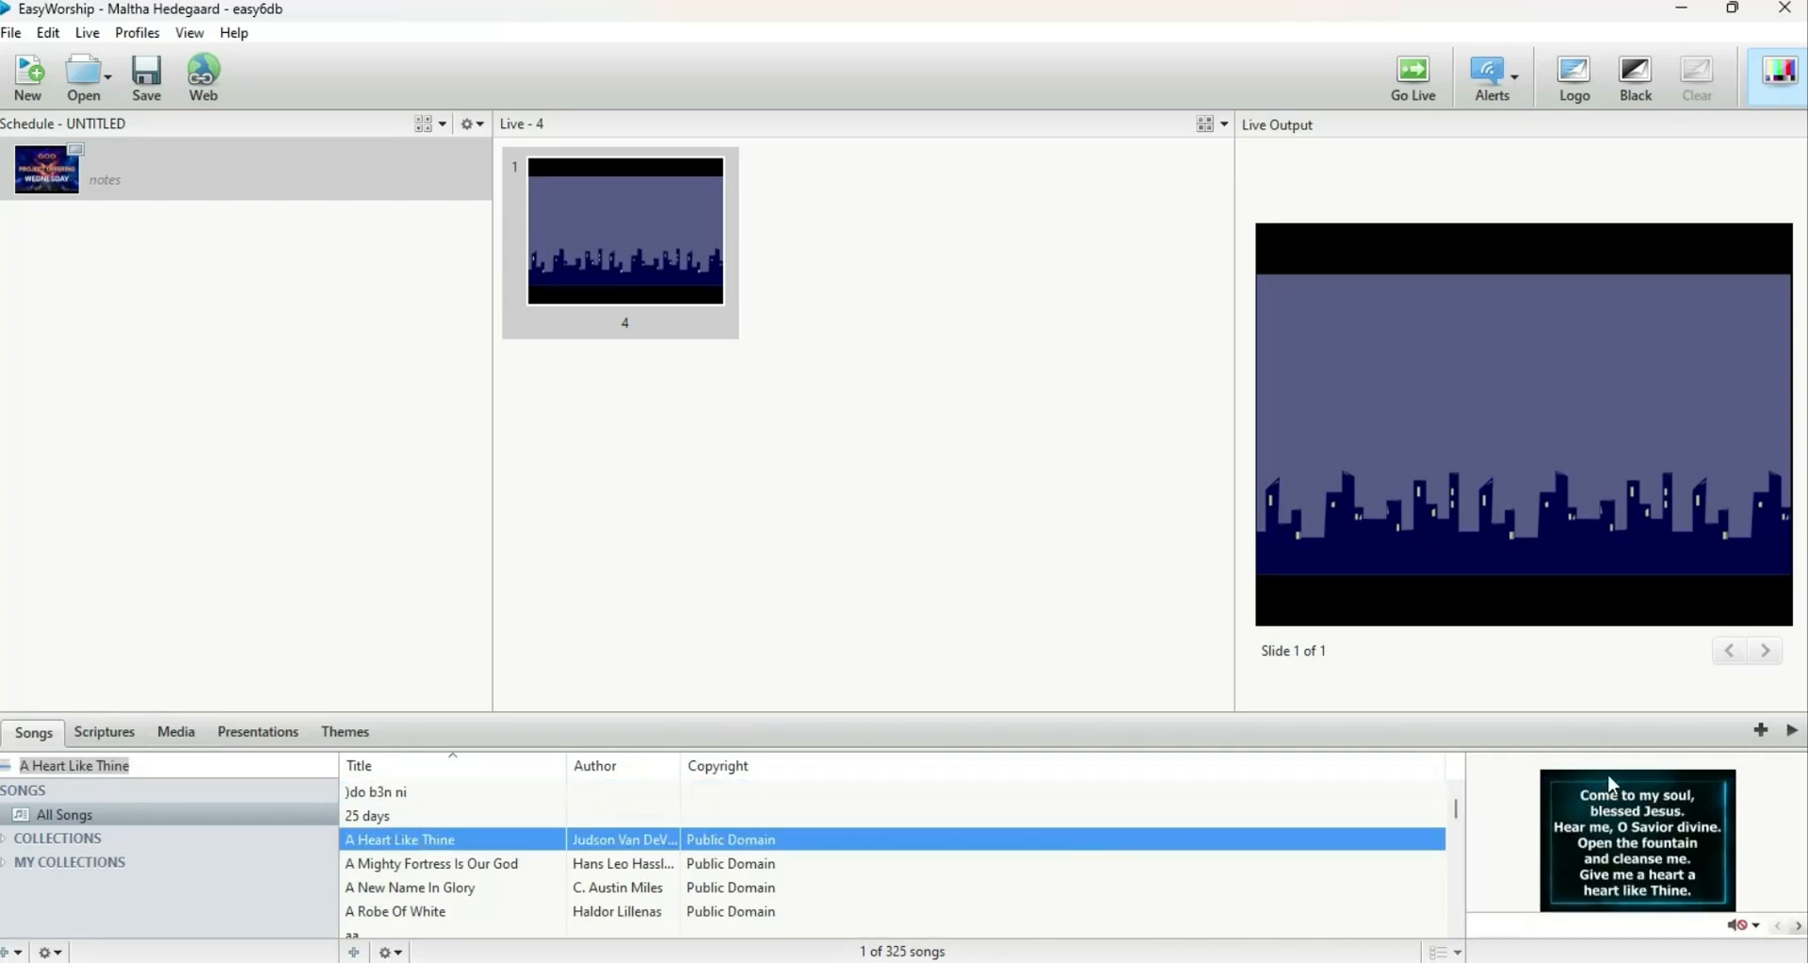
{"action": "left_click", "coordinate": [1761, 730]}
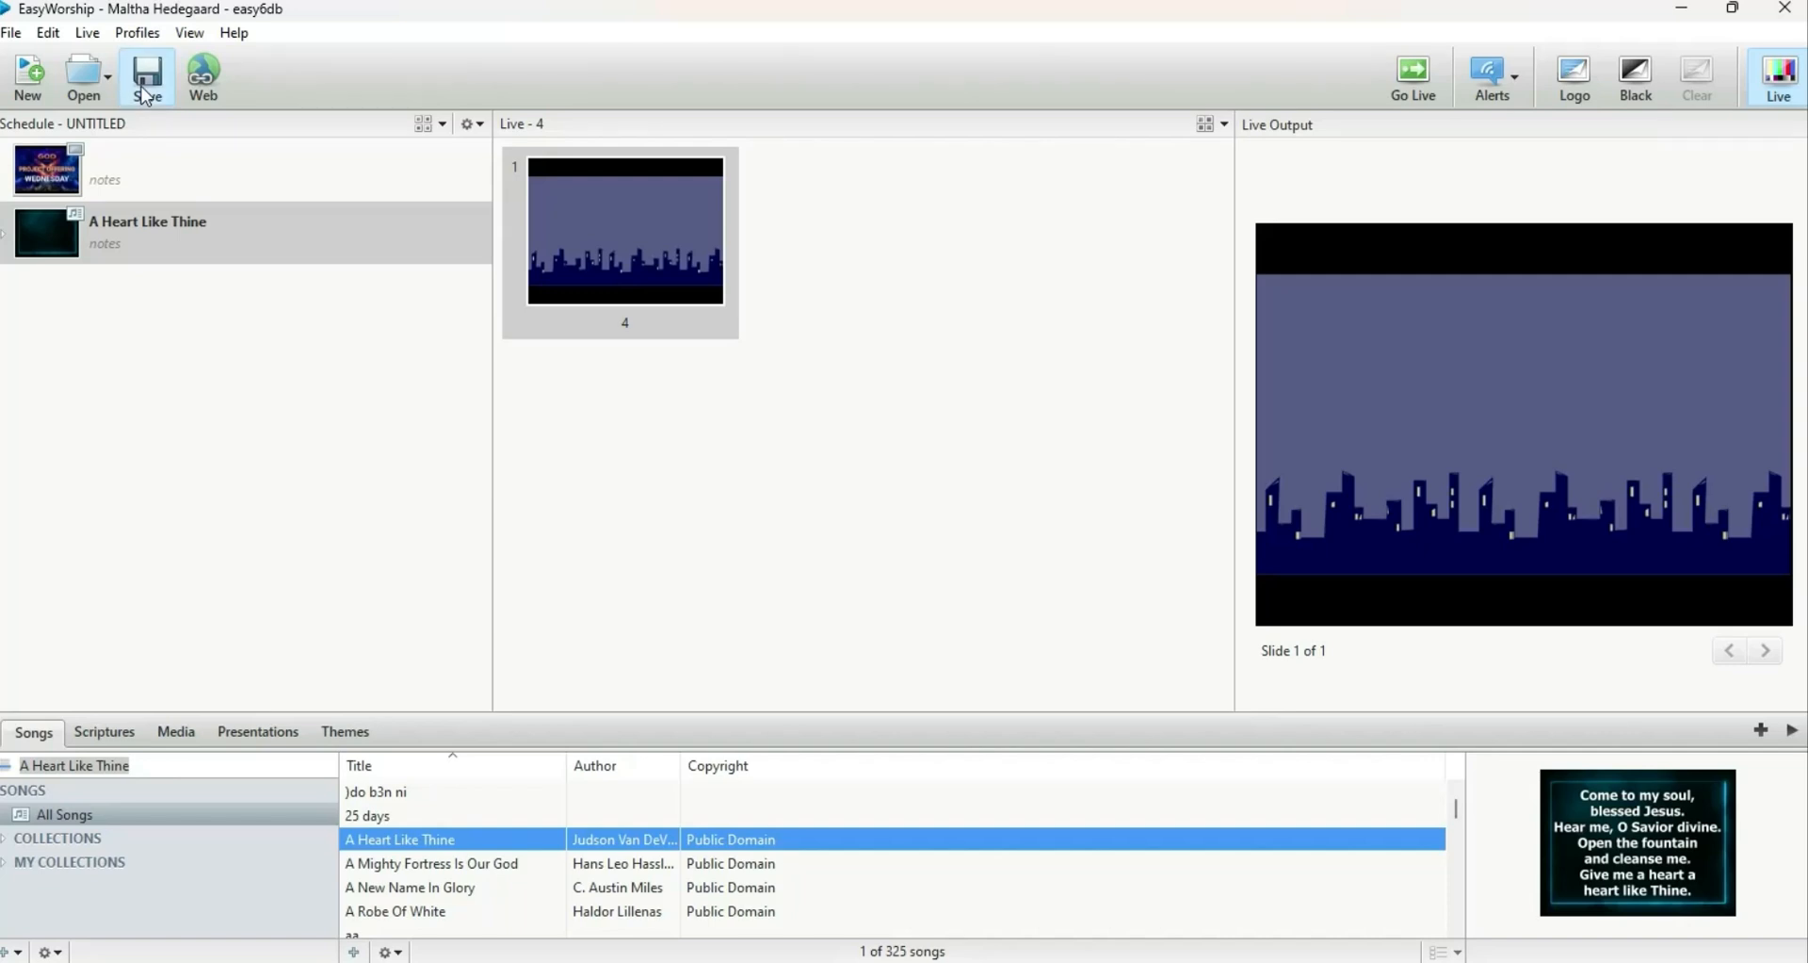
- Save the schedule to the Desktop as an EasyWorship Schedule named "suunday service"
{"action": "left_click", "coordinate": [146, 95]}
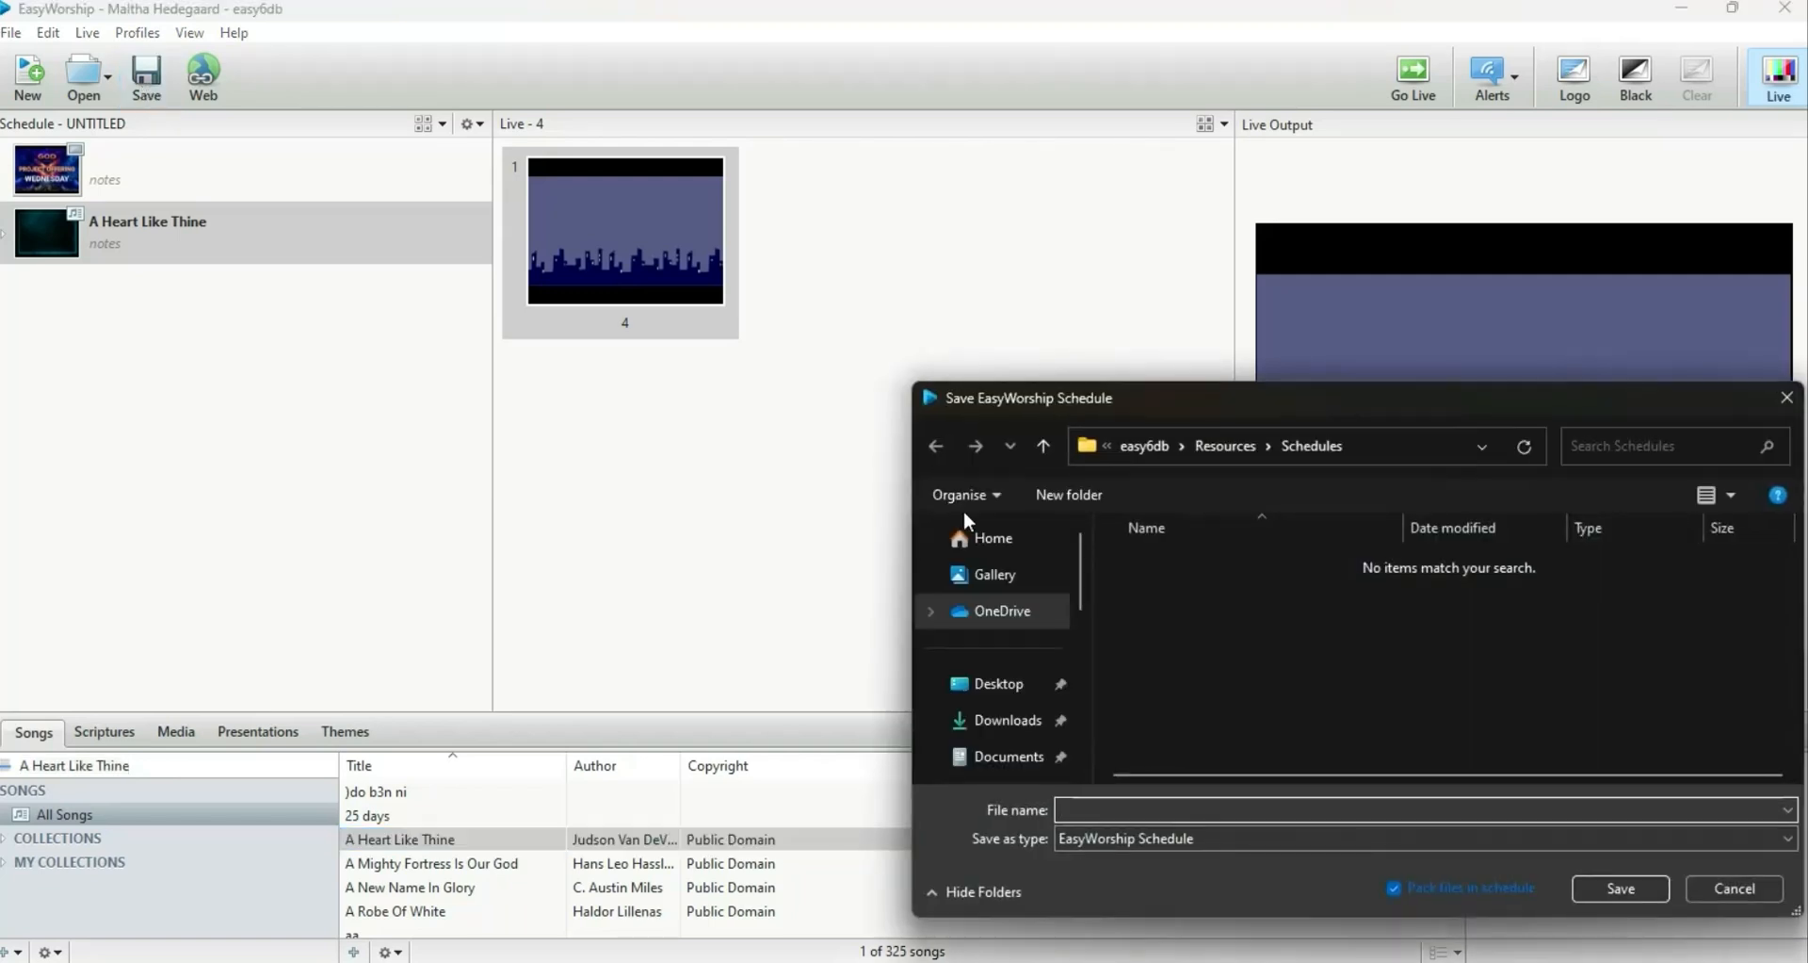
{"action": "left_click_drag", "start_coordinate": [1283, 404], "coordinate": [747, 235]}
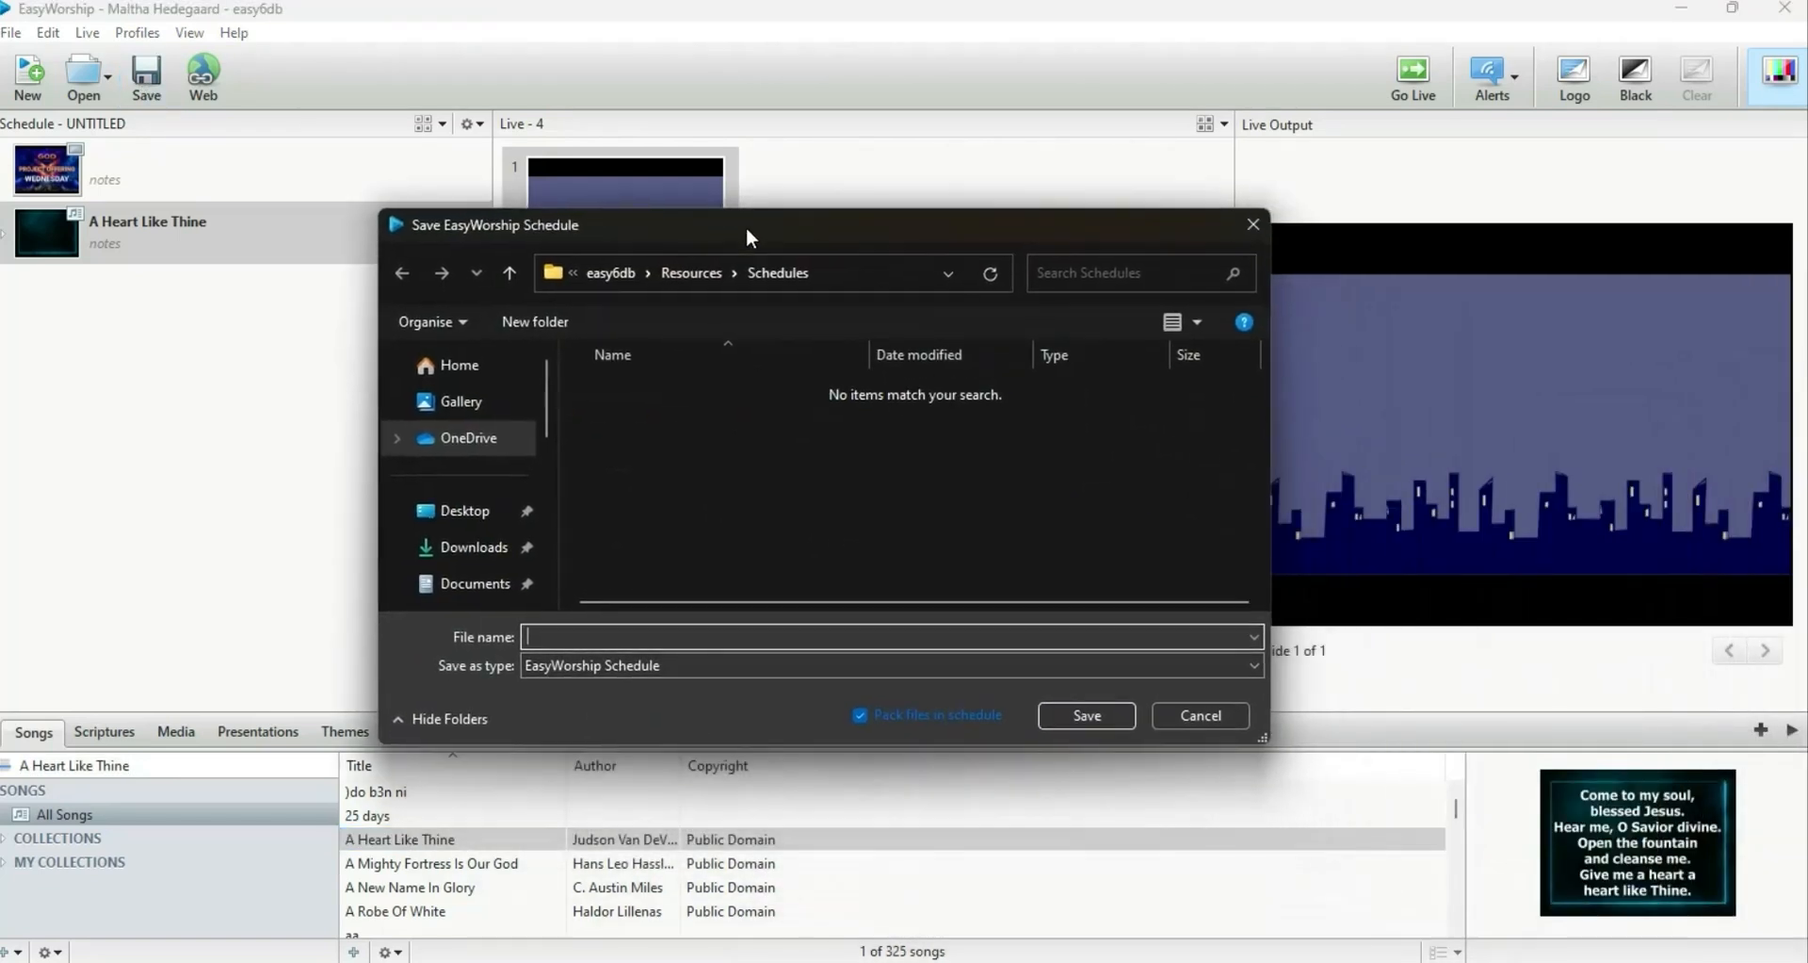
{"action": "type", "text": "subda"}
{"action": "type", "text": "y"}
{"action": "key", "text": "BackSpace"}
{"action": "key", "text": "BackSpace"}
{"action": "key", "text": "BackSpace"}
{"action": "key", "text": "BackSpace"}
{"action": "type", "text": "unday"}
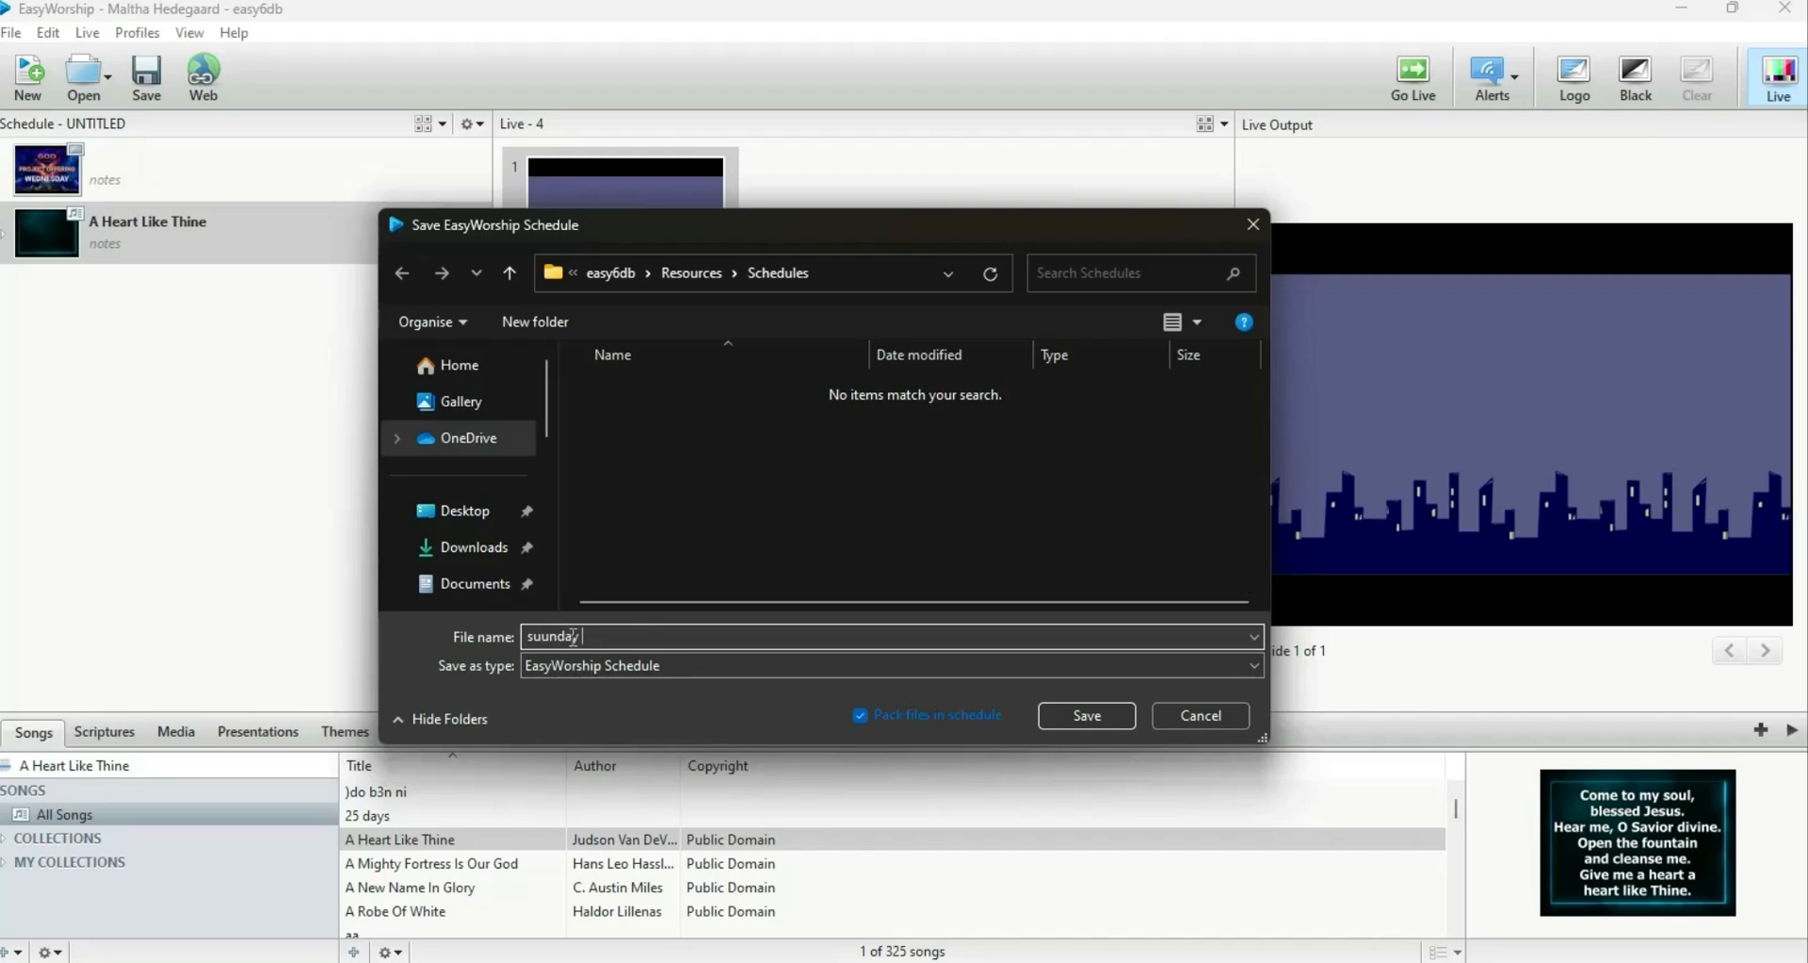
{"action": "type", "text": " service"}
{"action": "left_click", "coordinate": [483, 524]}
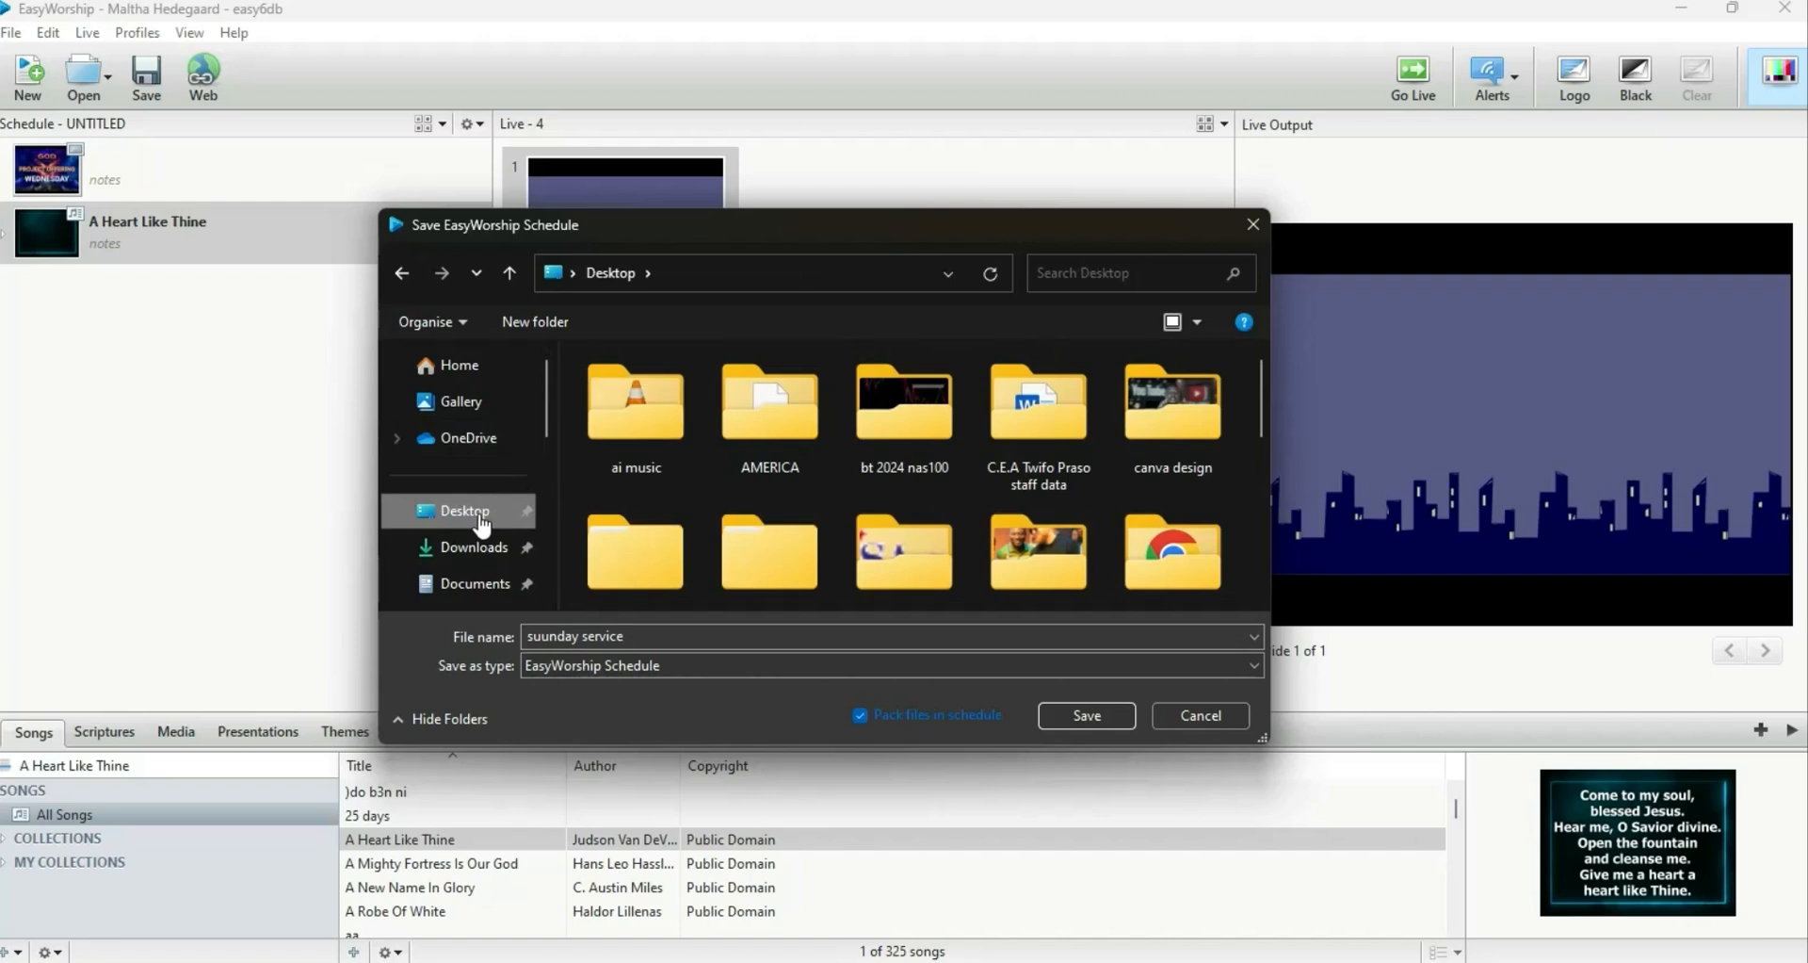
{"action": "left_click", "coordinate": [1093, 715]}
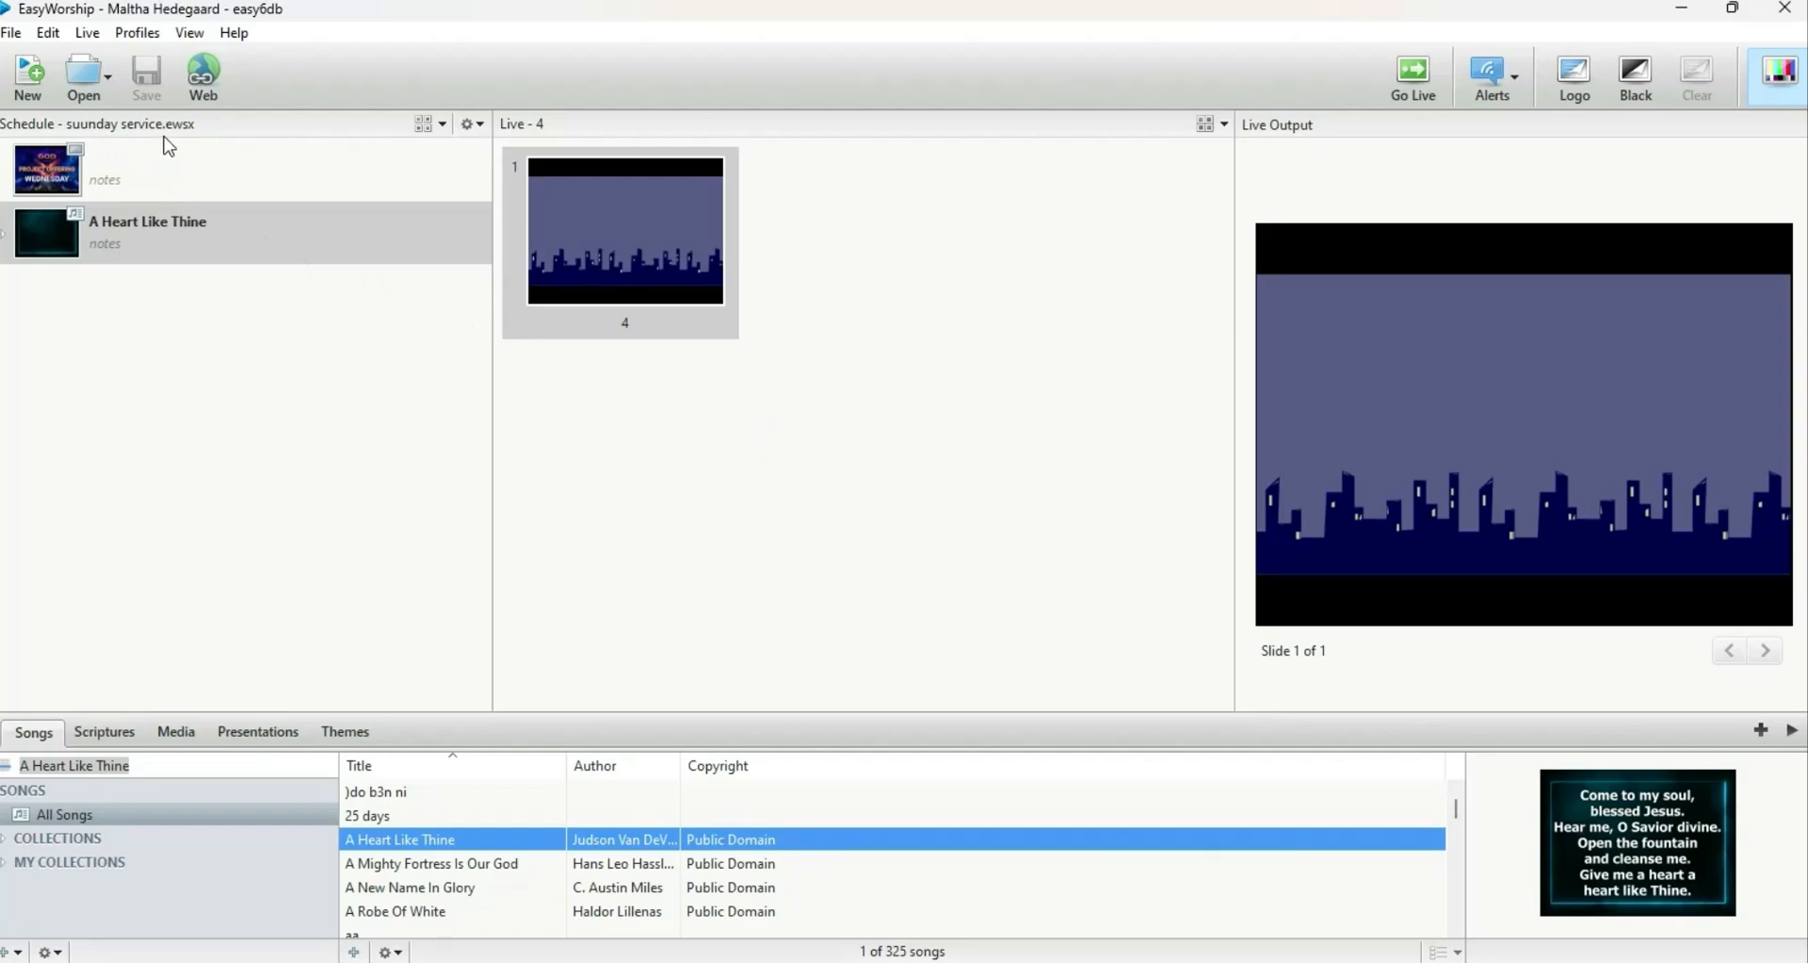
- Open the "suunday service" schedule file from the Desktop
{"action": "left_click", "coordinate": [105, 85]}
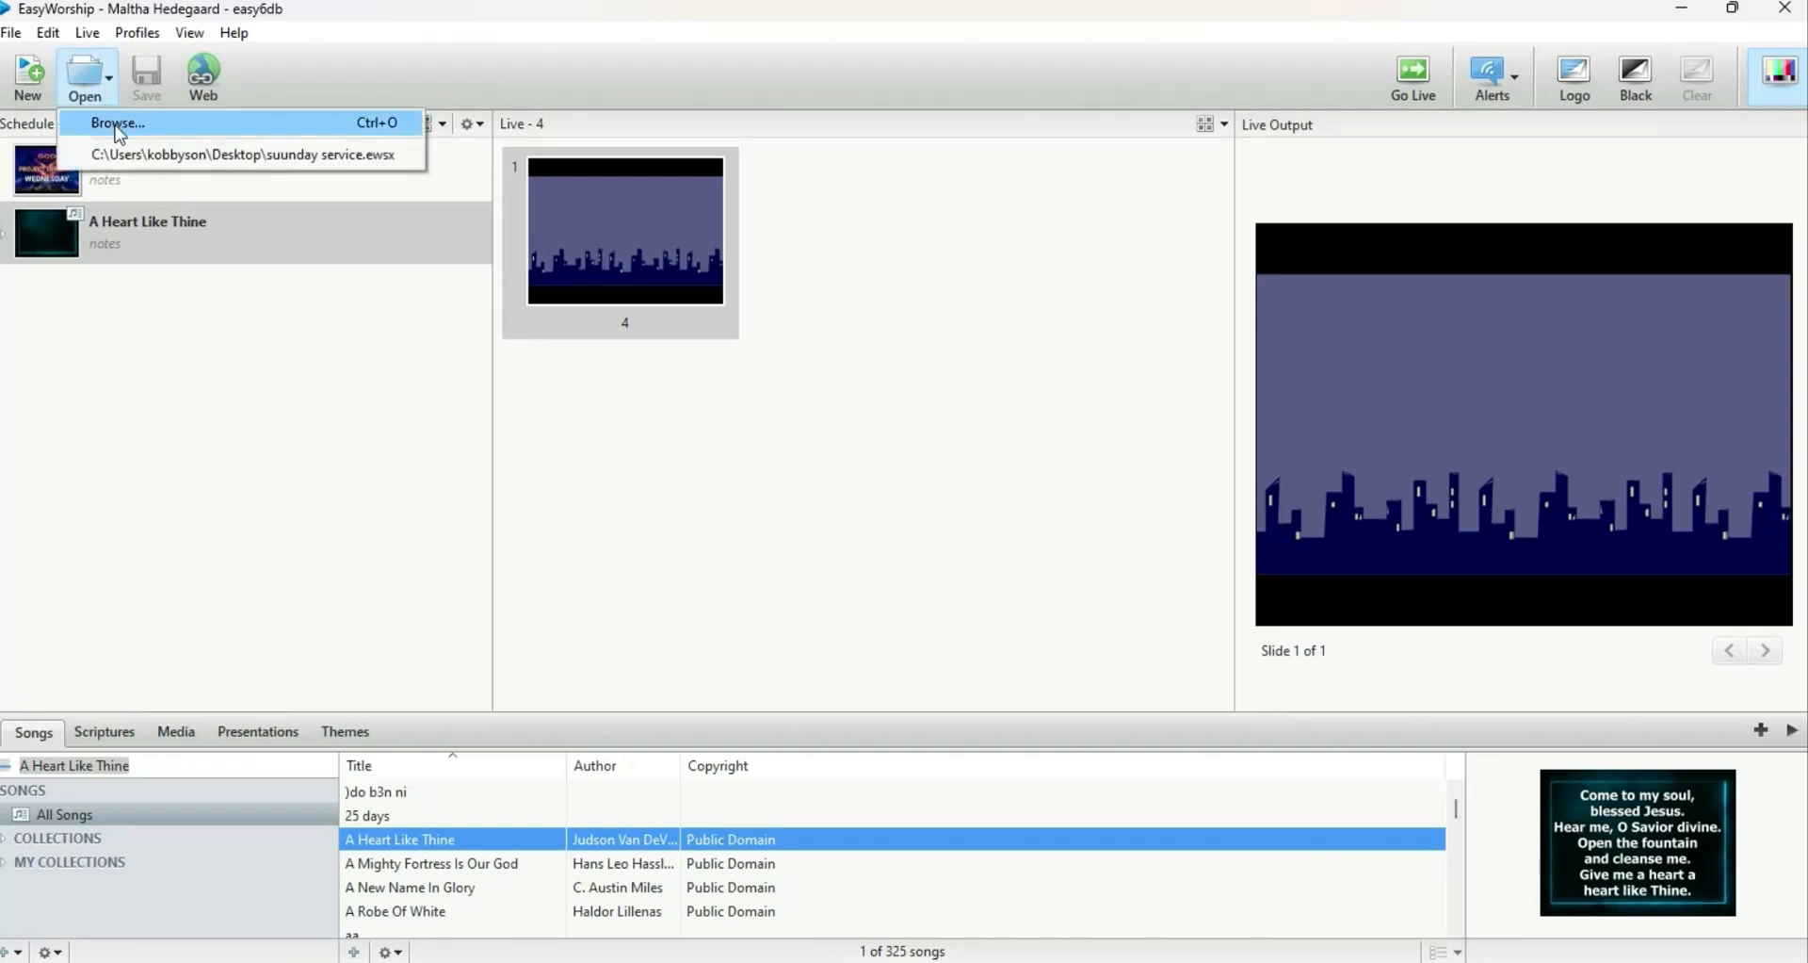
{"action": "left_click", "coordinate": [106, 127]}
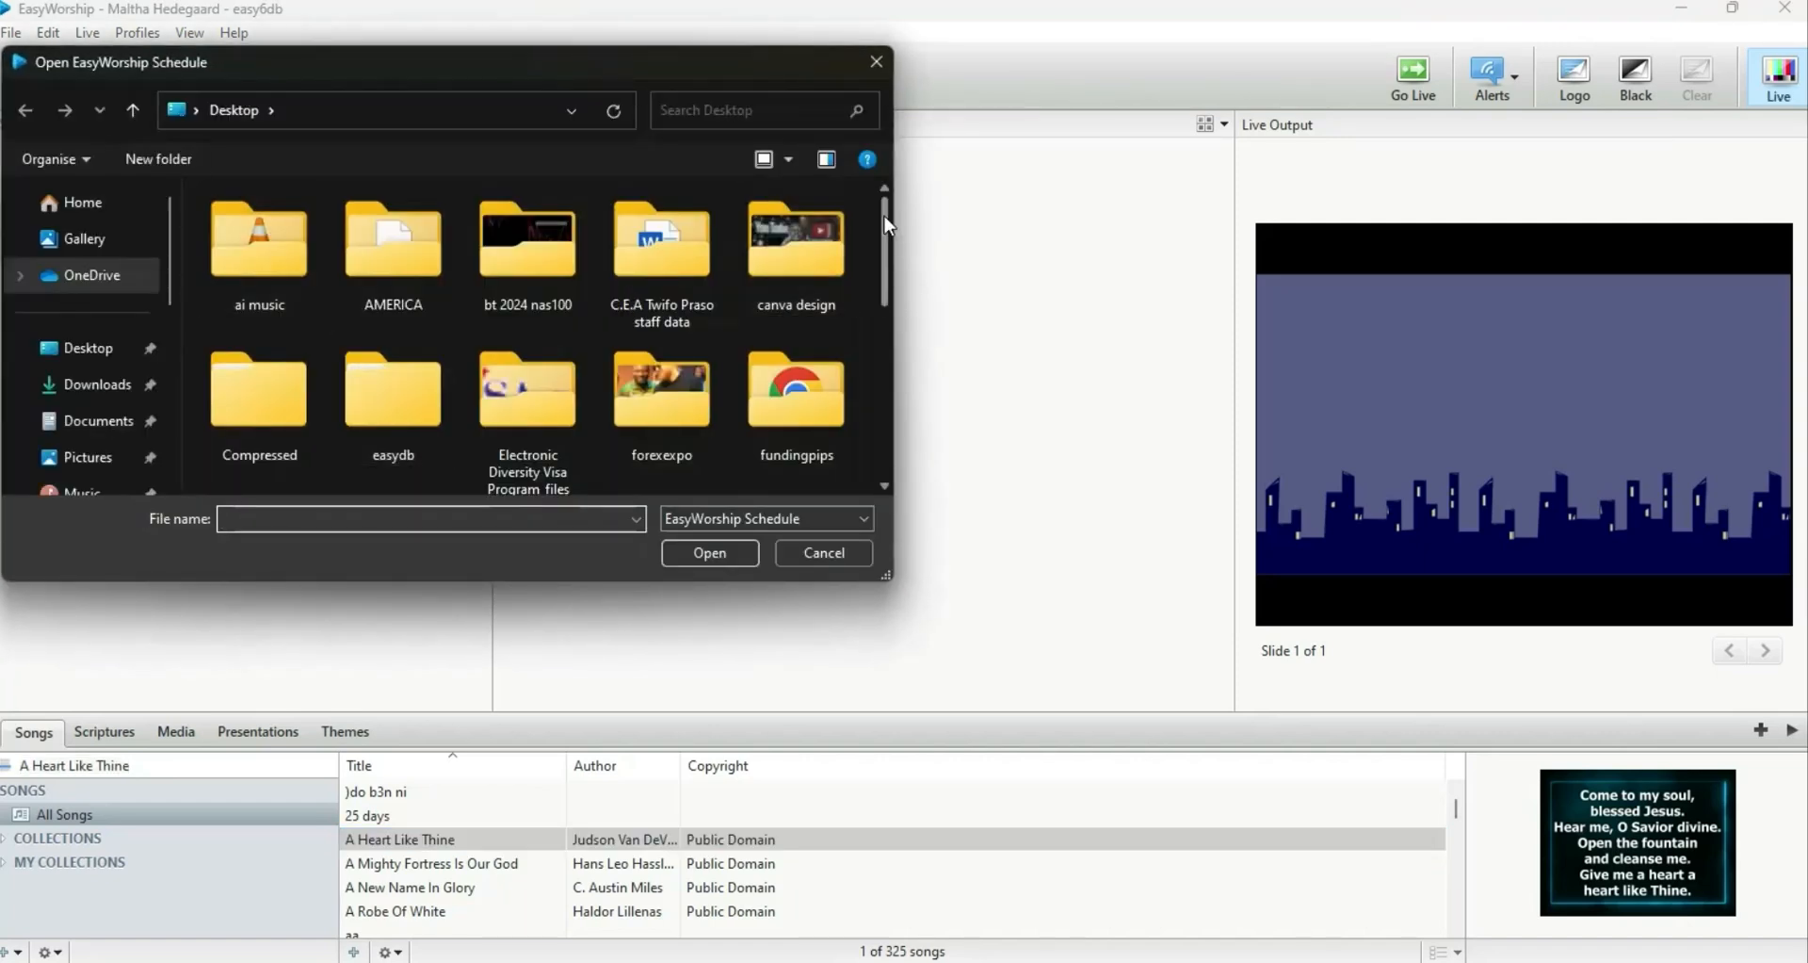
{"action": "scroll", "coordinate": [890, 250], "scroll_direction": "down", "scroll_amount": 1}
{"action": "scroll", "coordinate": [890, 250], "scroll_direction": "down", "scroll_amount": 5}
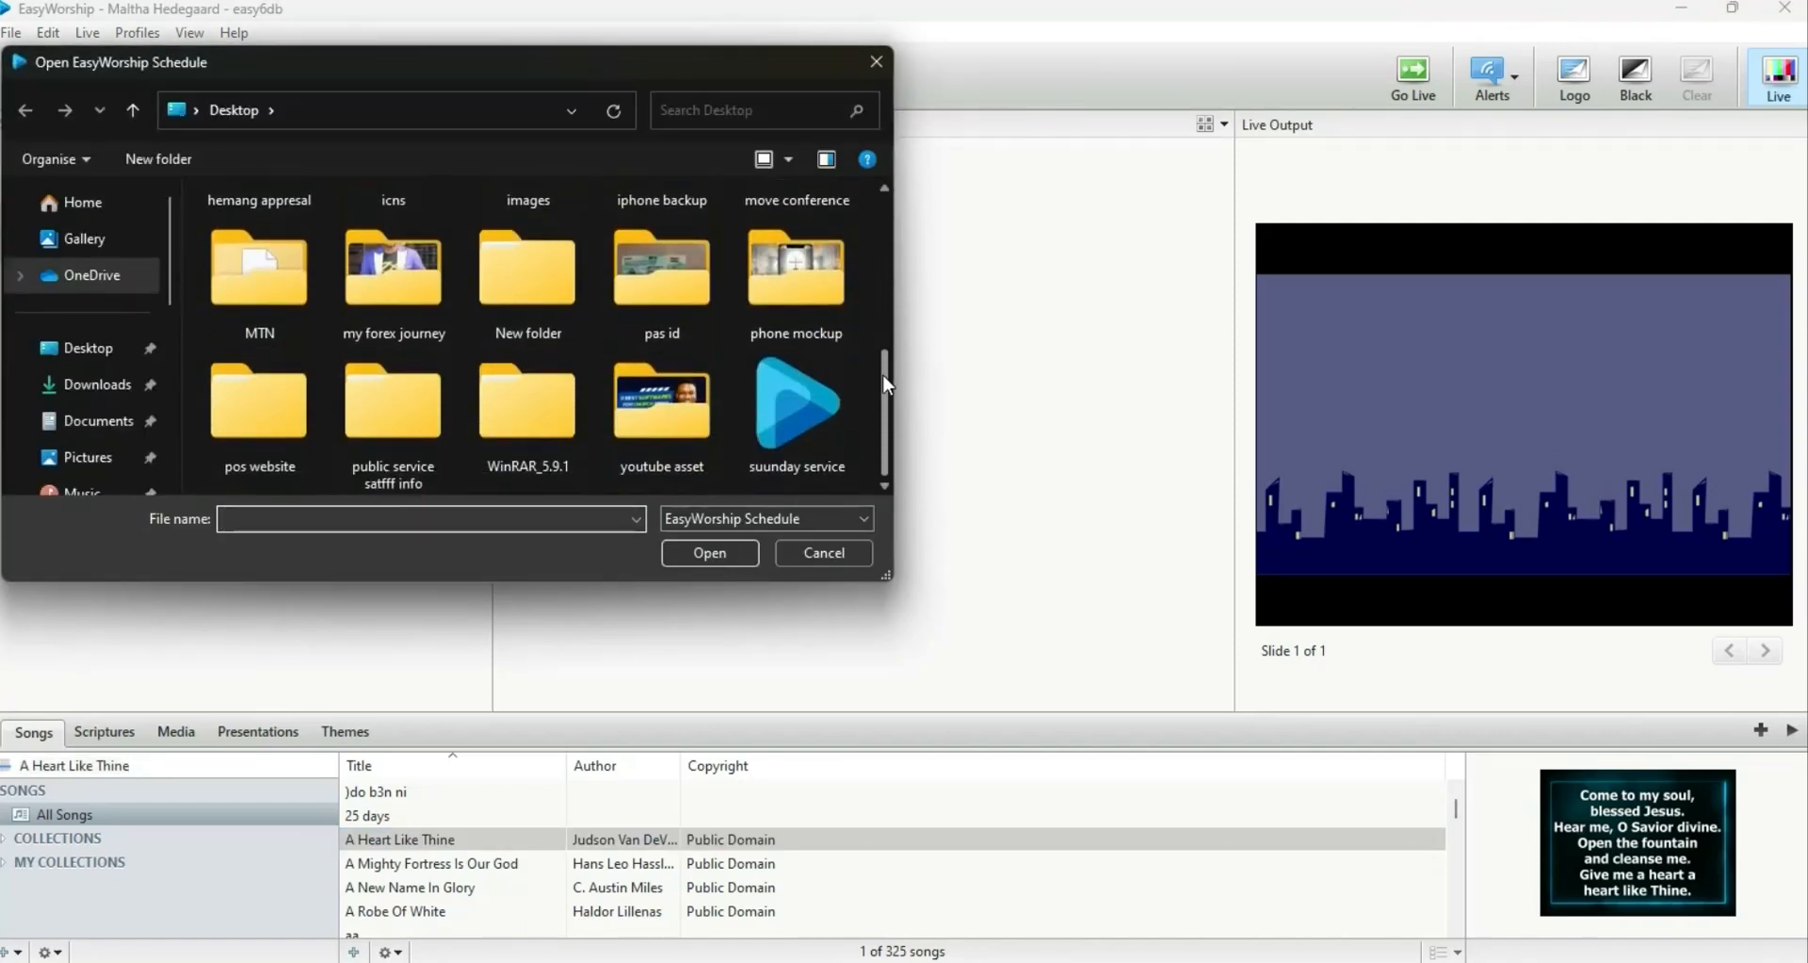
{"action": "left_click", "coordinate": [790, 444]}
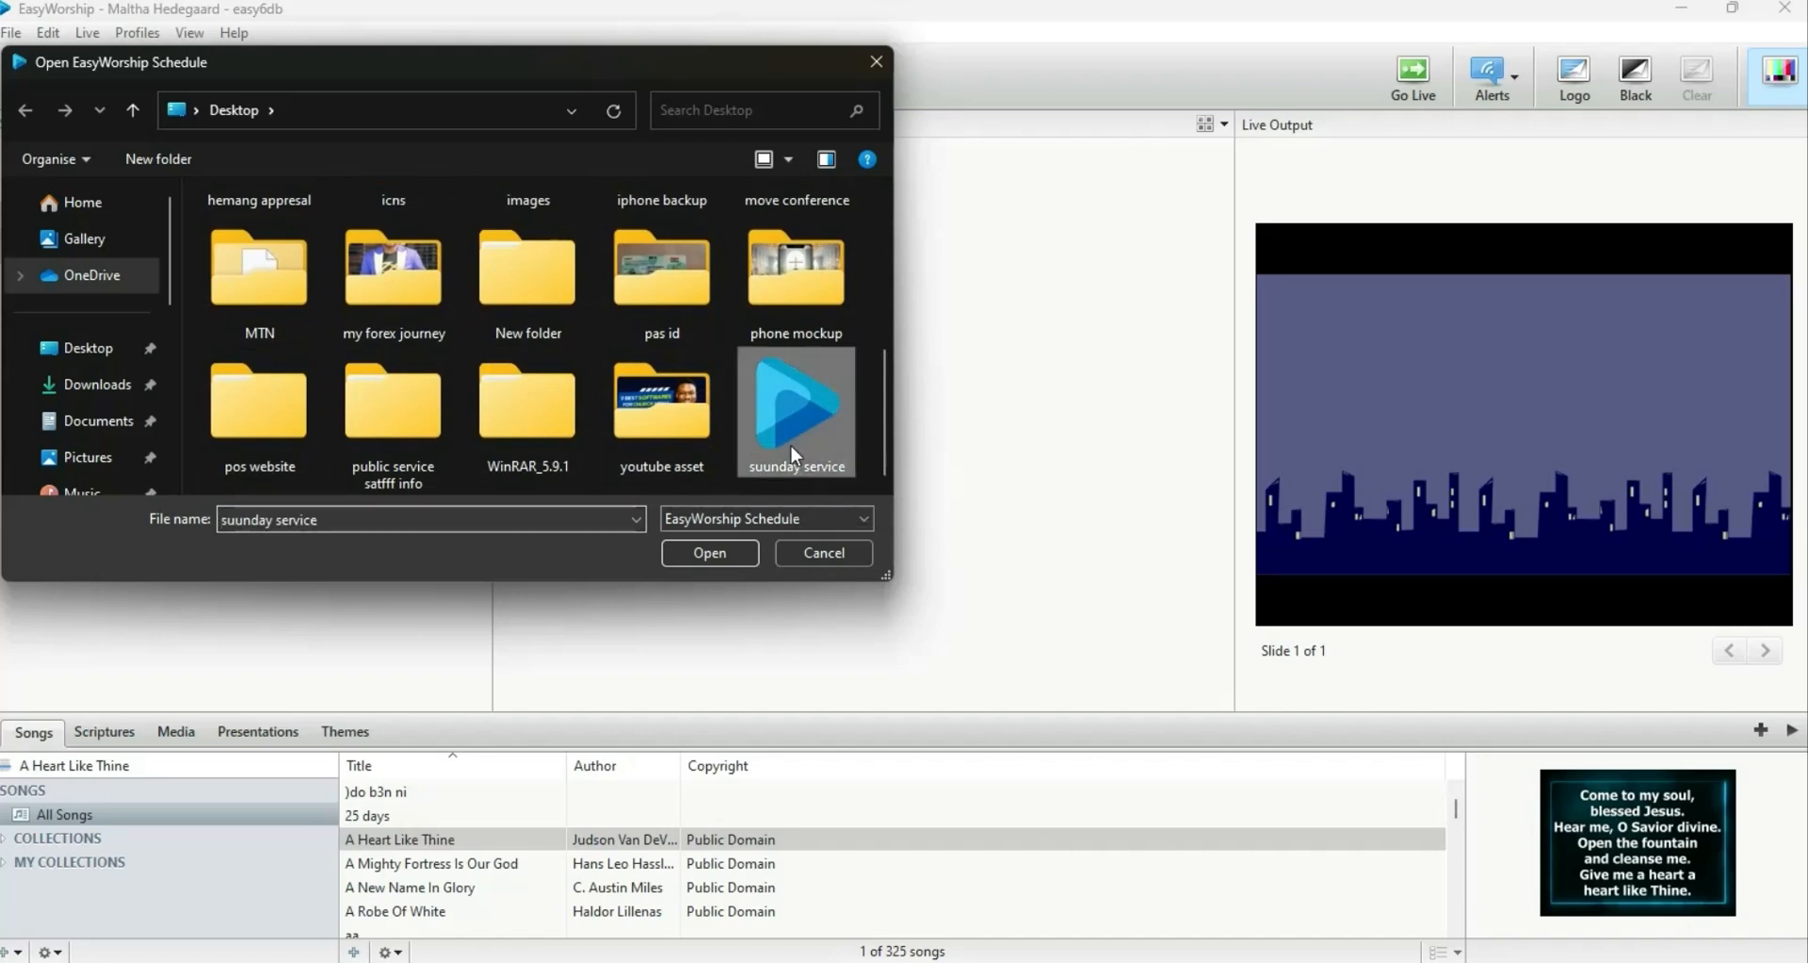
{"action": "left_click", "coordinate": [725, 550]}
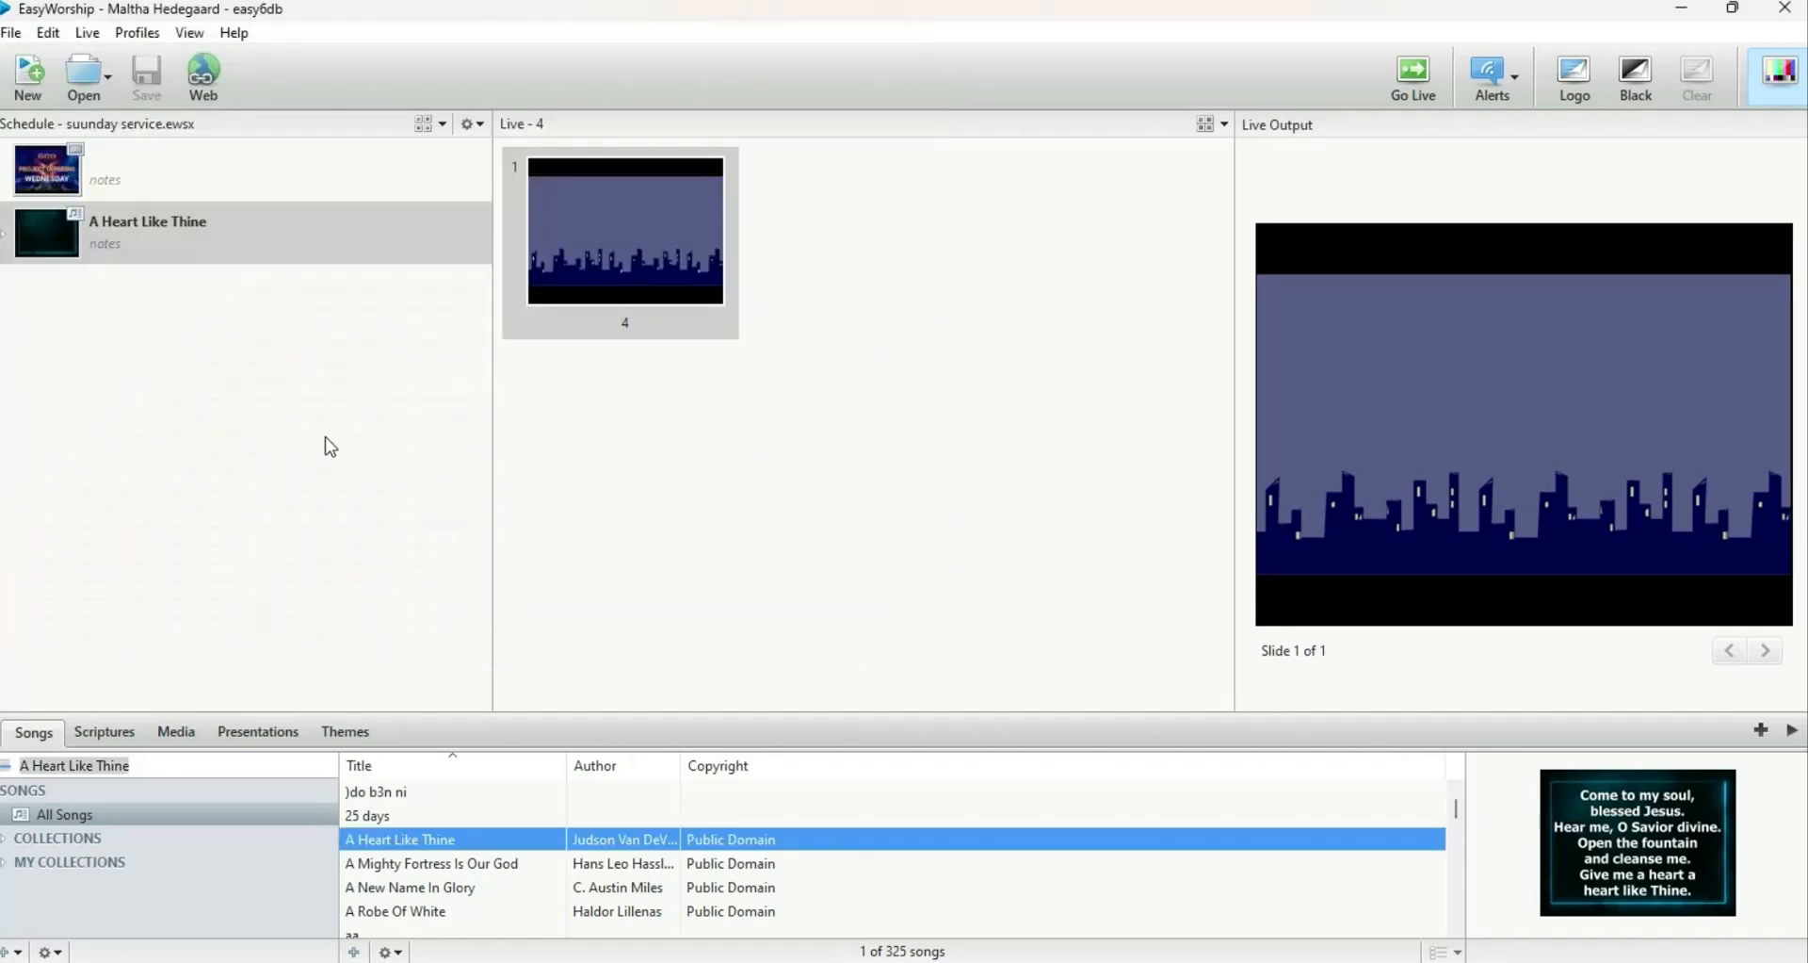
{"action": "left_click", "coordinate": [258, 481]}
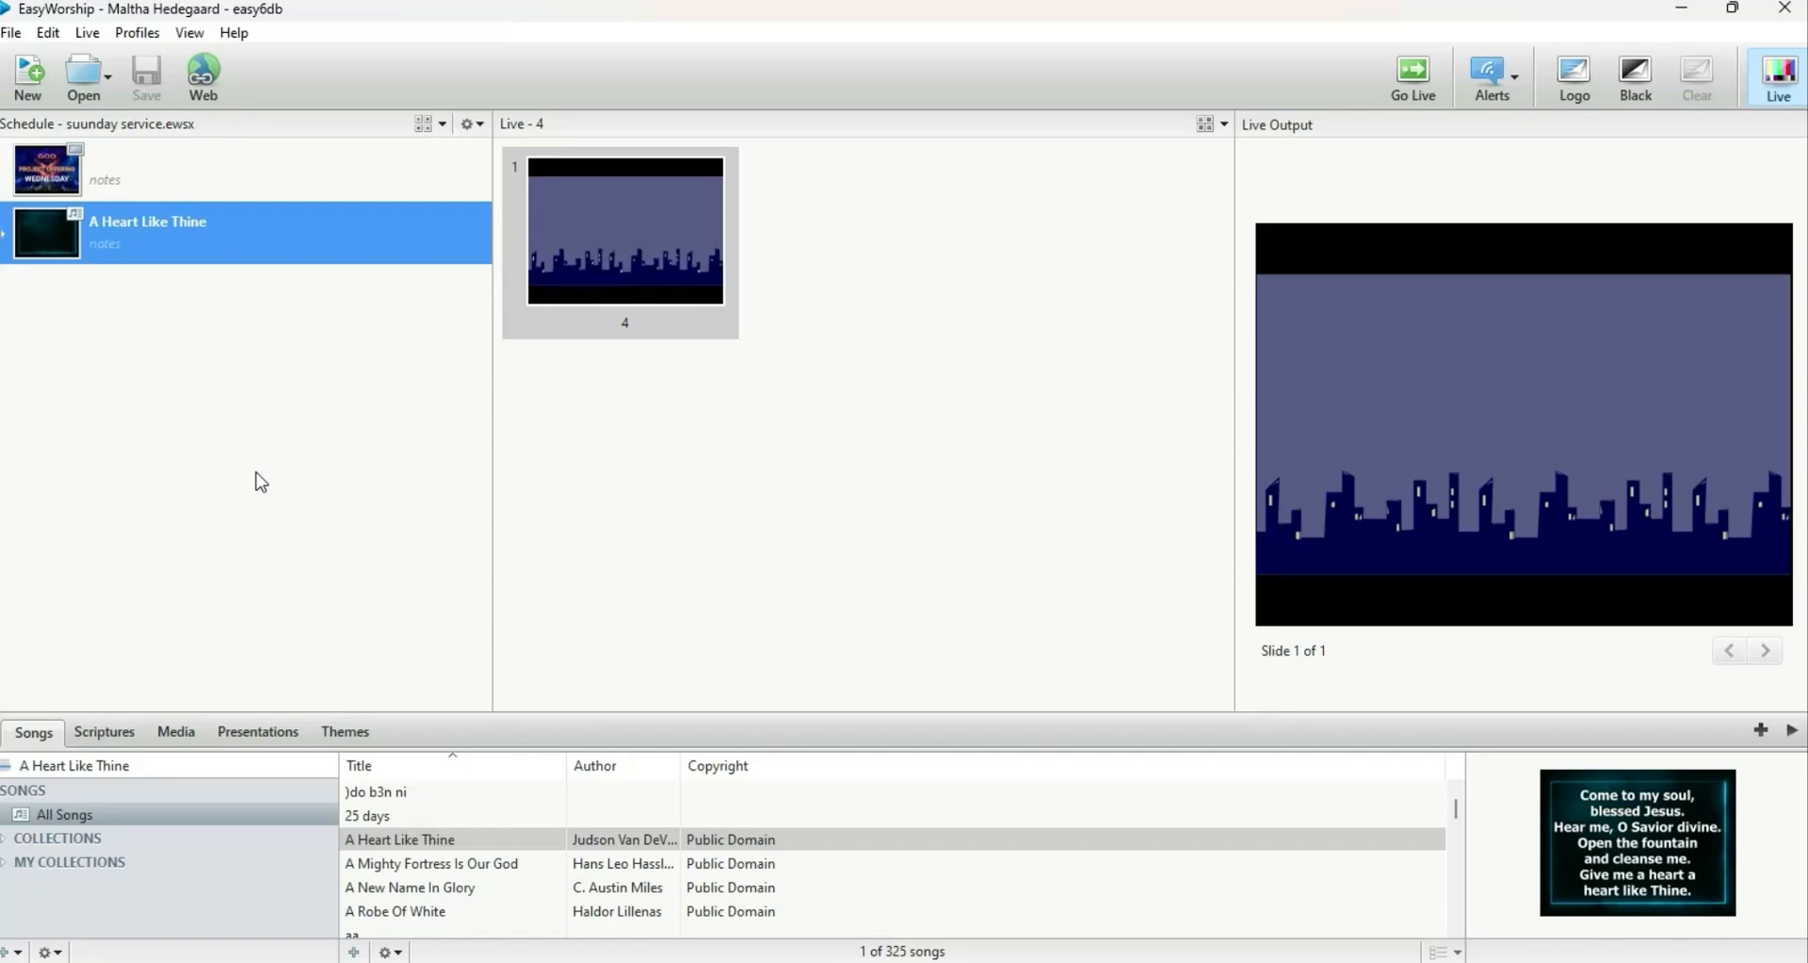
{"action": "left_click", "coordinate": [235, 36]}
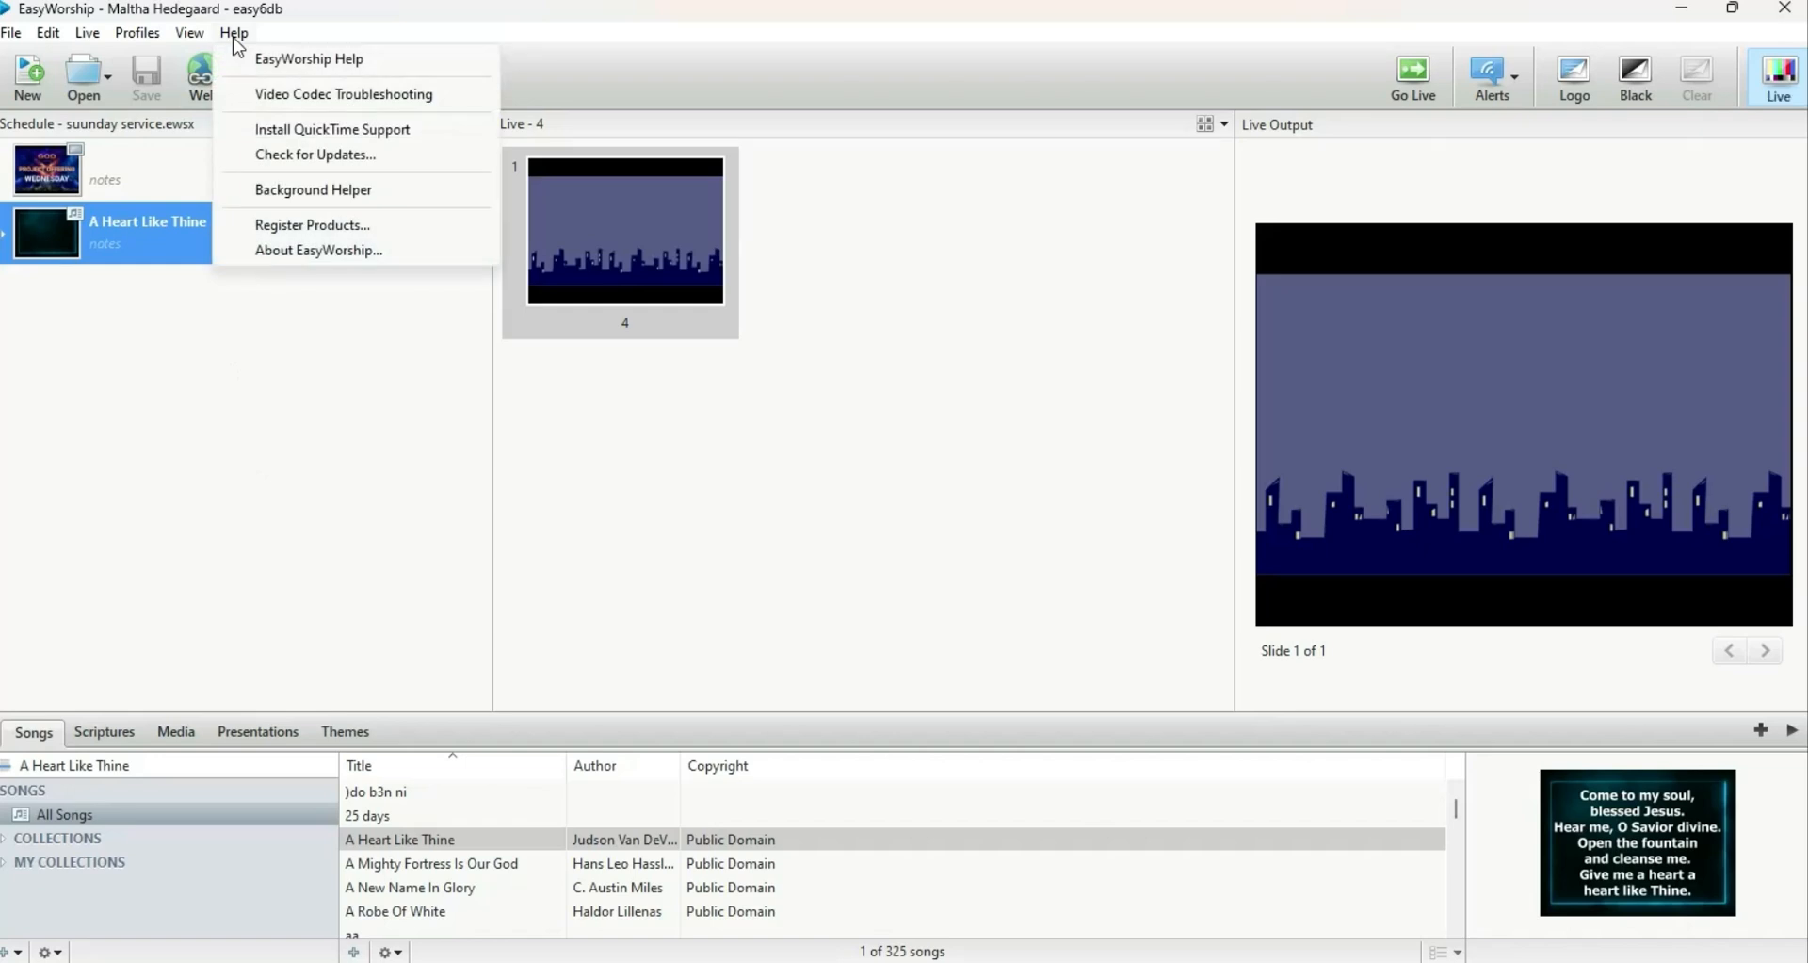
{"action": "left_click", "coordinate": [191, 36]}
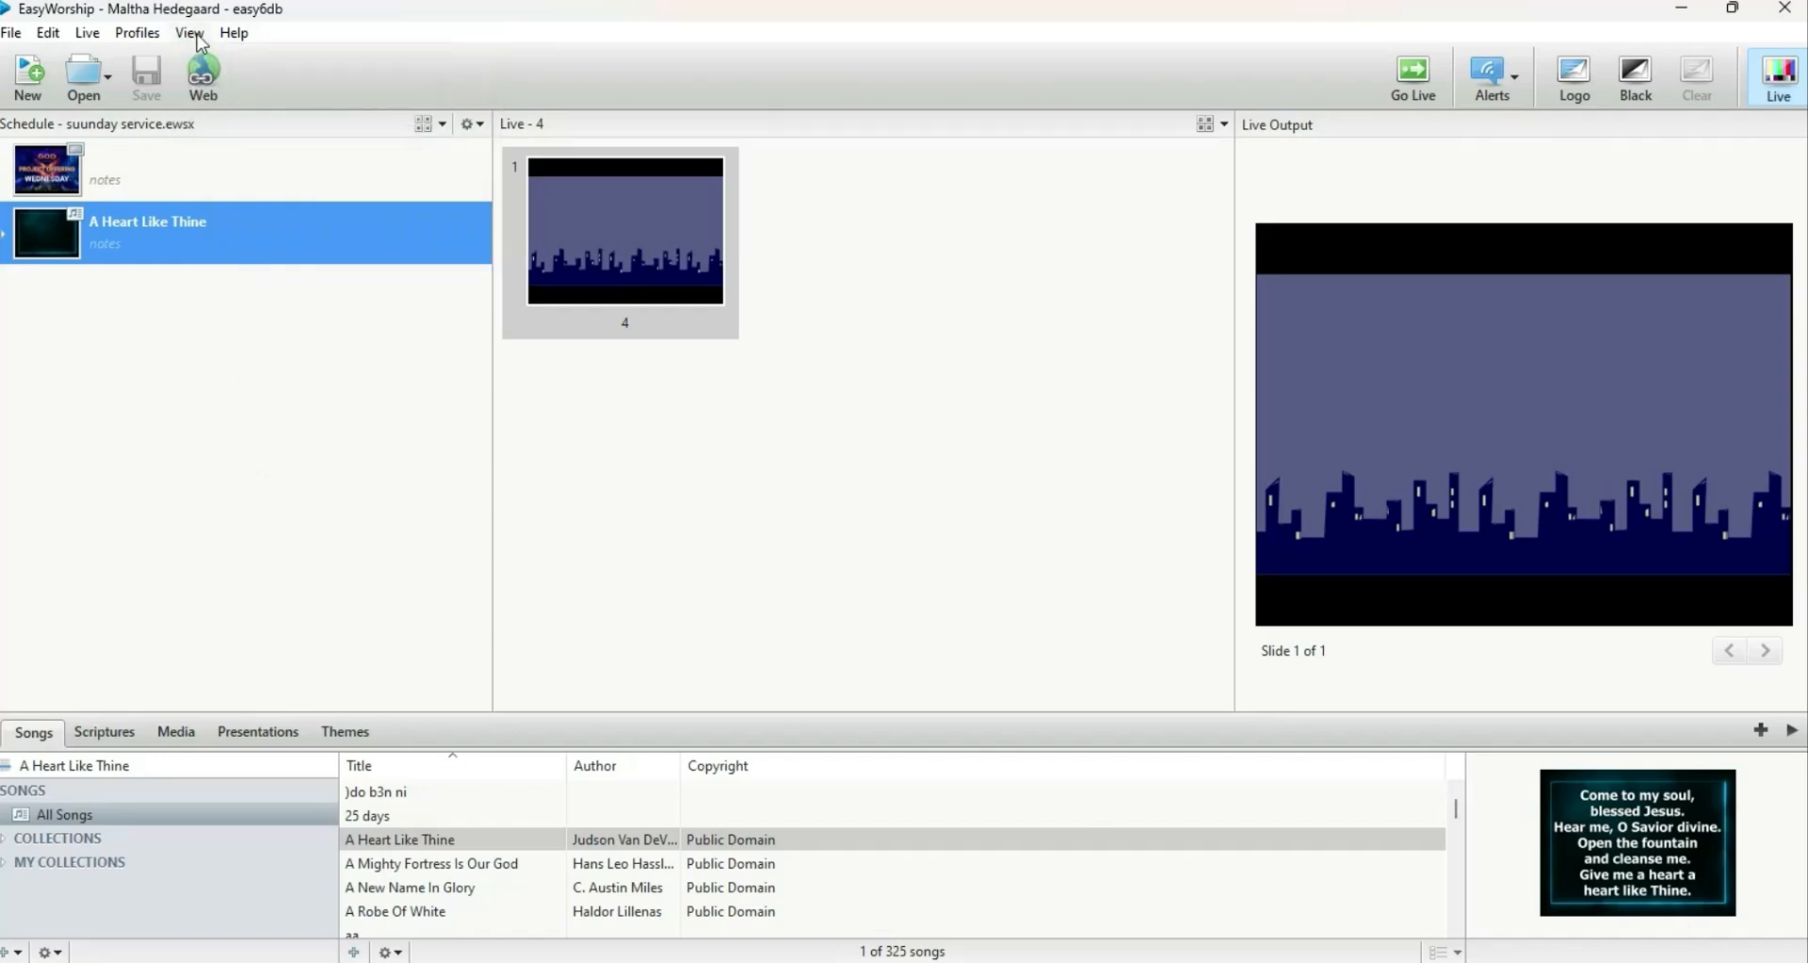
{"action": "left_click", "coordinate": [196, 38]}
{"action": "left_click", "coordinate": [193, 36]}
{"action": "left_click", "coordinate": [88, 36]}
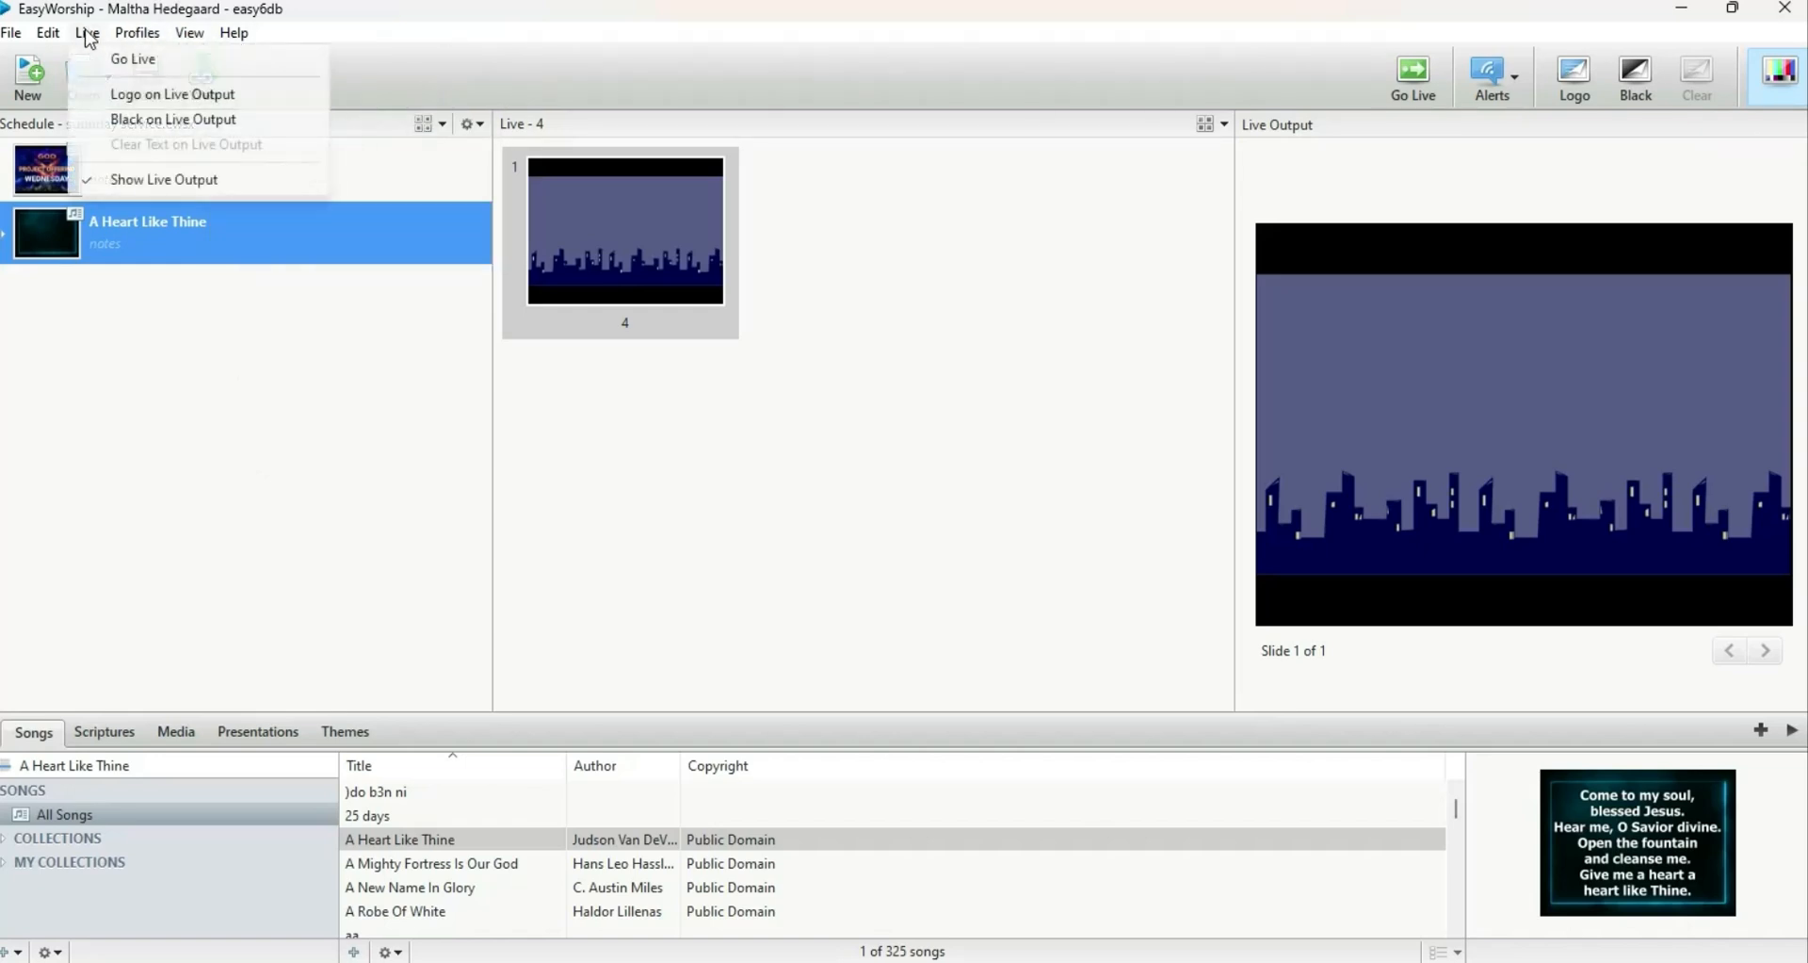
{"action": "left_click", "coordinate": [272, 494]}
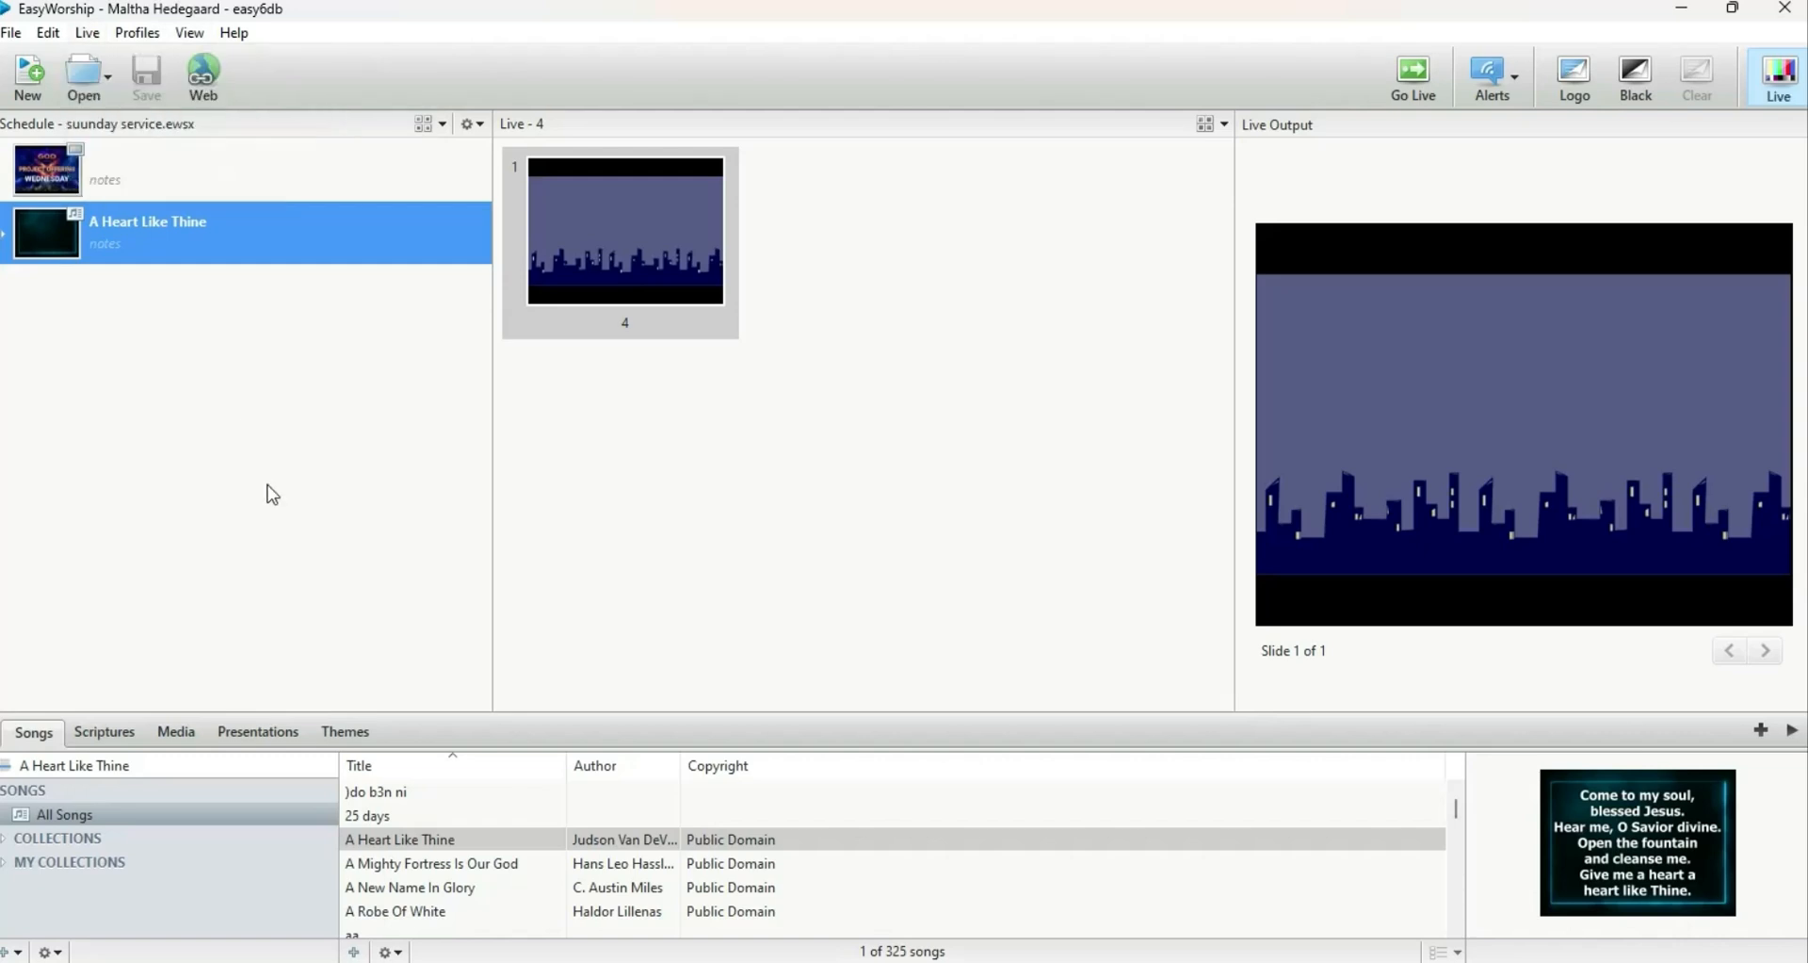